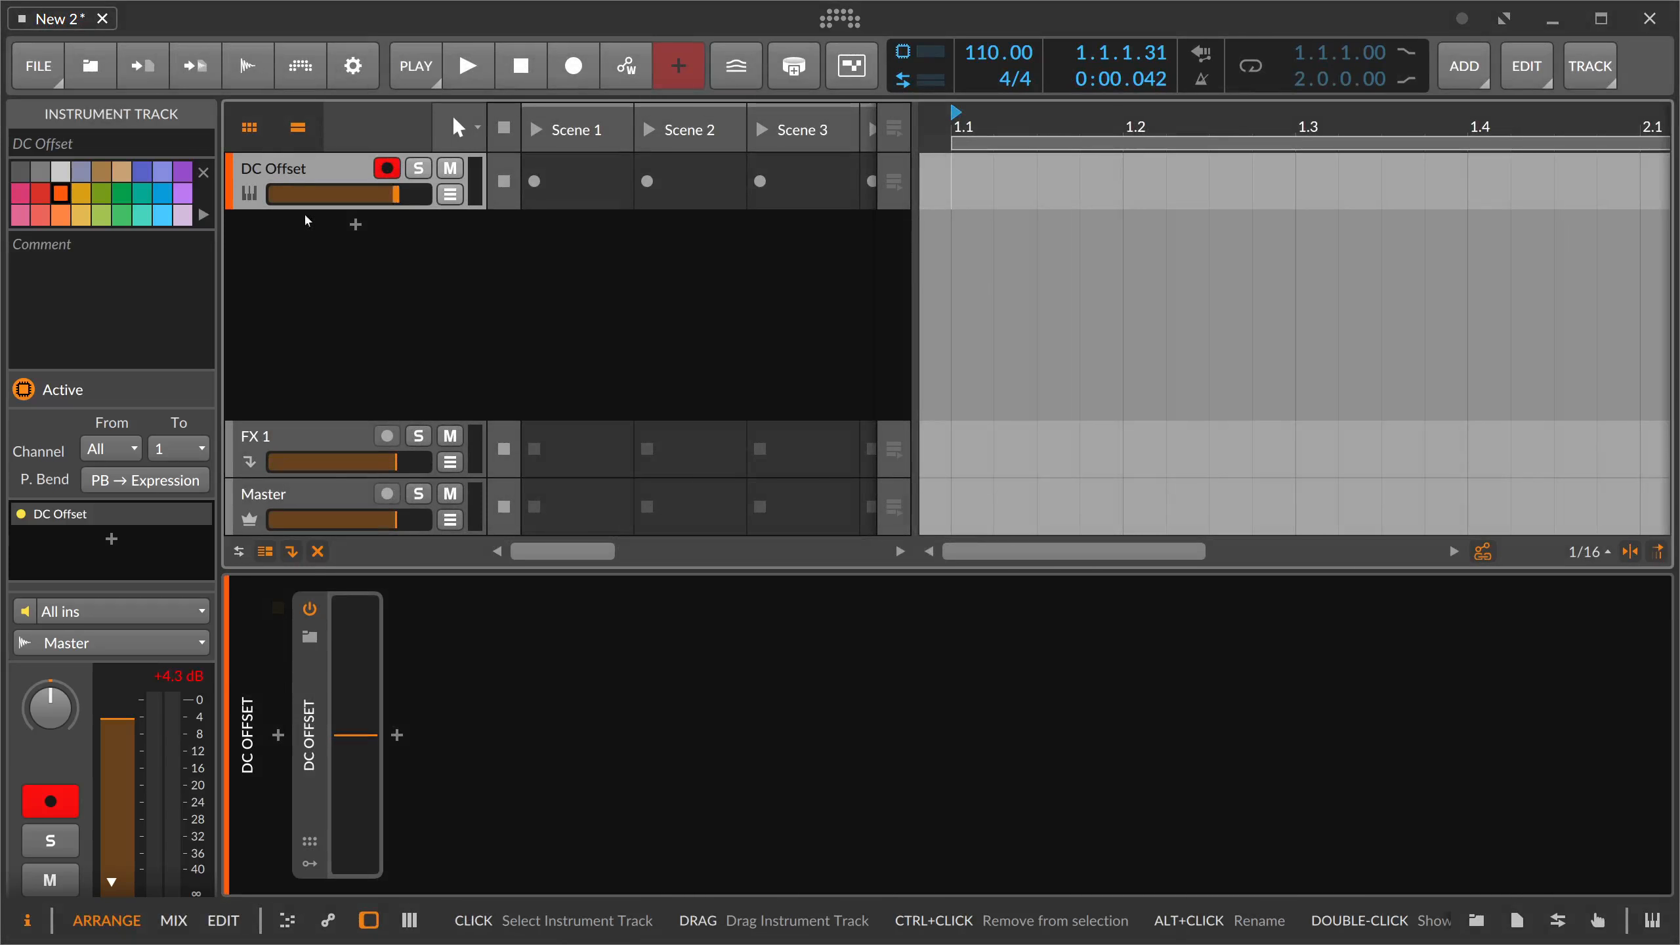
Step: Insert the Bitwig Polysynth instrument in front of the DC Offset device
{"action": "left_click", "coordinate": [278, 735]}
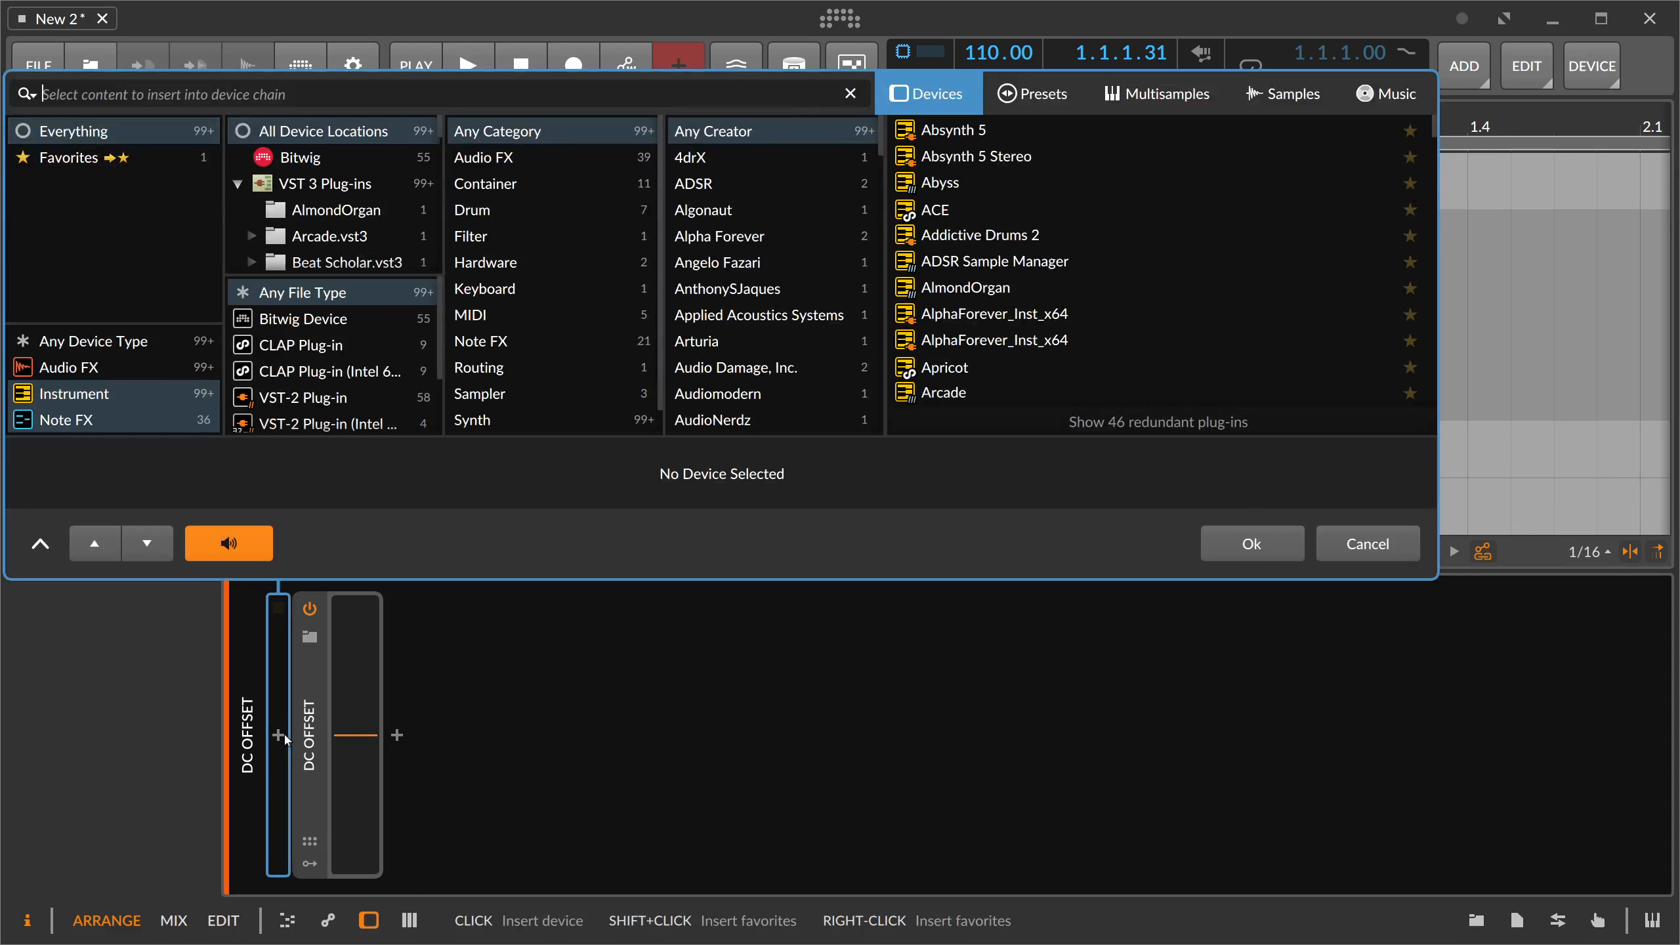
{"action": "type", "text": "pol"}
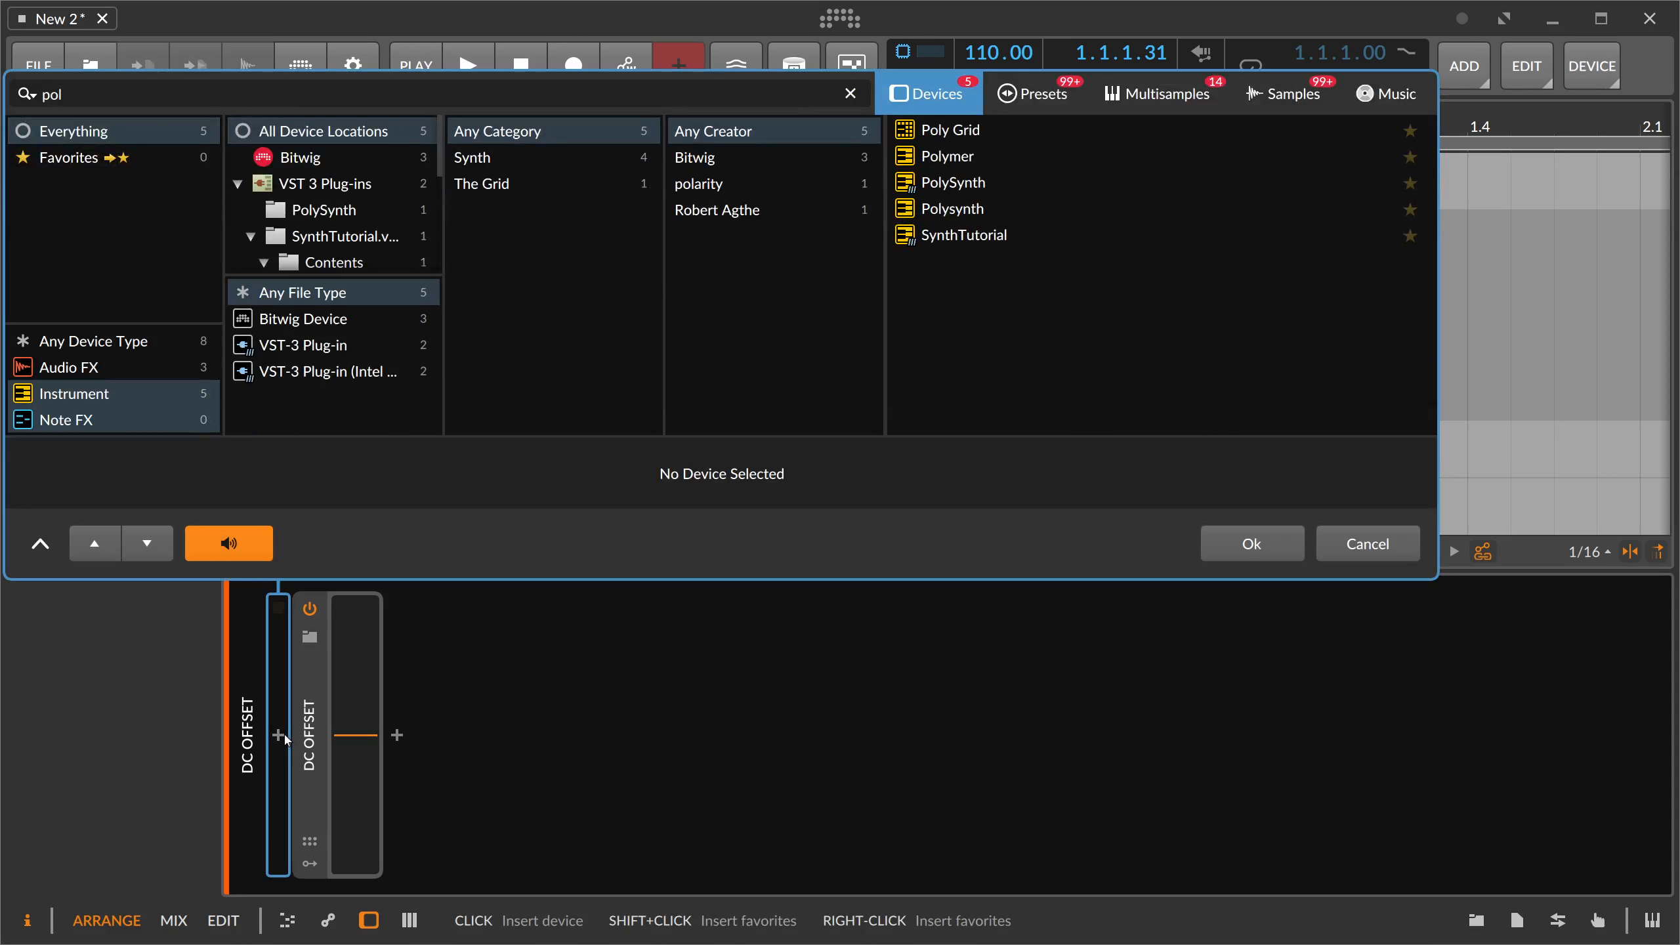
{"action": "type", "text": "o"}
{"action": "key", "text": "BackSpace"}
{"action": "type", "text": "op"}
{"action": "key", "text": "BackSpace"}
{"action": "key", "text": "BackSpace"}
{"action": "type", "text": "o"}
{"action": "key", "text": "BackSpace"}
{"action": "type", "text": "p"}
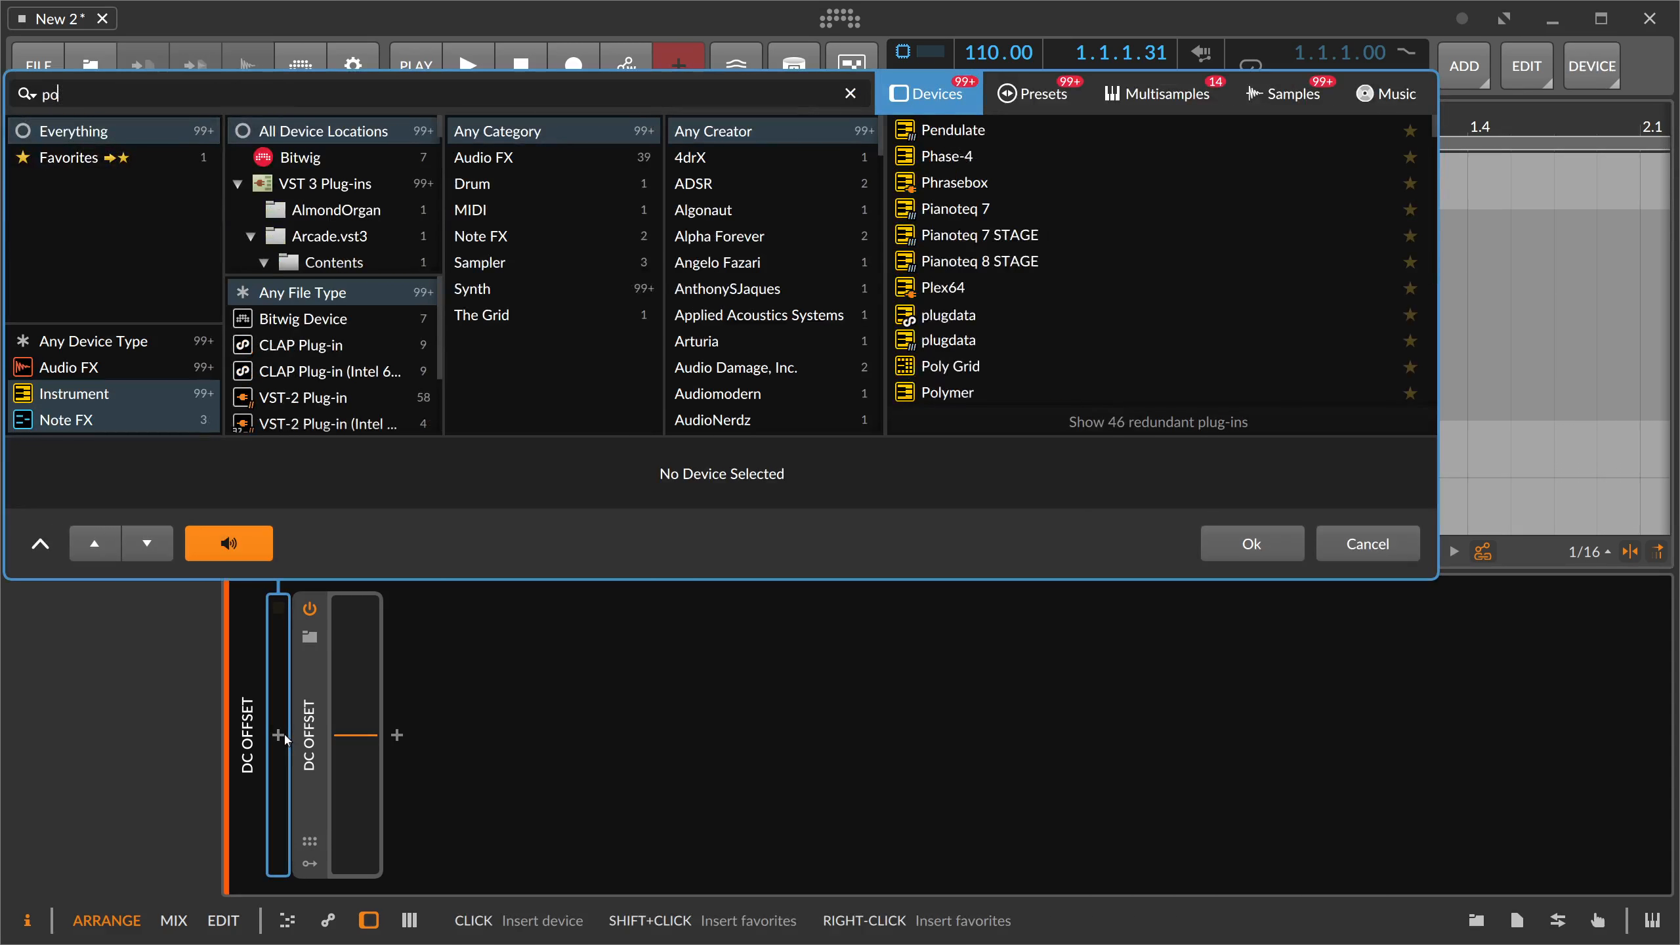
{"action": "type", "text": "oly"}
{"action": "double_click", "coordinate": [952, 210]}
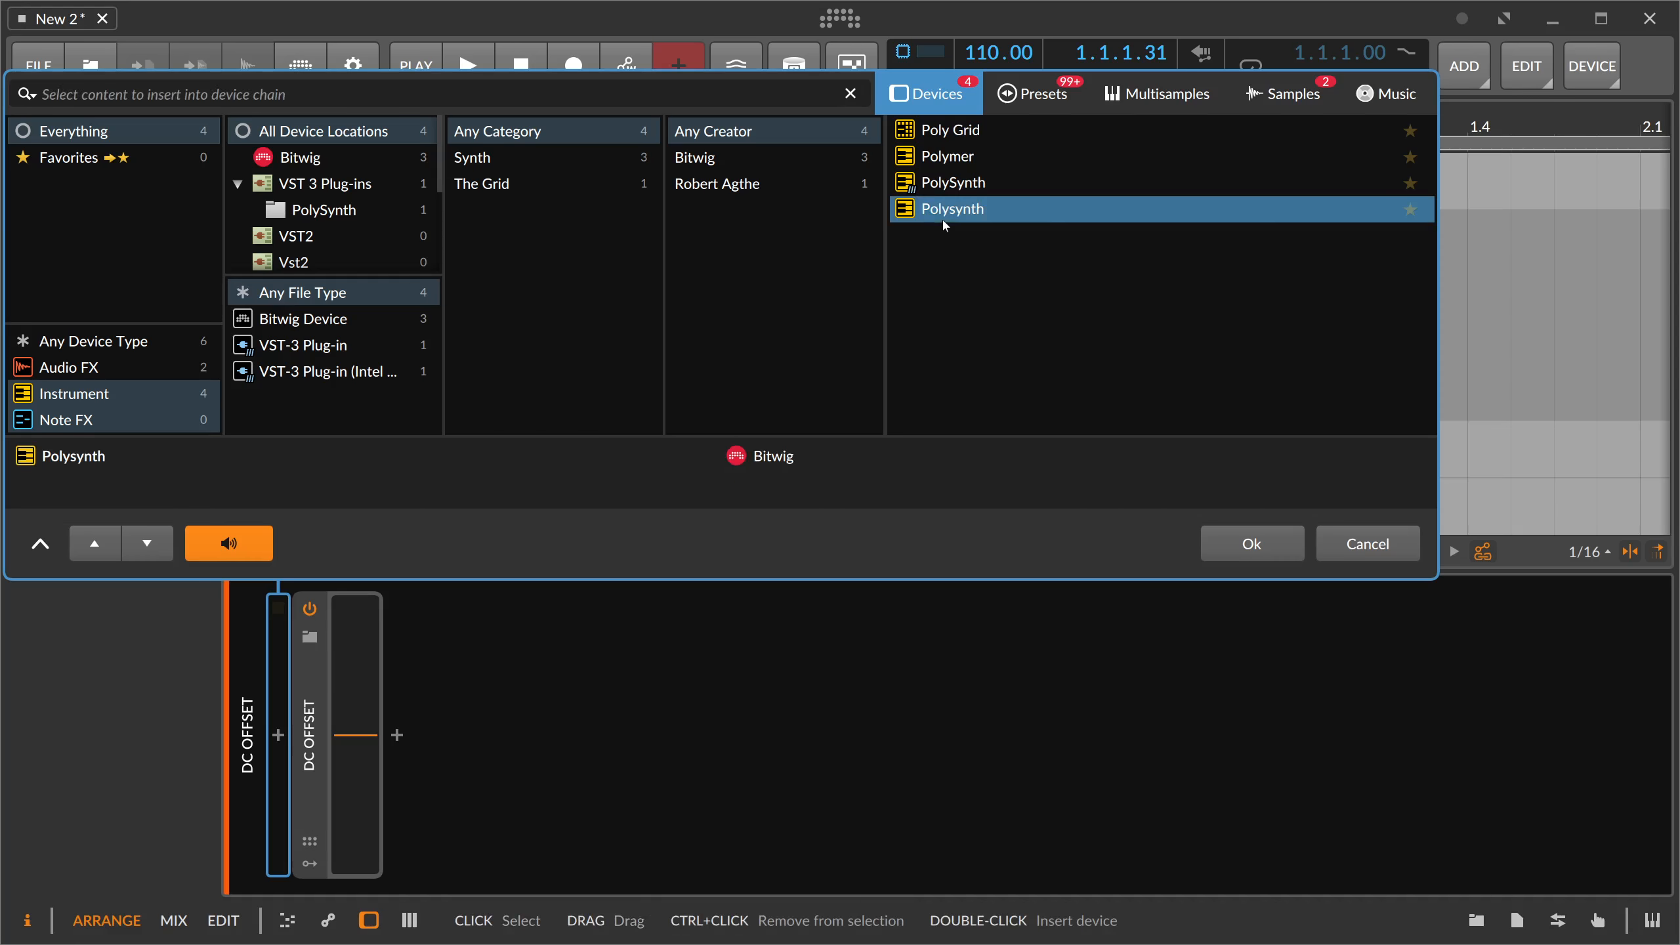
Step: Insert an Oscilloscope device at the end of the chain, after DC Offset
{"action": "left_click", "coordinate": [1404, 736]}
{"action": "type", "text": "osc"}
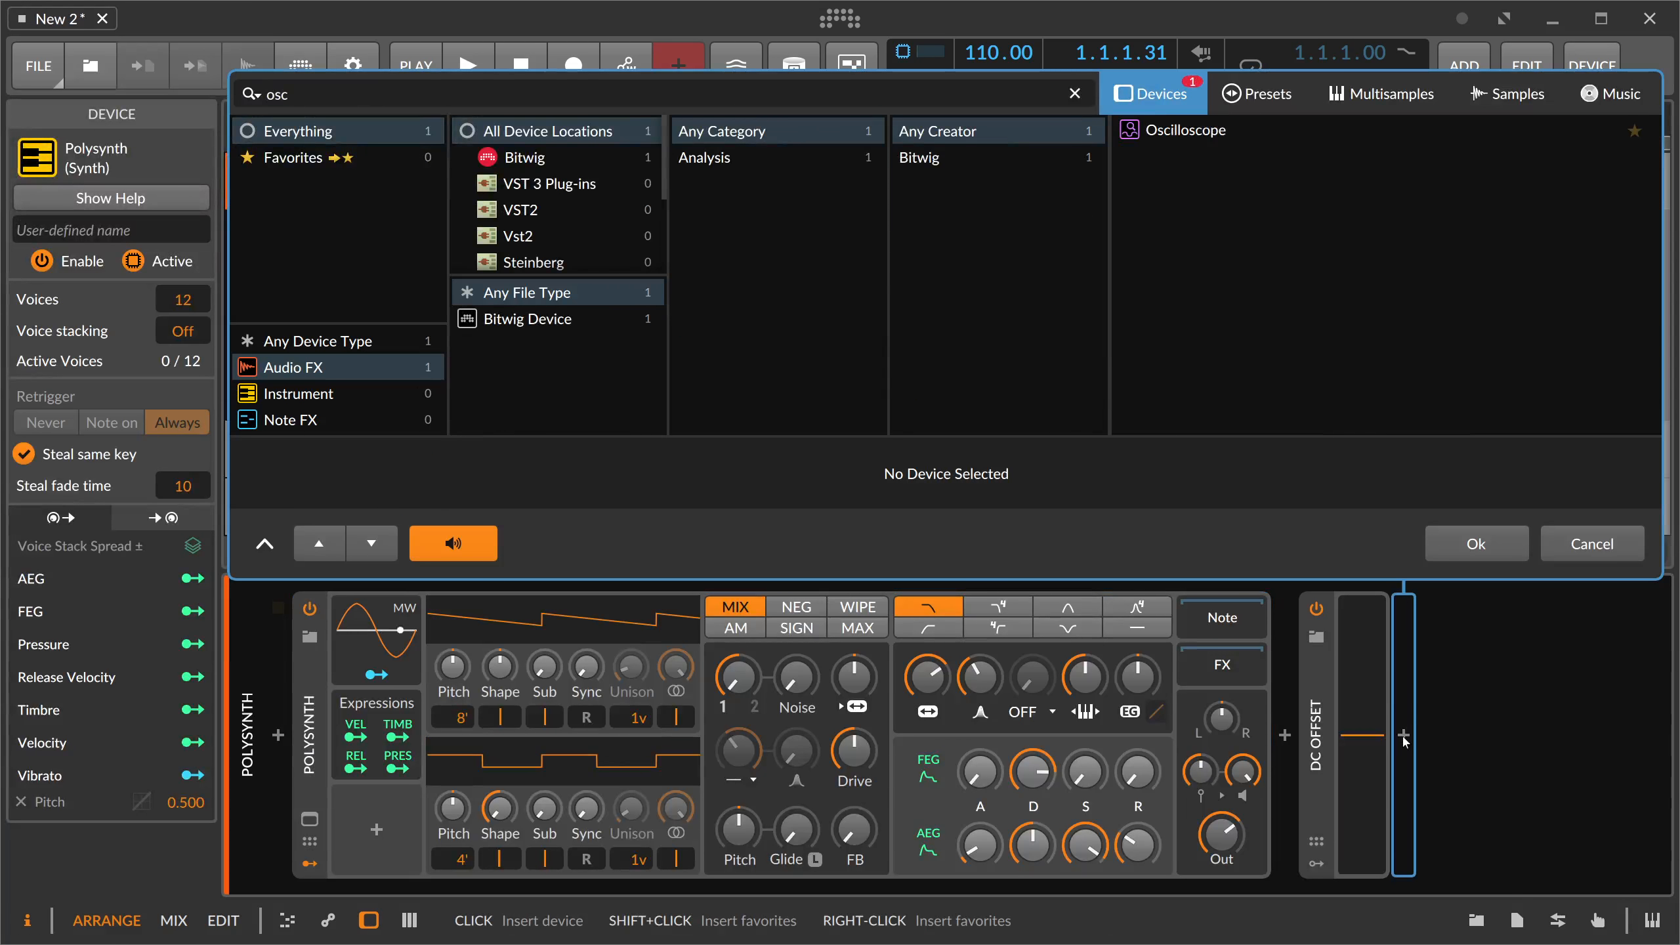
{"action": "key", "text": "Return"}
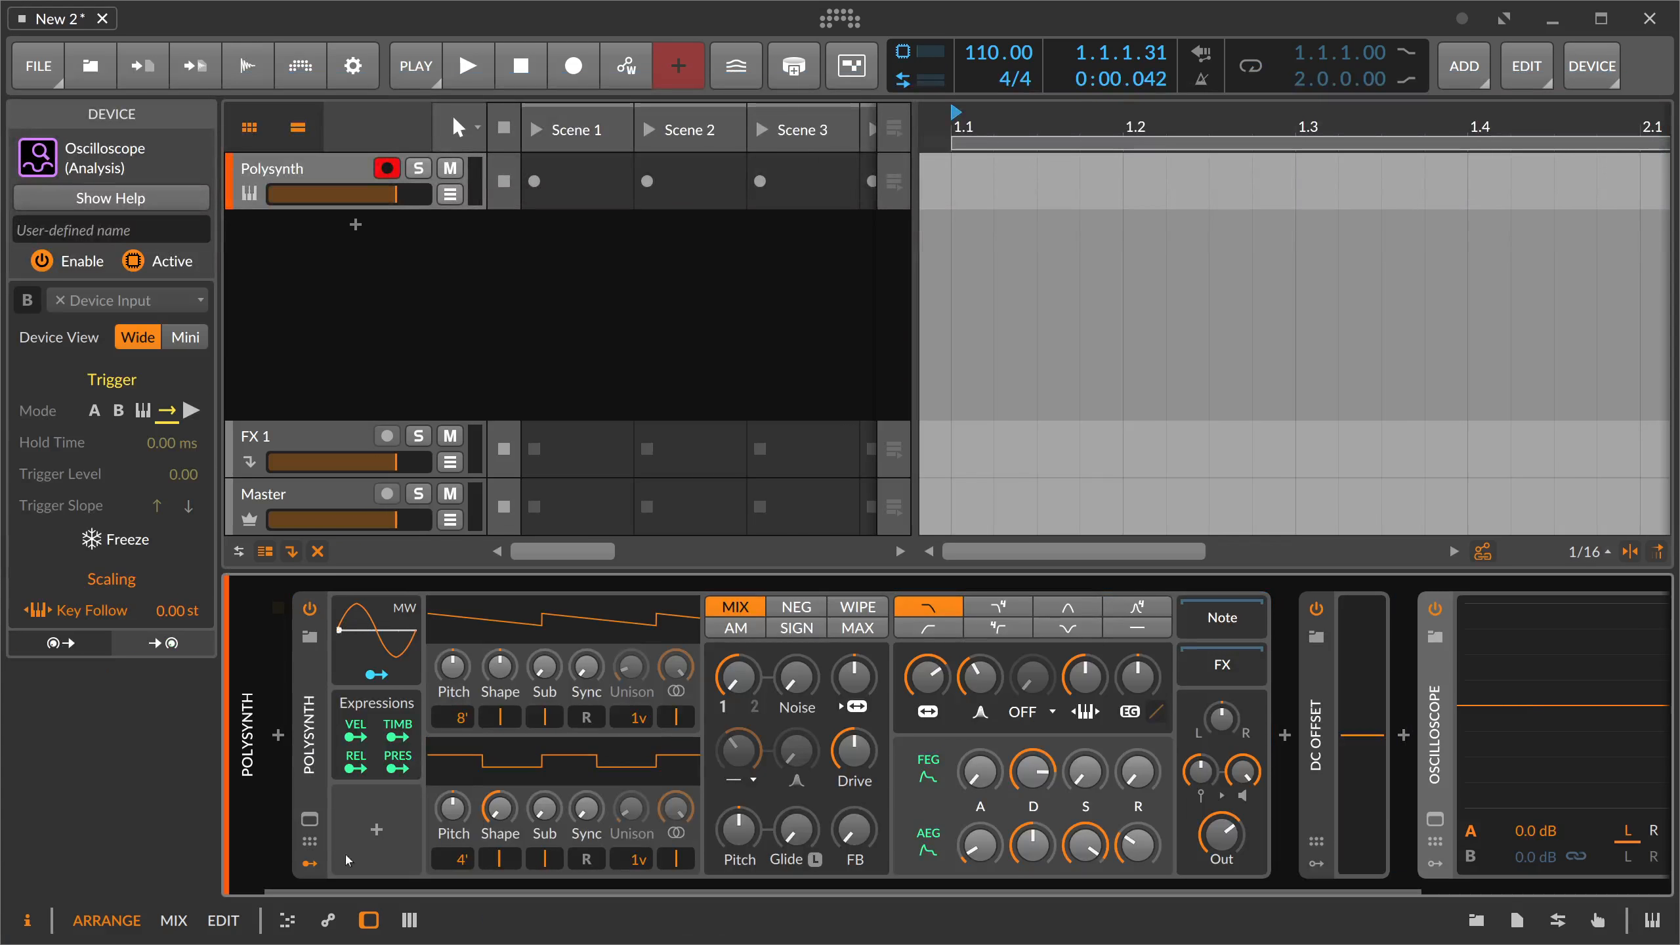
Step: Switch the Polysynth's filter to the second low-pass type and collapse the device
{"action": "double_click", "coordinate": [315, 776]}
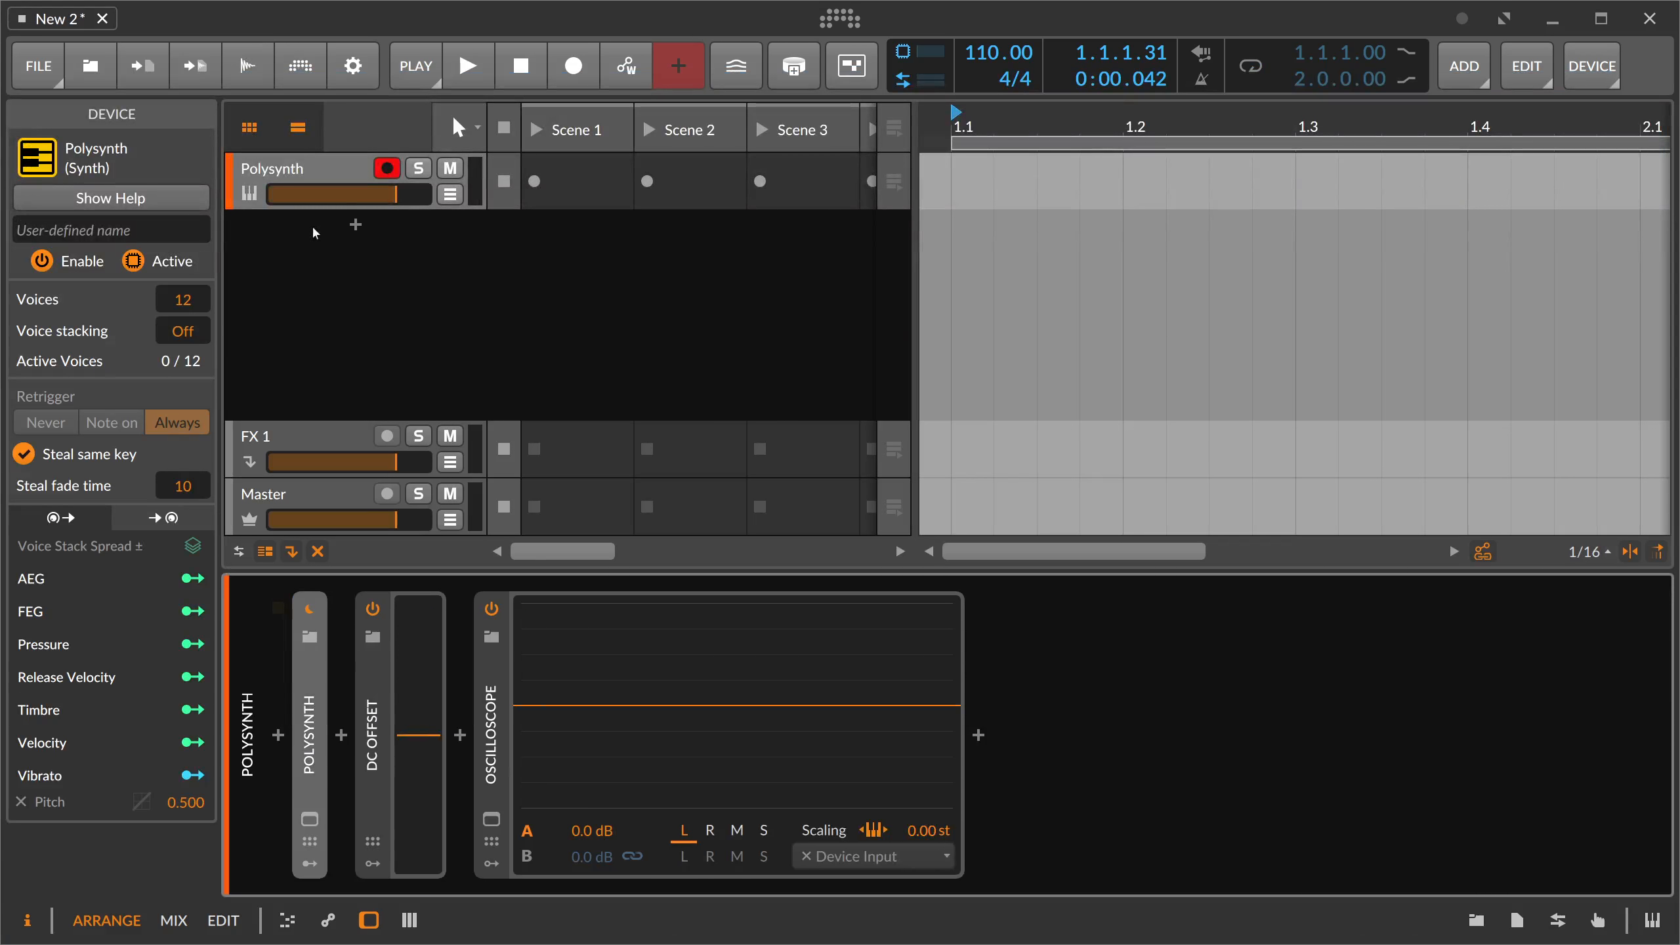
{"action": "double_click", "coordinate": [310, 728]}
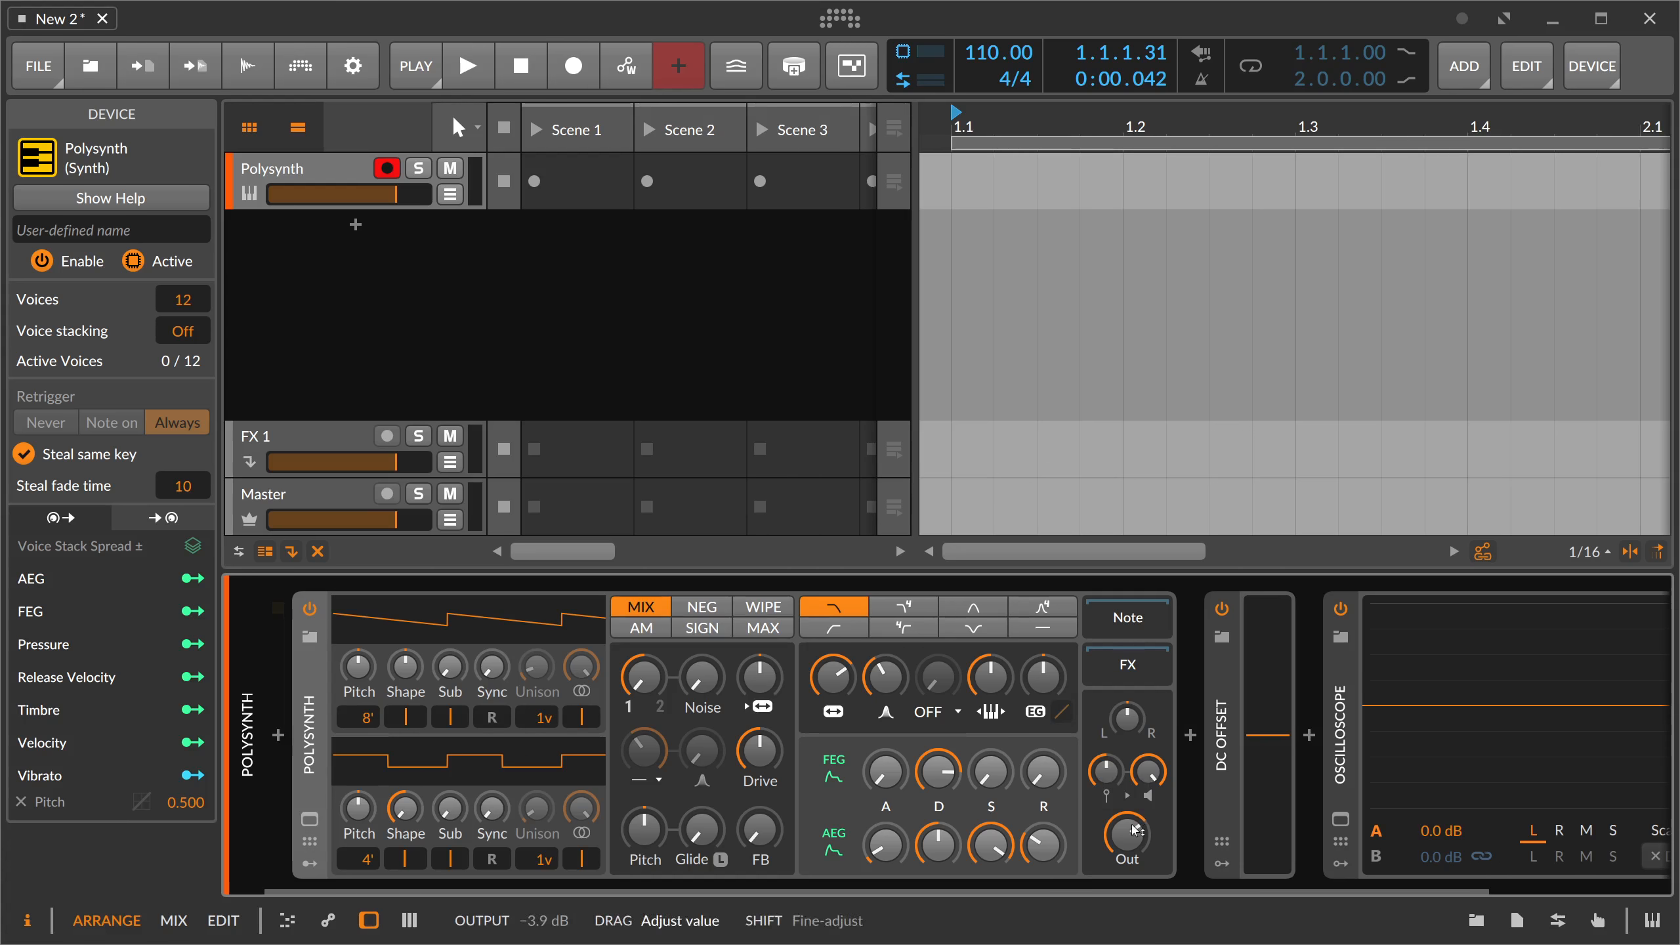
{"action": "left_click", "coordinate": [903, 608]}
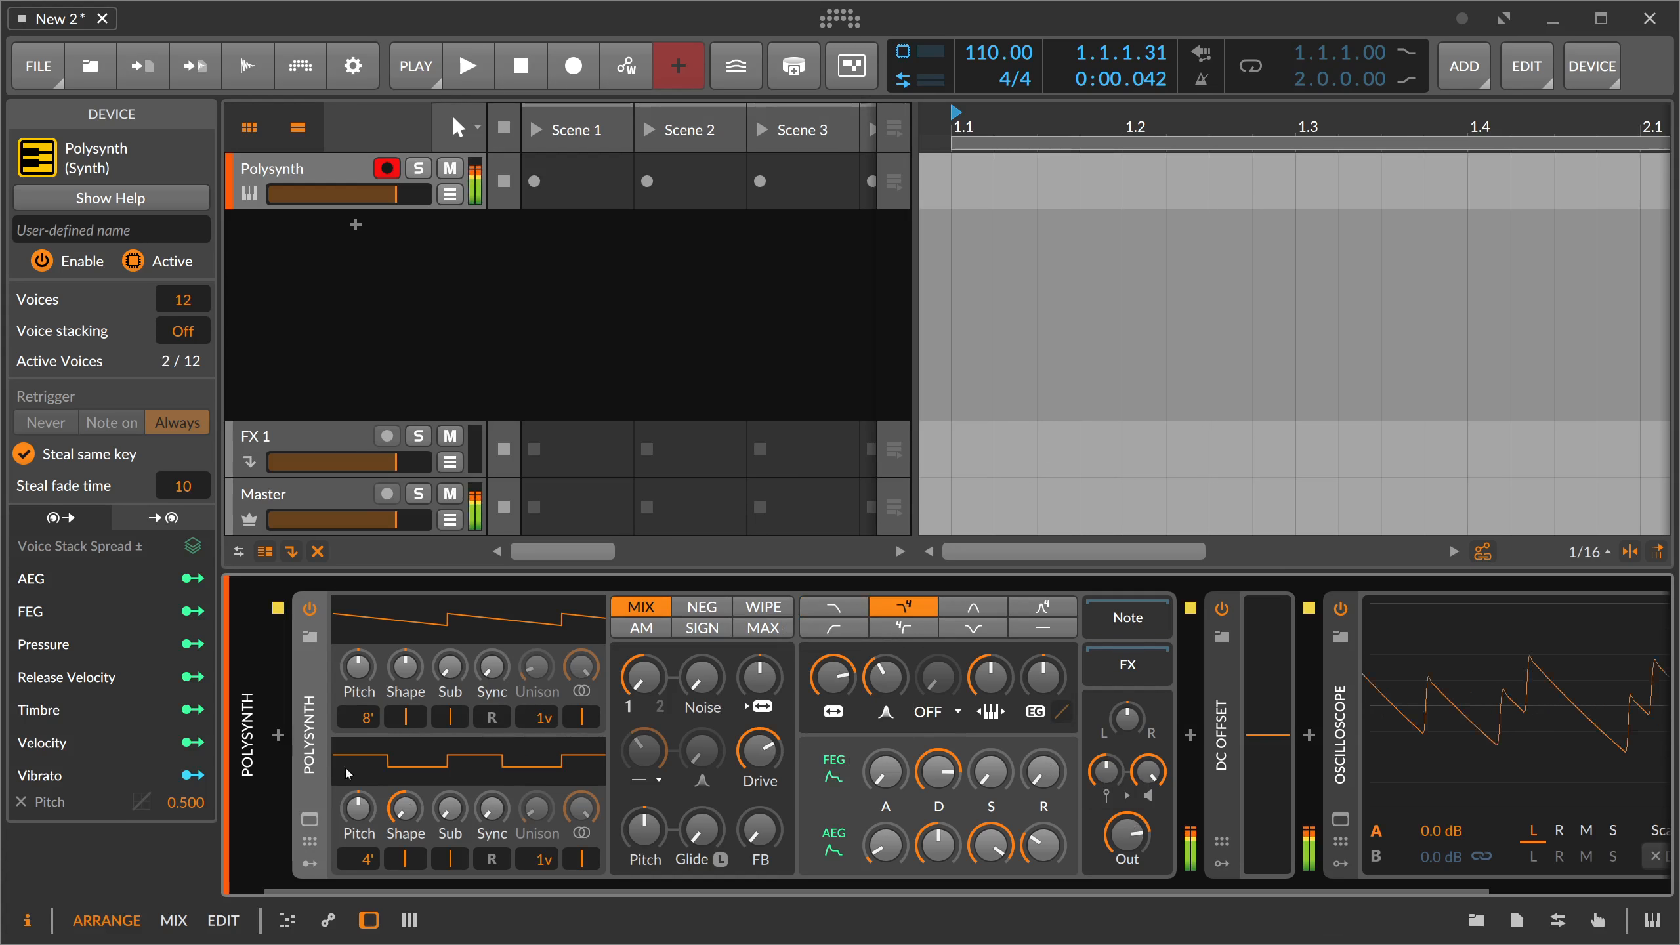
{"action": "double_click", "coordinate": [318, 762]}
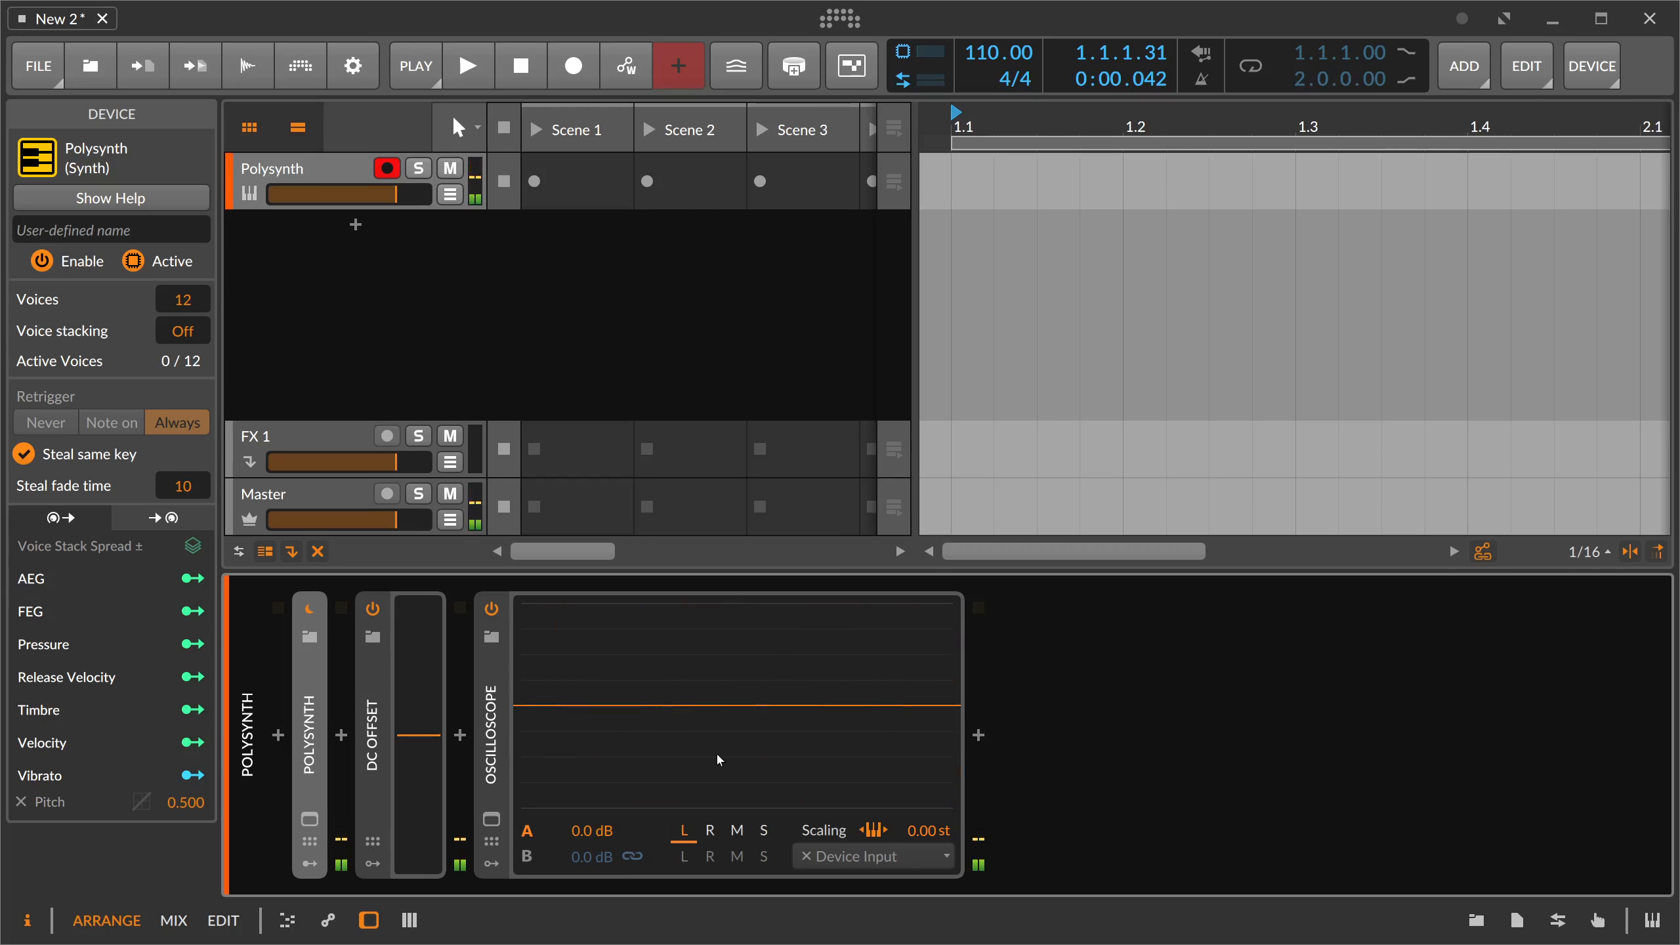
Step: Raise the DC Offset value several times, once to 0.30, and reset it to its default each time
{"action": "mouse_move", "coordinate": [418, 740]}
{"action": "left_mouse_down"}
{"action": "mouse_move", "coordinate": [417, 839]}
{"action": "mouse_move", "coordinate": [418, 656]}
{"action": "mouse_move", "coordinate": [417, 801]}
{"action": "mouse_move", "coordinate": [421, 728]}
{"action": "left_mouse_up"}
{"action": "double_click", "coordinate": [421, 728]}
{"action": "left_click_drag", "start_coordinate": [419, 731], "coordinate": [418, 694]}
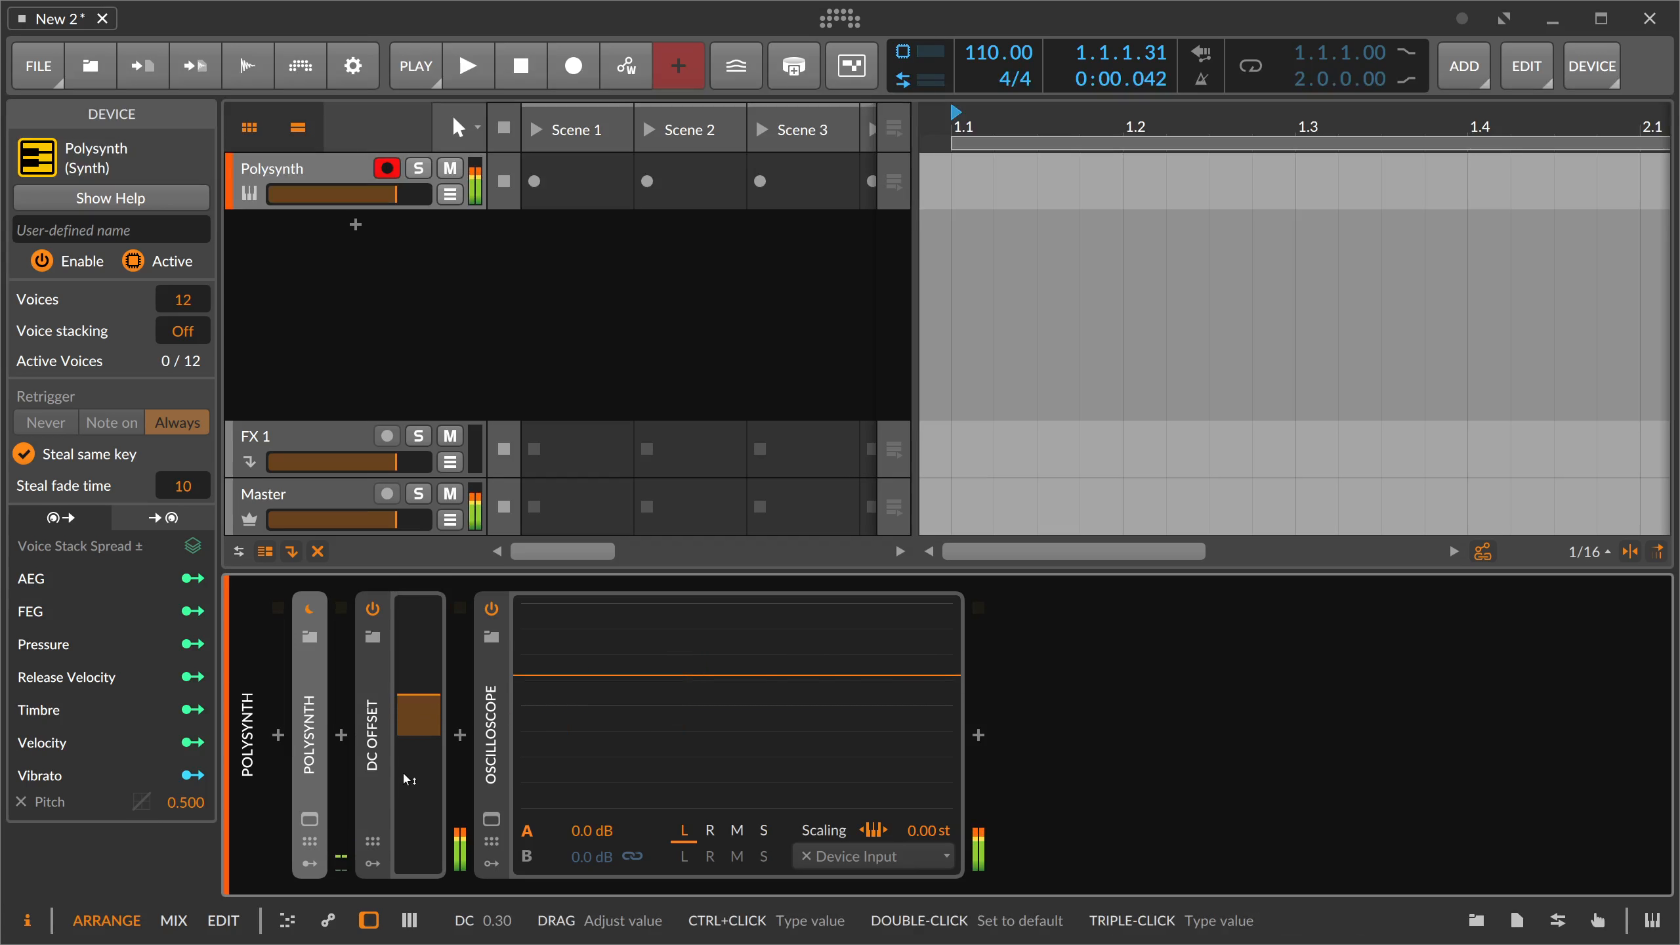
{"action": "double_click", "coordinate": [408, 779]}
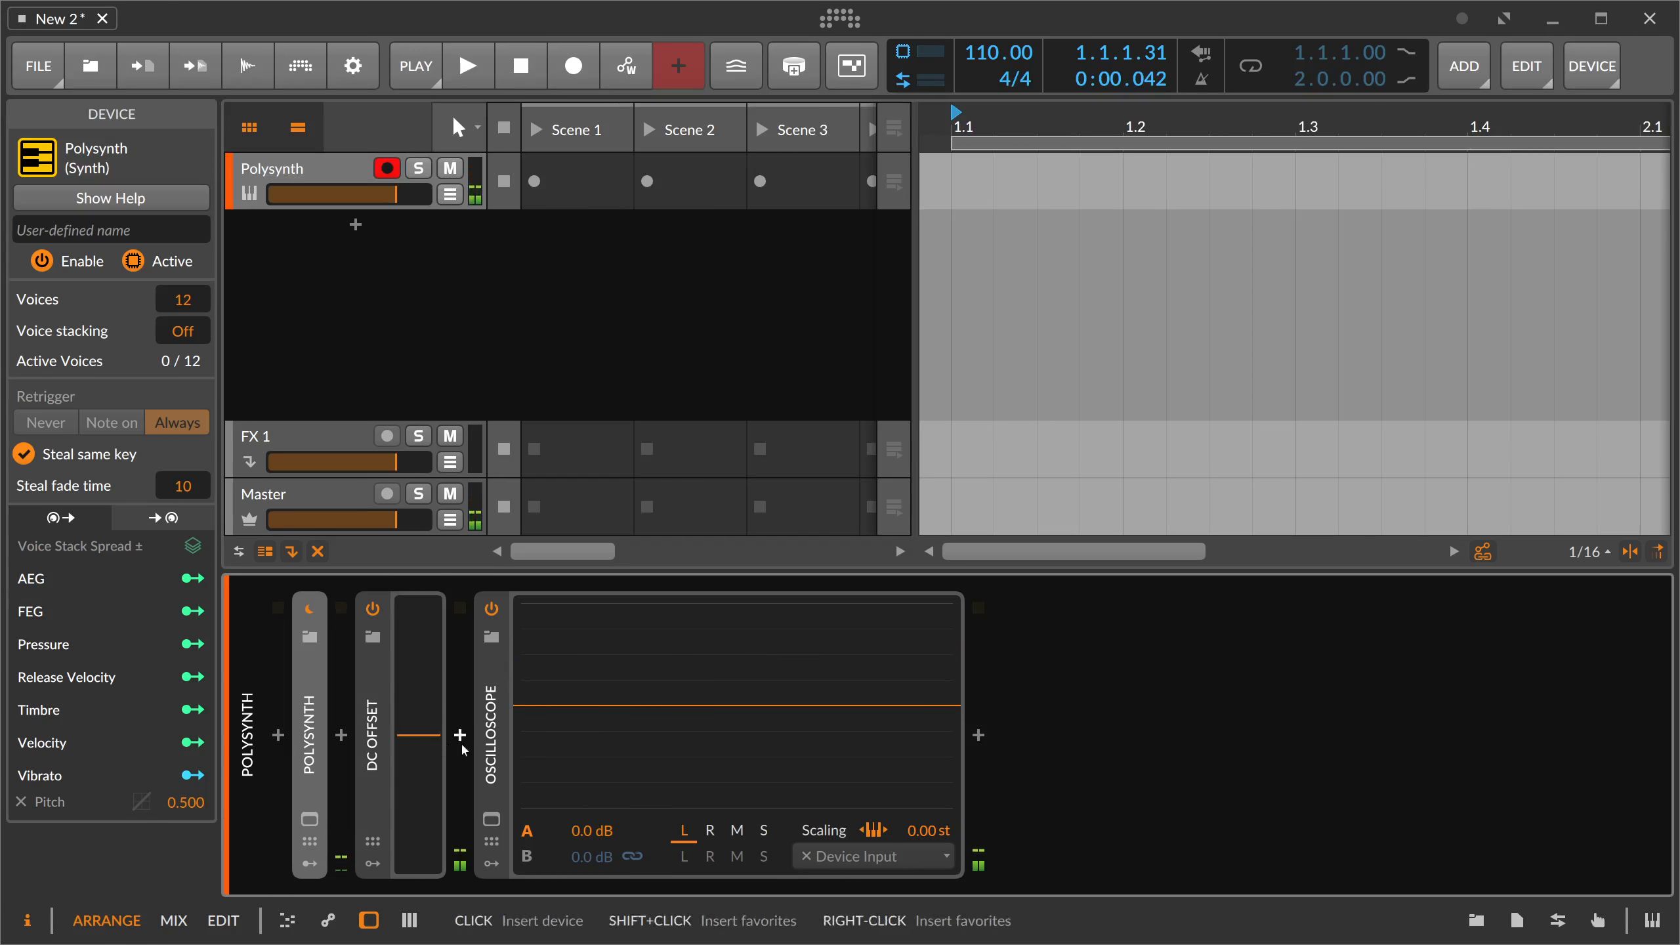
{"action": "mouse_move", "coordinate": [418, 737]}
{"action": "left_mouse_down"}
{"action": "mouse_move", "coordinate": [418, 674]}
{"action": "mouse_move", "coordinate": [418, 723]}
{"action": "mouse_move", "coordinate": [439, 687]}
{"action": "mouse_move", "coordinate": [439, 728]}
{"action": "mouse_move", "coordinate": [420, 728]}
{"action": "left_mouse_up"}
{"action": "double_click", "coordinate": [419, 736]}
{"action": "double_click", "coordinate": [420, 728]}
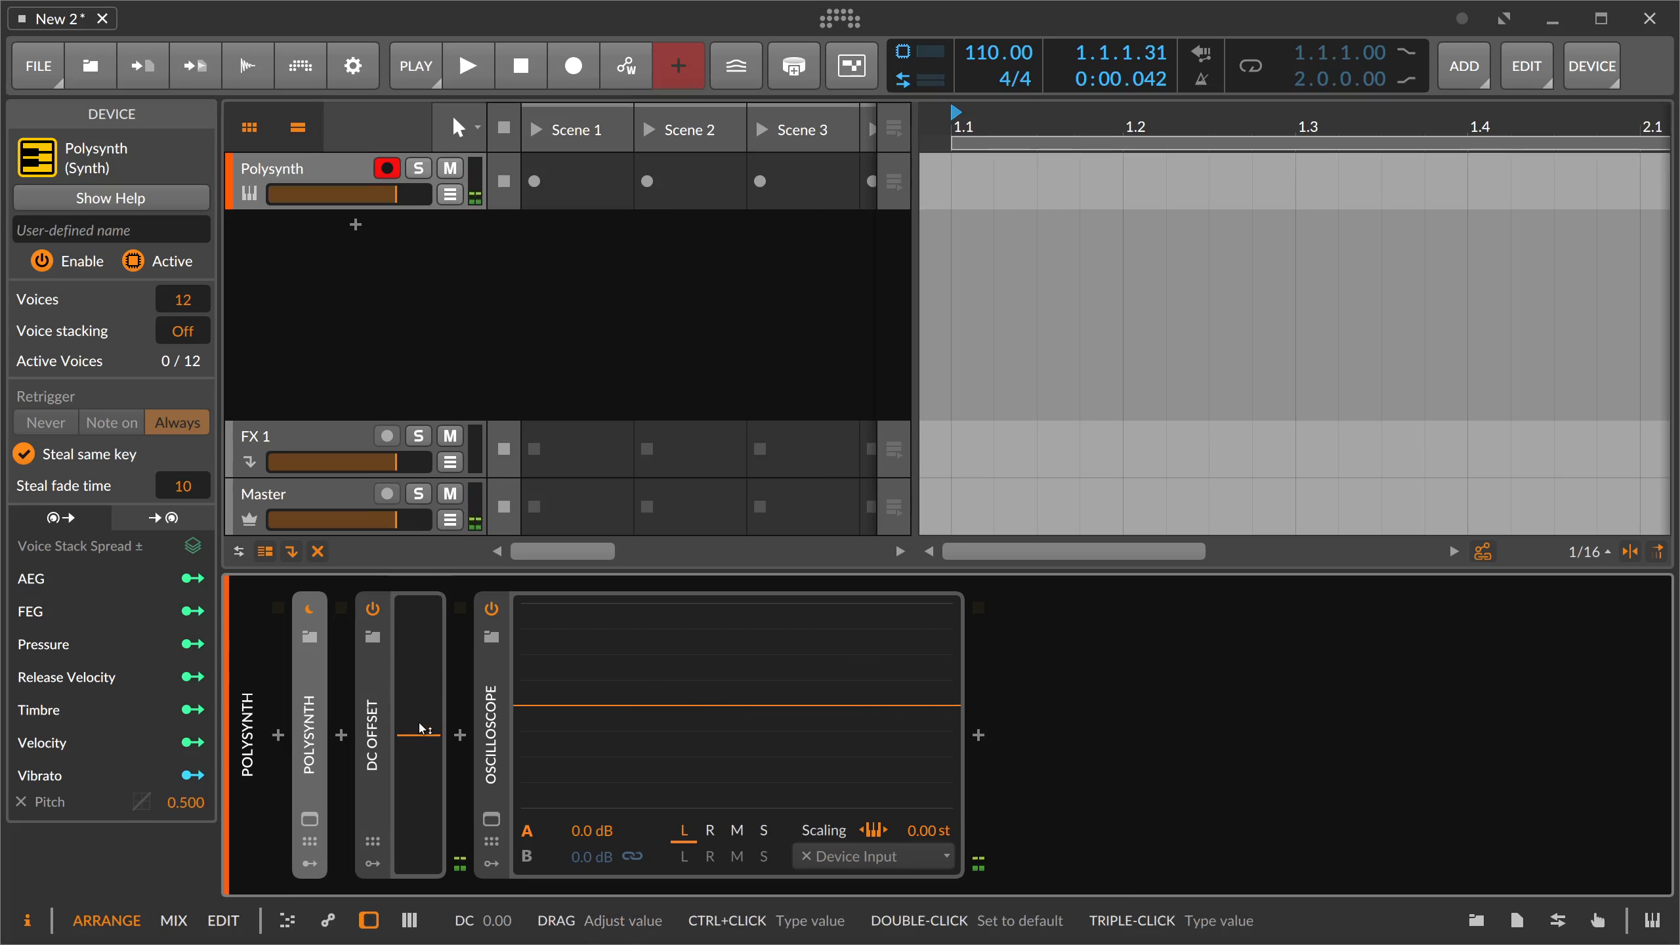
{"action": "mouse_move", "coordinate": [422, 740]}
{"action": "left_mouse_down"}
{"action": "mouse_move", "coordinate": [426, 695]}
{"action": "mouse_move", "coordinate": [432, 751]}
{"action": "mouse_move", "coordinate": [423, 672]}
{"action": "left_mouse_up"}
{"action": "double_click", "coordinate": [431, 751]}
{"action": "double_click", "coordinate": [424, 745]}
Step: Show the modulator slots of the DC Offset device and add an LFO modulator
{"action": "left_click", "coordinate": [373, 735]}
{"action": "left_click", "coordinate": [373, 864]}
{"action": "left_click", "coordinate": [415, 650]}
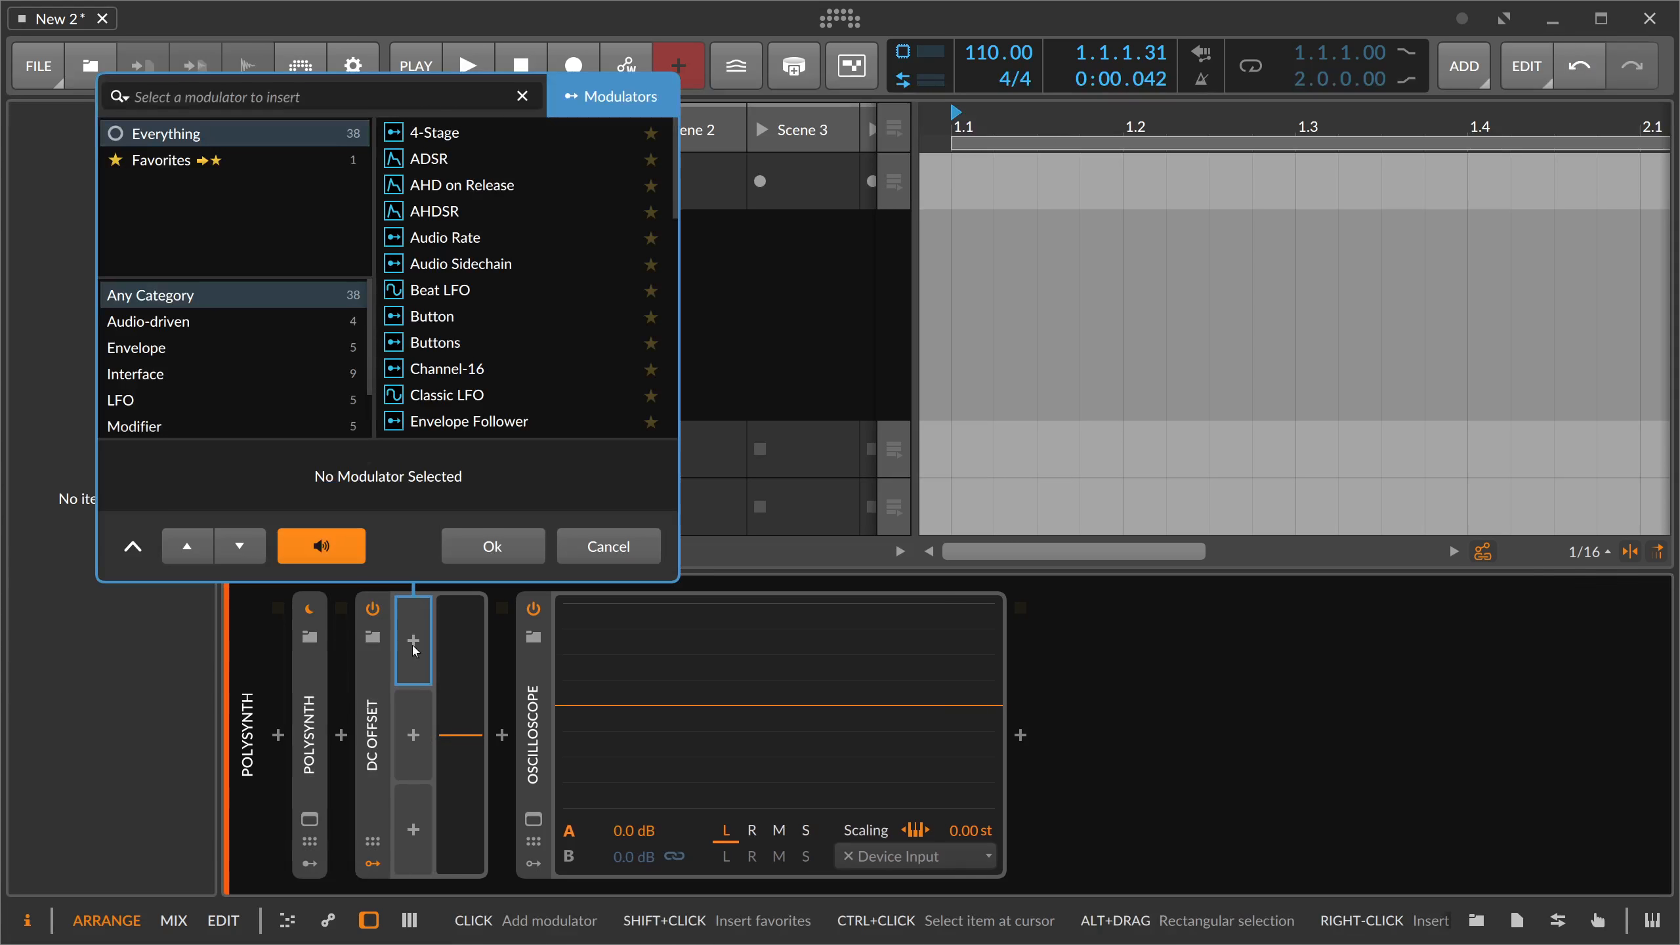
{"action": "type", "text": "lf"}
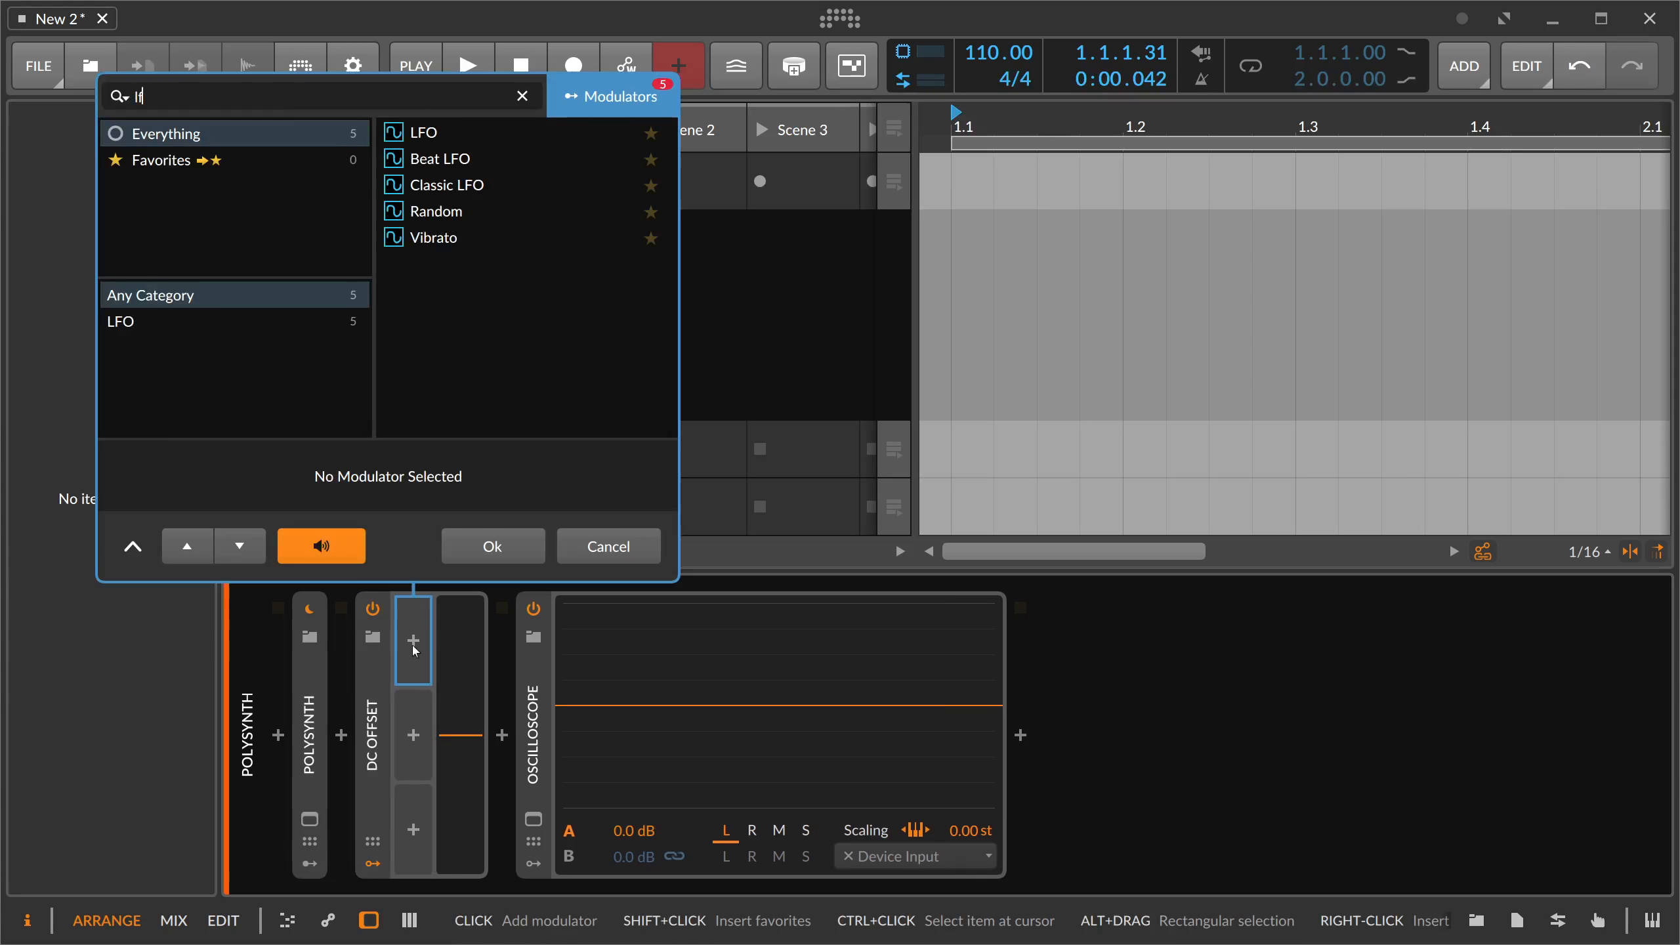
{"action": "key", "text": "Down"}
{"action": "key", "text": "Return"}
Step: Set the LFO timebase to Kilohertz and map the LFO to the DC parameter with an amount of 0.485
{"action": "left_click", "coordinate": [660, 648]}
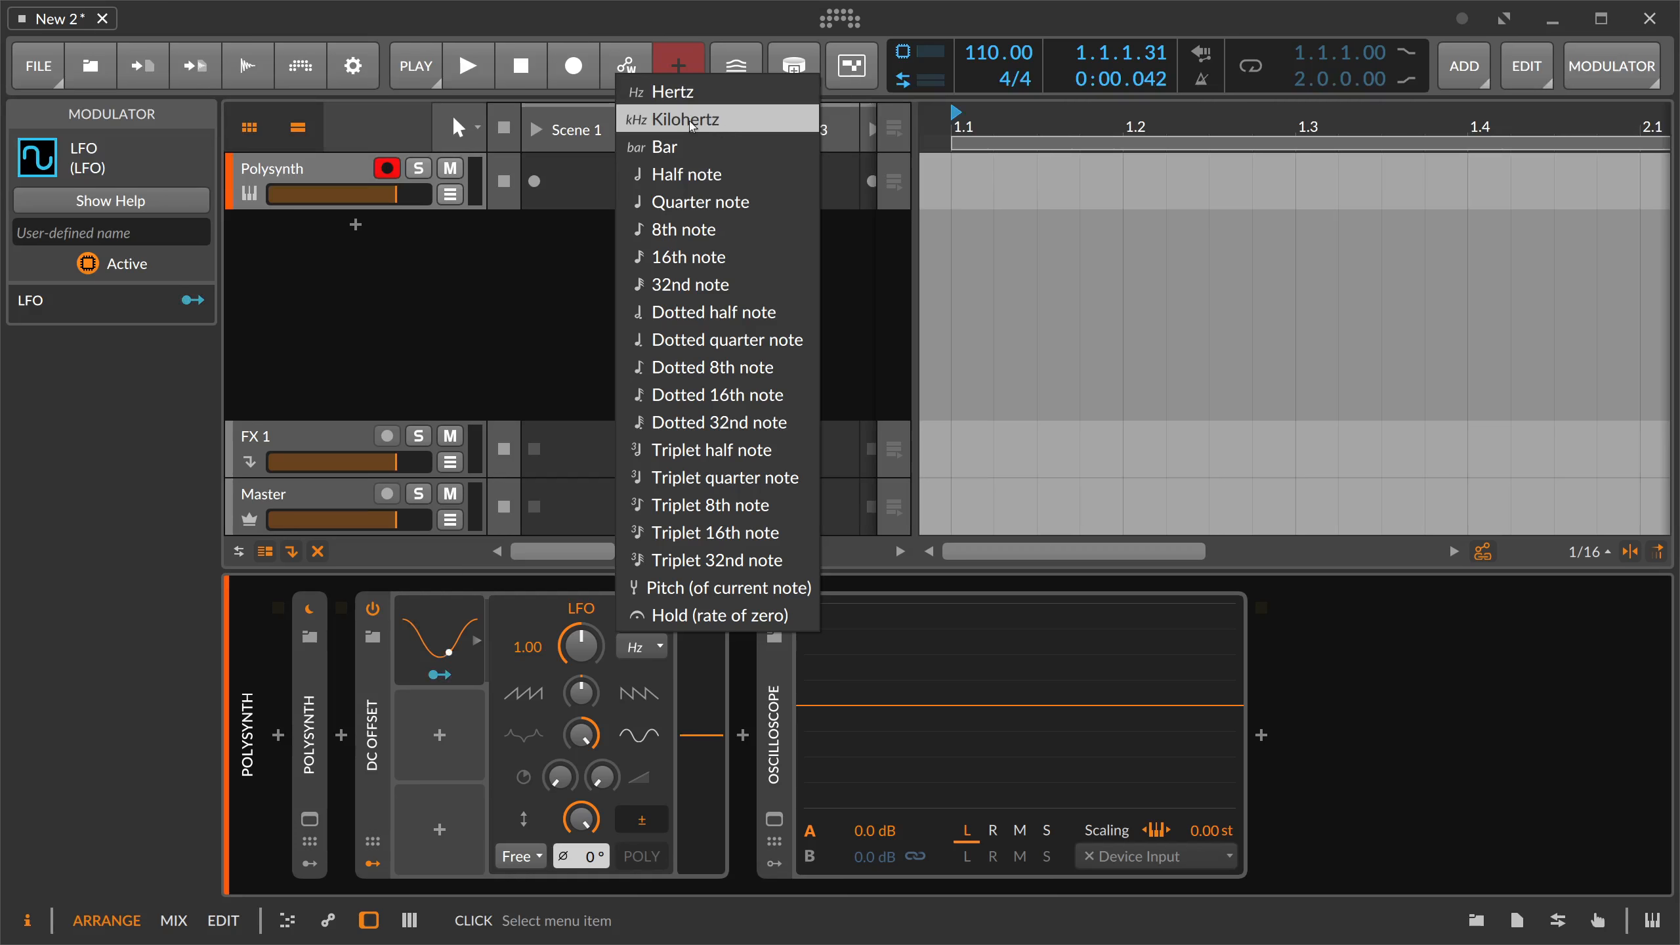
{"action": "left_click", "coordinate": [725, 123]}
{"action": "left_click_drag", "start_coordinate": [679, 739], "coordinate": [696, 699]}
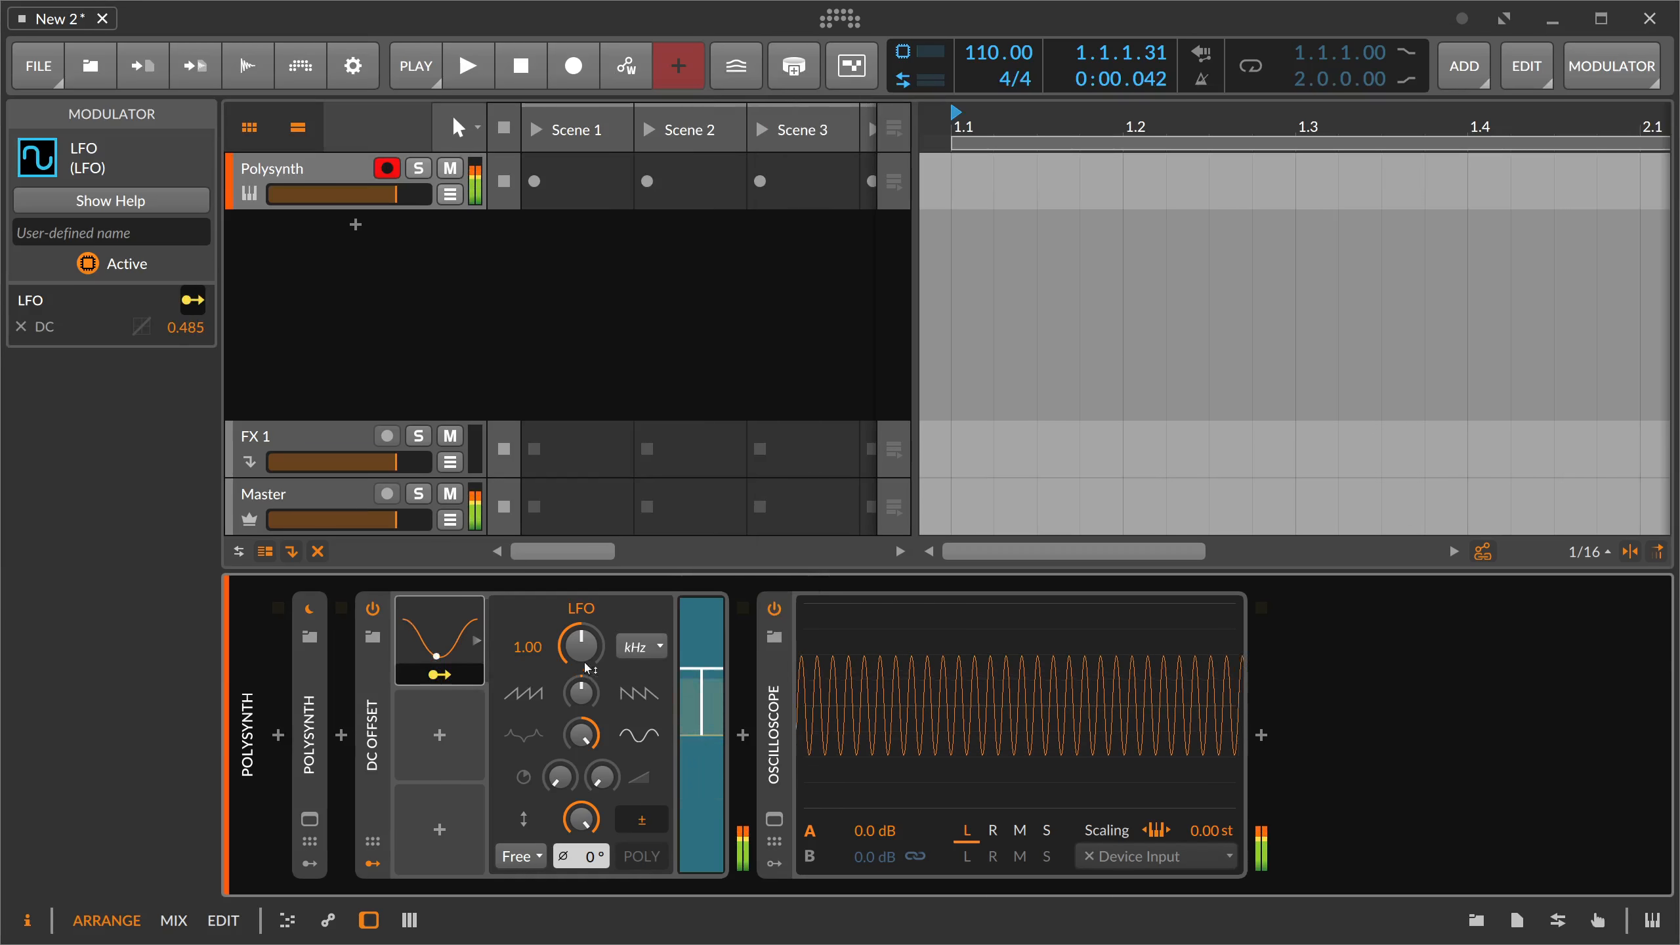
Step: Try an LFO rate of 0.43, reset it to 1.00, and set the timebase to Pitch (of current note)
{"action": "mouse_move", "coordinate": [587, 669]}
{"action": "left_mouse_down"}
{"action": "mouse_move", "coordinate": [587, 692]}
{"action": "mouse_move", "coordinate": [580, 653]}
{"action": "left_mouse_up"}
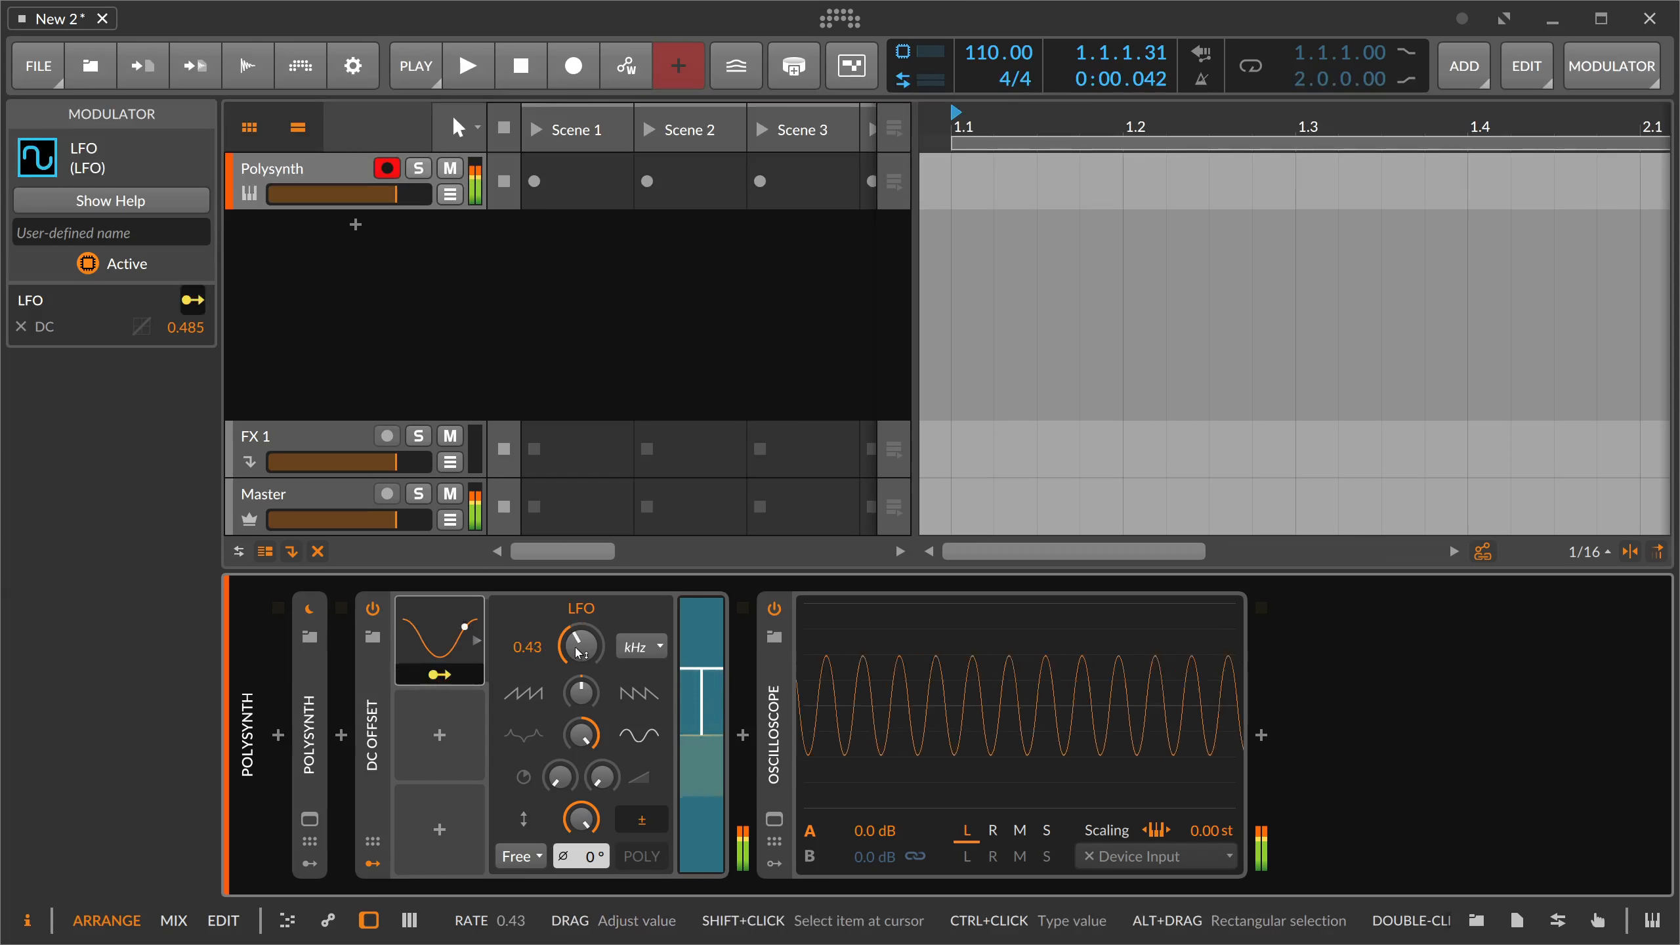
{"action": "double_click", "coordinate": [579, 653]}
{"action": "left_click", "coordinate": [645, 648]}
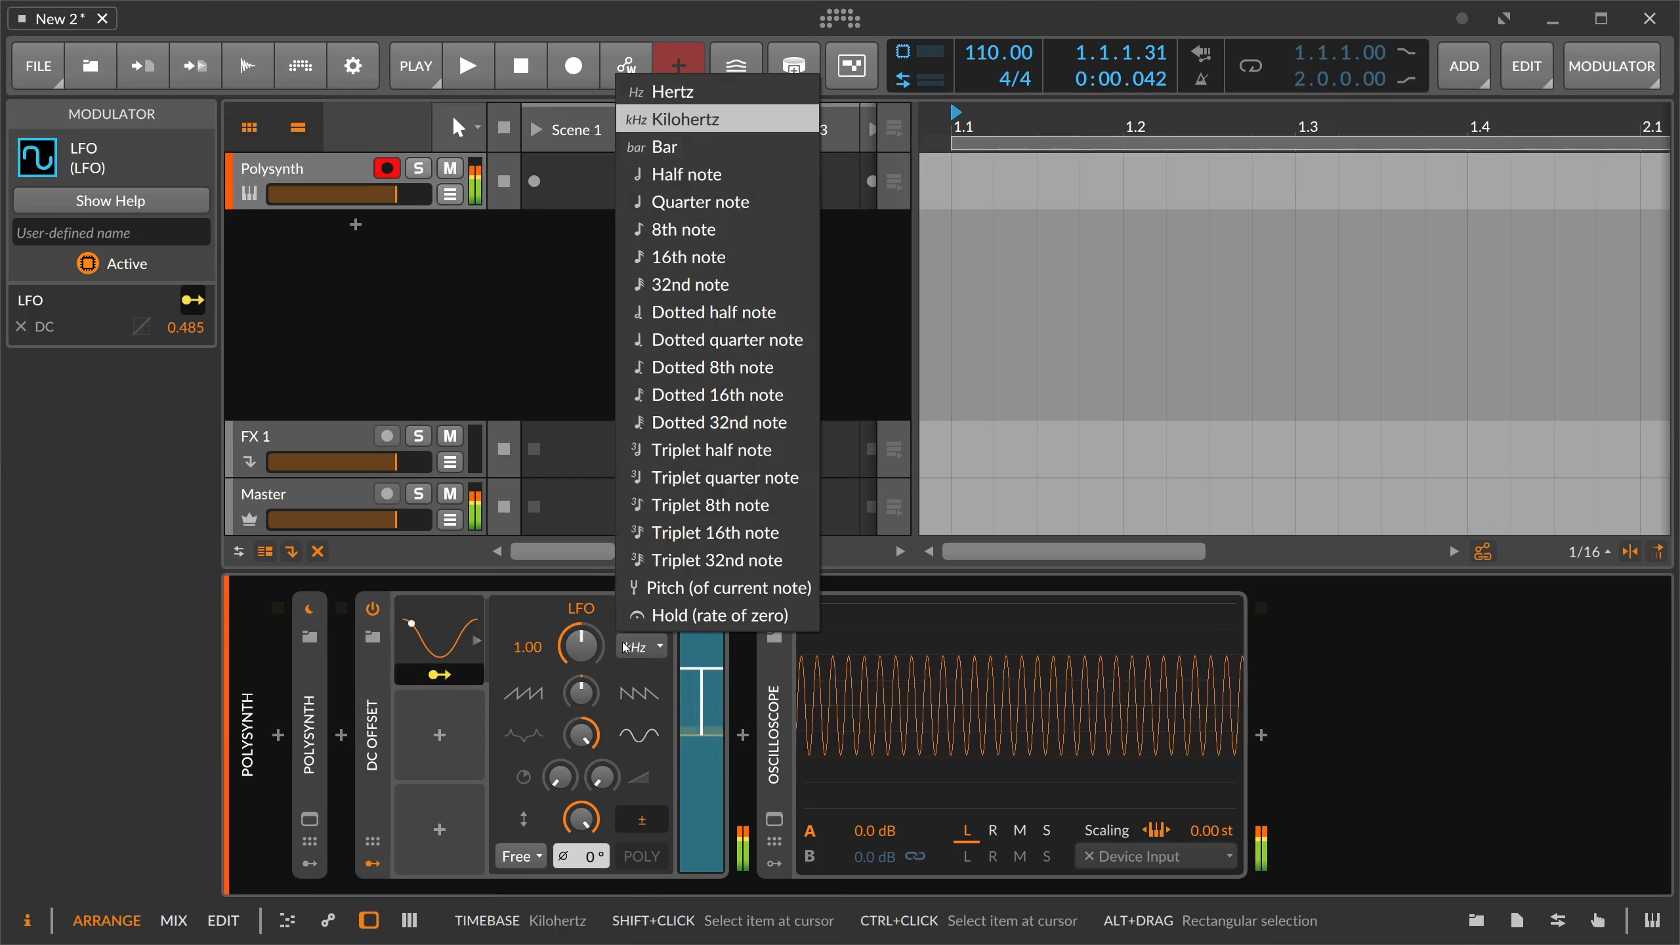
{"action": "left_click", "coordinate": [675, 588]}
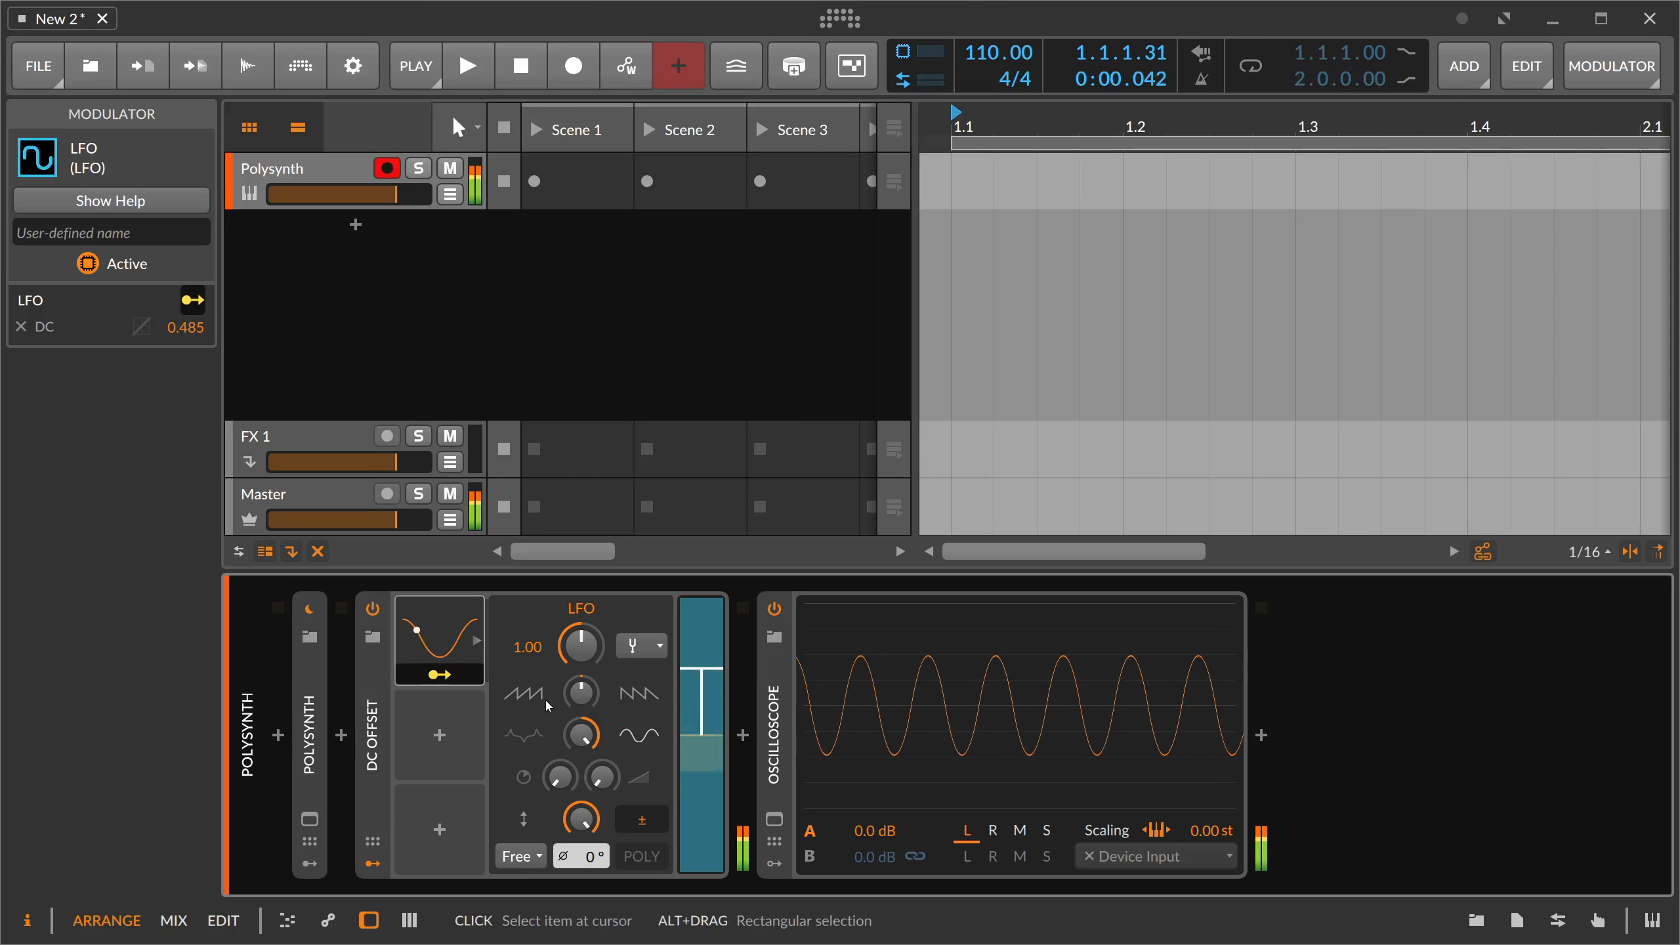
Step: Lower the LFO's own amount to zero and add an ADSR modulator in the slot below it
{"action": "left_click_drag", "start_coordinate": [585, 822], "coordinate": [585, 828]}
{"action": "left_click", "coordinate": [437, 738]}
{"action": "type", "text": "ad"}
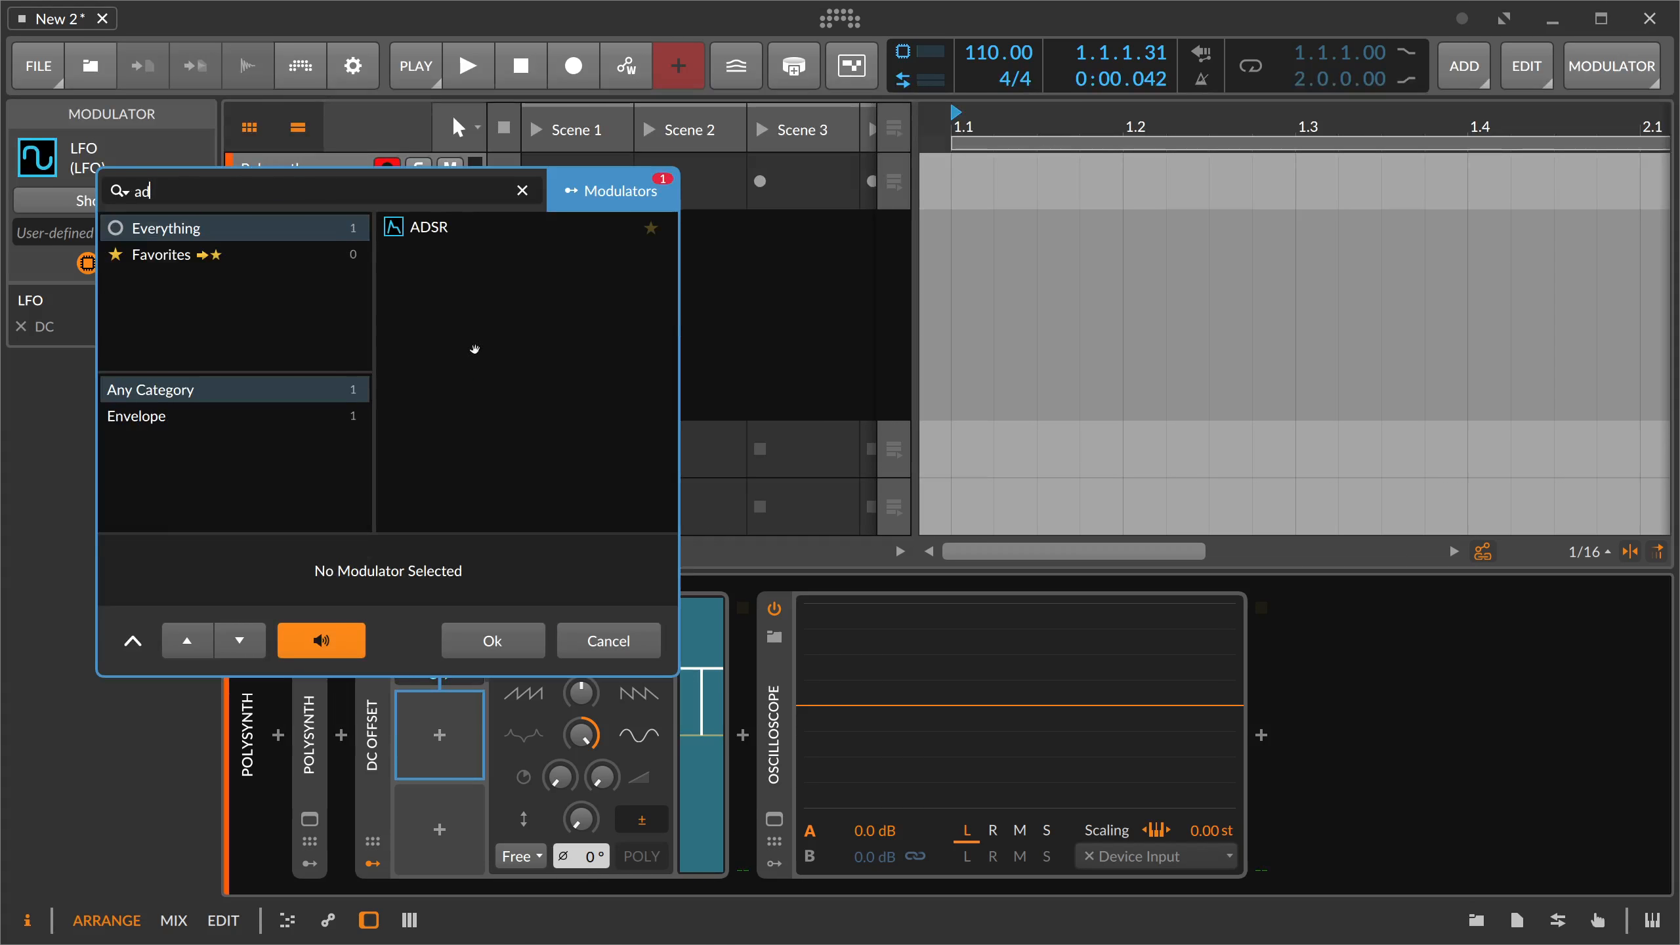
{"action": "key", "text": "Down"}
{"action": "key", "text": "Return"}
Step: Shape the ADSR envelope with minimum attack, full sustain and a shorter release
{"action": "left_click", "coordinate": [464, 738]}
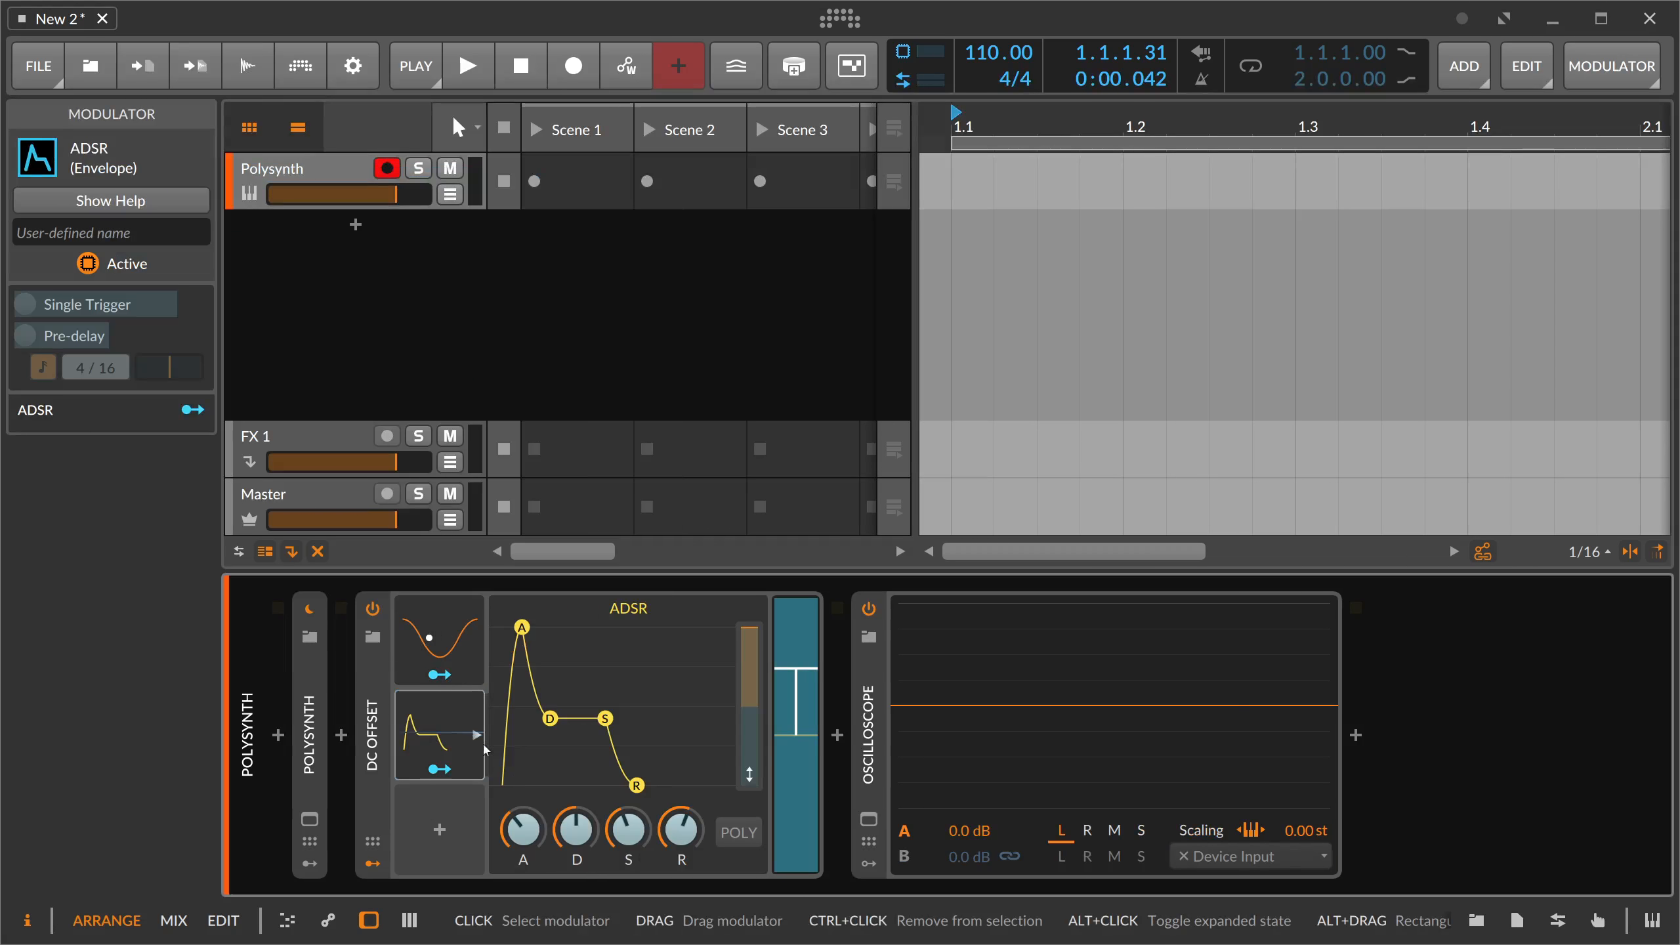
{"action": "left_click_drag", "start_coordinate": [524, 831], "coordinate": [524, 846]}
{"action": "left_click_drag", "start_coordinate": [627, 831], "coordinate": [681, 841]}
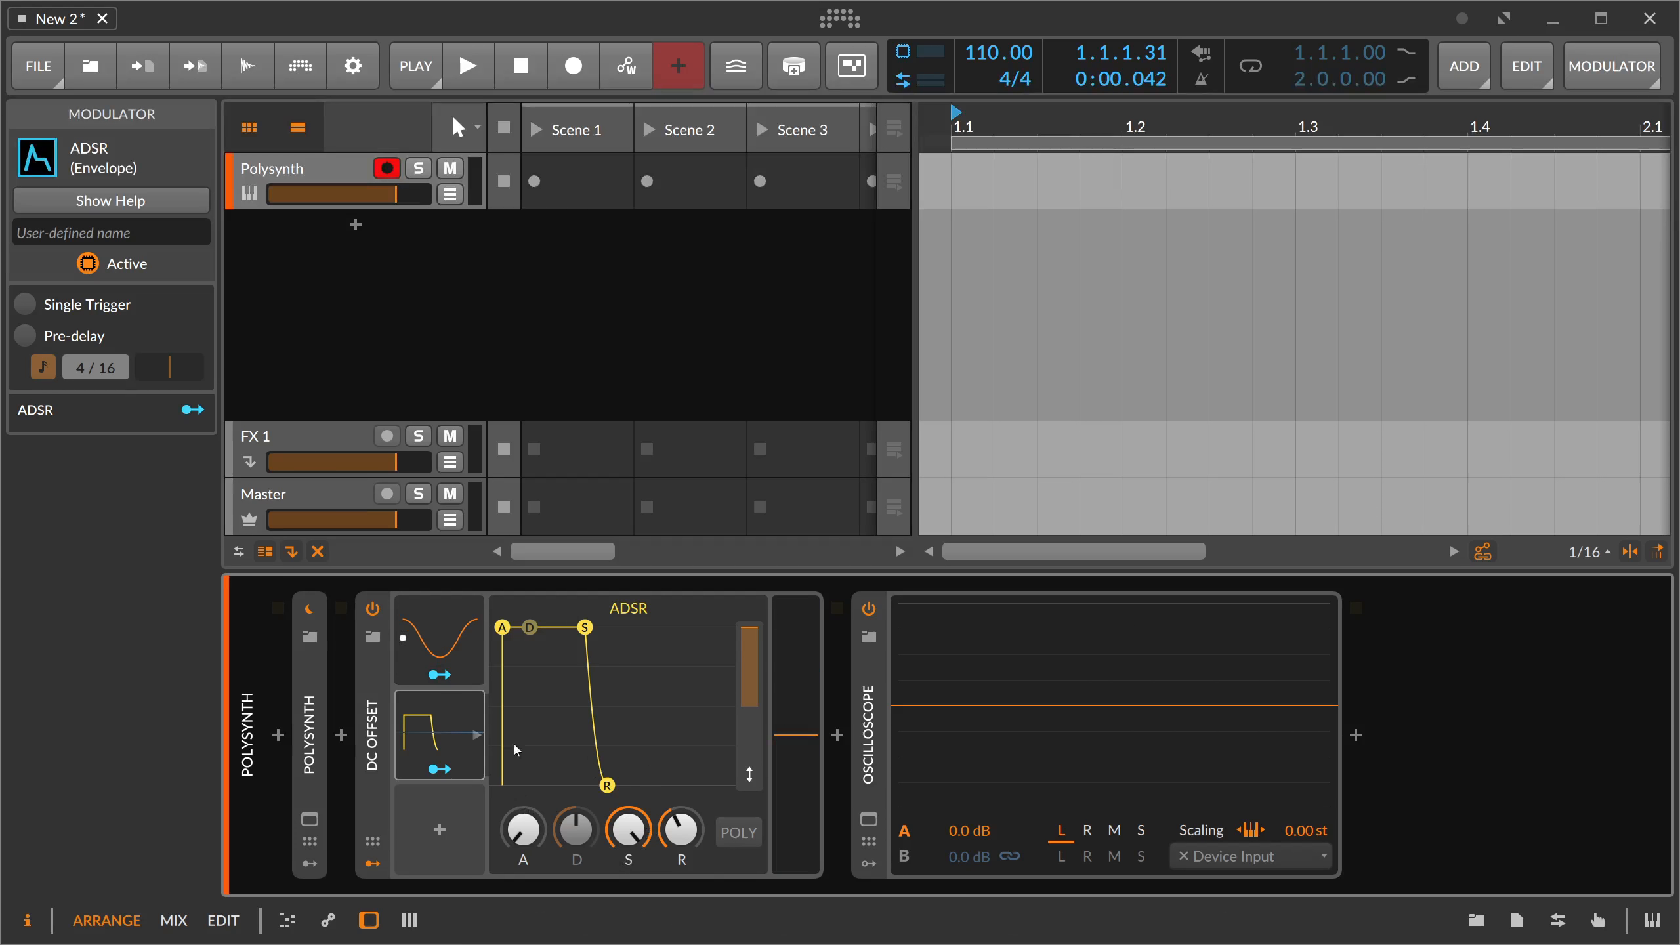
Step: Map the ADSR envelope to the LFO's Amount with a modulation of 1.000
{"action": "left_click", "coordinate": [439, 639]}
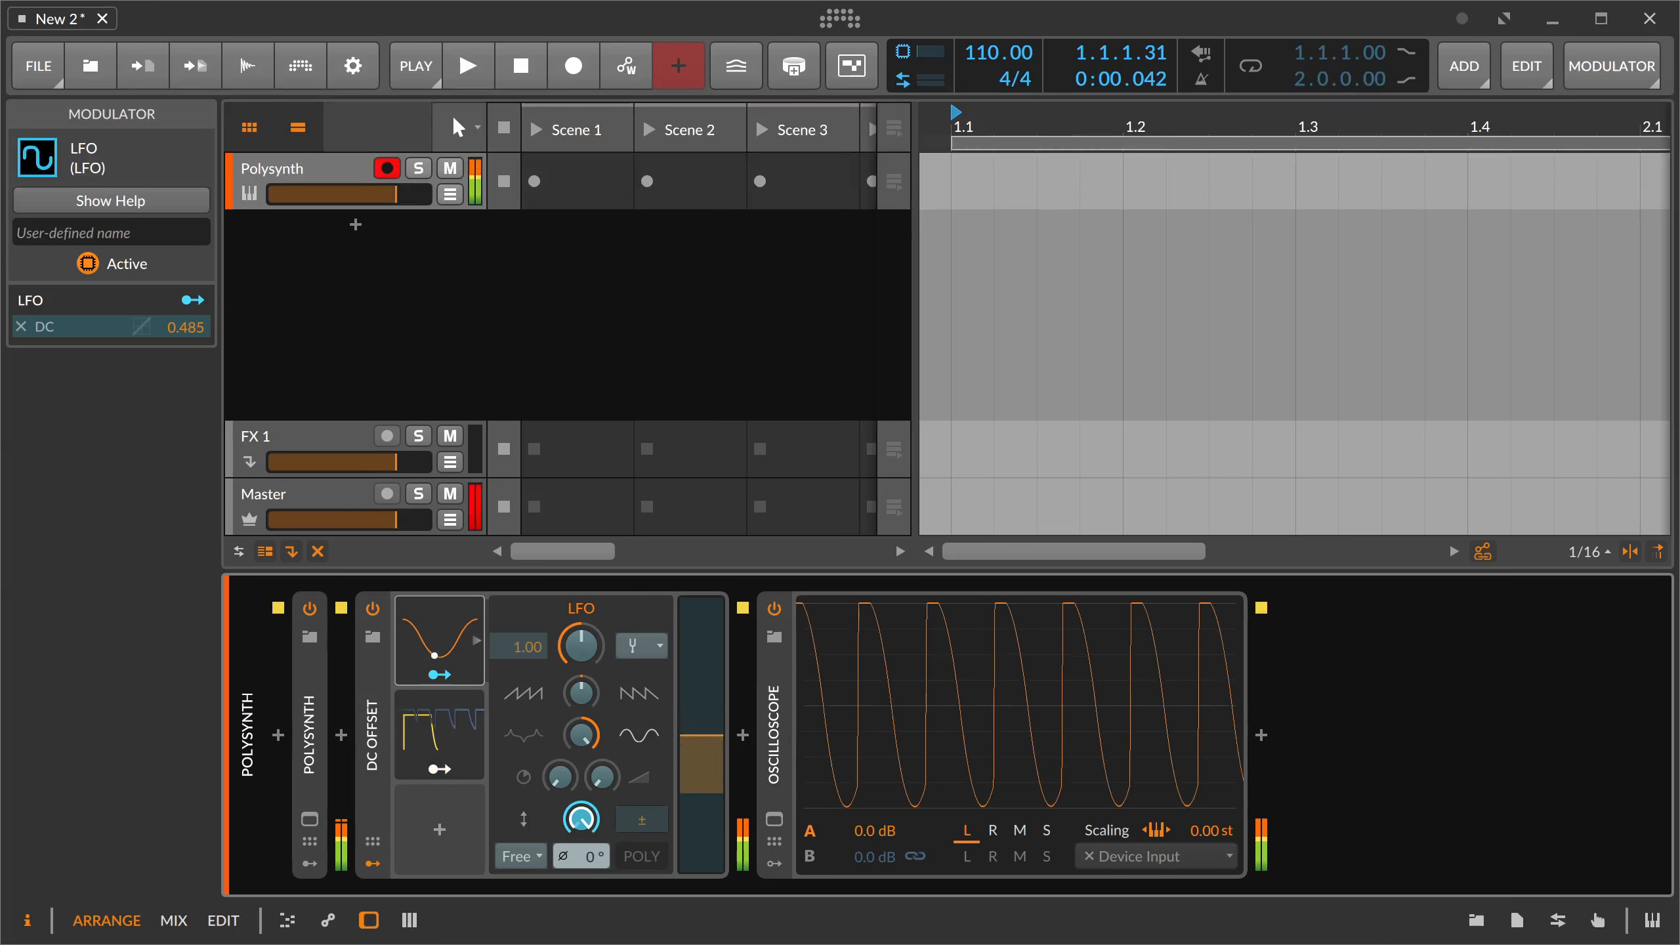
{"action": "left_click", "coordinate": [439, 731]}
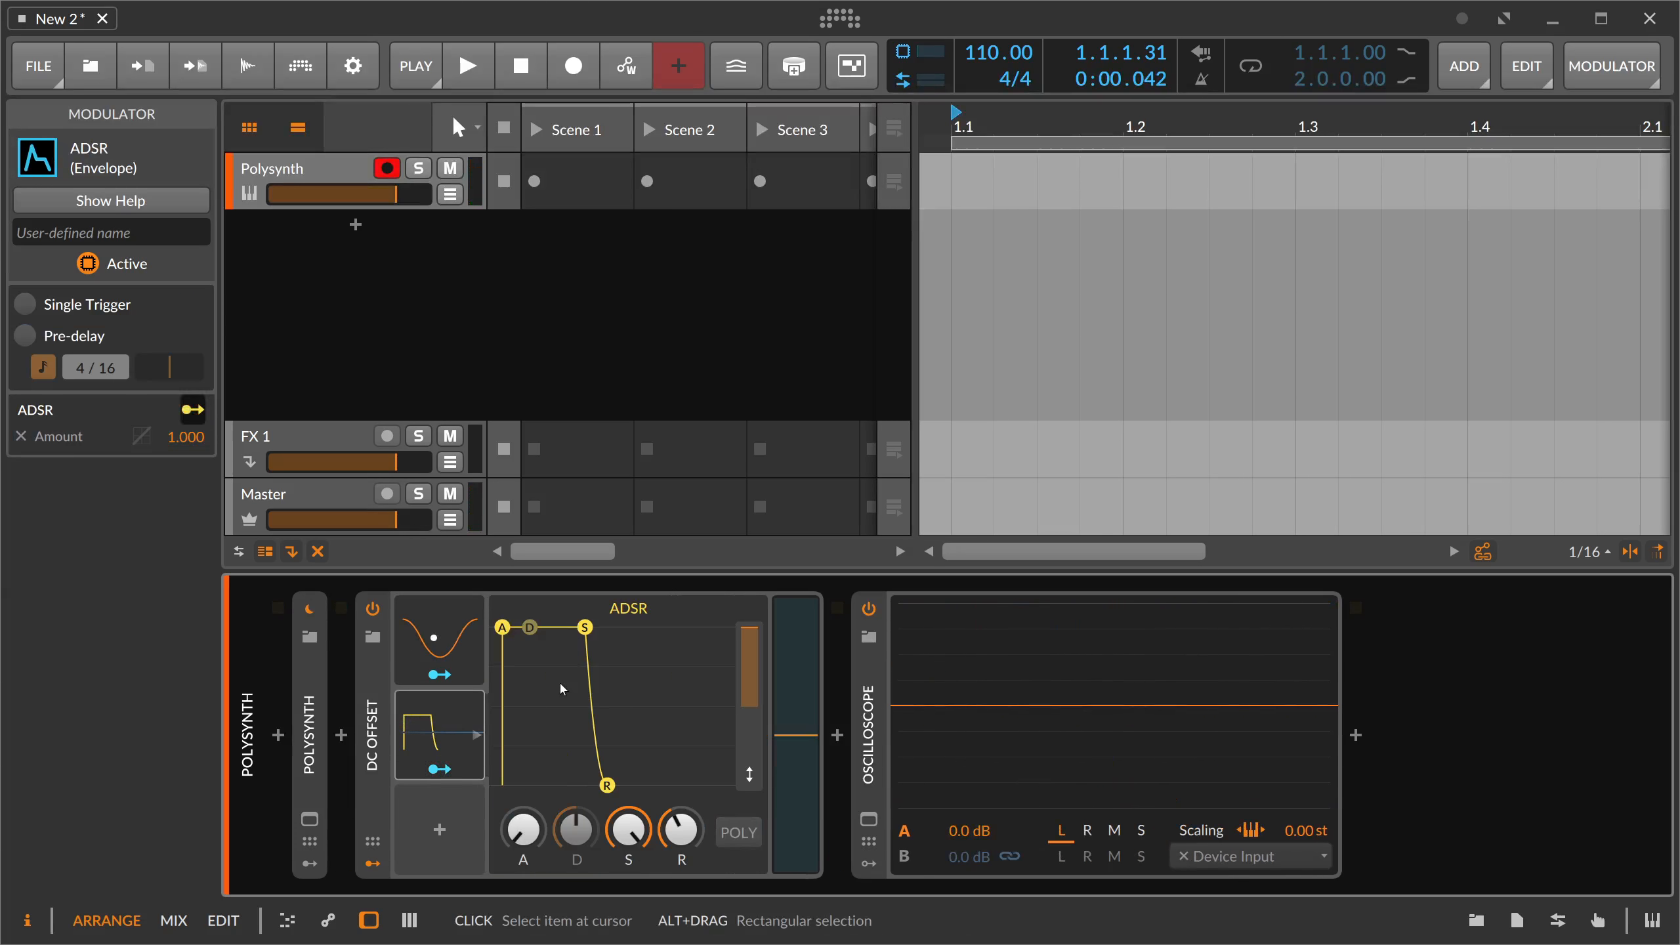
Step: Raise the LFO's modulation of the DC parameter to 1.000
{"action": "left_click", "coordinate": [443, 636]}
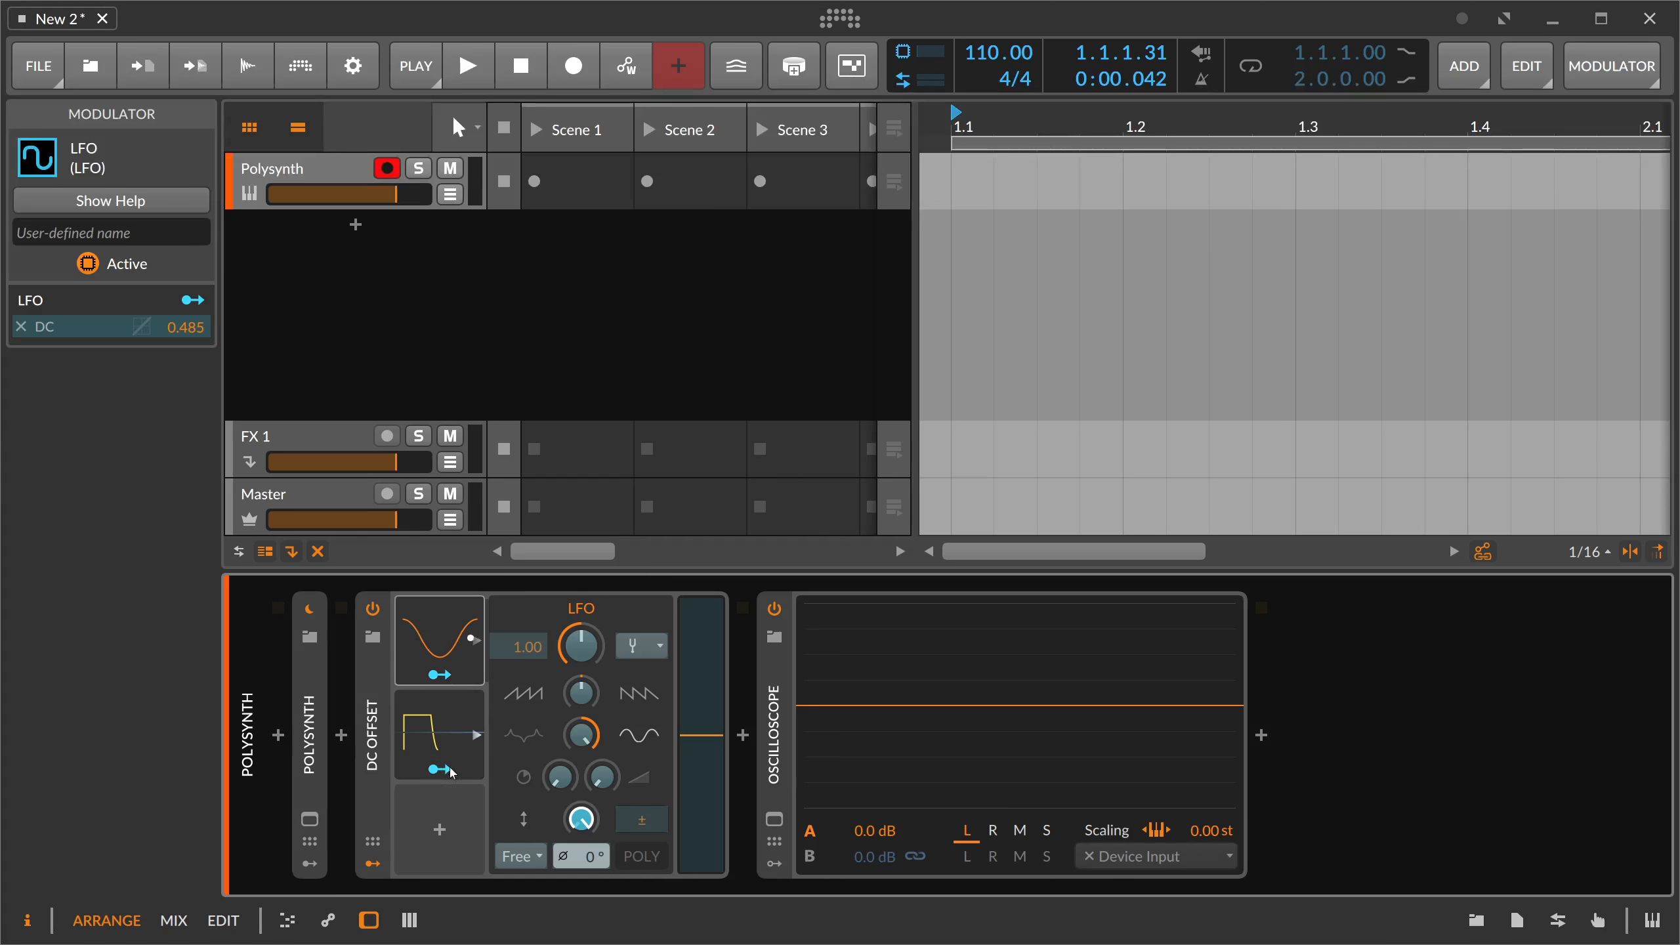
{"action": "left_click", "coordinate": [464, 680]}
{"action": "left_click_drag", "start_coordinate": [691, 679], "coordinate": [691, 606]}
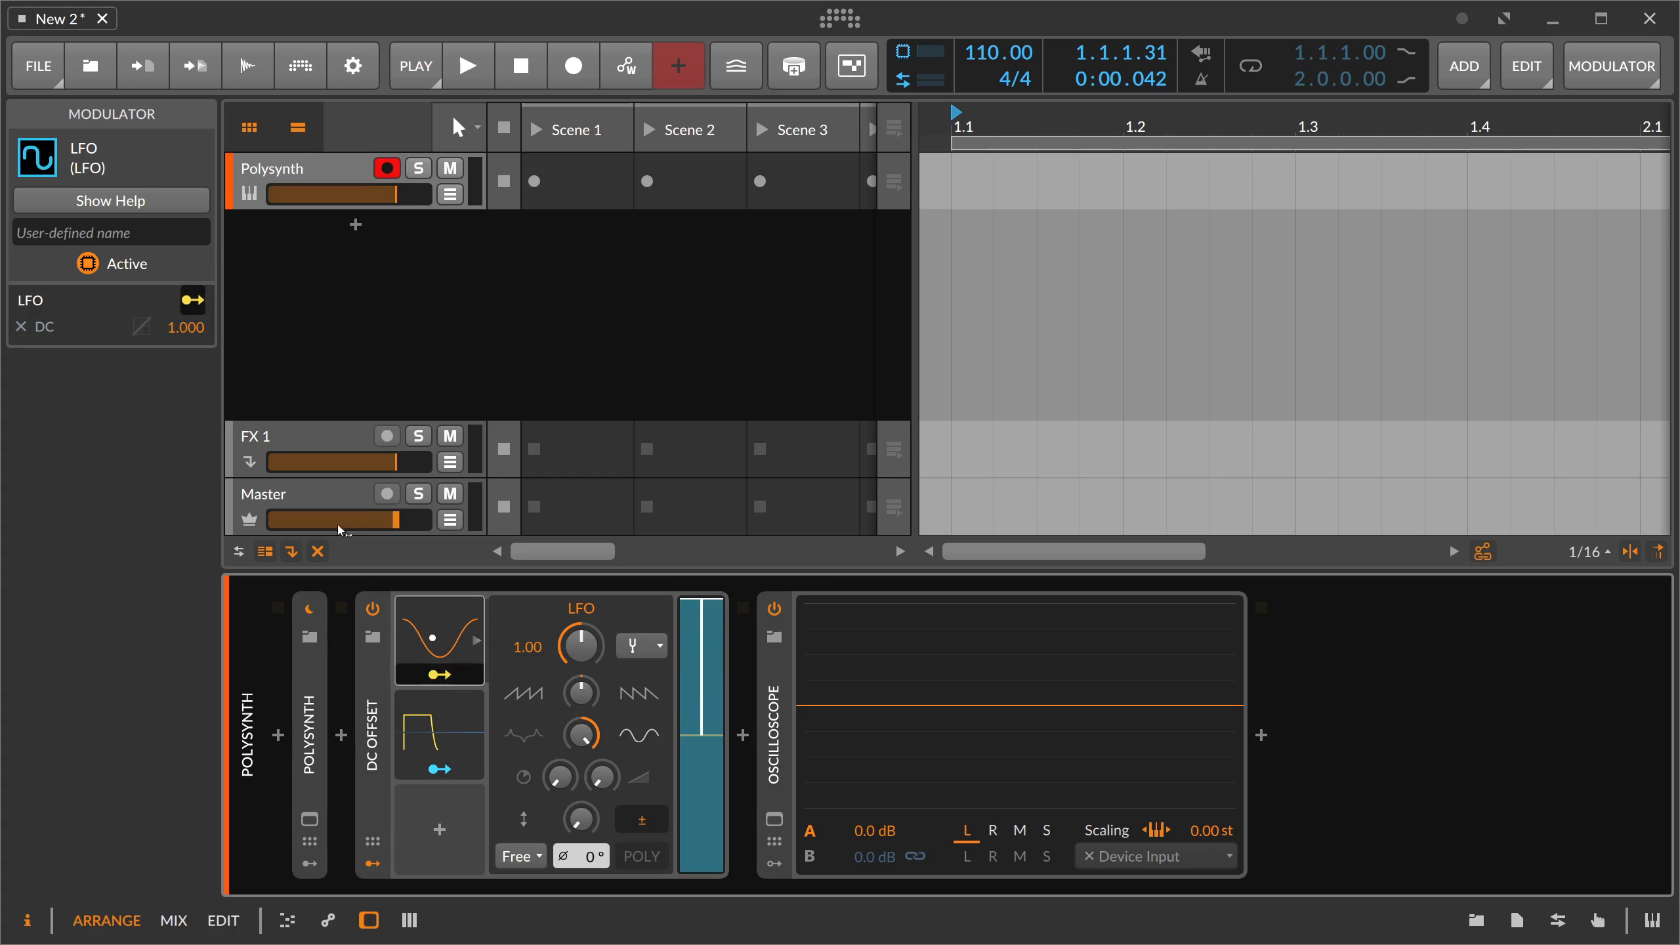
Step: Reset the Polysynth track's peak hold level and set the LFO's modulation of the DC parameter to 0.440
{"action": "left_click", "coordinate": [311, 188]}
{"action": "left_click", "coordinate": [197, 706]}
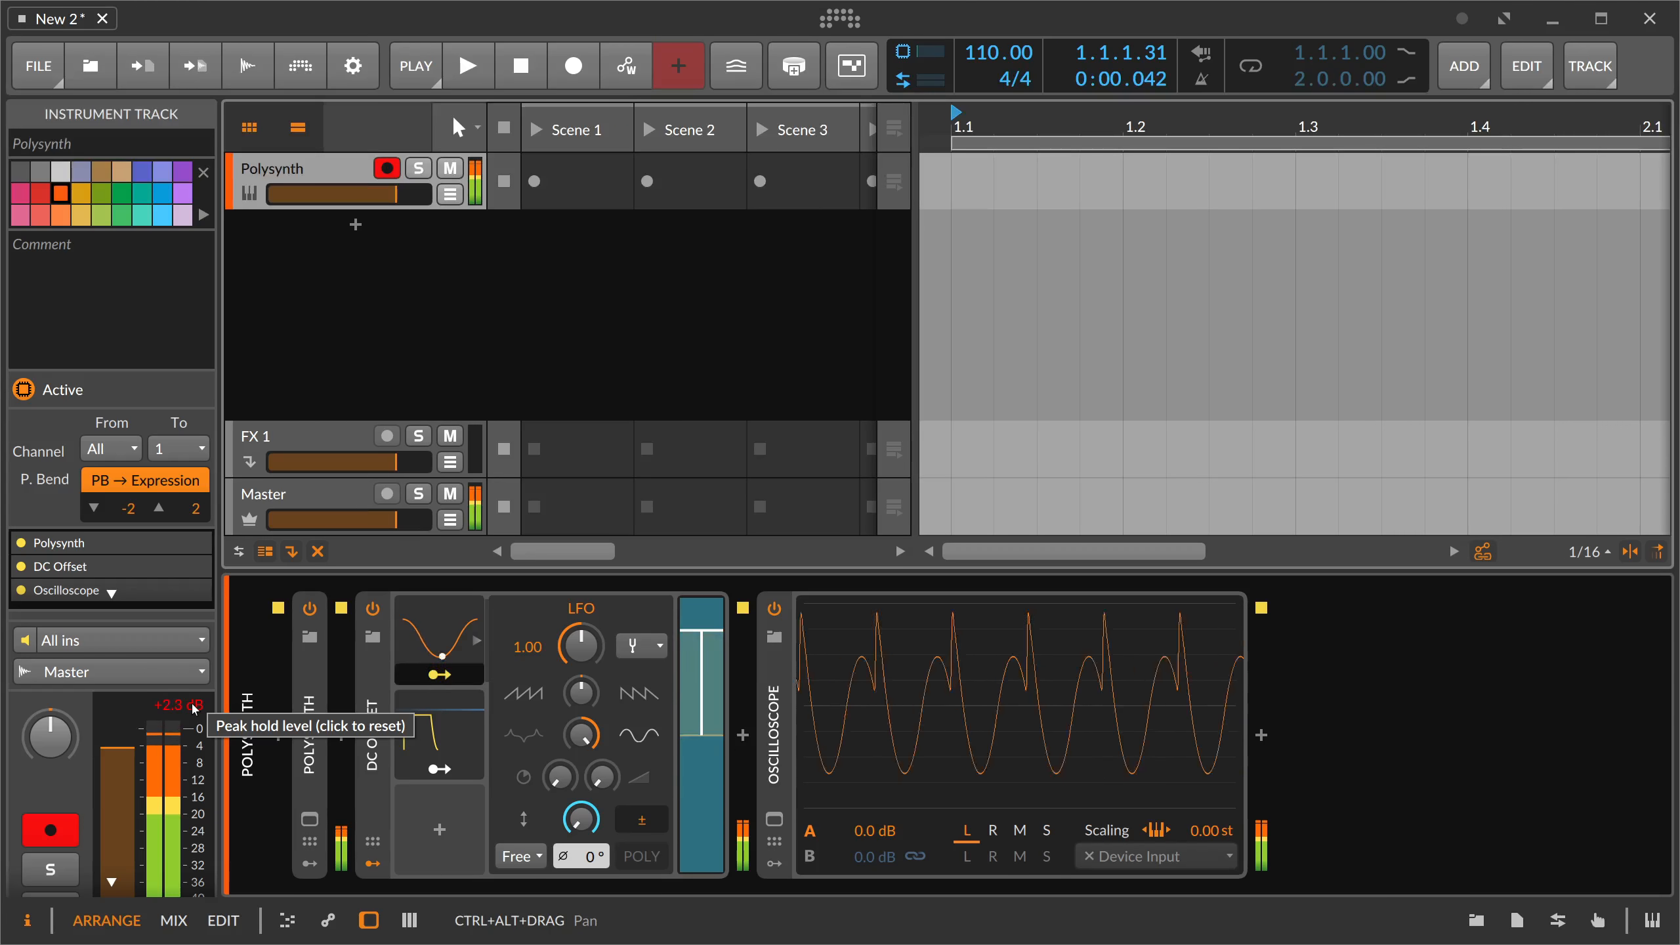
{"action": "left_click", "coordinate": [442, 675]}
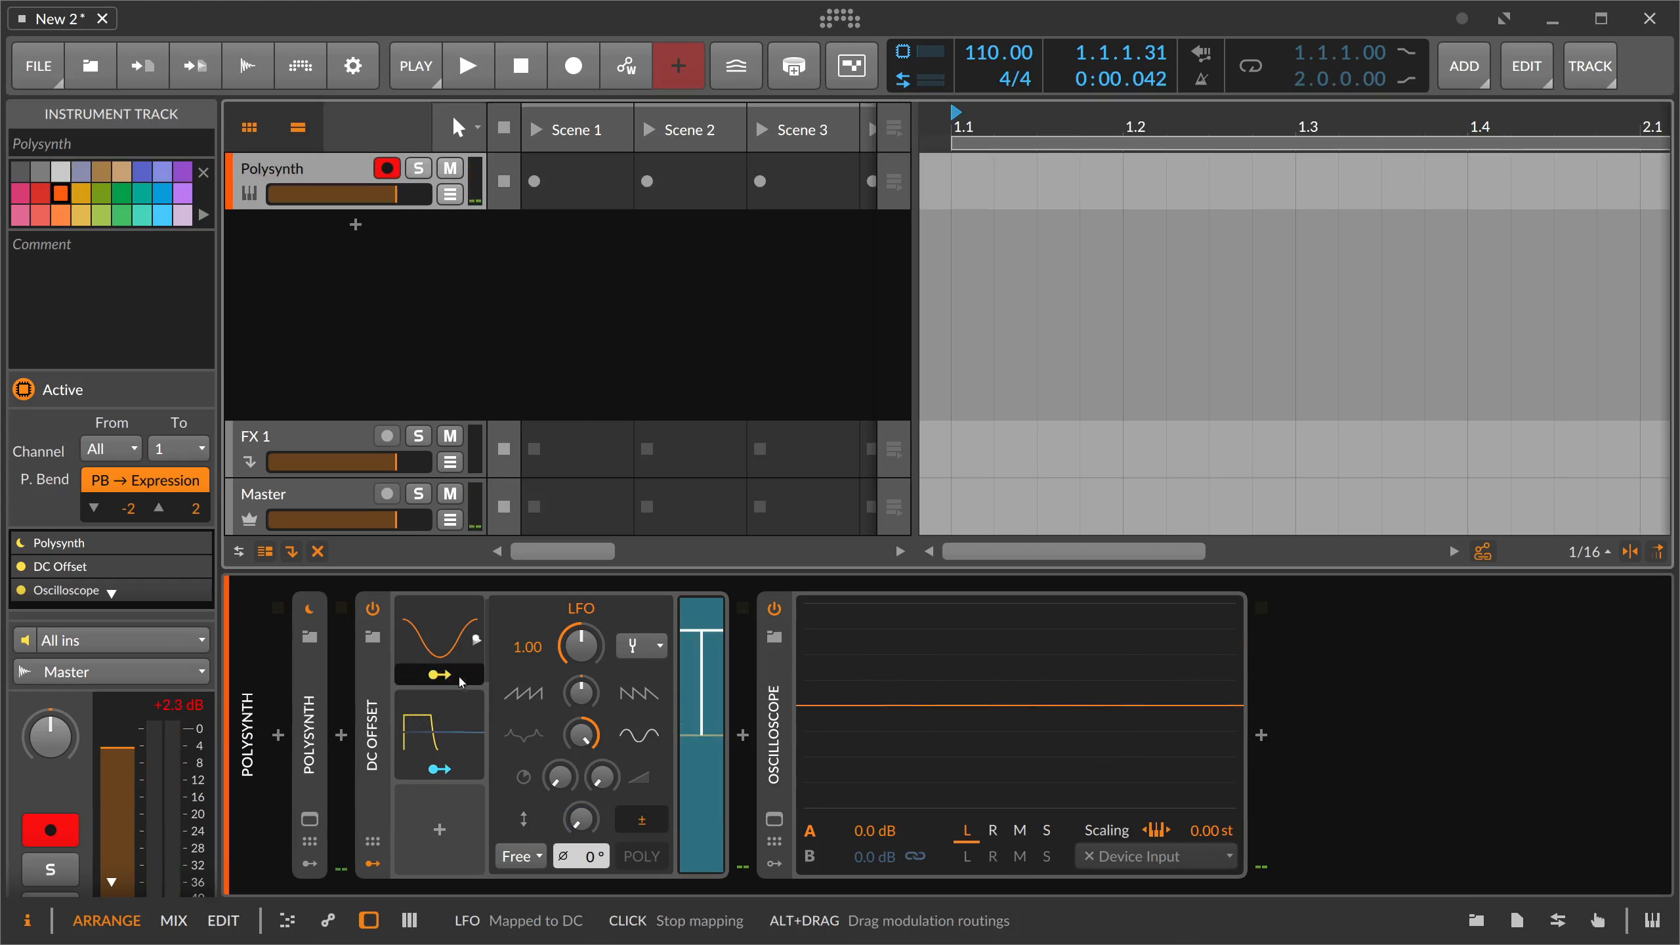
{"action": "left_click_drag", "start_coordinate": [701, 665], "coordinate": [702, 710]}
{"action": "left_click", "coordinate": [453, 678]}
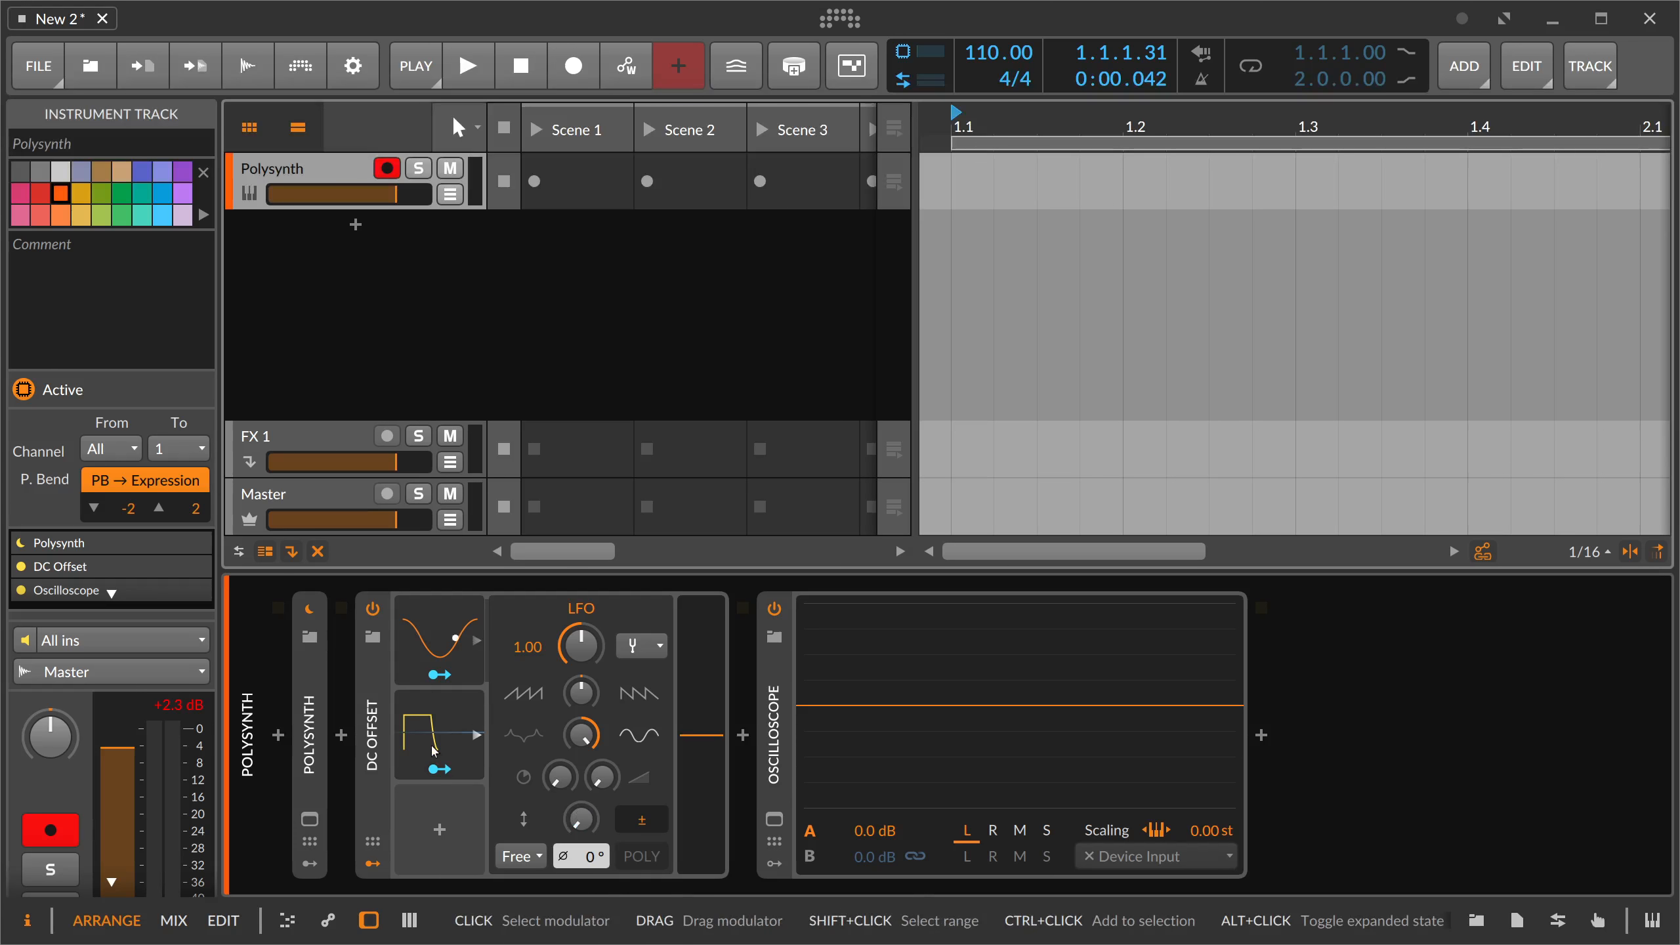
Step: Group the DC Offset device into a container and convert it to an Instrument Layer, then to an Instrument Selector
{"action": "left_click", "coordinate": [379, 728]}
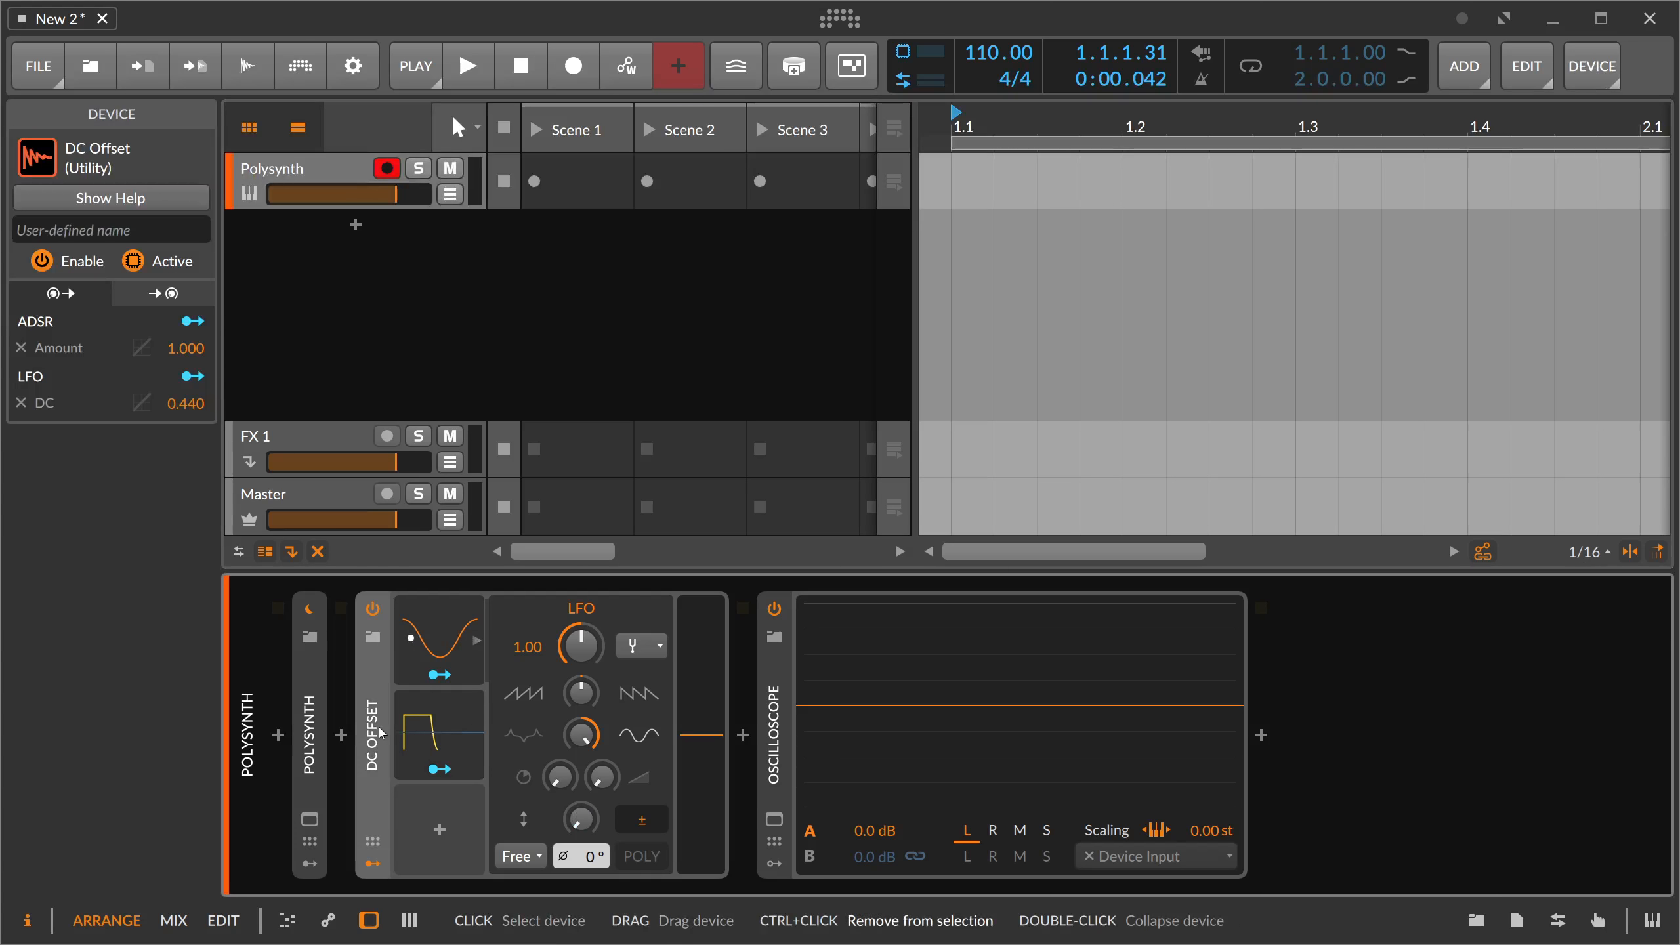
{"action": "key", "text": "ctrl+g"}
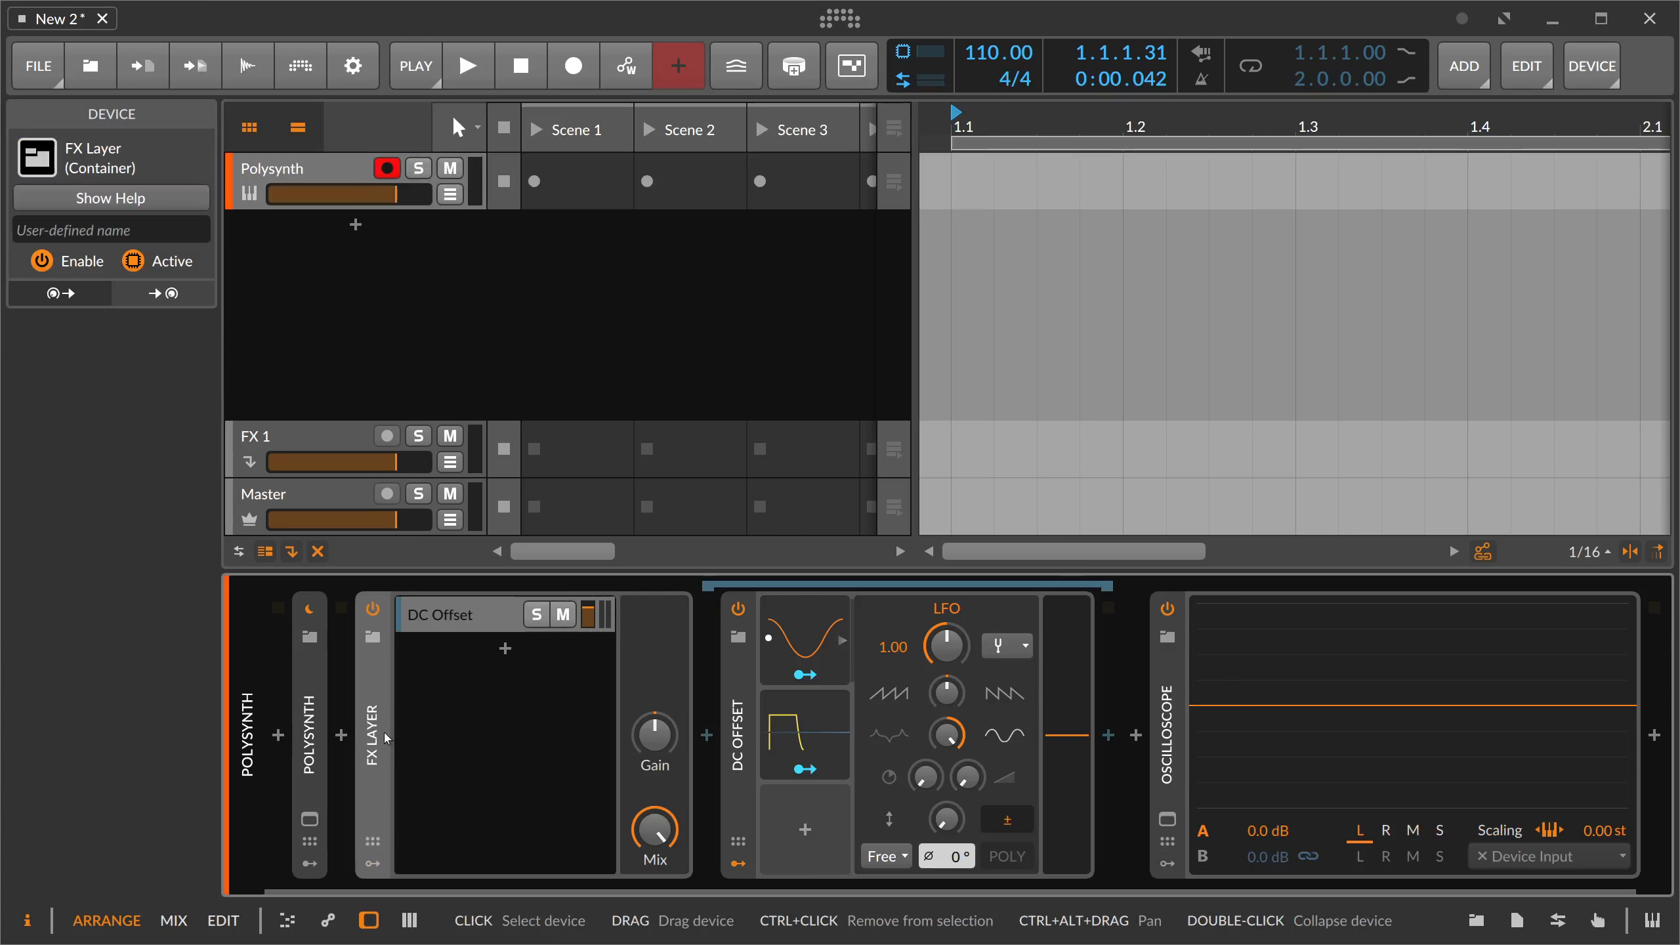
{"action": "right_click", "coordinate": [375, 694]}
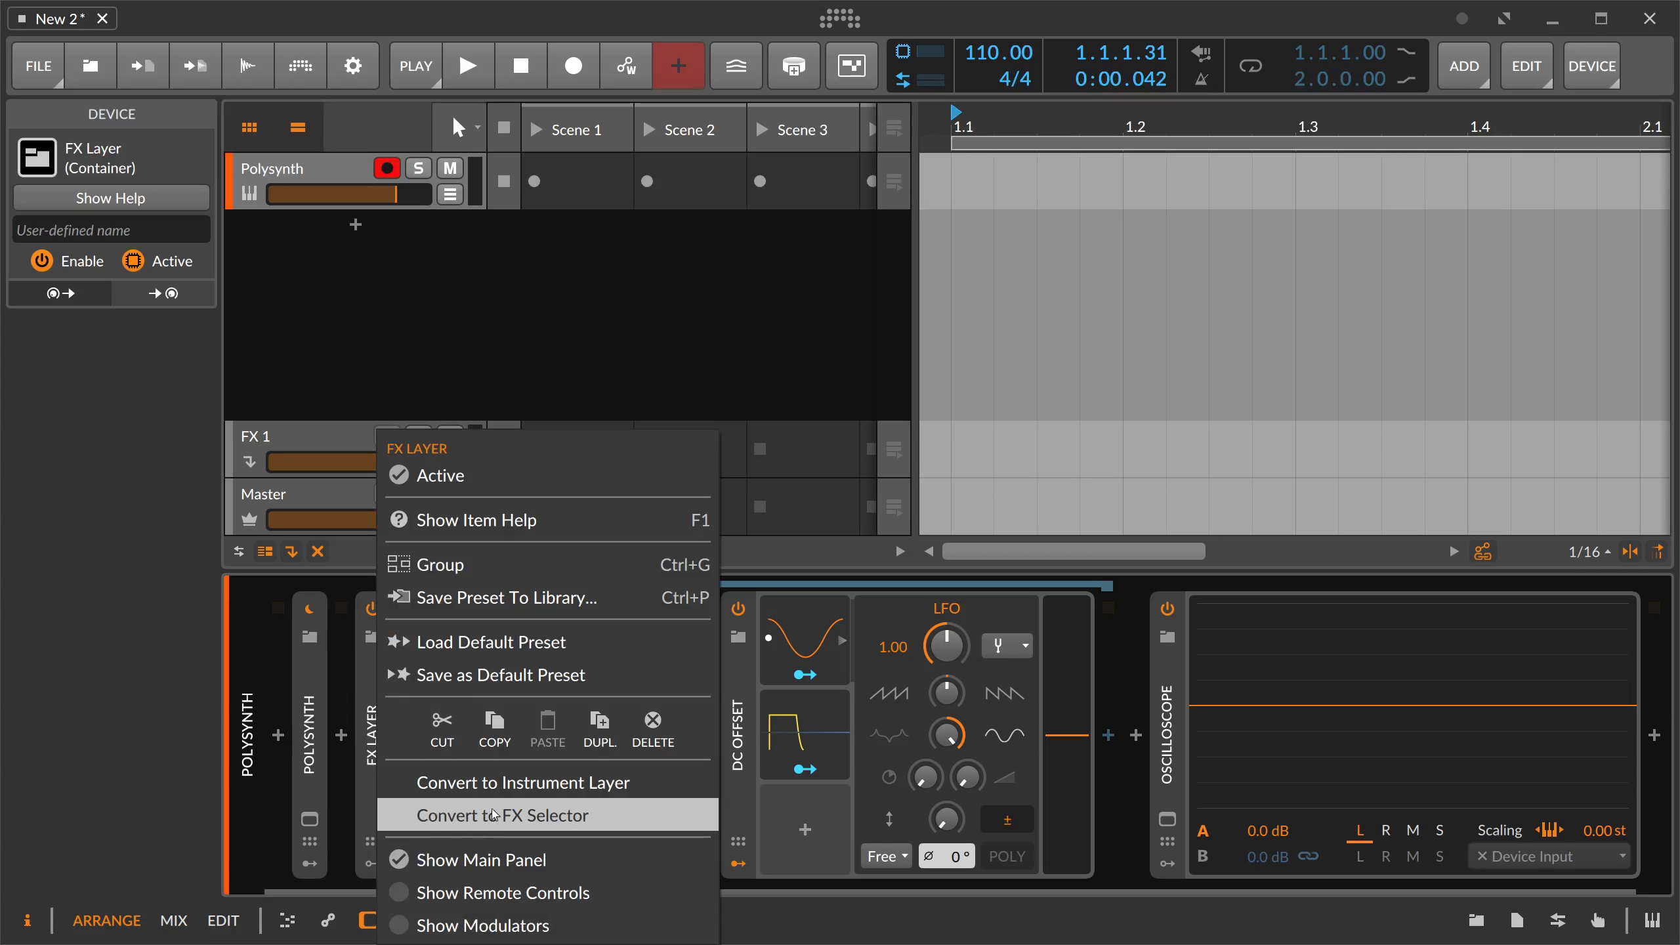
{"action": "left_click", "coordinate": [495, 783]}
{"action": "right_click", "coordinate": [377, 696]}
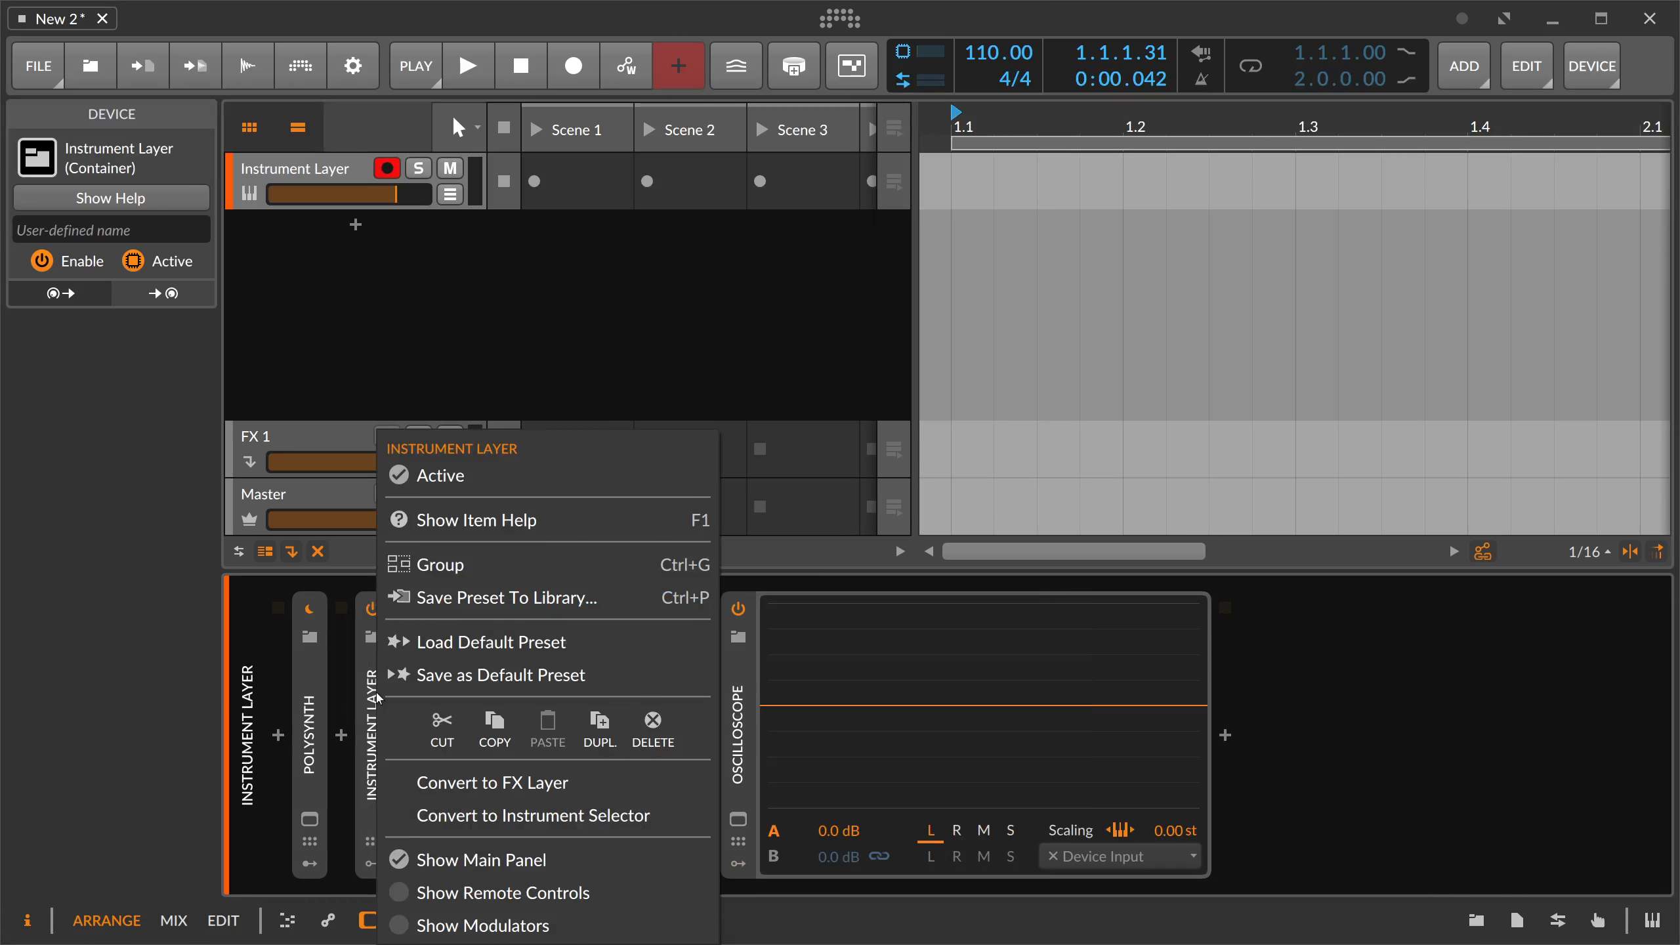
{"action": "left_click", "coordinate": [509, 816]}
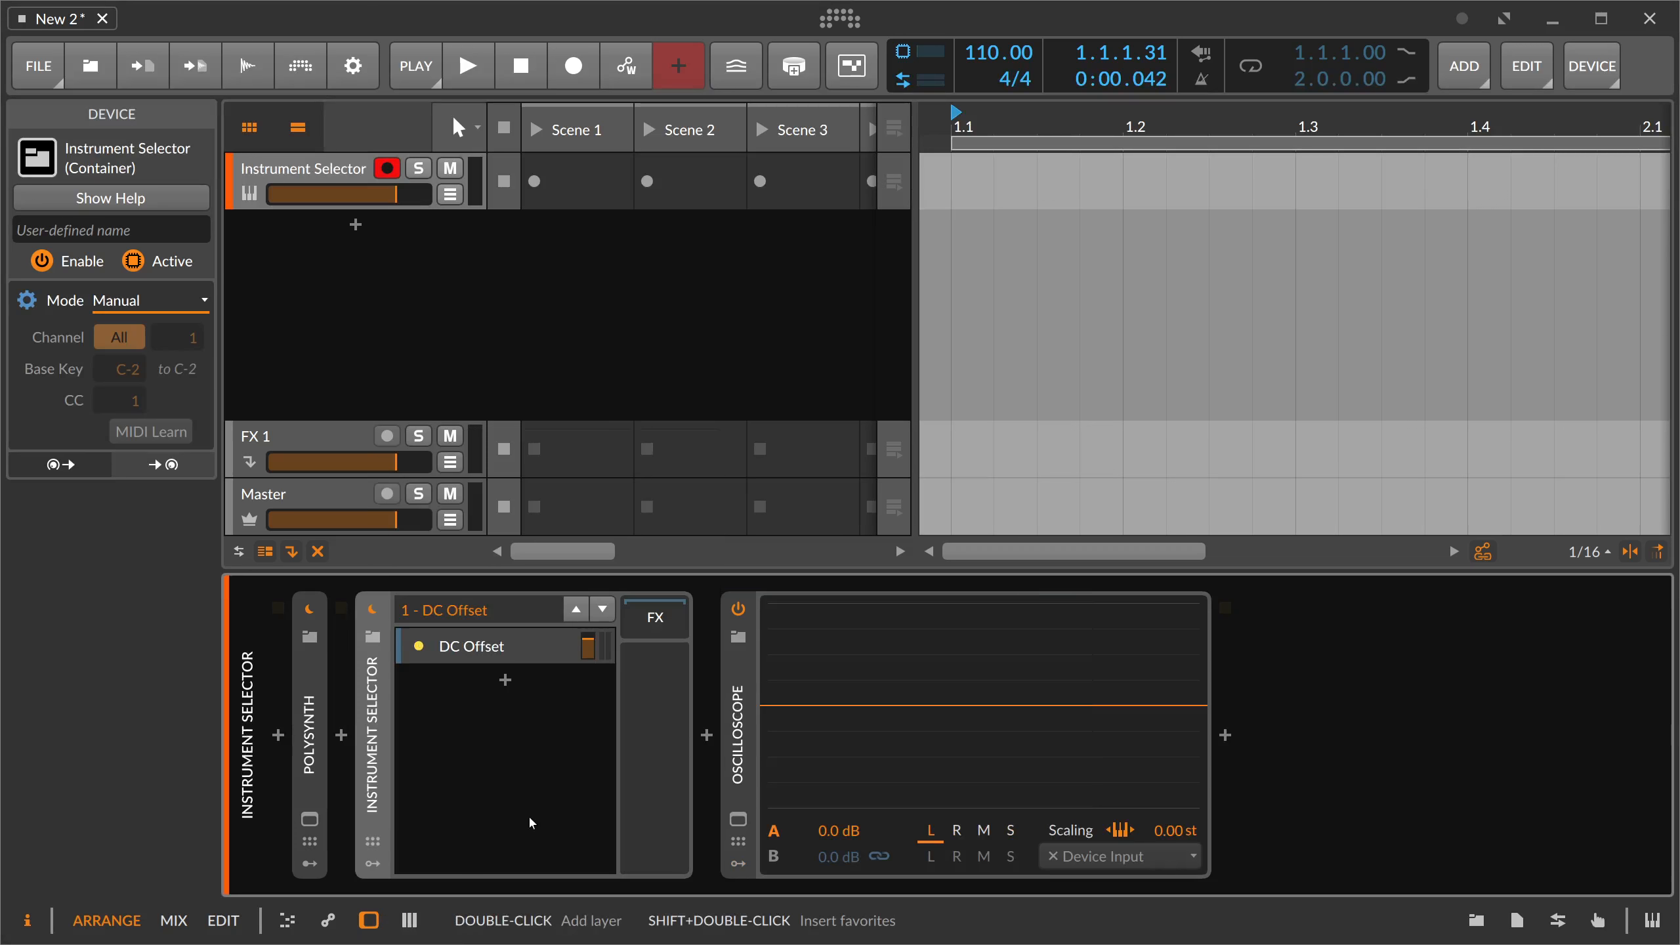
Step: Duplicate the DC Offset layer in the Instrument Selector five times
{"action": "left_click", "coordinate": [492, 661]}
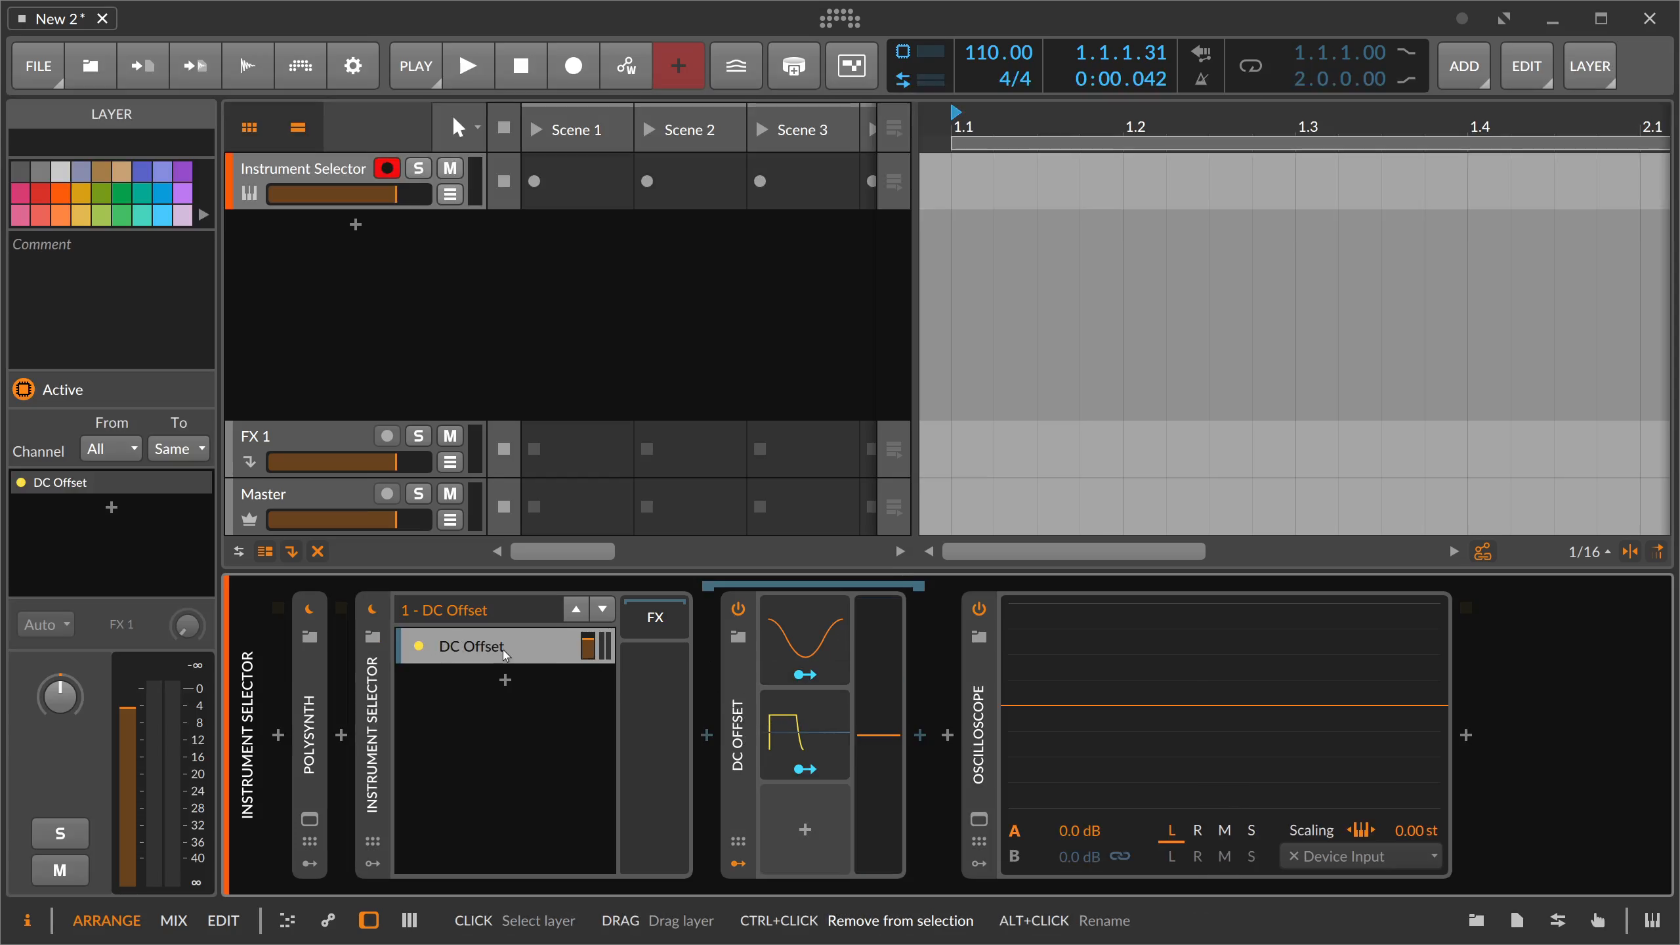
{"action": "key", "text": "ctrl+d"}
{"action": "key", "text": "ctrl+d"}
{"action": "key", "text": "ctrl+d"}
{"action": "key", "text": "ctrl+d"}
{"action": "key", "text": "ctrl+d"}
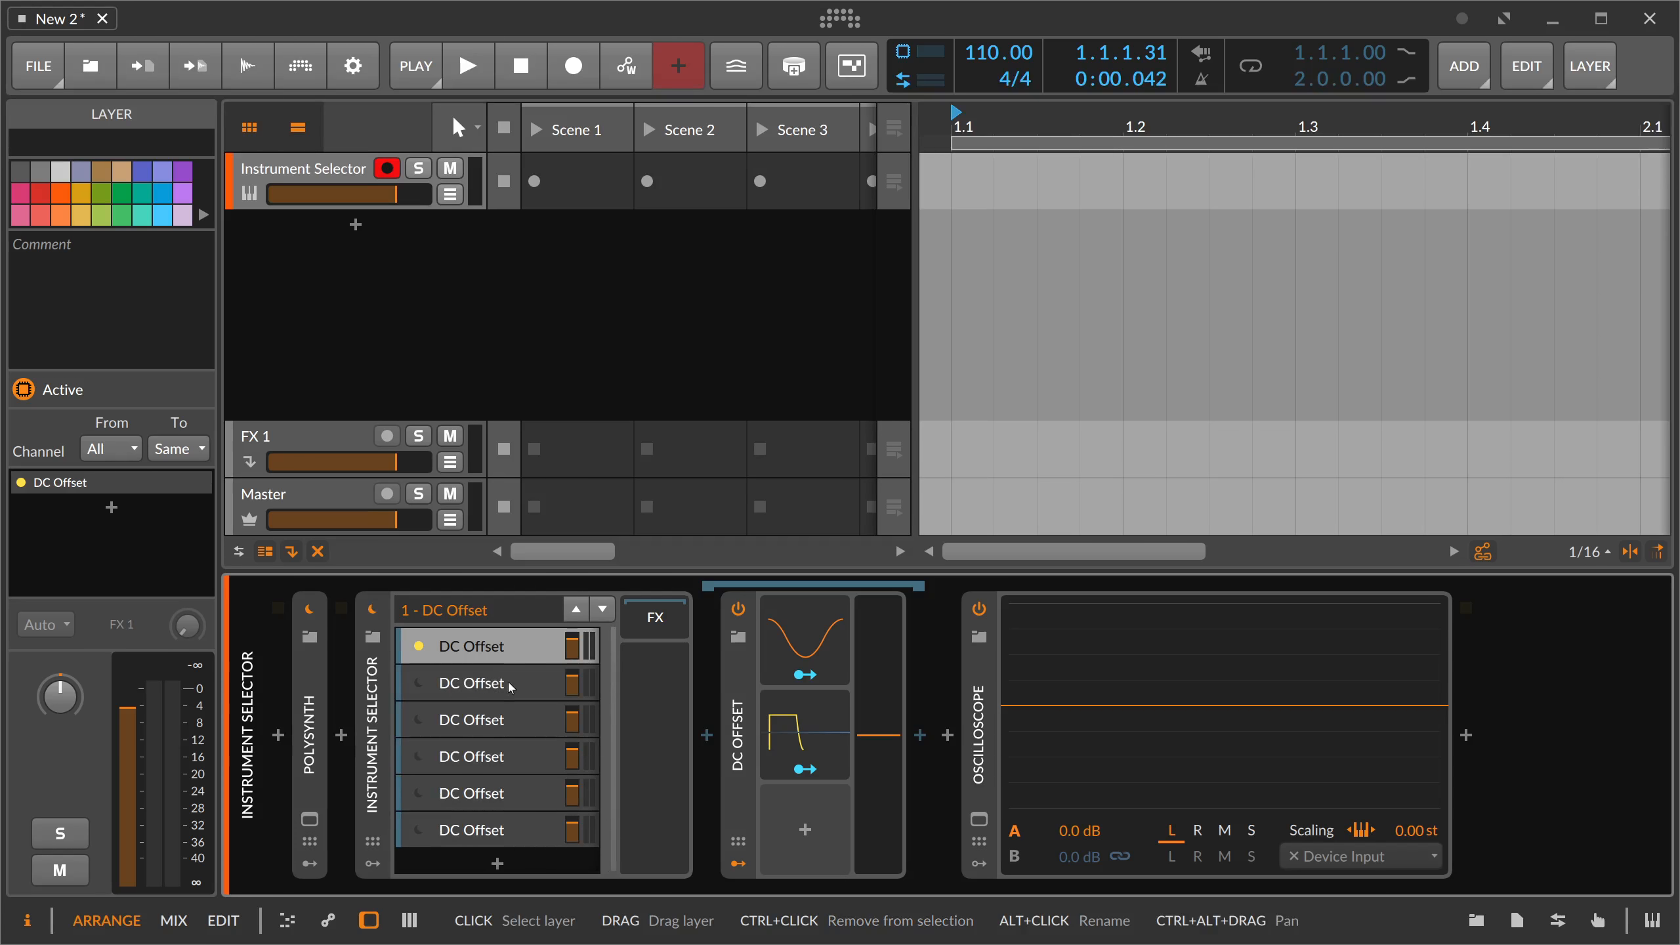
Step: Set the Instrument Selector's mode to Free-robin
{"action": "left_click", "coordinate": [373, 728]}
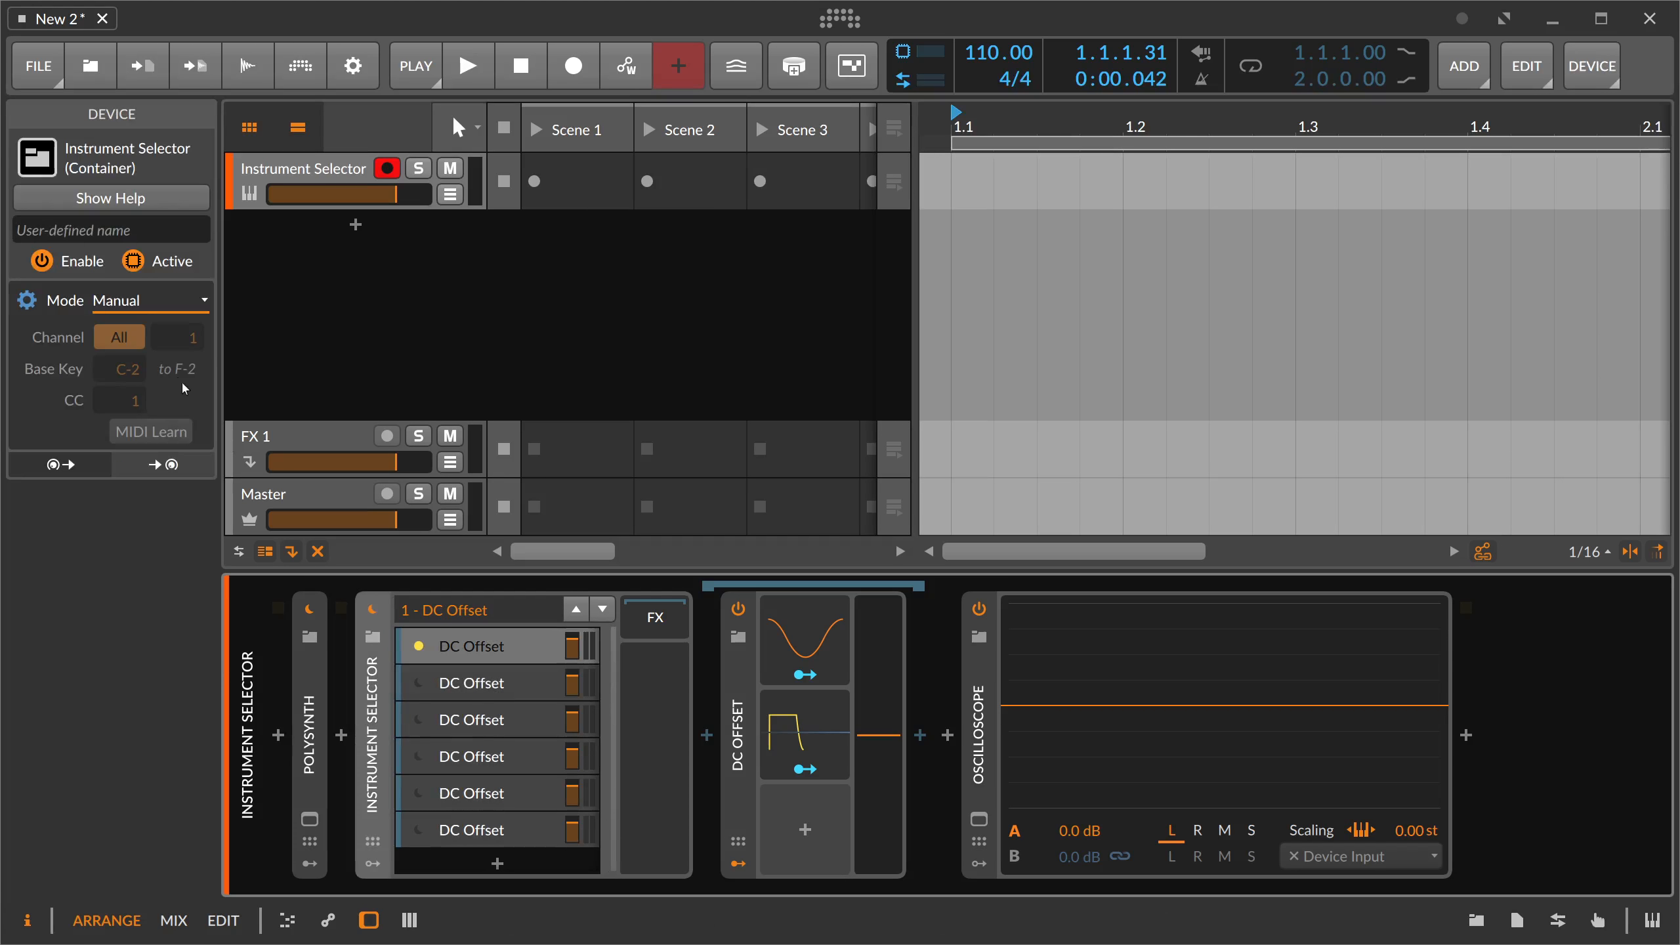
{"action": "left_click", "coordinate": [125, 302]}
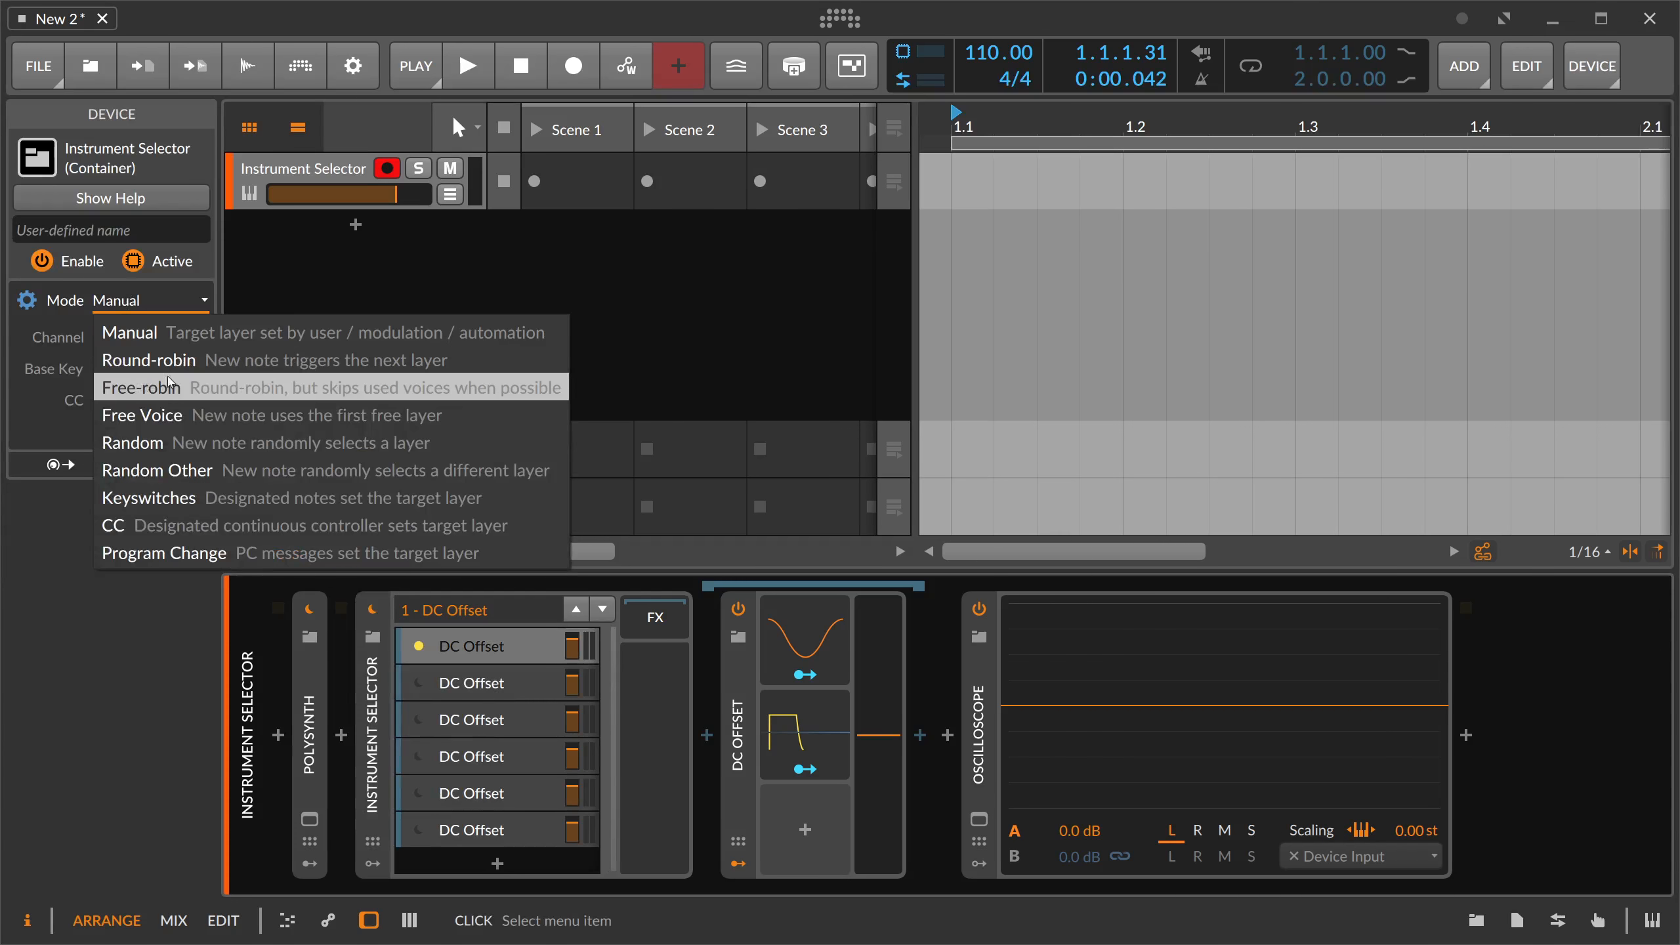
{"action": "left_click", "coordinate": [205, 383]}
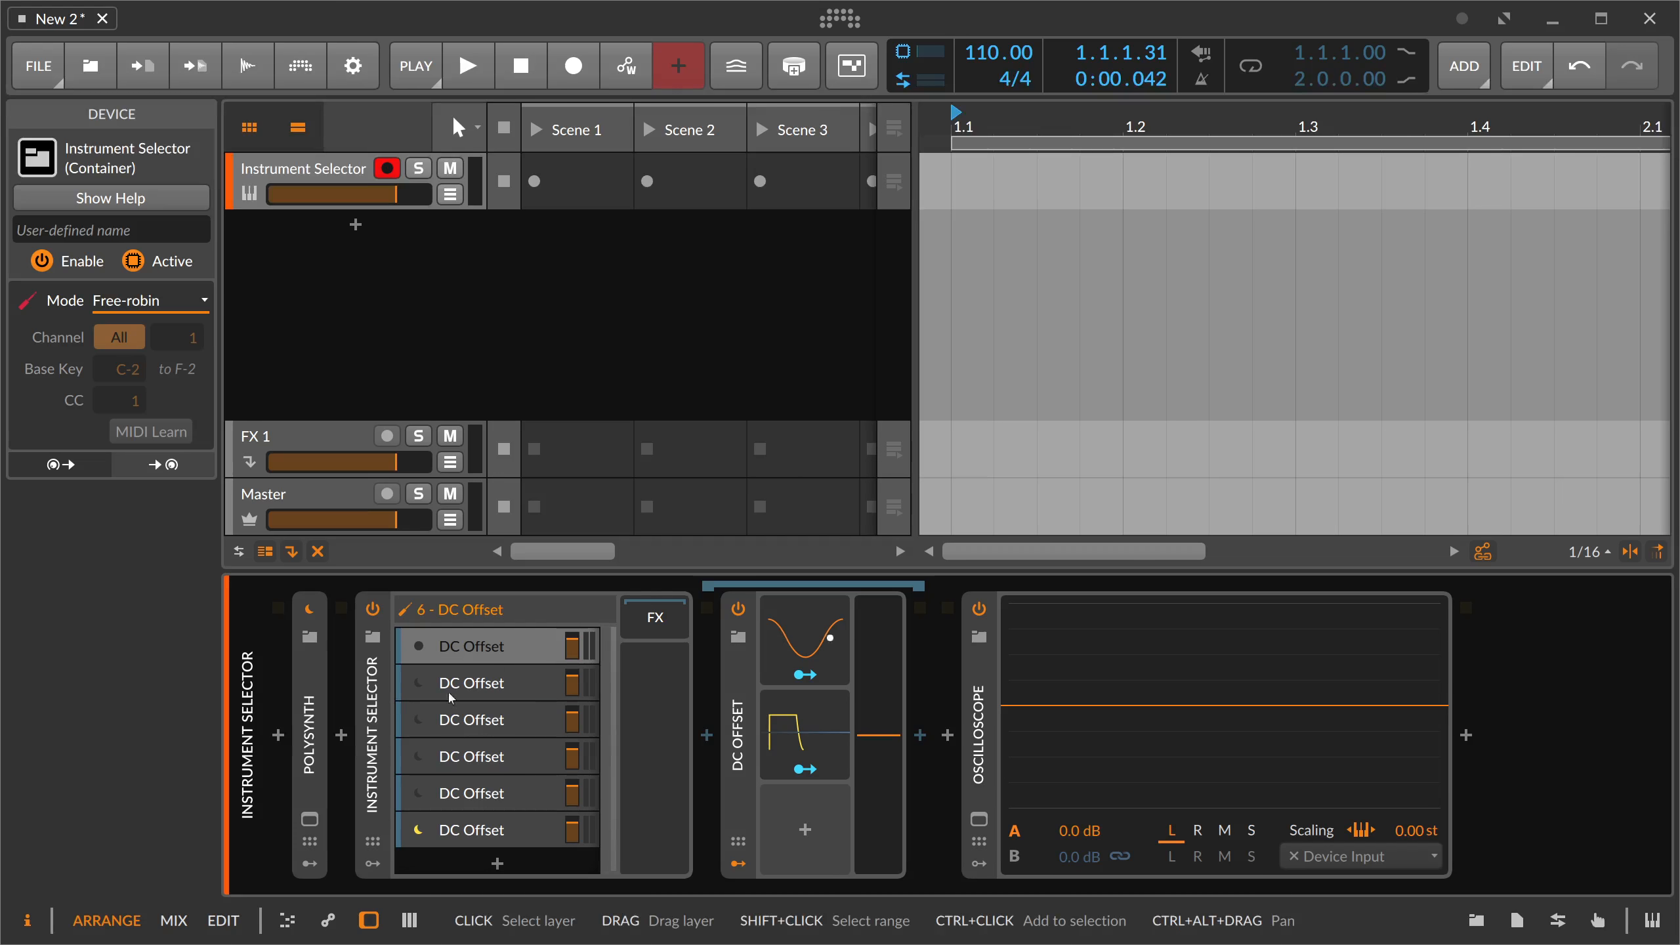
Step: Delete the Instrument Selector and the Polysynth from the device chain
{"action": "key", "text": "Delete"}
{"action": "left_click", "coordinate": [309, 728]}
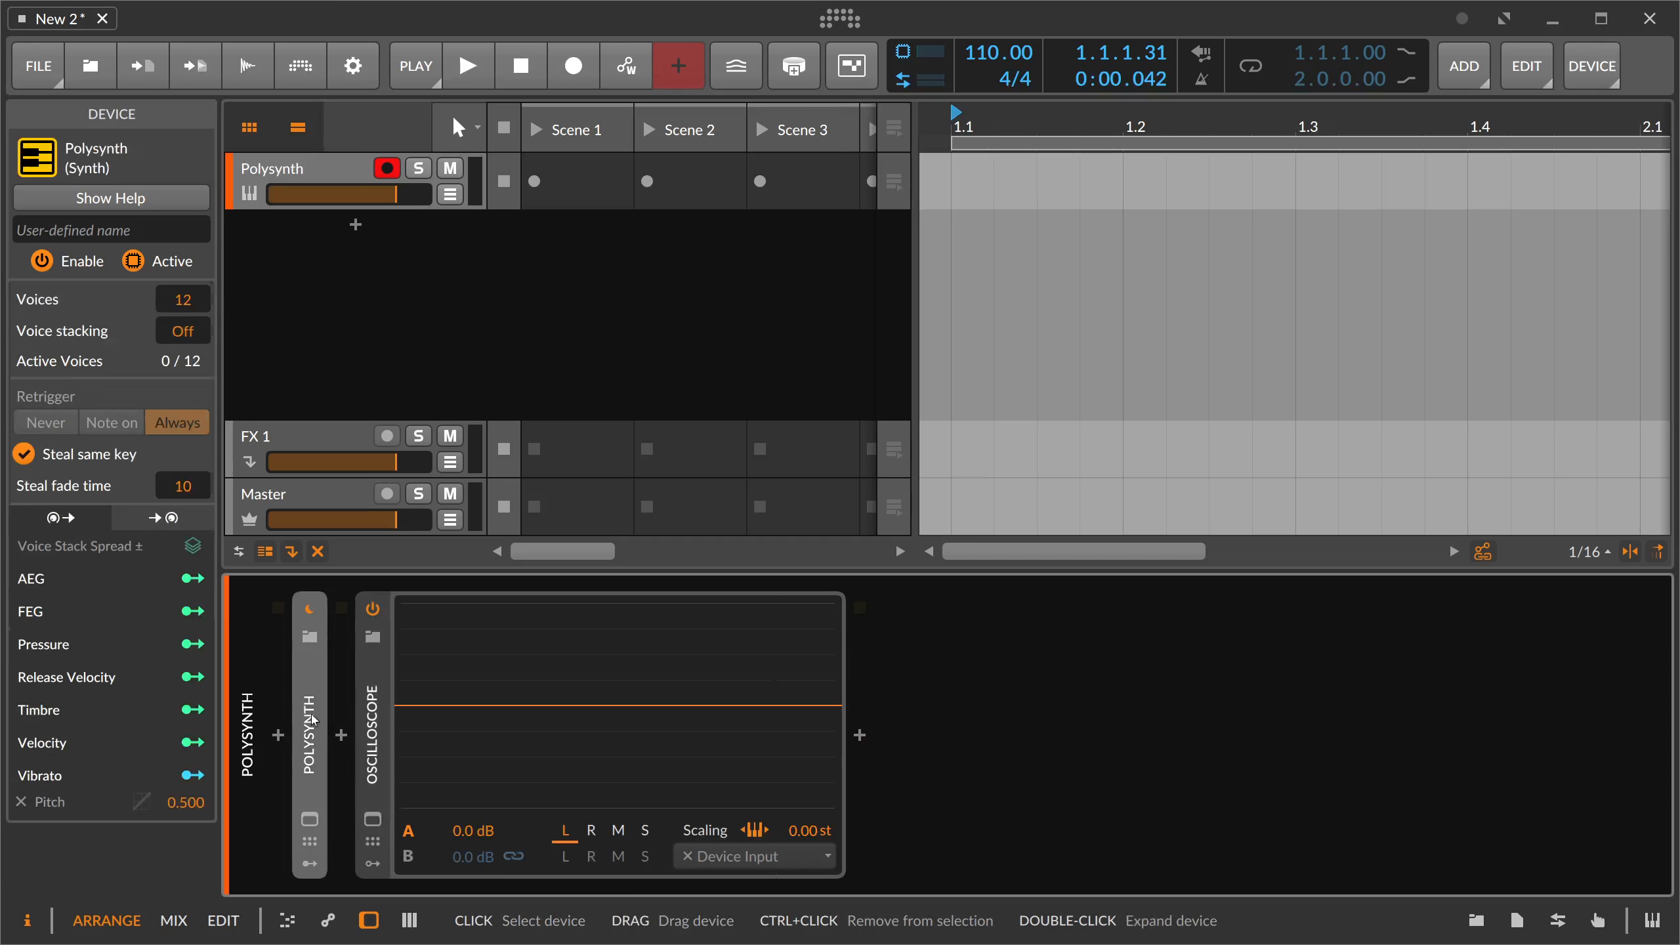
{"action": "key", "text": "Delete"}
Step: Insert a DC Offset device before the Oscilloscope, searching all device types for "dc"
{"action": "left_click", "coordinate": [278, 734]}
{"action": "type", "text": "dd"}
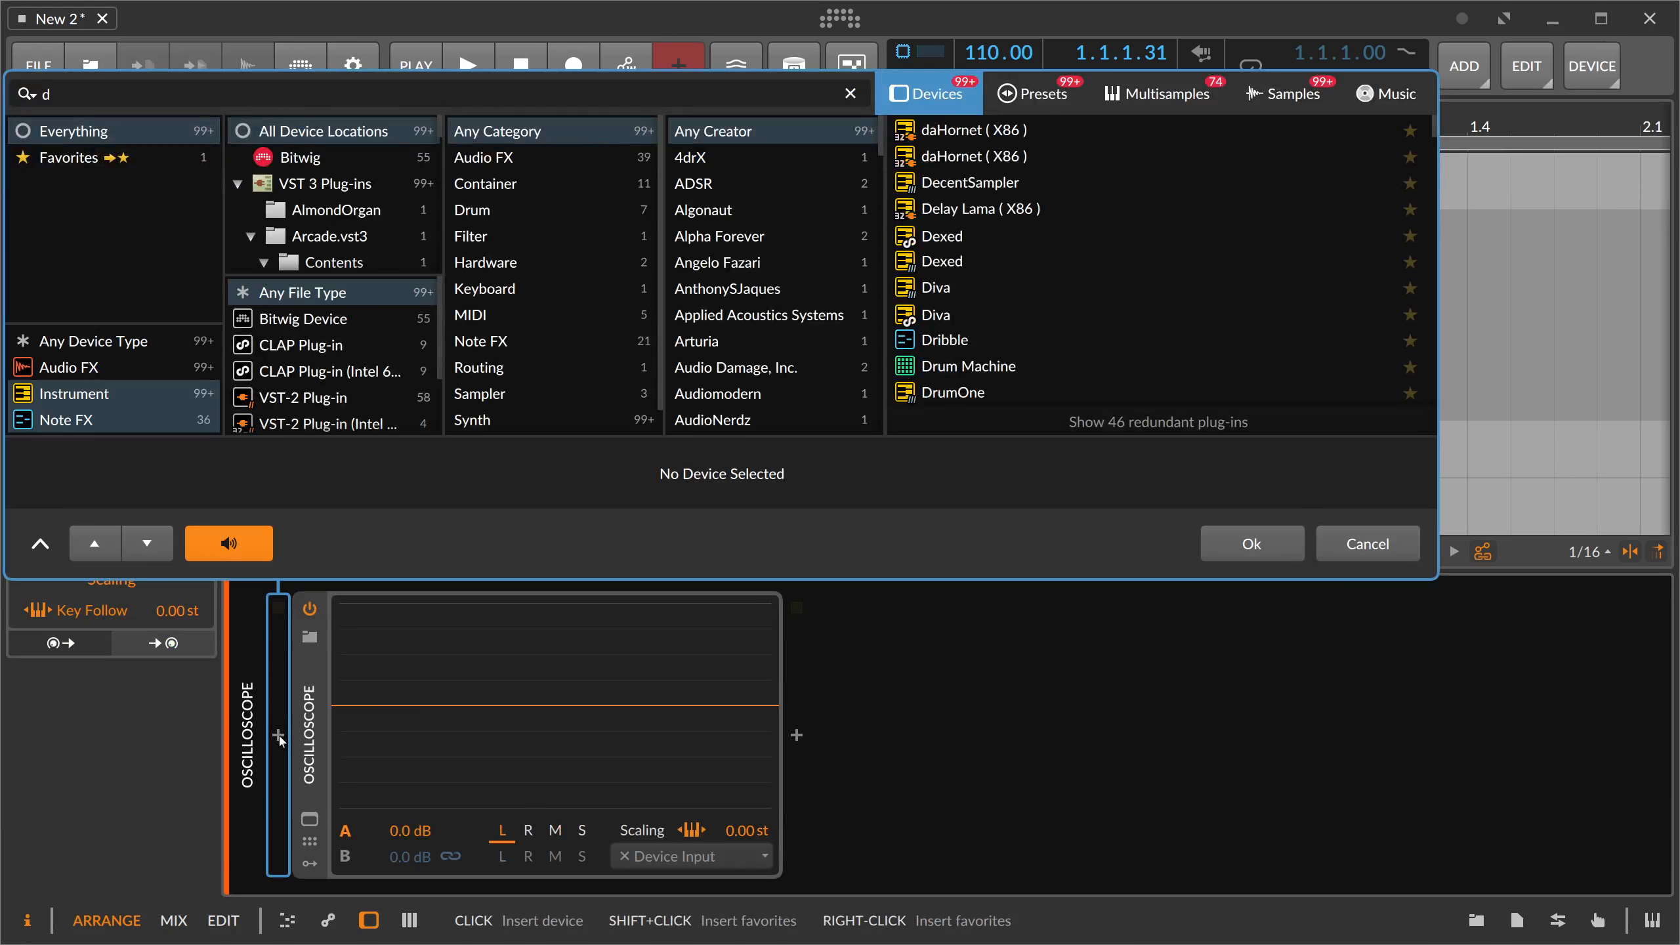
{"action": "left_click", "coordinate": [111, 338]}
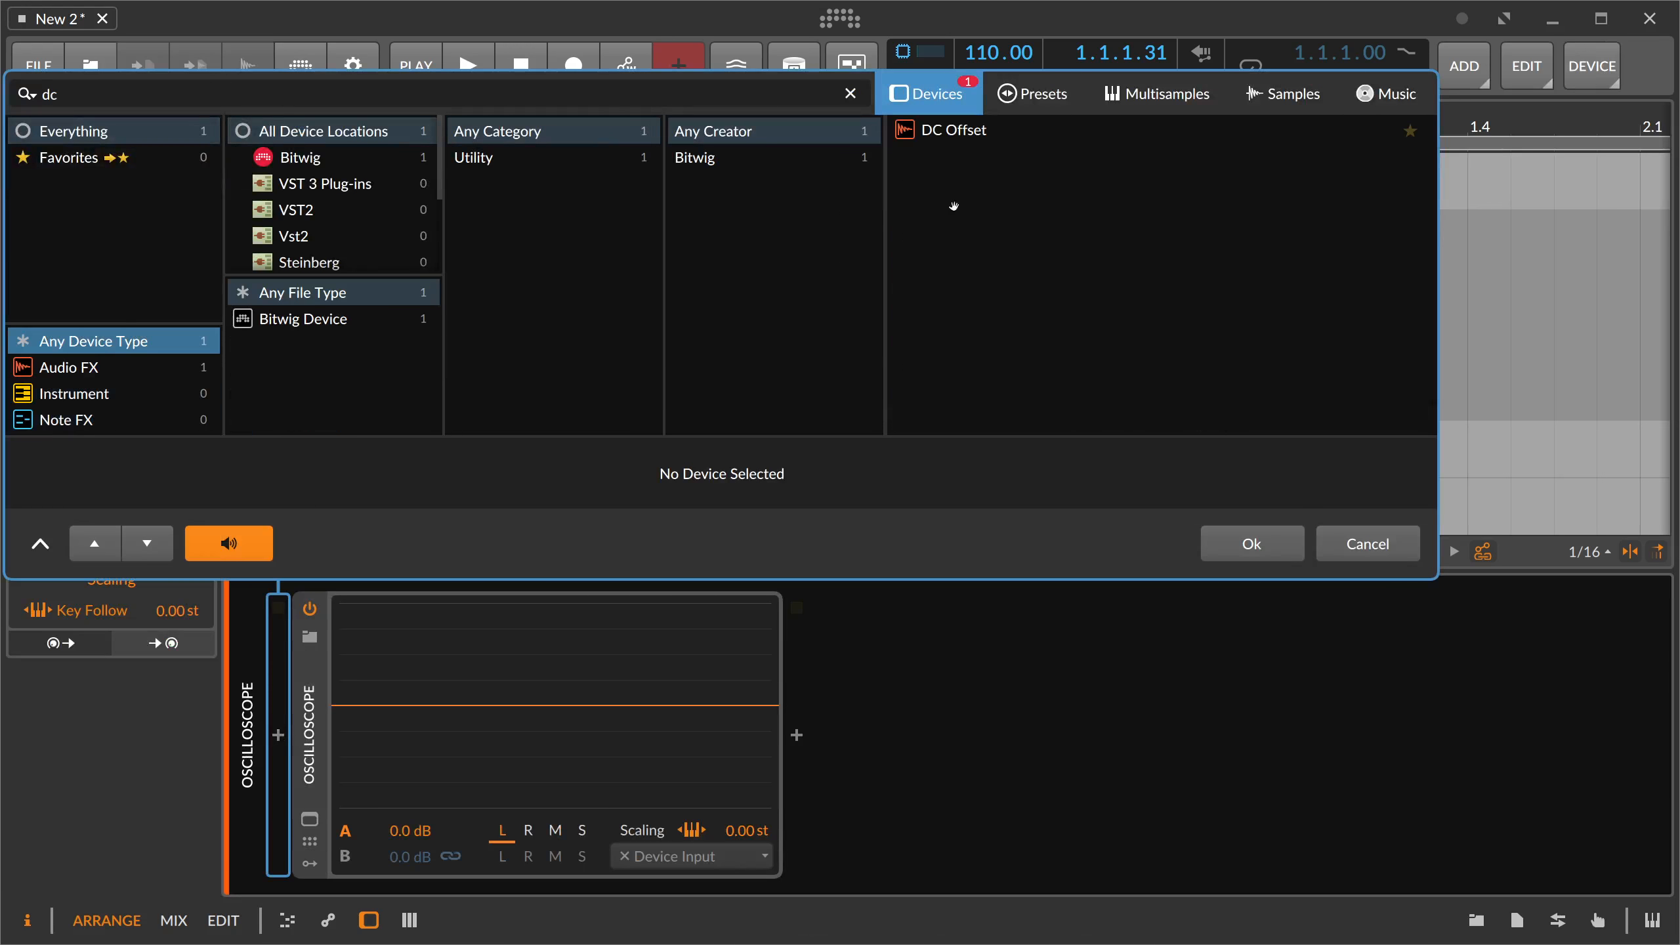
{"action": "key", "text": "Return"}
Step: Load the Raw FM preset by Polarity into the DC Offset device
{"action": "left_click", "coordinate": [310, 637]}
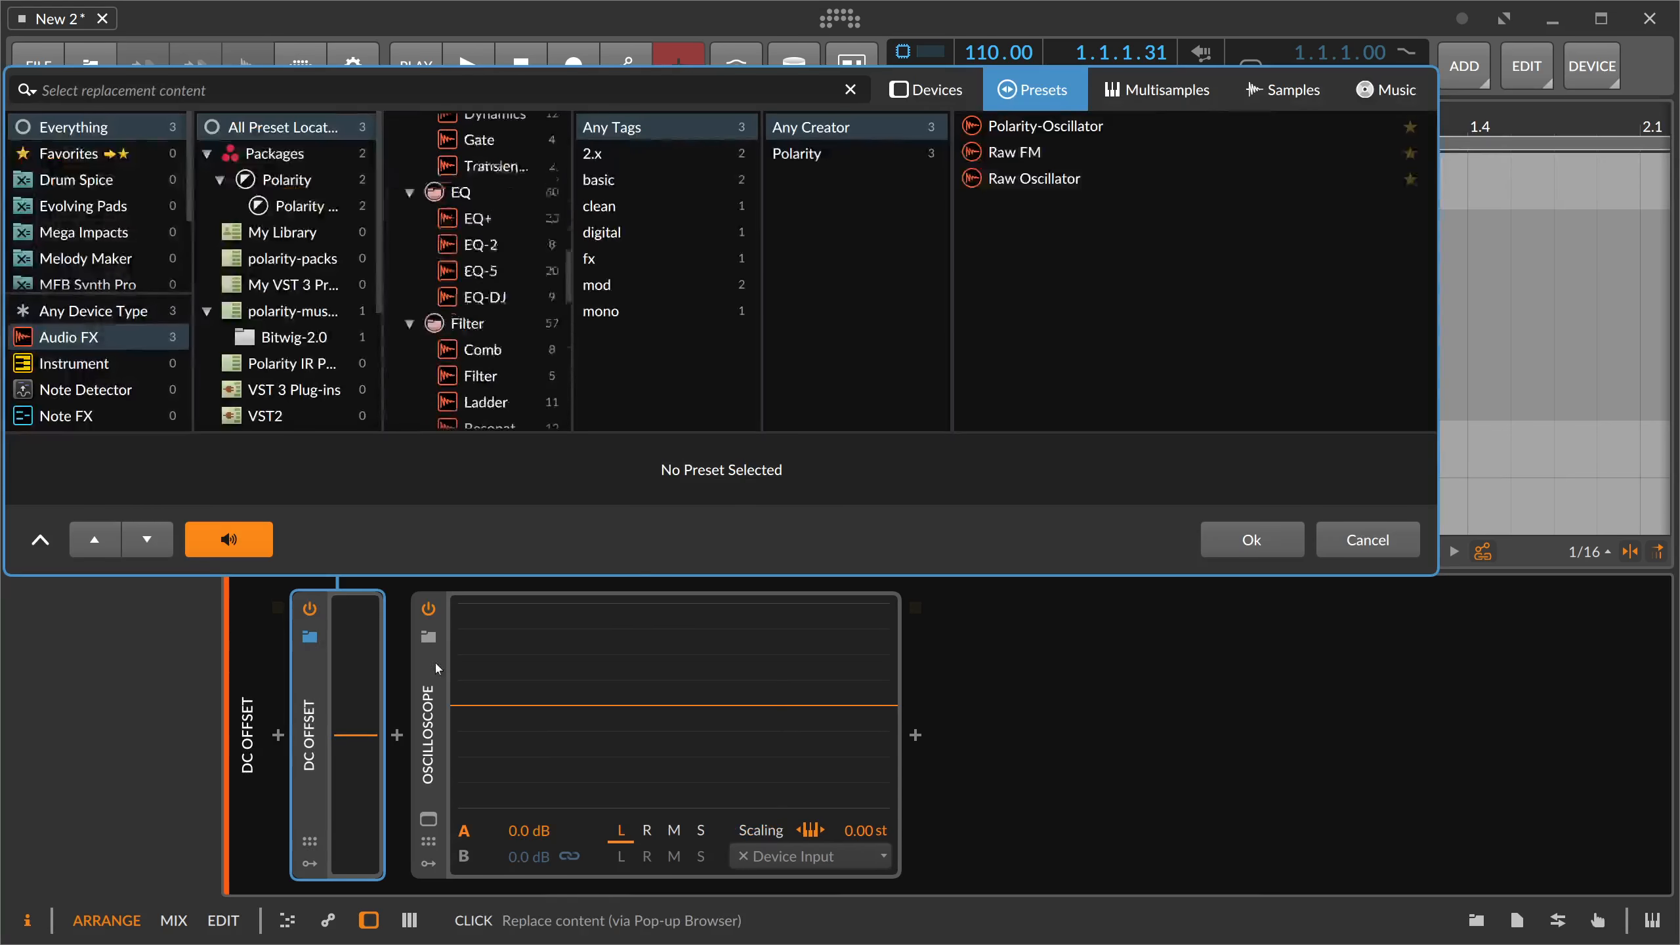
{"action": "left_click", "coordinate": [908, 153]}
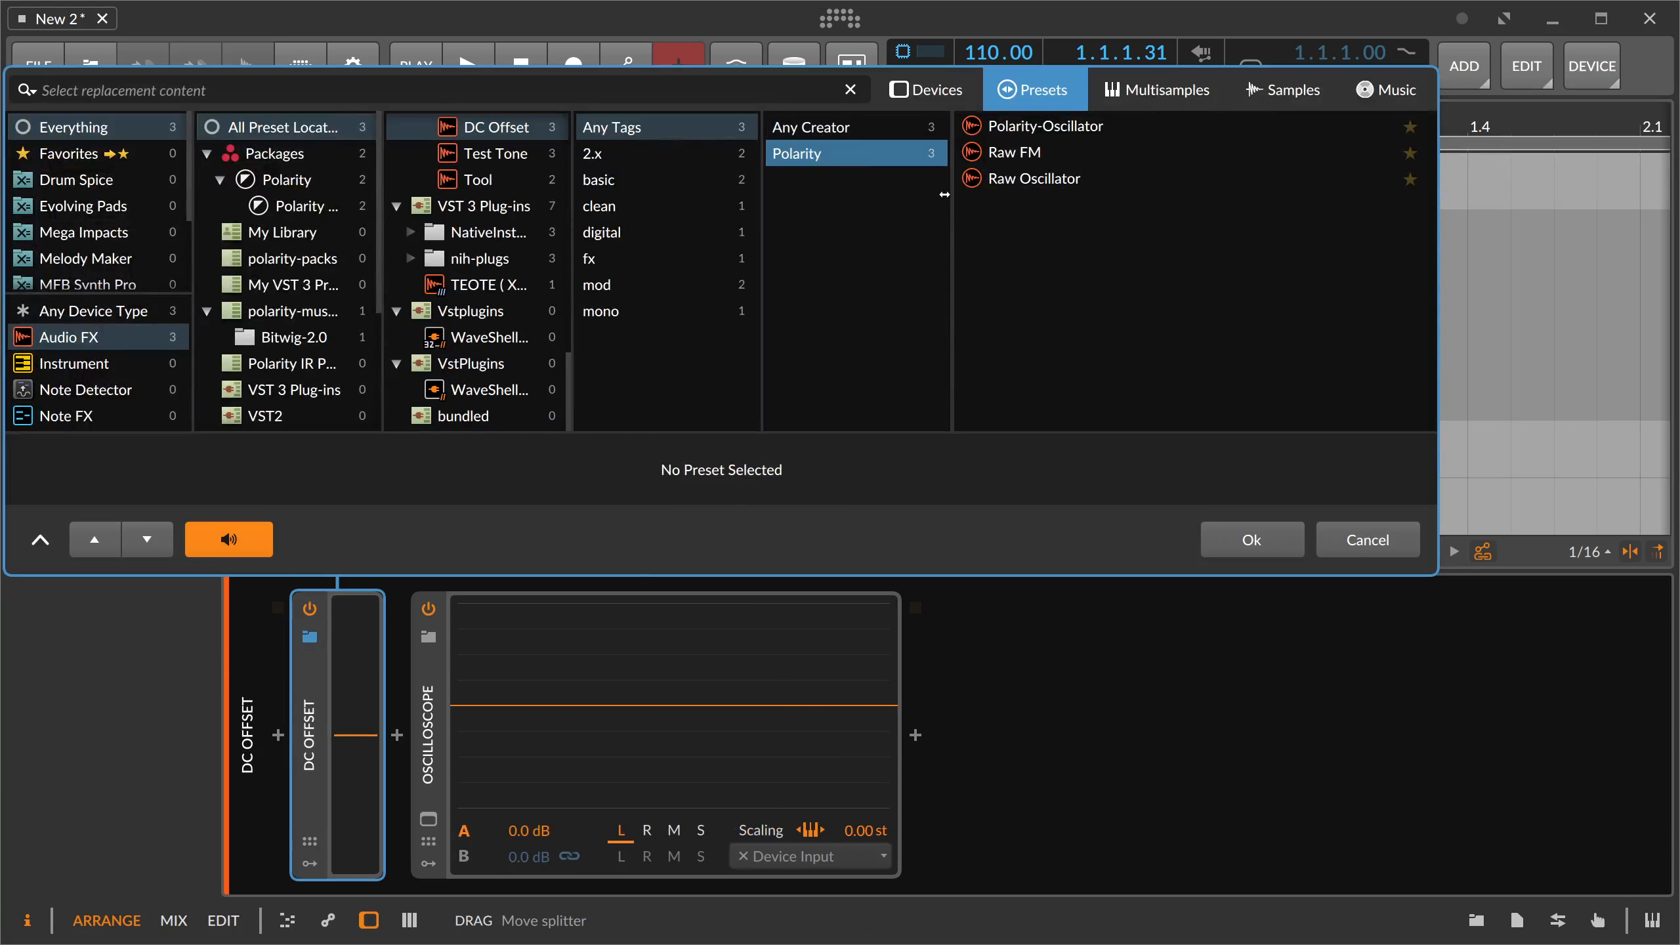
{"action": "left_click", "coordinate": [1034, 128]}
{"action": "left_click", "coordinate": [1025, 153]}
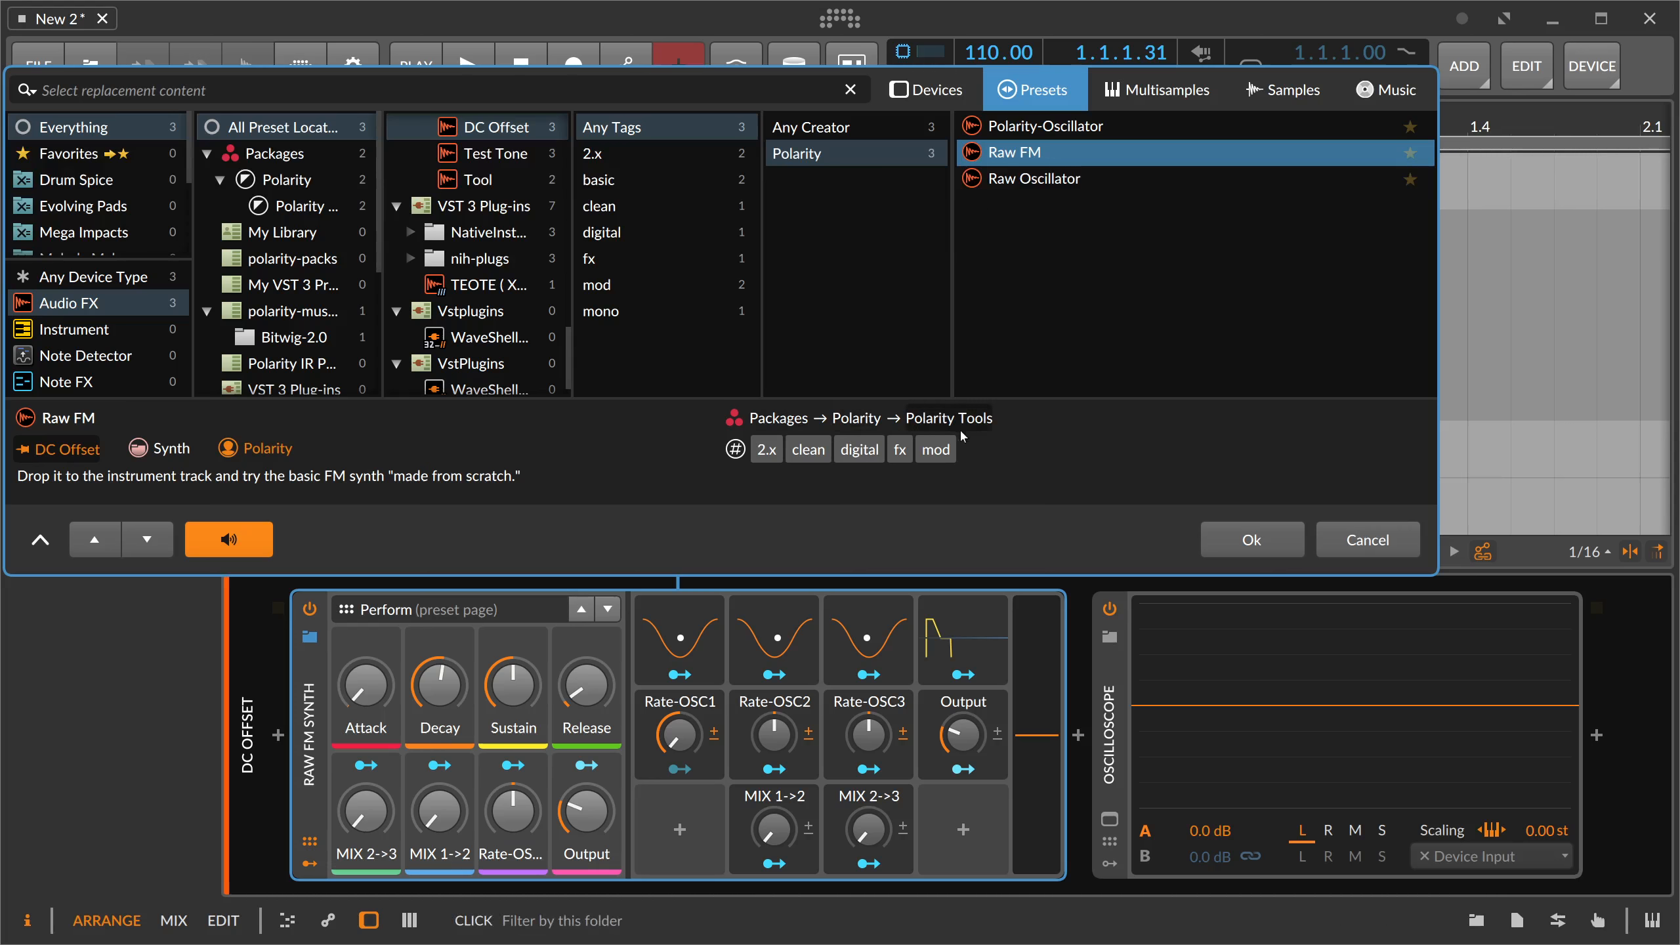
{"action": "left_click", "coordinate": [1252, 539]}
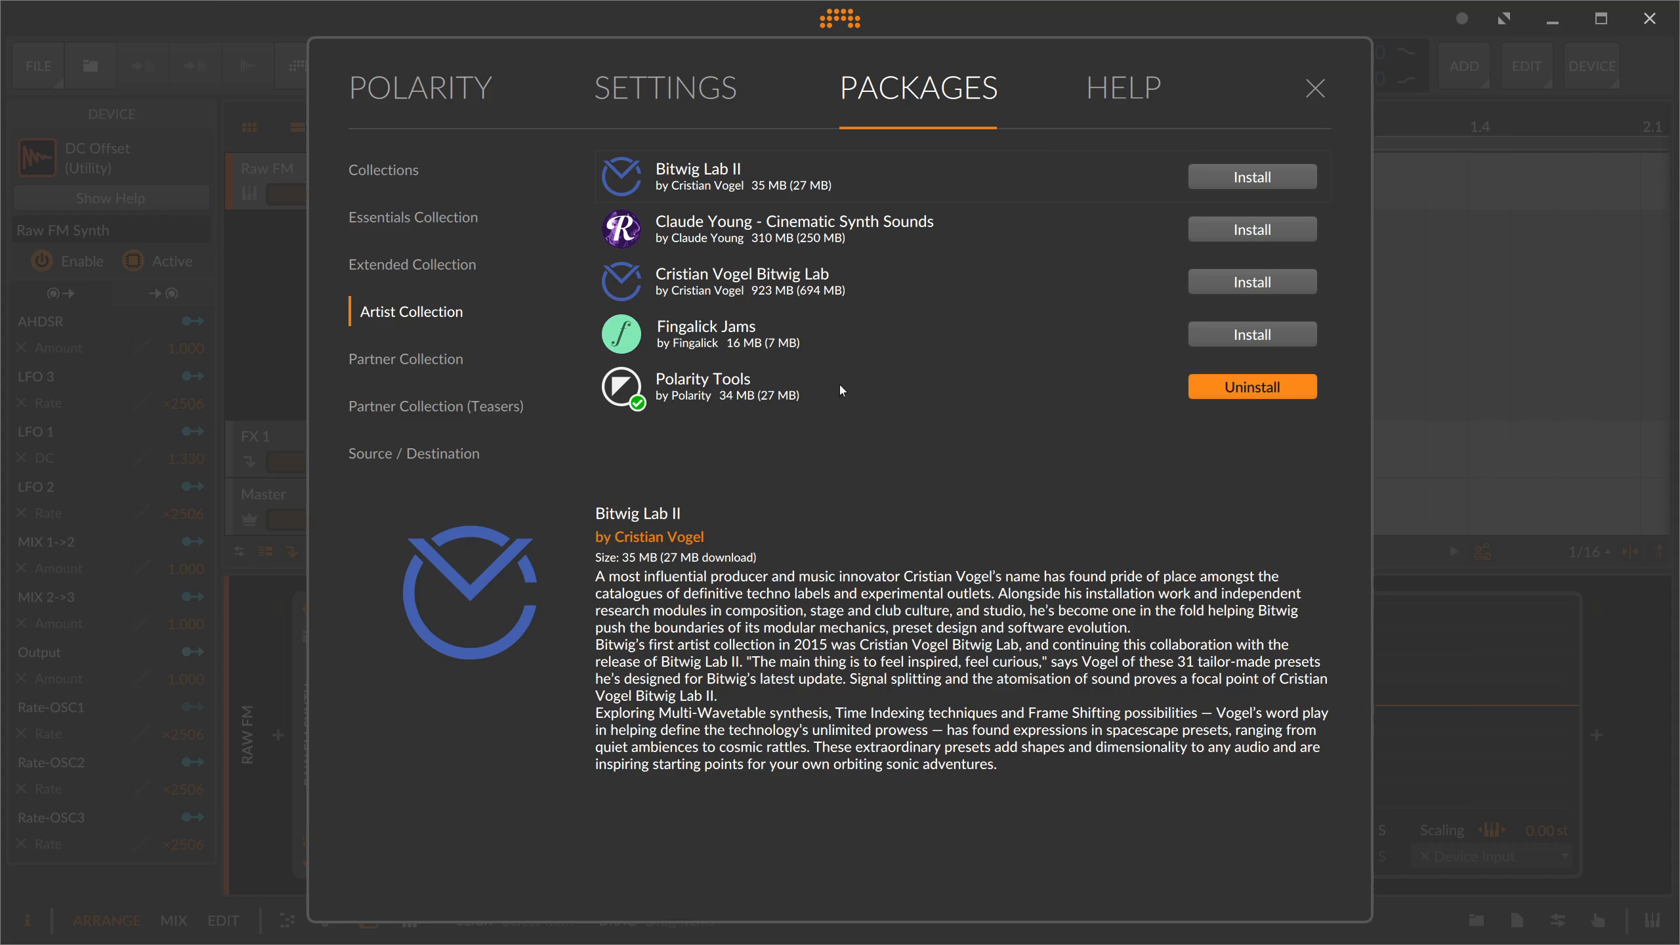
Step: Close the package manager and turn up the Raw FM Synth's MIX 2->3 and MIX 1->2 knobs
{"action": "left_click", "coordinate": [1315, 88]}
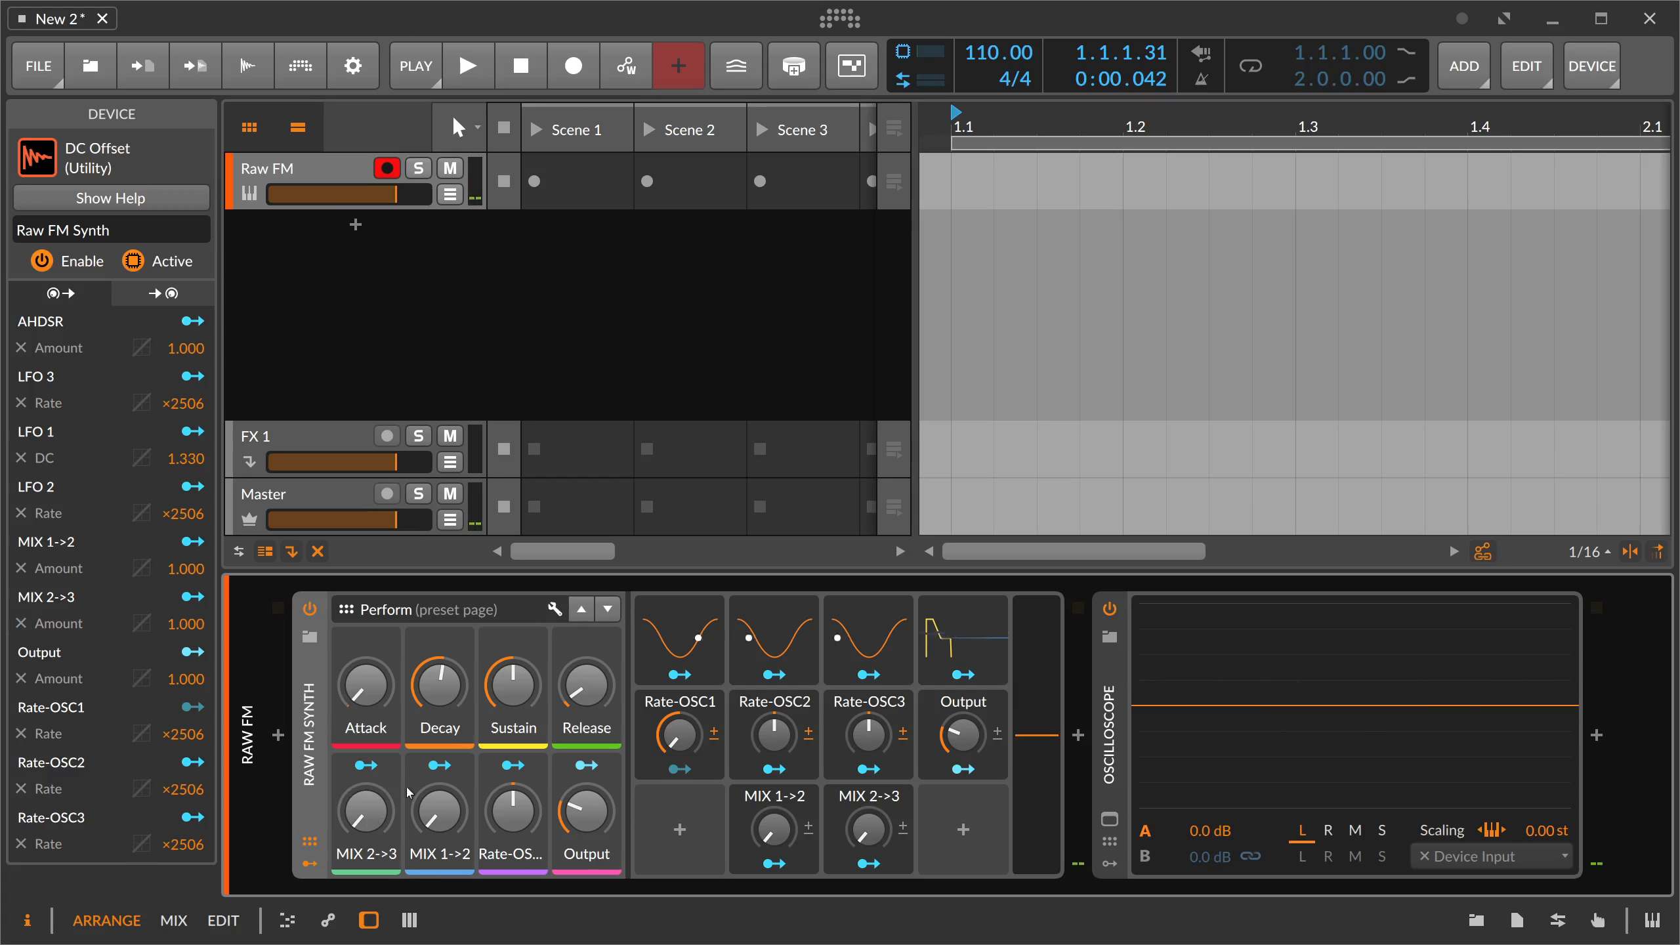
{"action": "left_click_drag", "start_coordinate": [389, 809], "coordinate": [516, 821]}
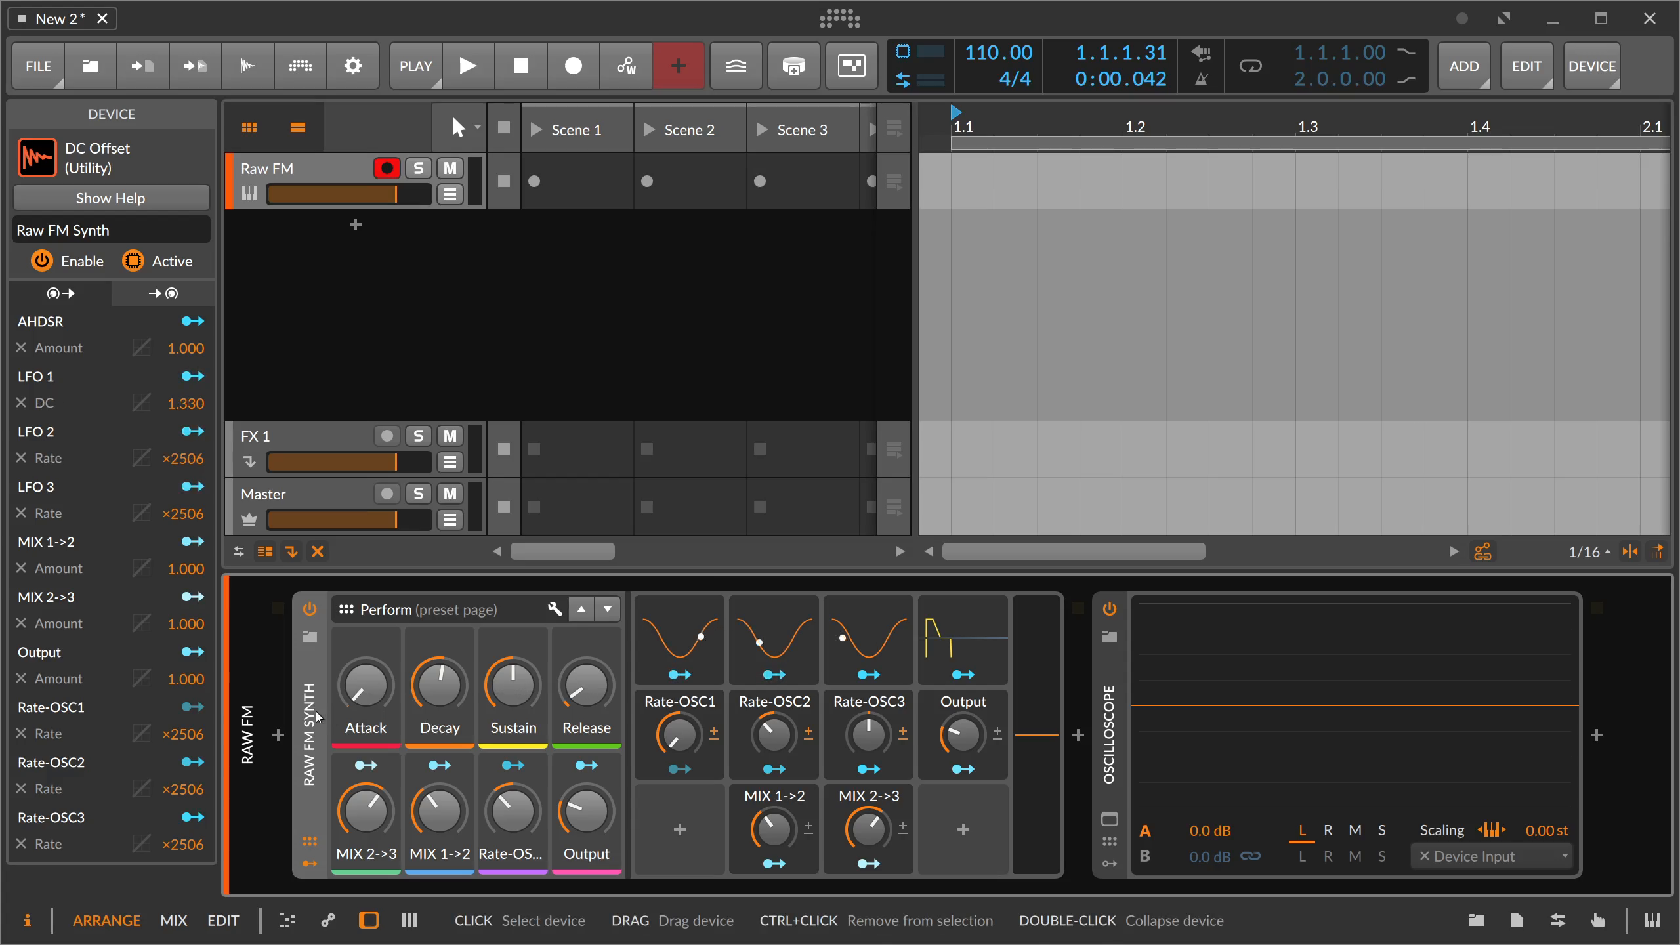
Step: Replace the Raw FM Synth with a fresh DC Offset device before the Oscilloscope
{"action": "key", "text": "Delete"}
{"action": "left_click", "coordinate": [279, 736]}
{"action": "type", "text": "dd"}
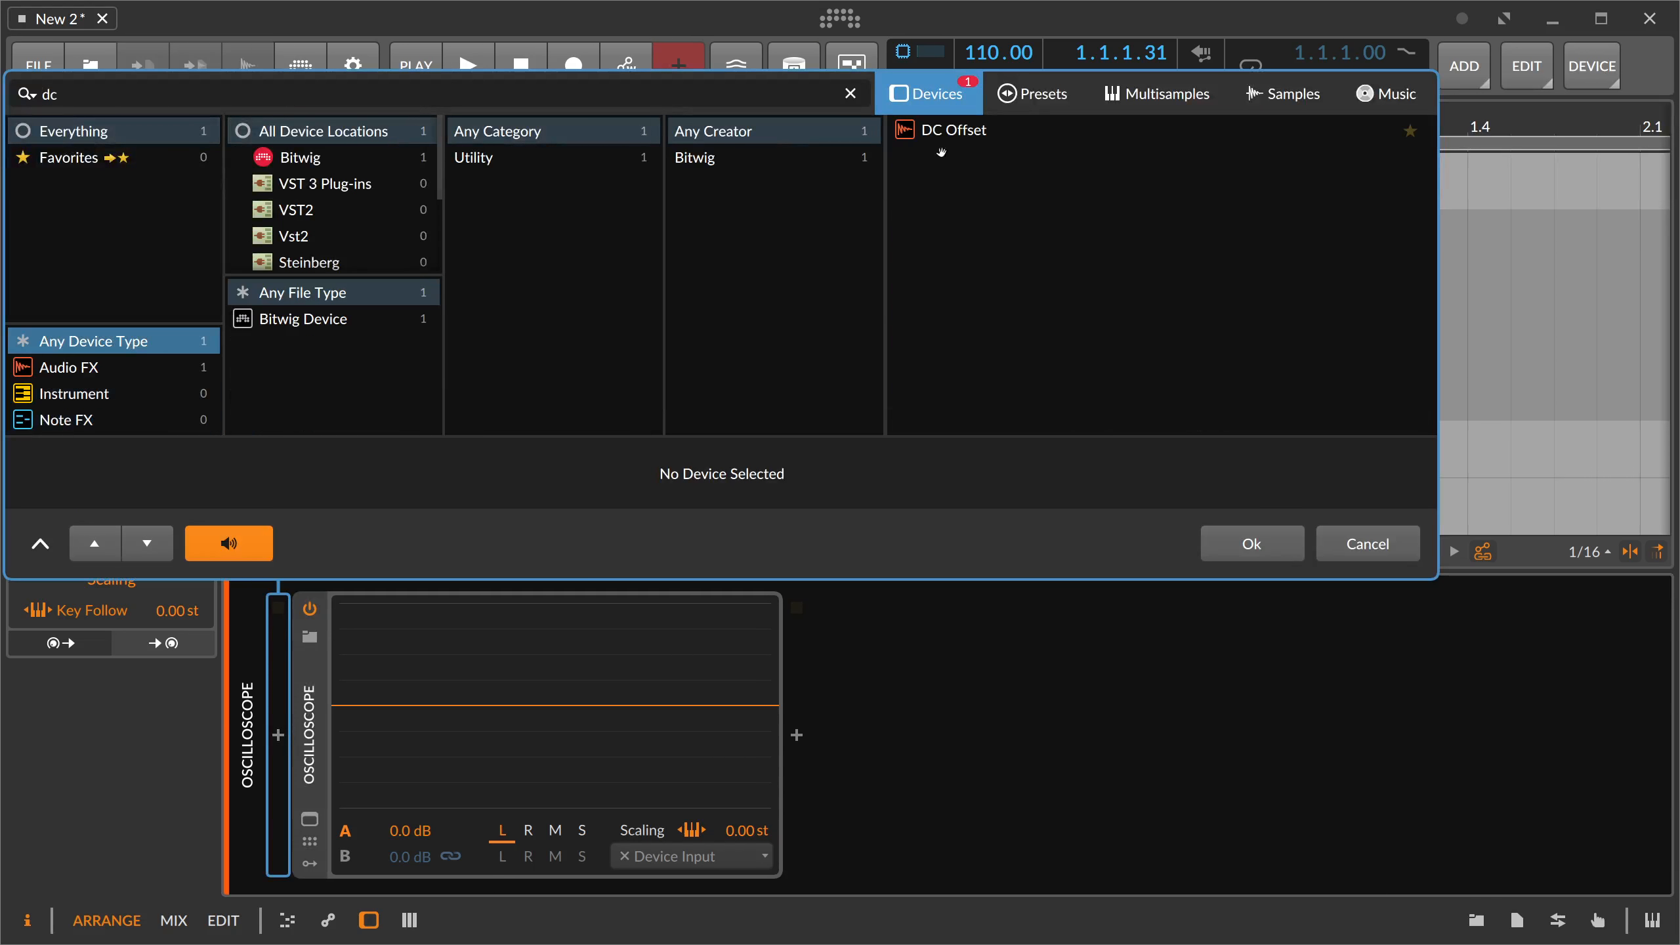
{"action": "double_click", "coordinate": [944, 134]}
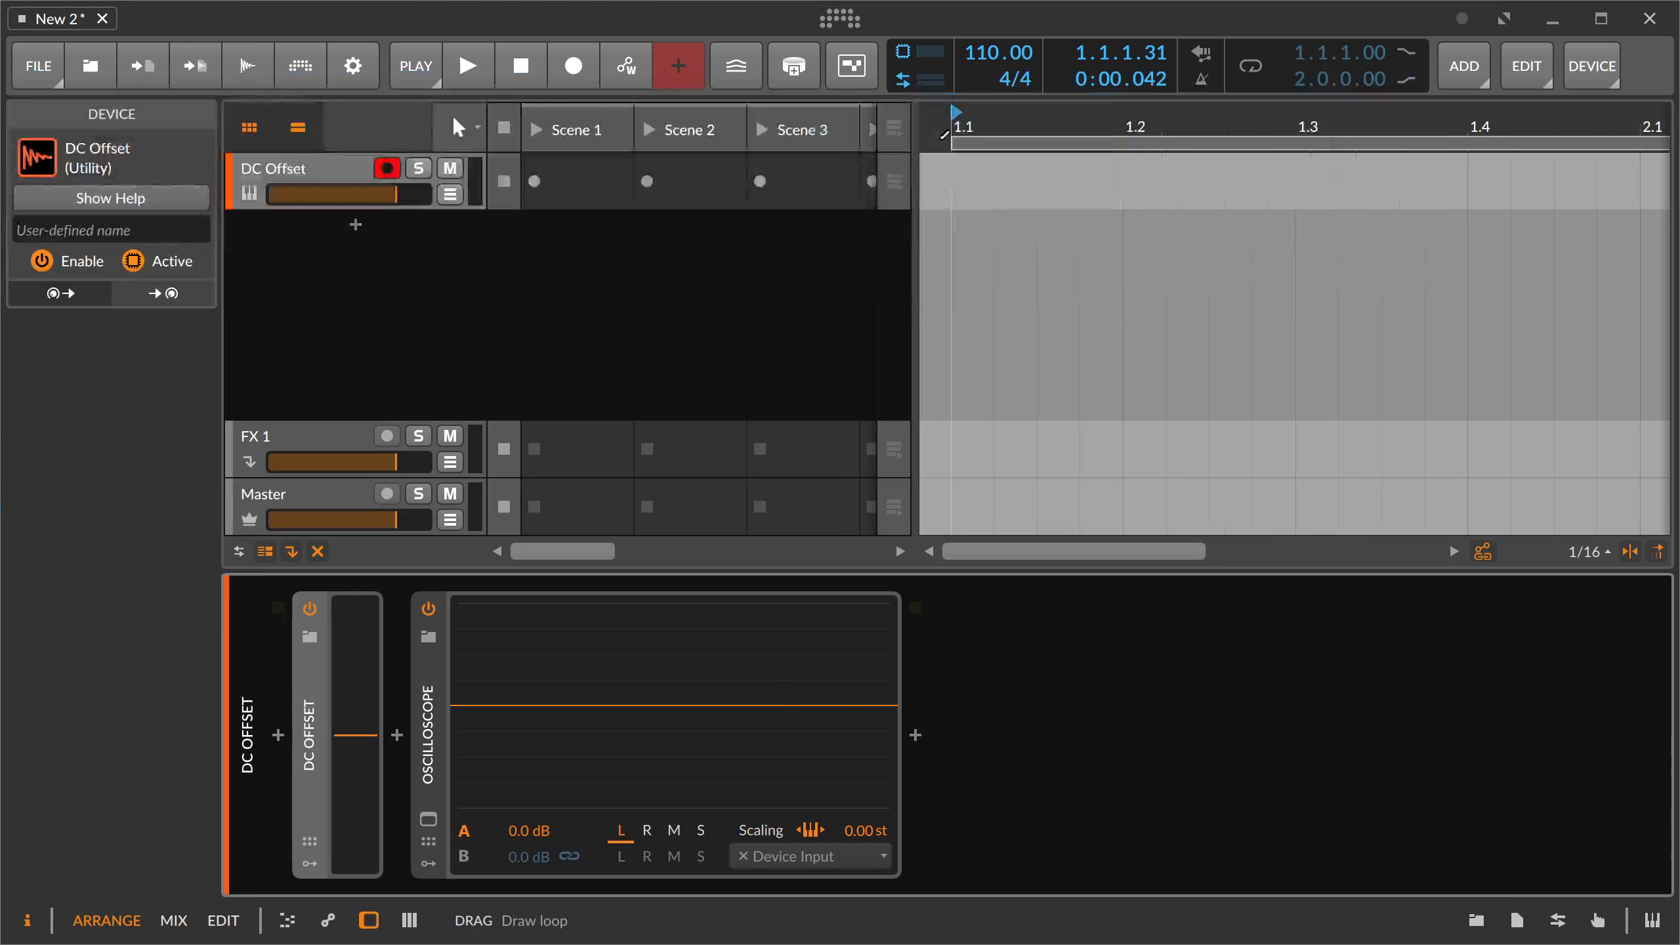
Step: Insert the Pianoteq 8 STAGE instrument ahead of the DC Offset device
{"action": "left_click", "coordinate": [429, 700]}
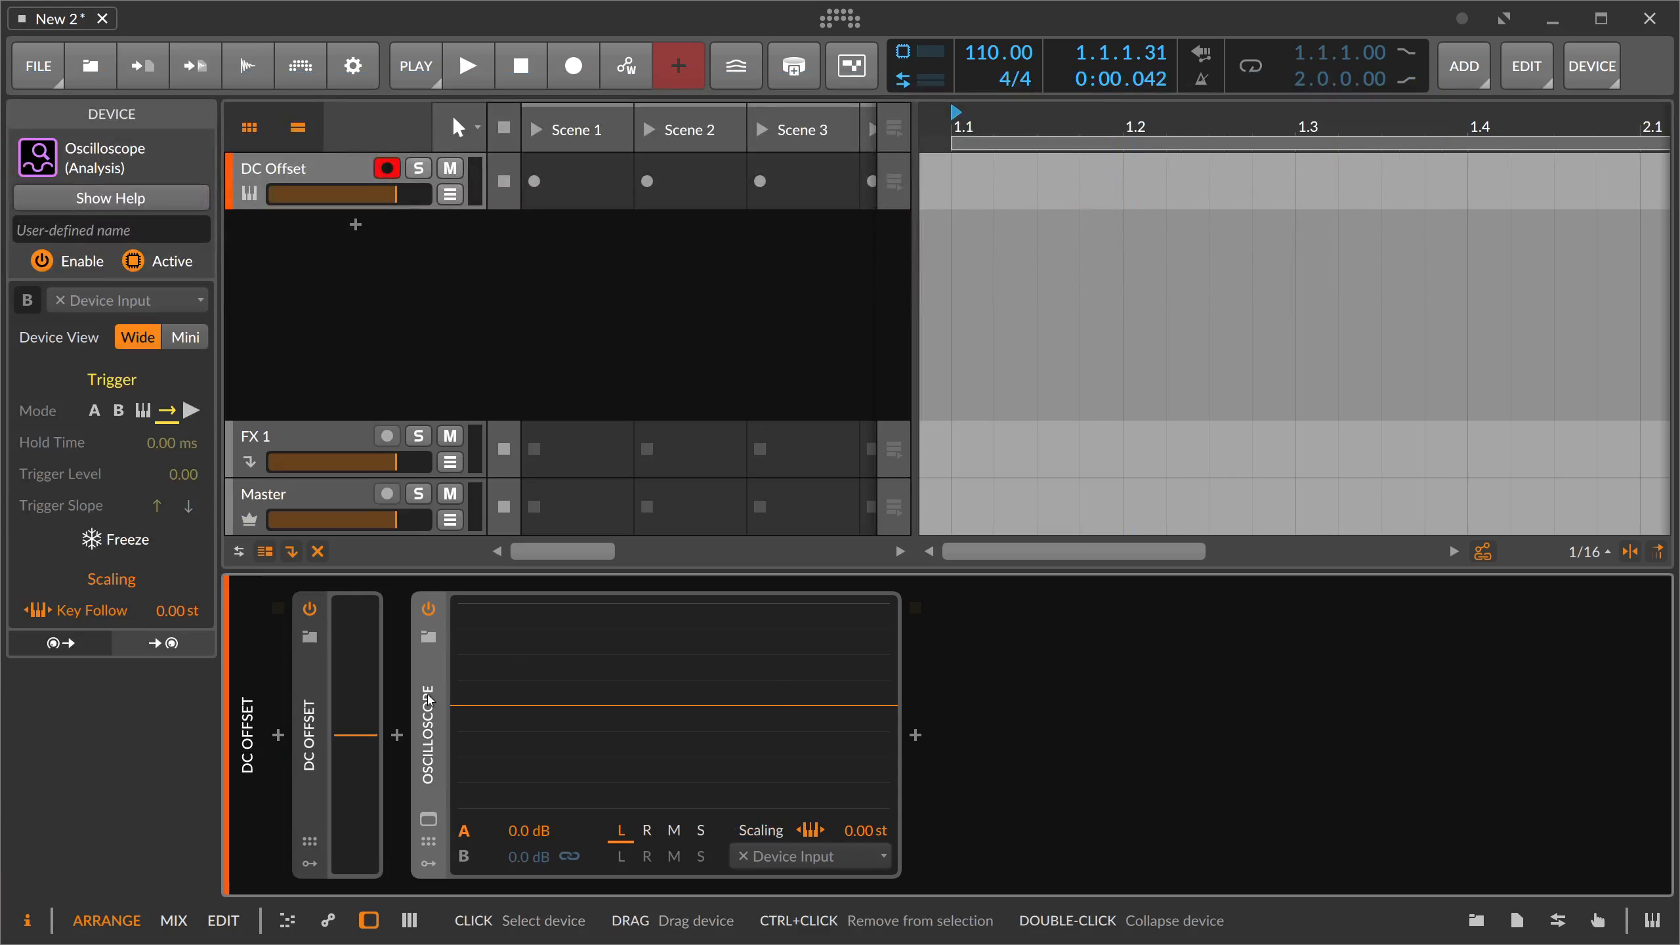
{"action": "left_click", "coordinate": [279, 736]}
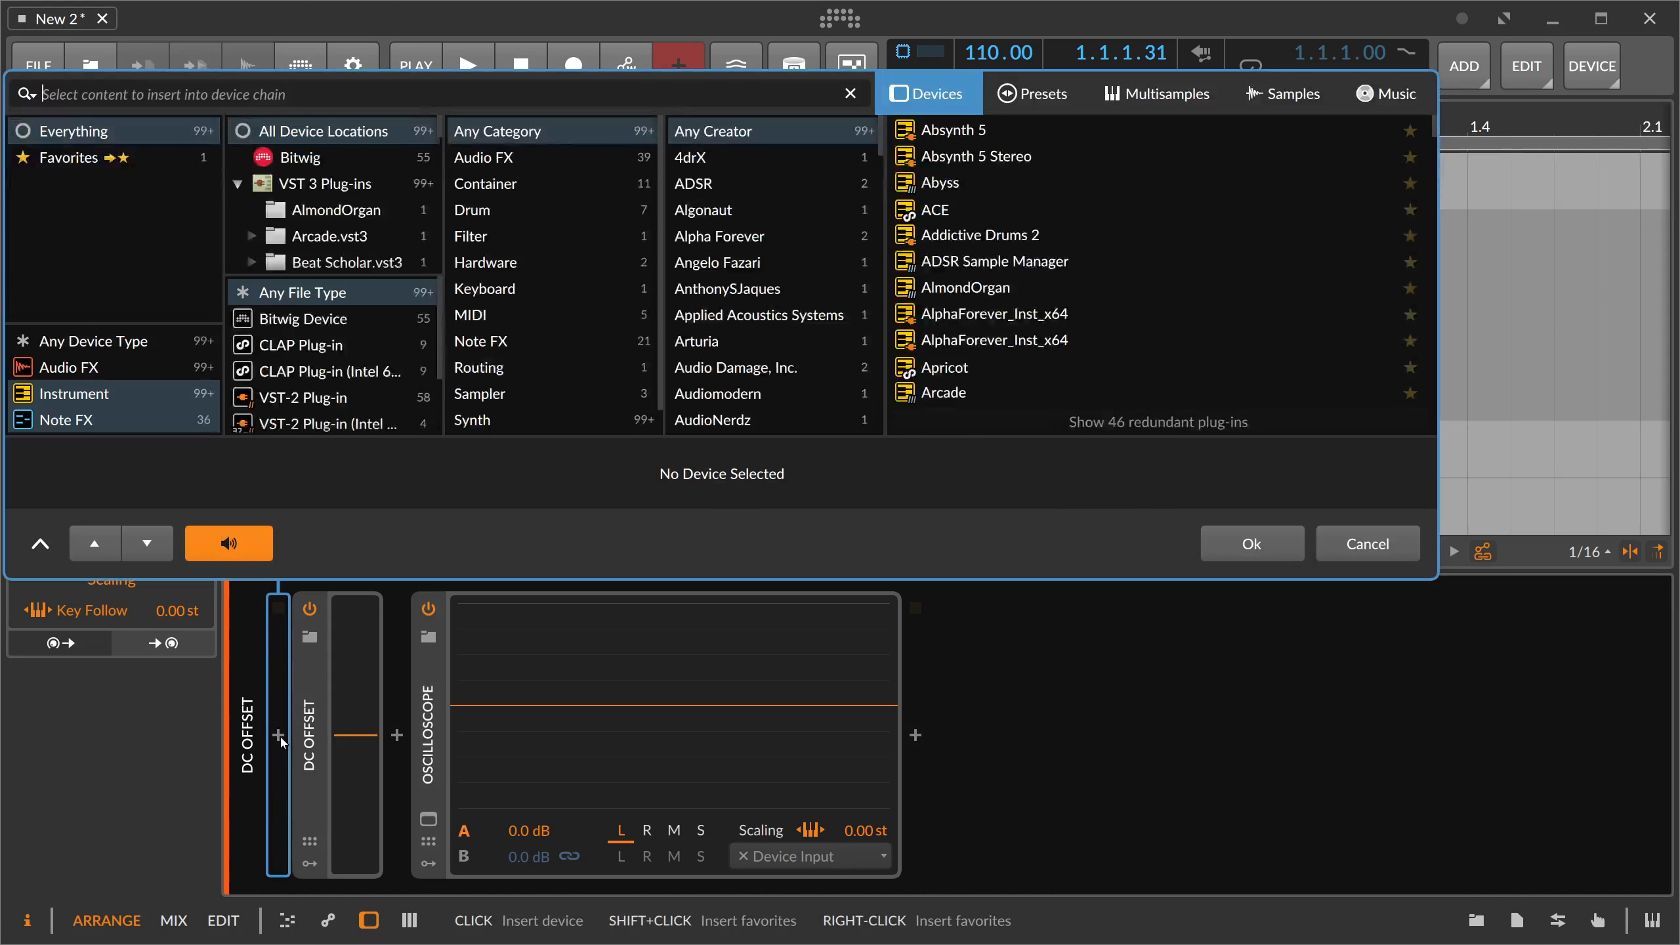
{"action": "type", "text": "pian"}
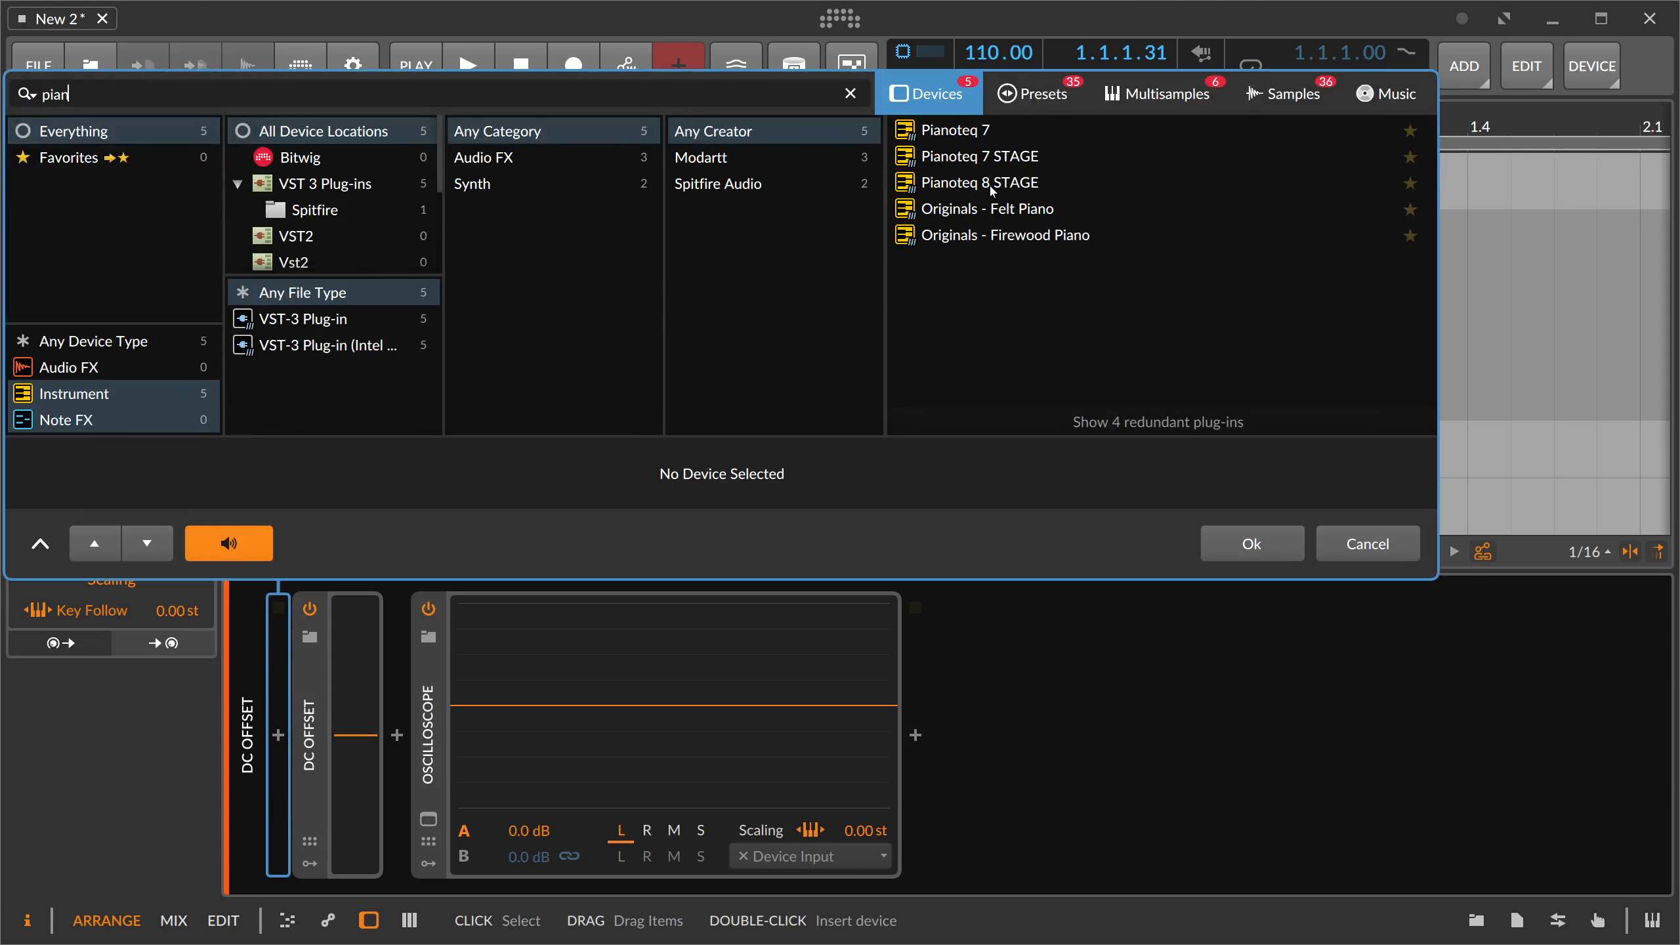
{"action": "double_click", "coordinate": [992, 183]}
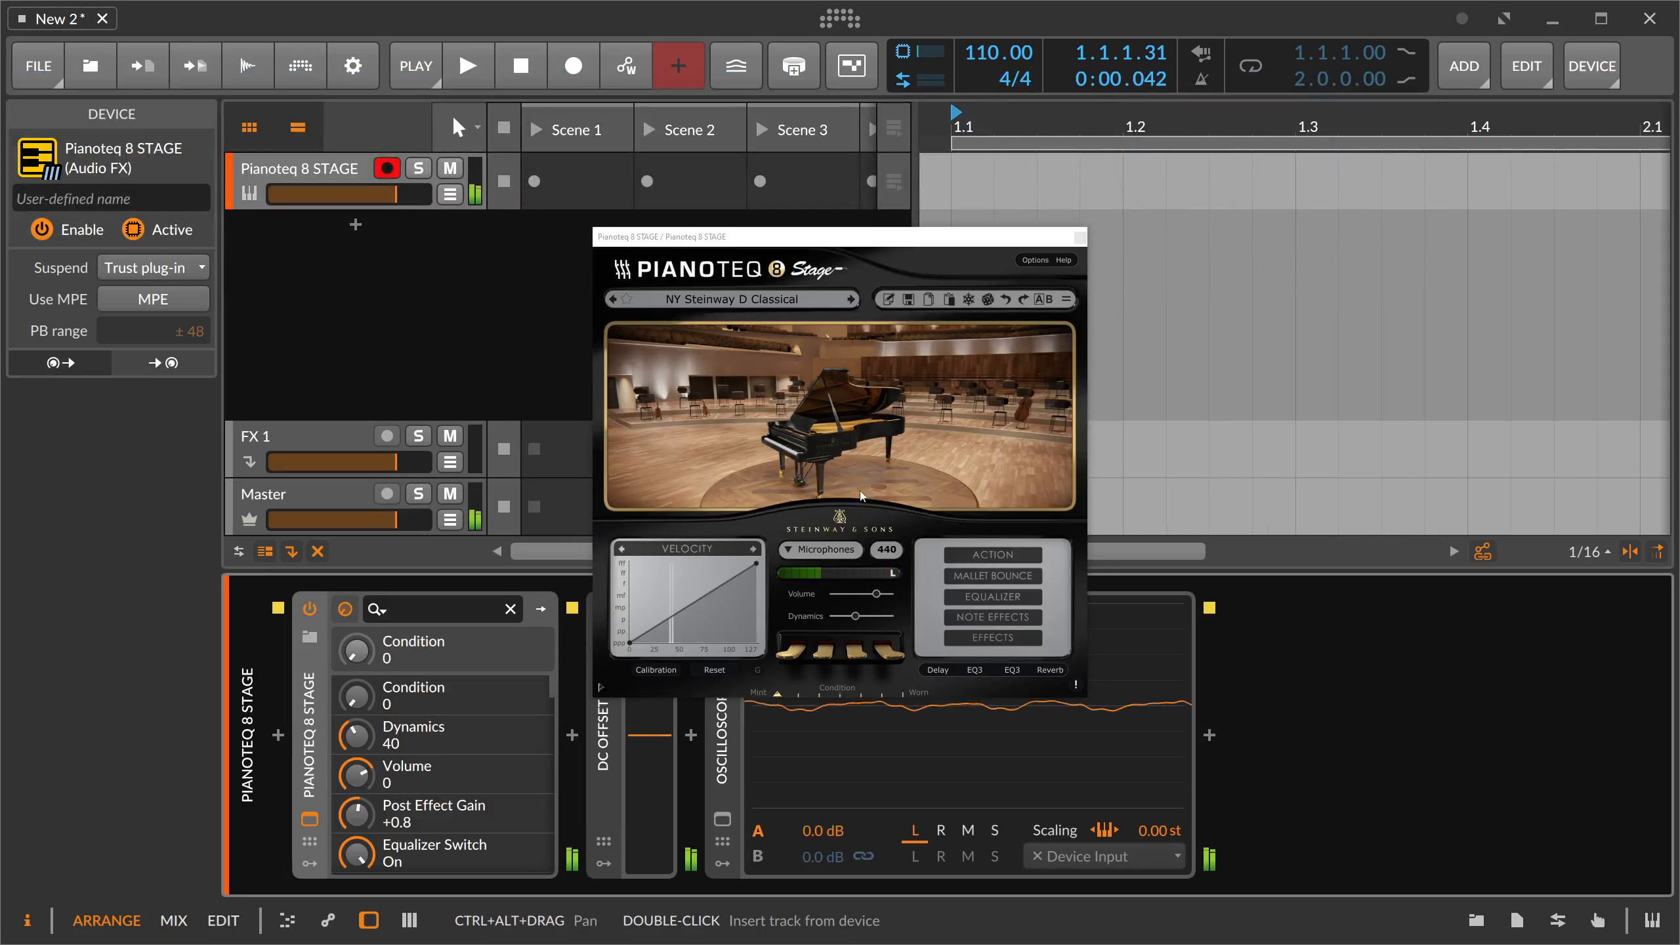
Step: Raise the Pianoteq volume to +12.0 and move its plug-in window clear of the device chain
{"action": "left_click_drag", "start_coordinate": [876, 595], "coordinate": [923, 603]}
{"action": "left_click", "coordinate": [900, 652]}
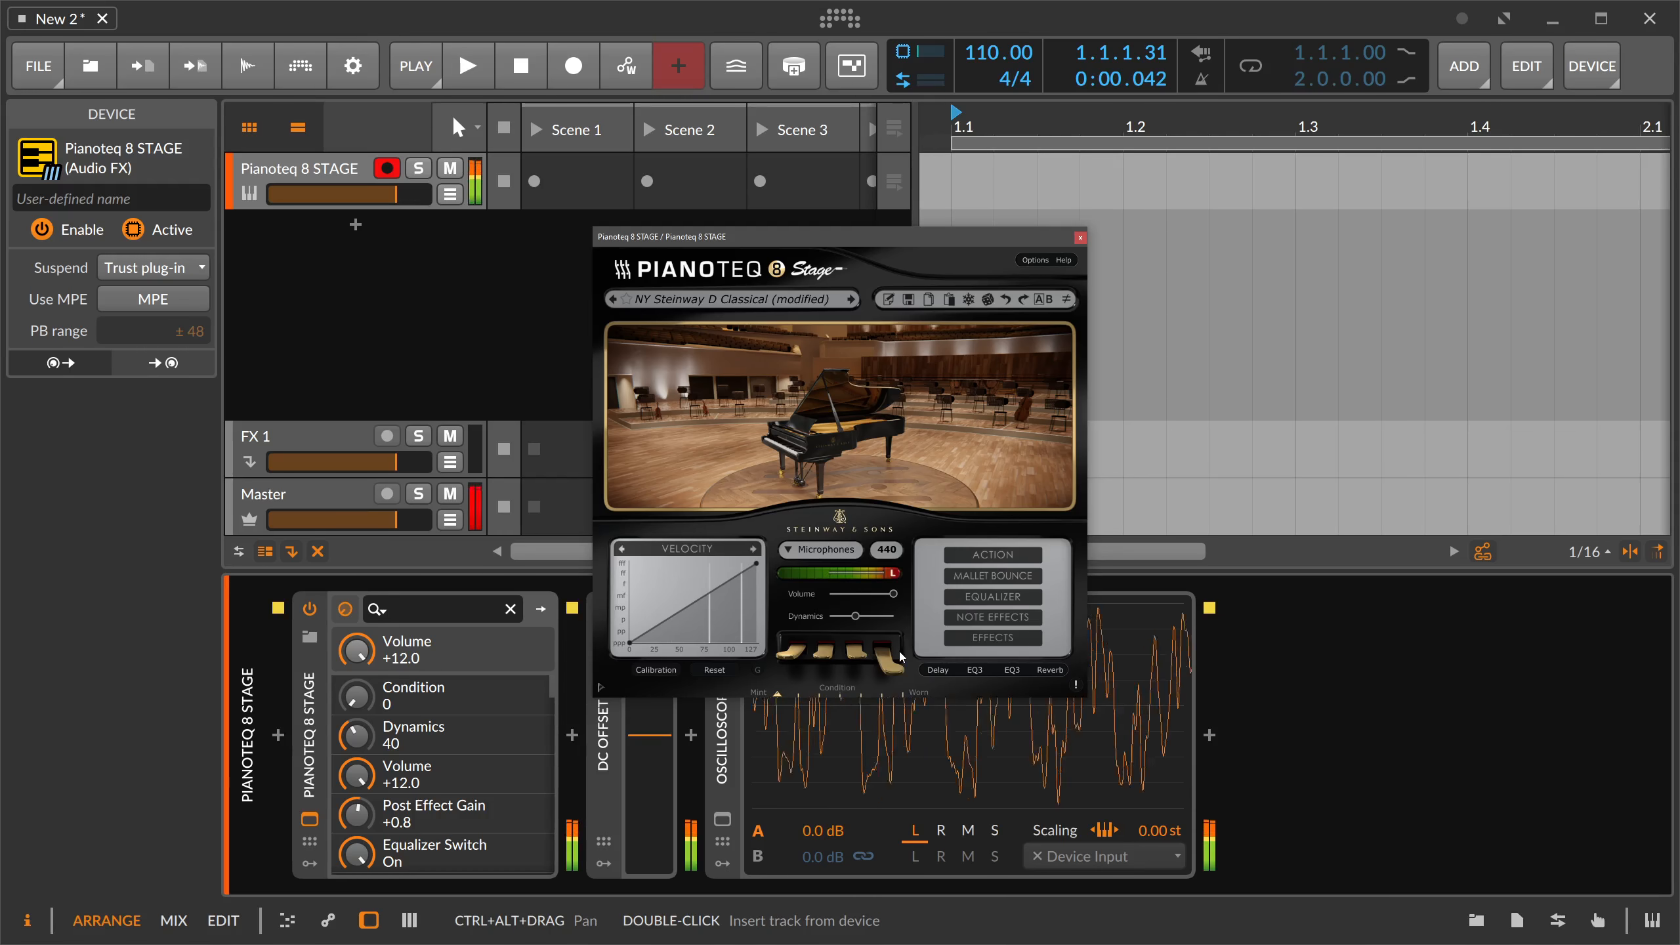
{"action": "left_click_drag", "start_coordinate": [895, 241], "coordinate": [1225, 82]}
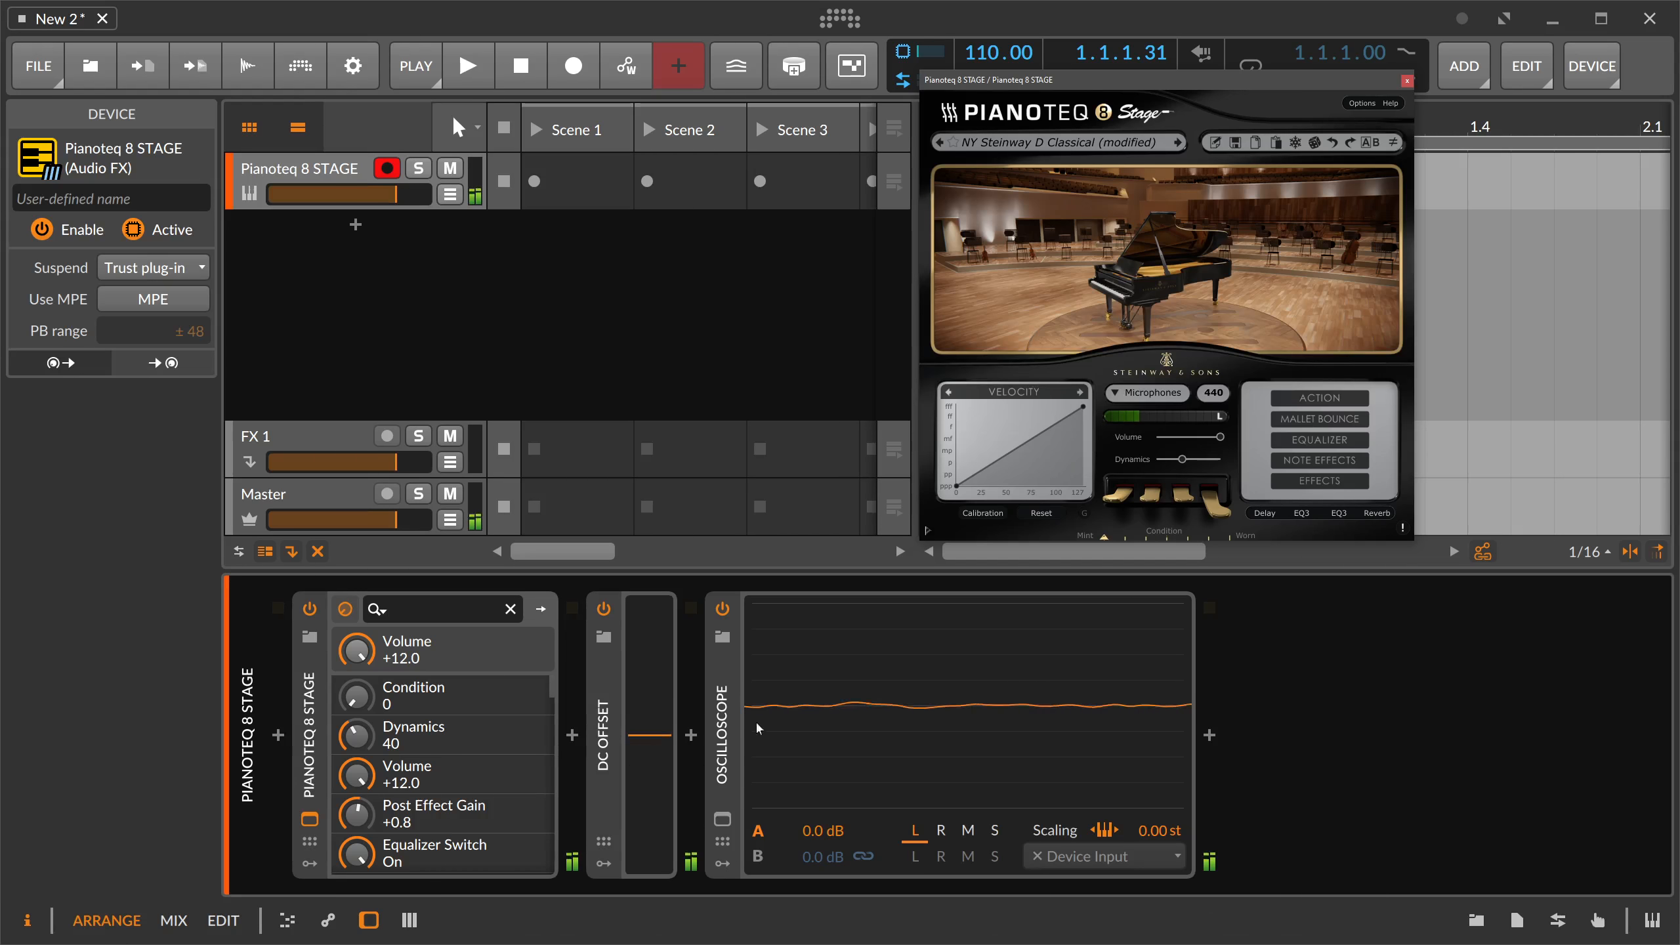
Step: Insert a Chain container after Pianoteq 8 STAGE and move the DC Offset device into it
{"action": "left_click", "coordinate": [574, 738]}
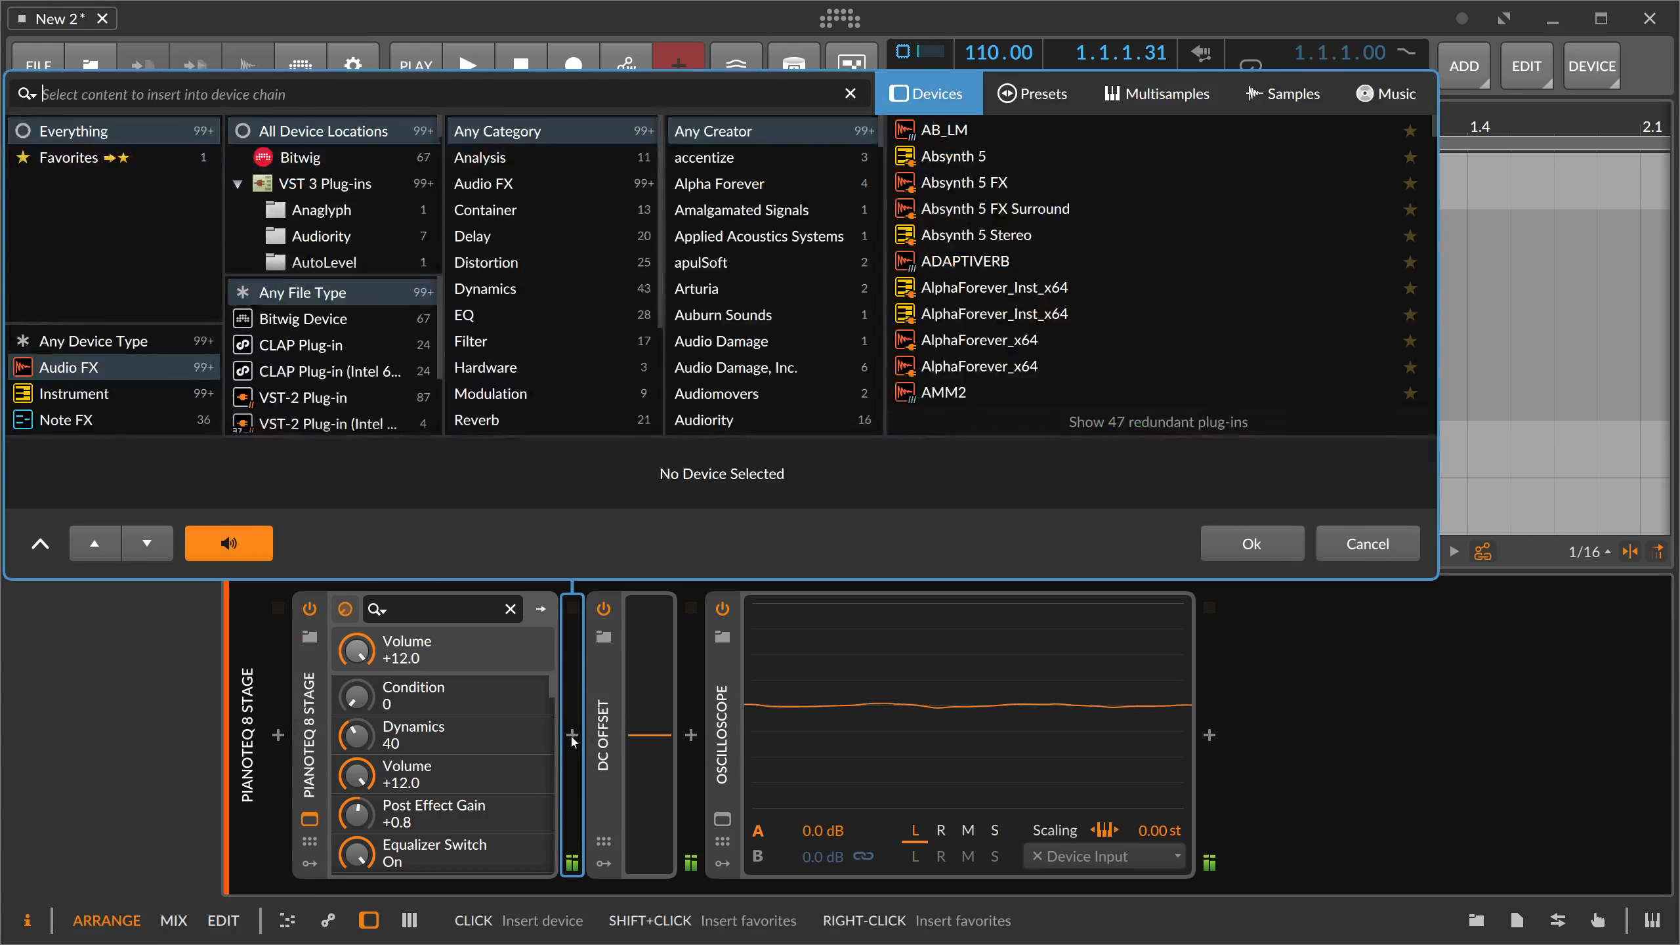
{"action": "type", "text": "chain"}
{"action": "key", "text": "Down"}
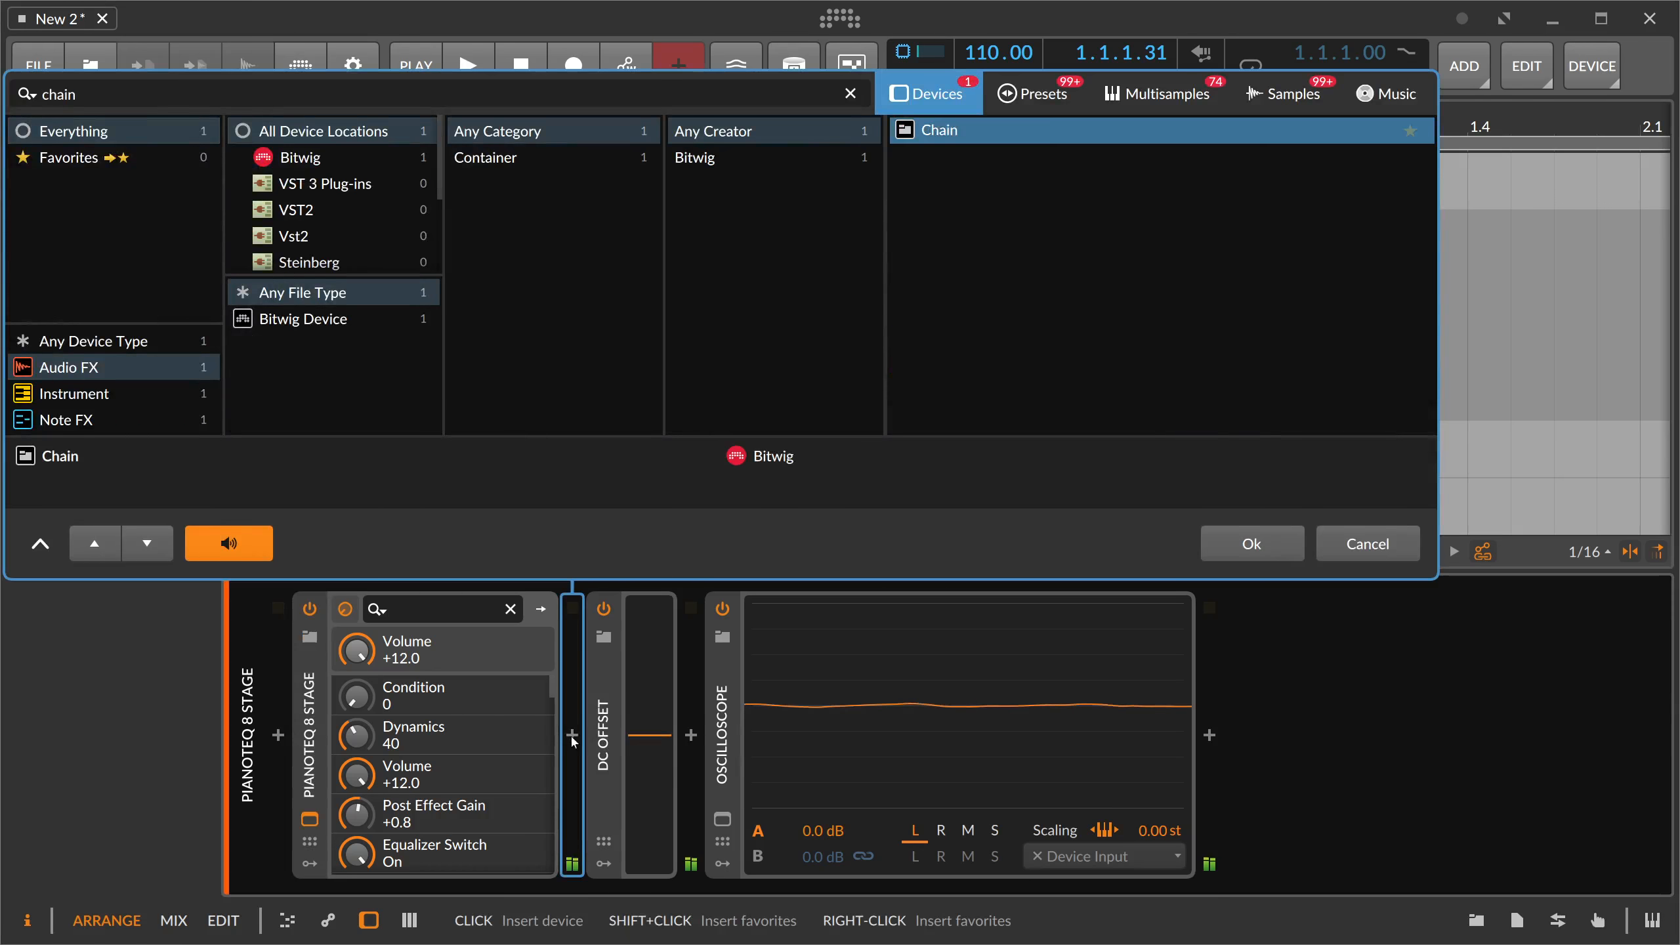
{"action": "key", "text": "Return"}
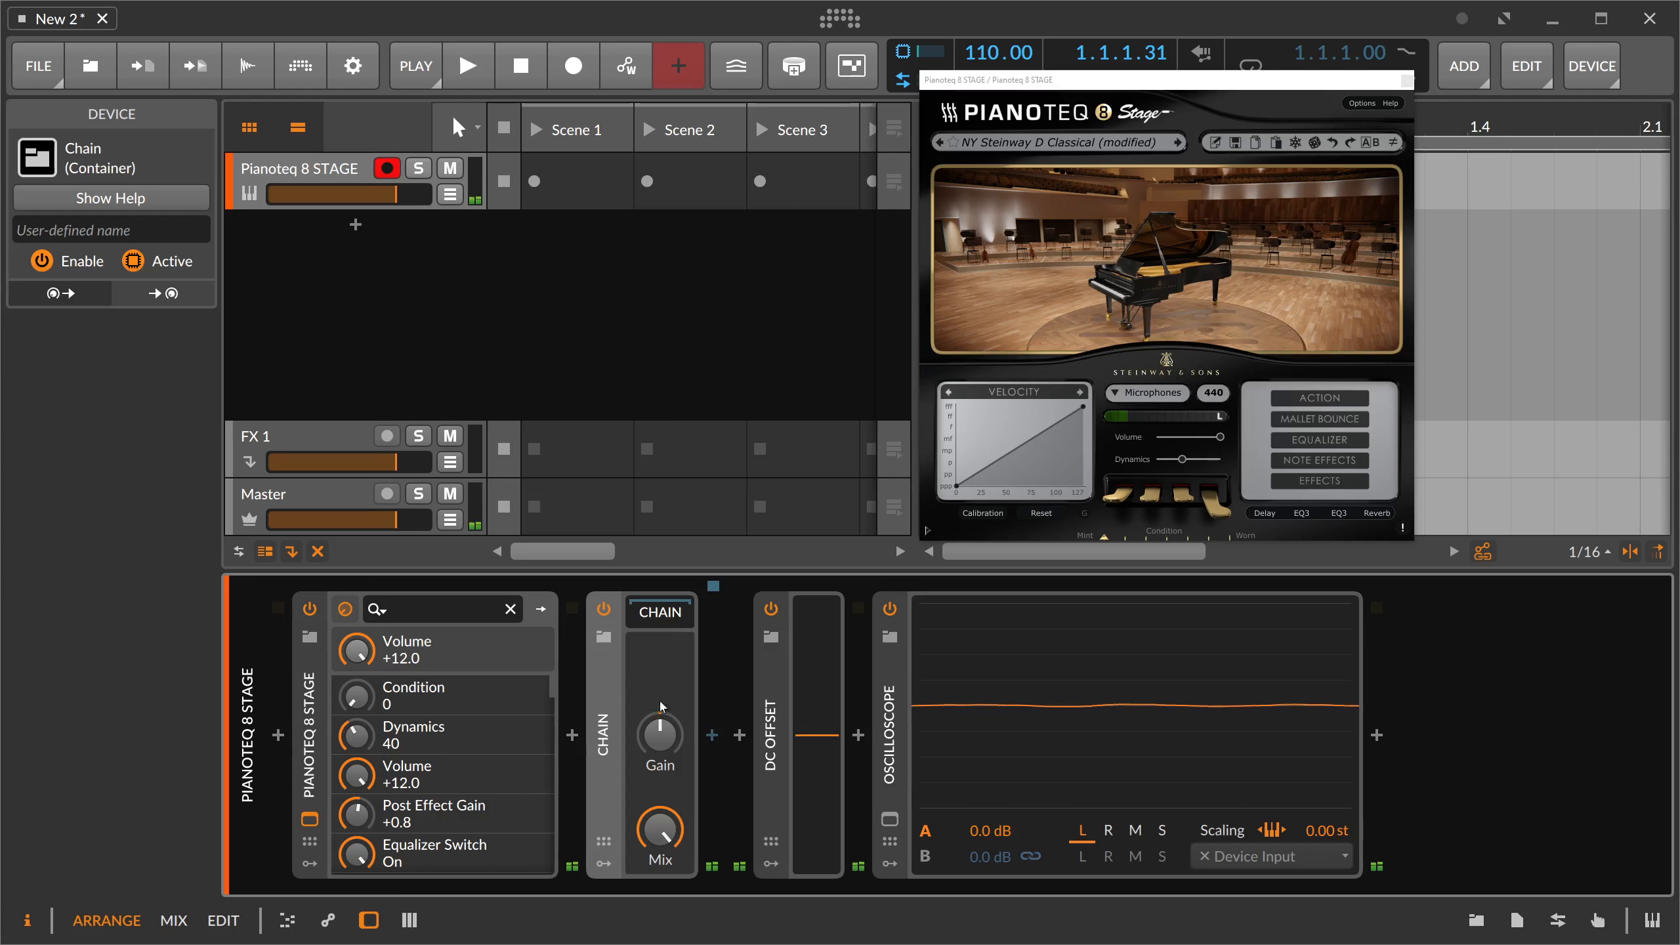
{"action": "left_click", "coordinate": [756, 693]}
{"action": "left_click_drag", "start_coordinate": [734, 697], "coordinate": [717, 700]}
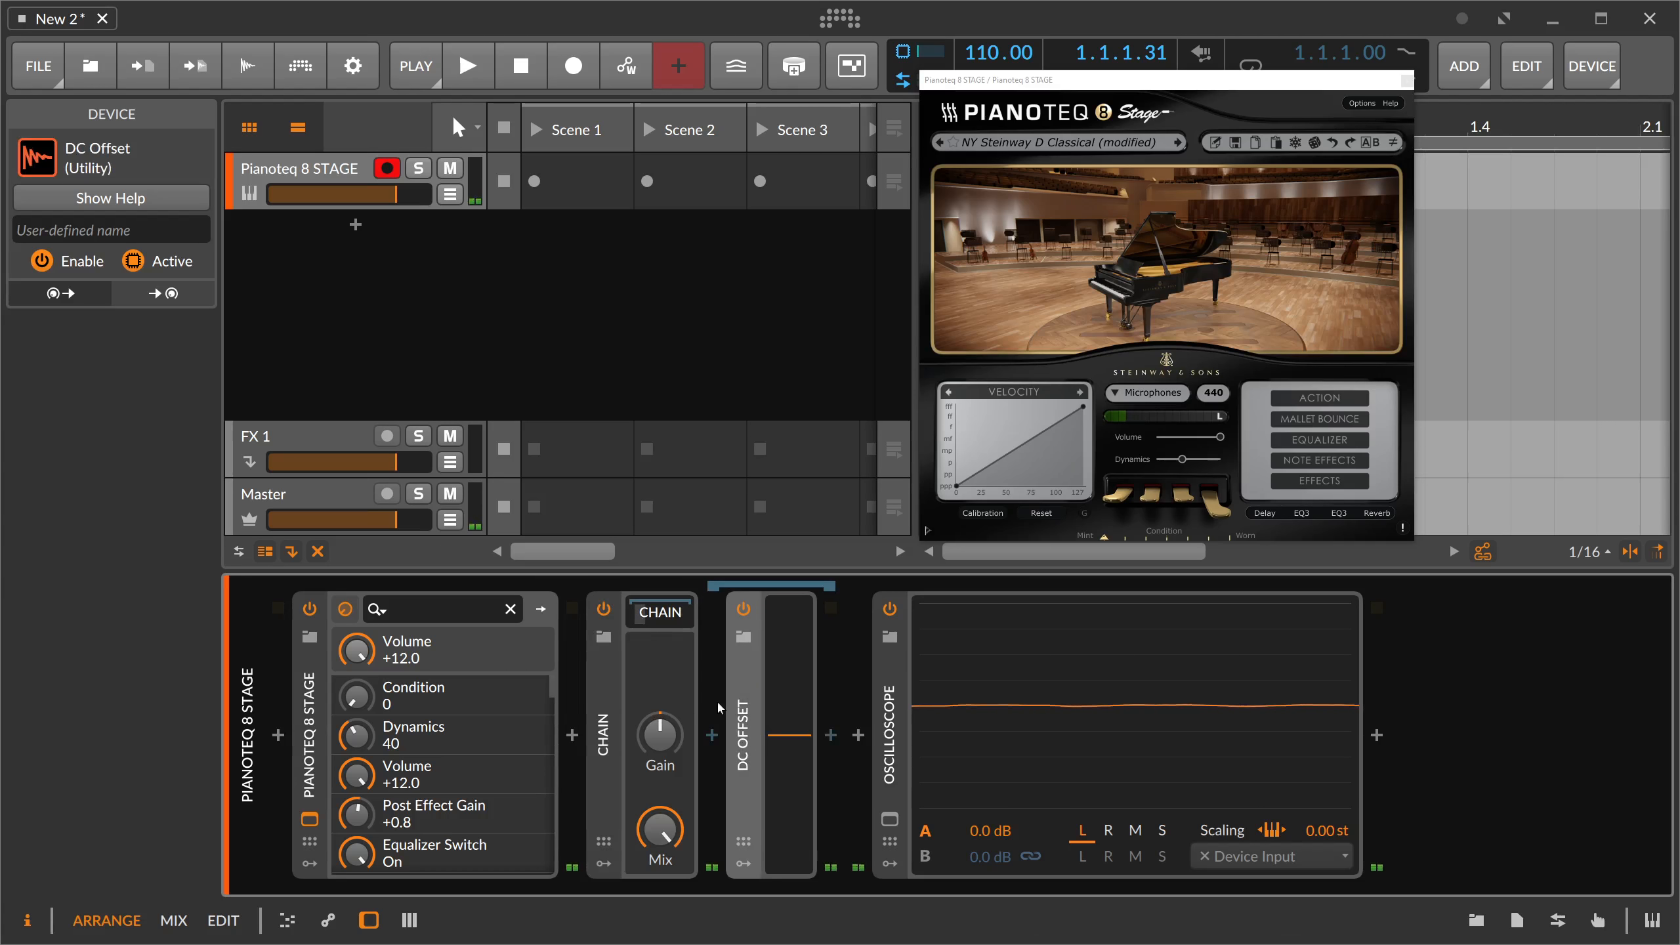
Step: Insert a Tool device before the DC Offset inside the Chain and lower its Volume to -Inf dB
{"action": "left_click", "coordinate": [712, 735]}
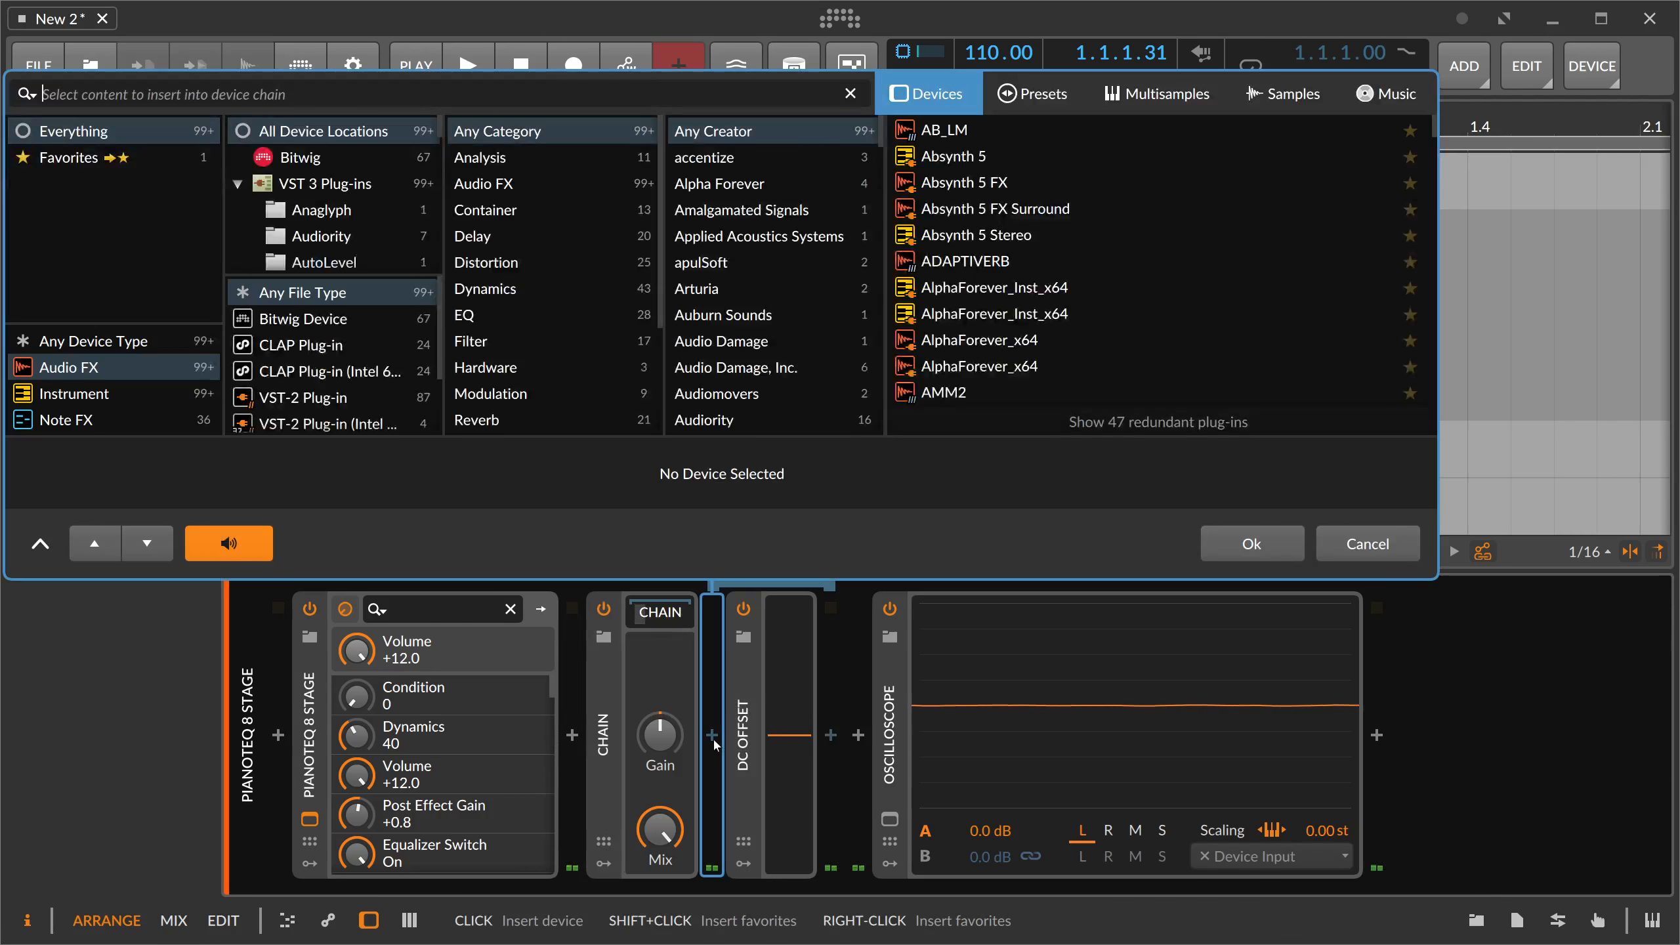
{"action": "type", "text": "tool"}
{"action": "key", "text": "Return"}
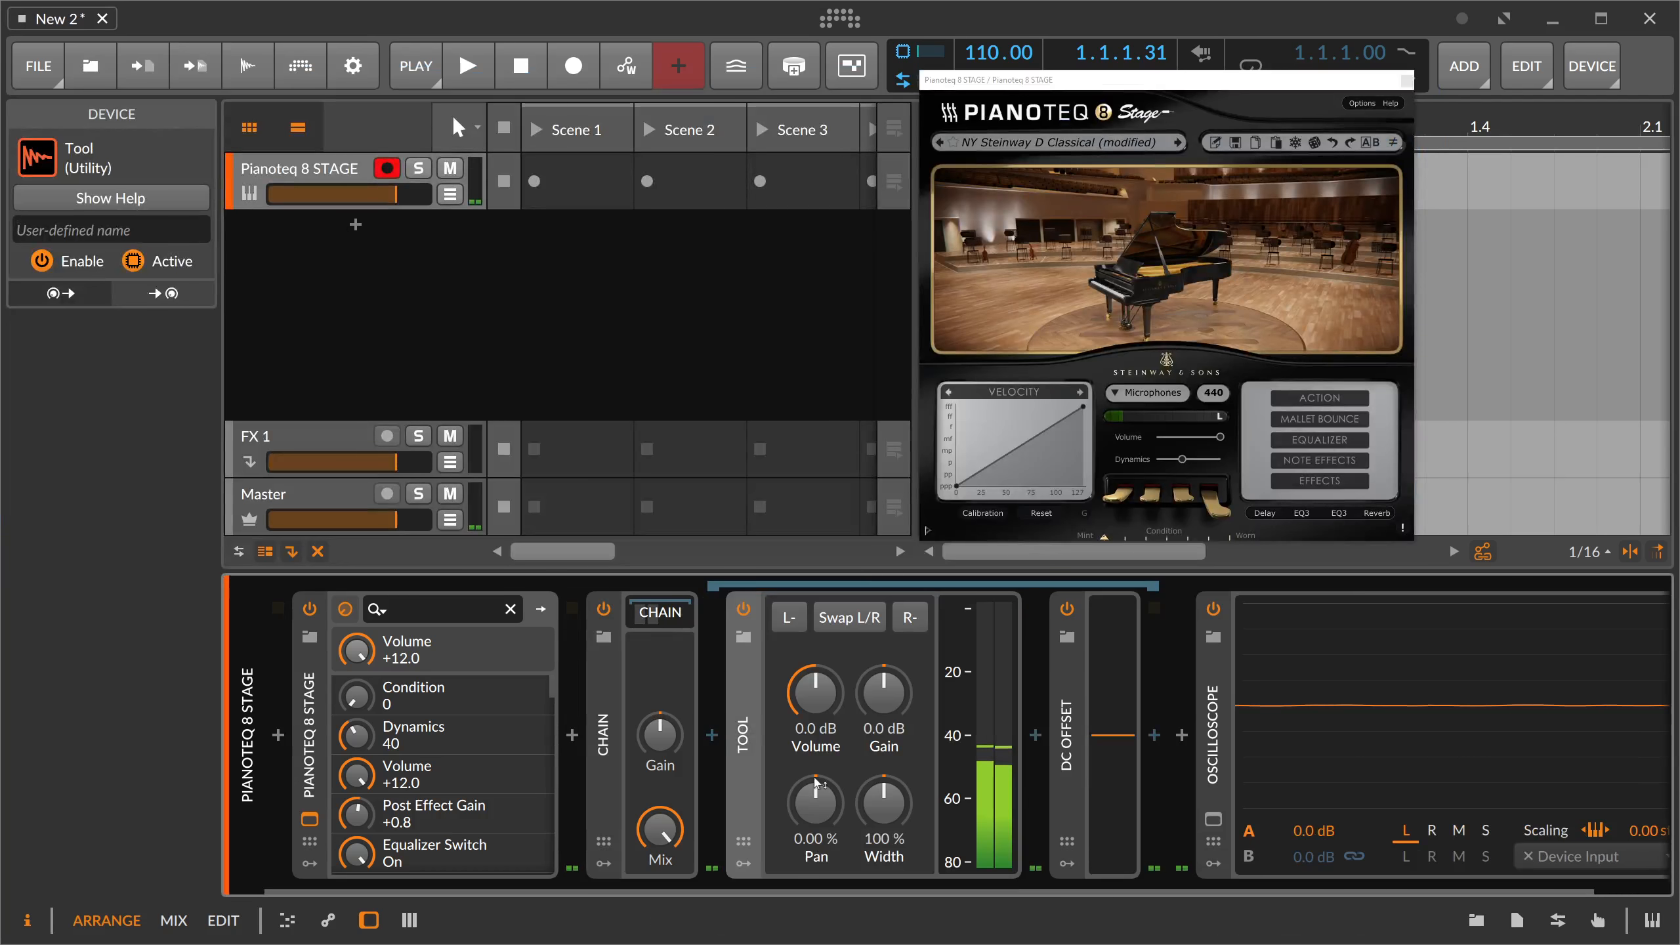
{"action": "left_click_drag", "start_coordinate": [816, 692], "coordinate": [821, 728]}
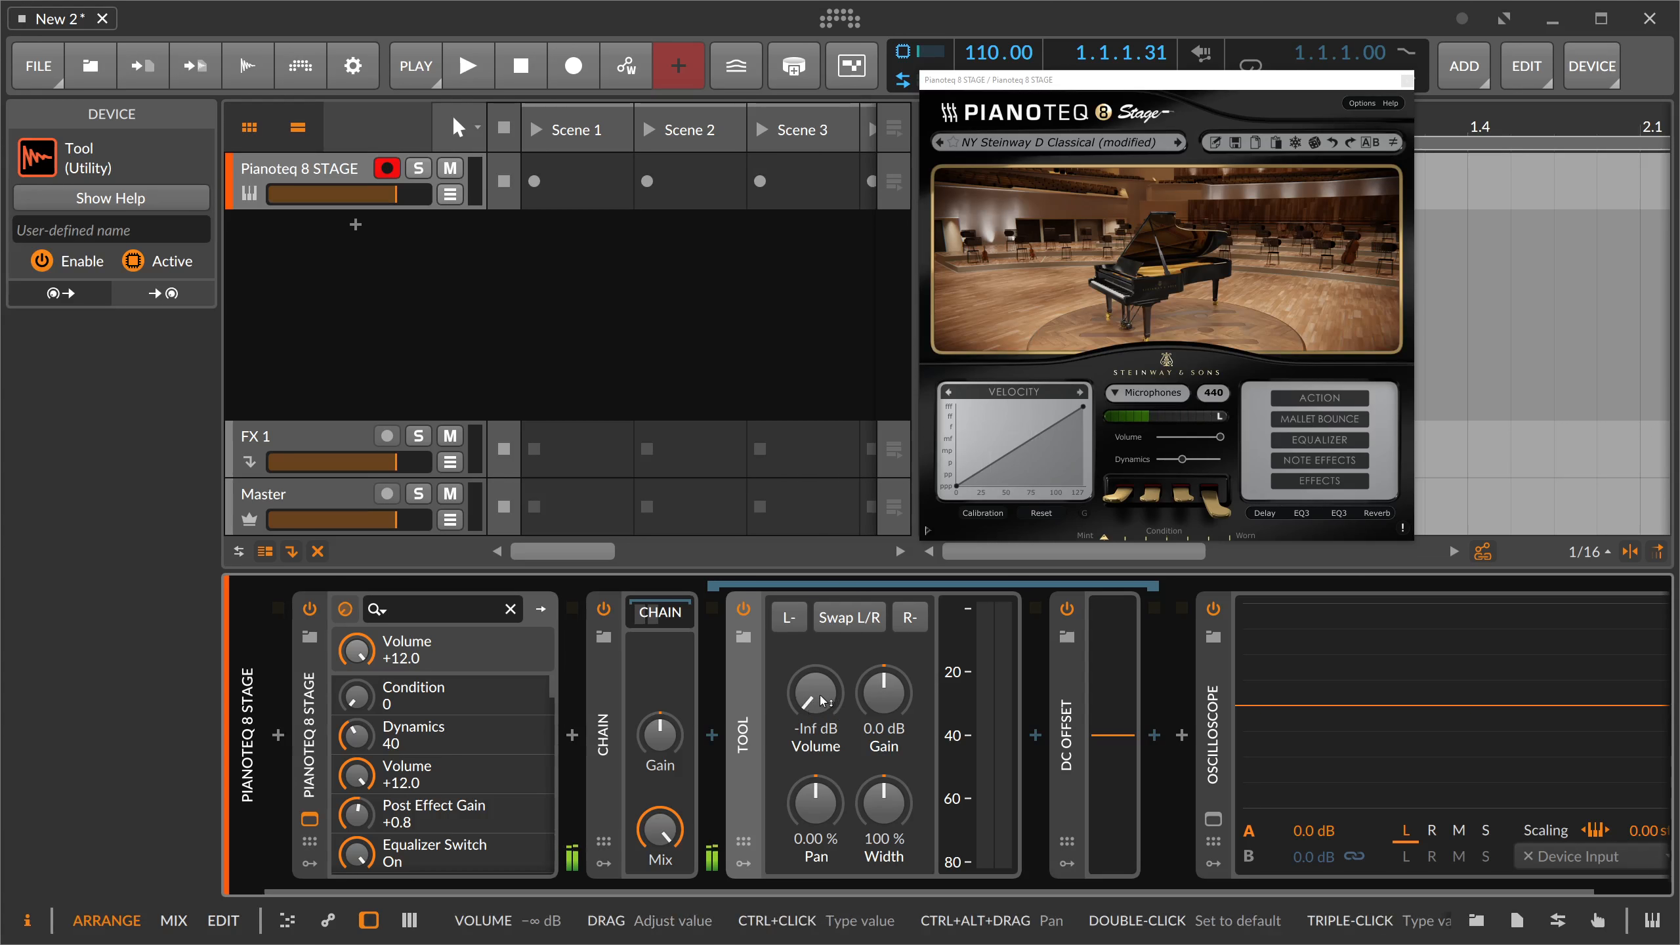
Step: Add an Audio Rate modulator to the Chain and map it to the DC Offset's DC parameter with a modulation of 0.965
{"action": "left_click", "coordinate": [604, 864]}
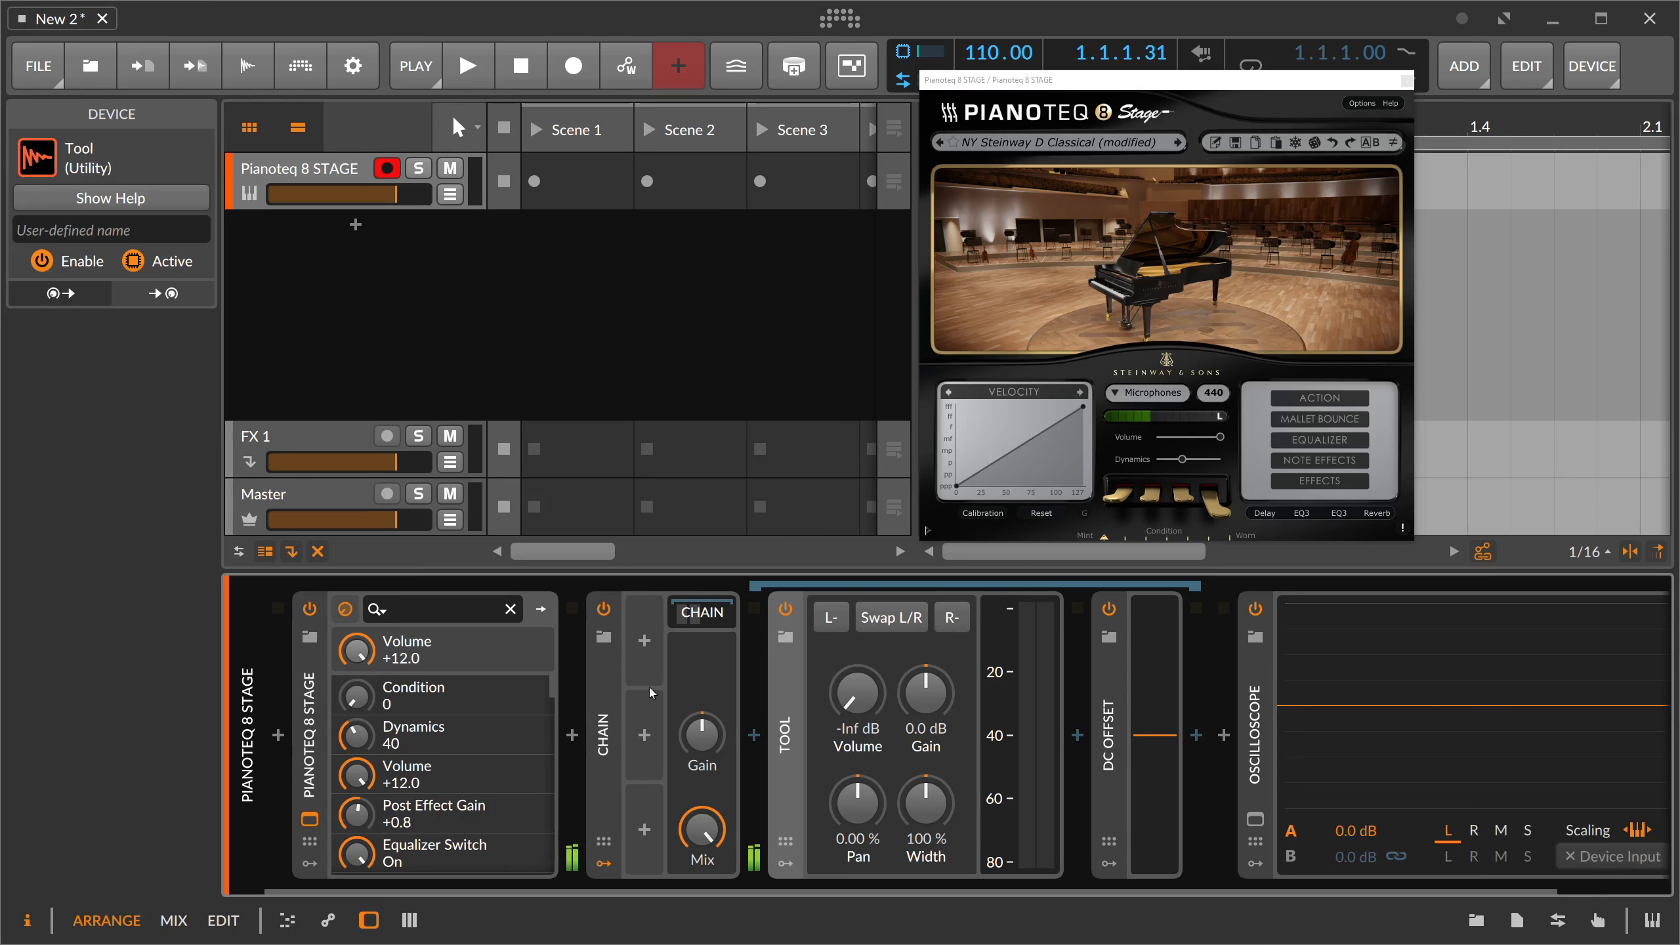
{"action": "left_click", "coordinate": [644, 640]}
{"action": "type", "text": "audio"}
{"action": "key", "text": "Down"}
{"action": "key", "text": "Return"}
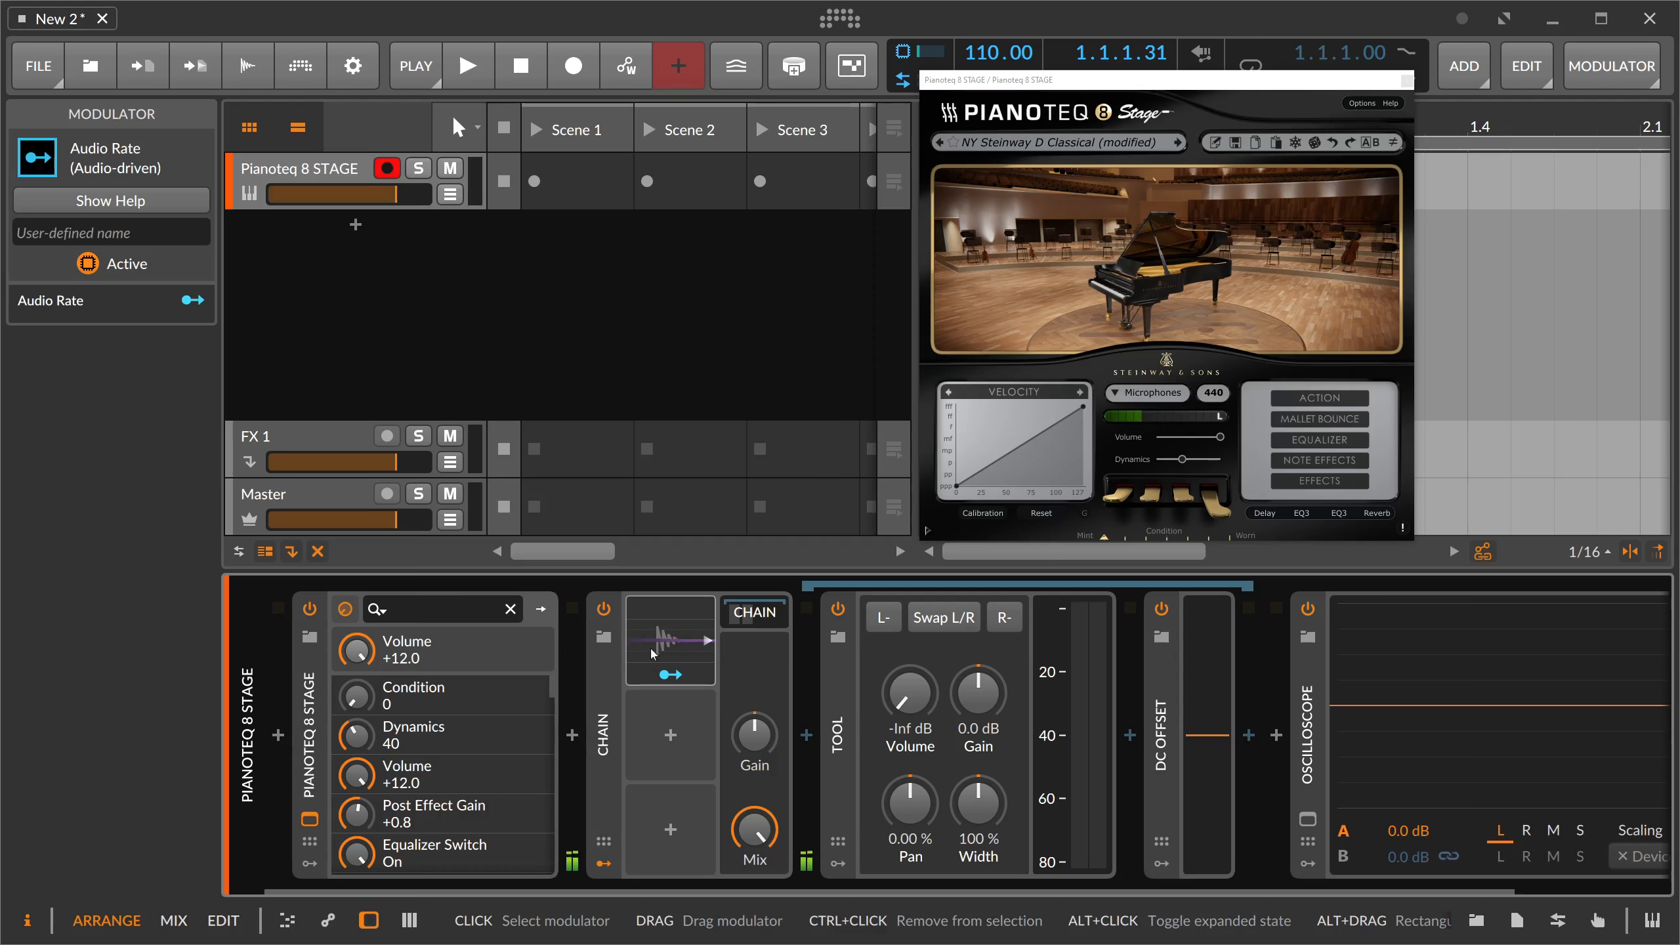
{"action": "left_click", "coordinate": [670, 675]}
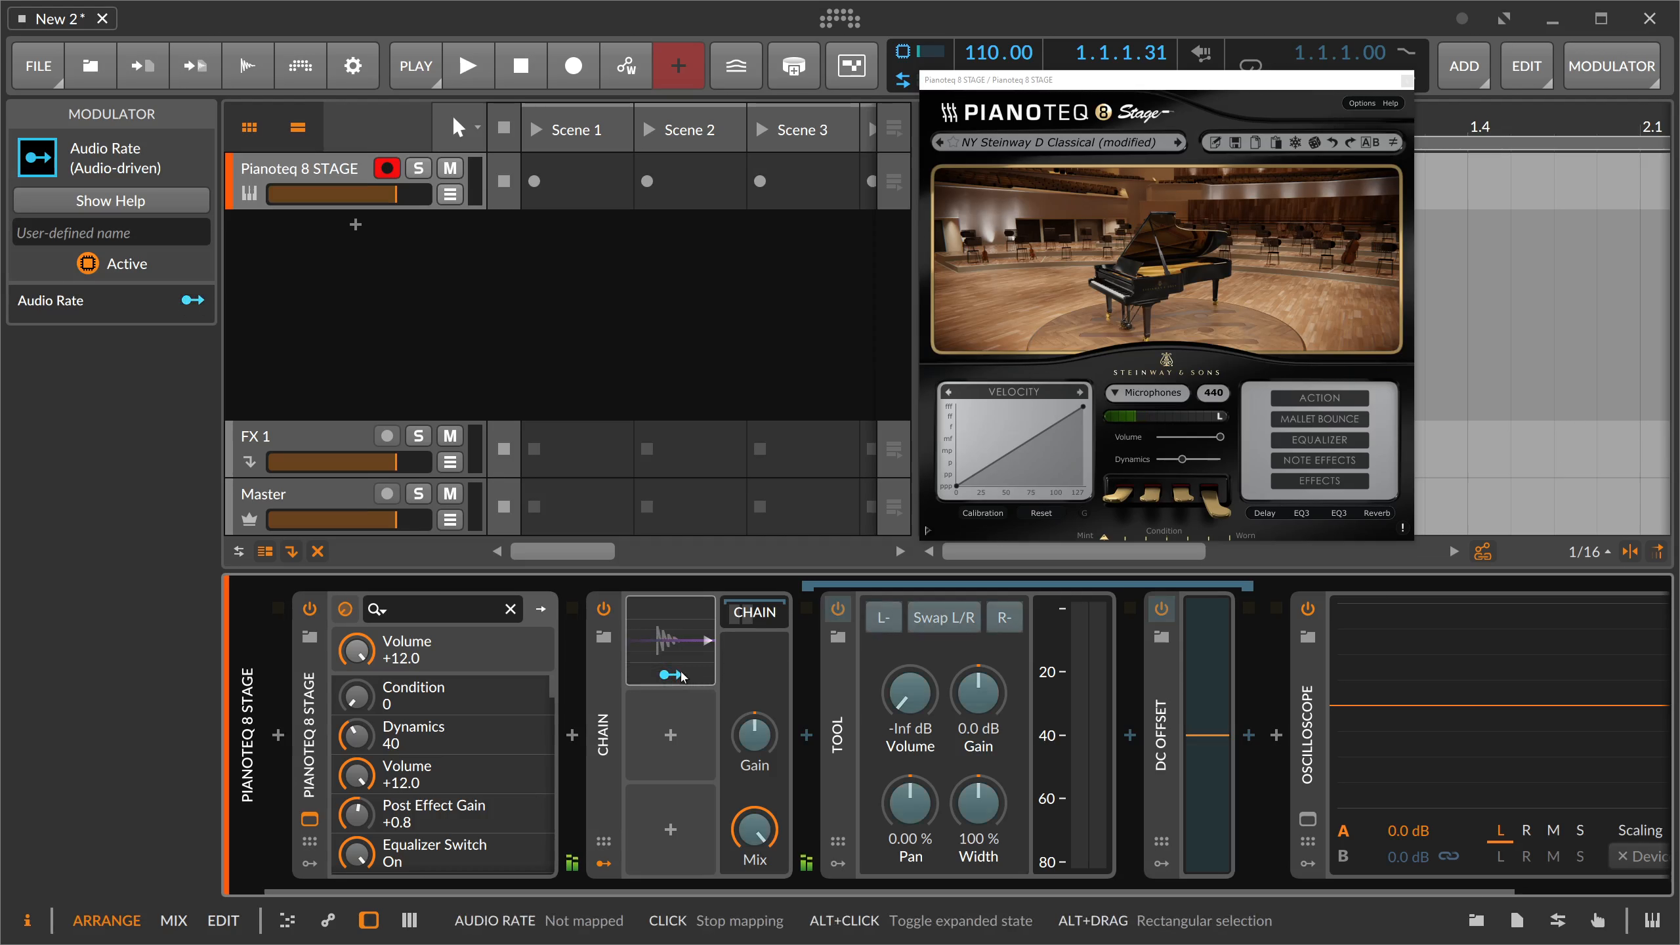
{"action": "left_click_drag", "start_coordinate": [1207, 734], "coordinate": [1208, 602]}
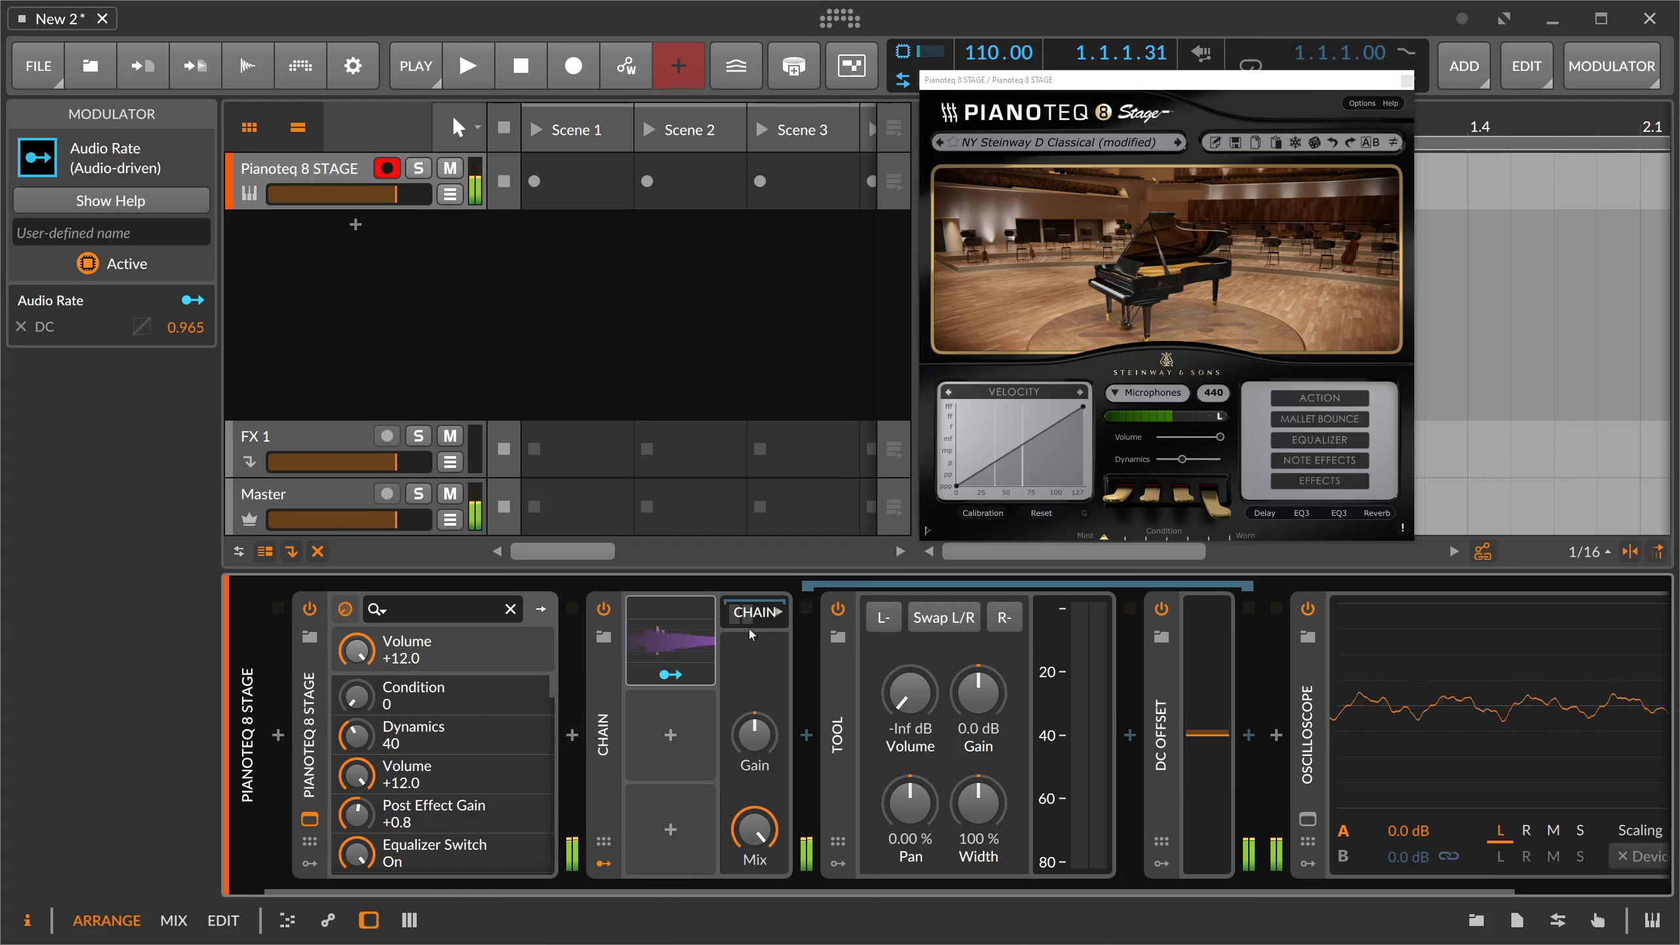
Step: Expand the Audio Rate modulator's settings and set its channel selection to S
{"action": "left_click", "coordinate": [705, 640]}
{"action": "left_click_drag", "start_coordinate": [657, 891], "coordinate": [724, 887]}
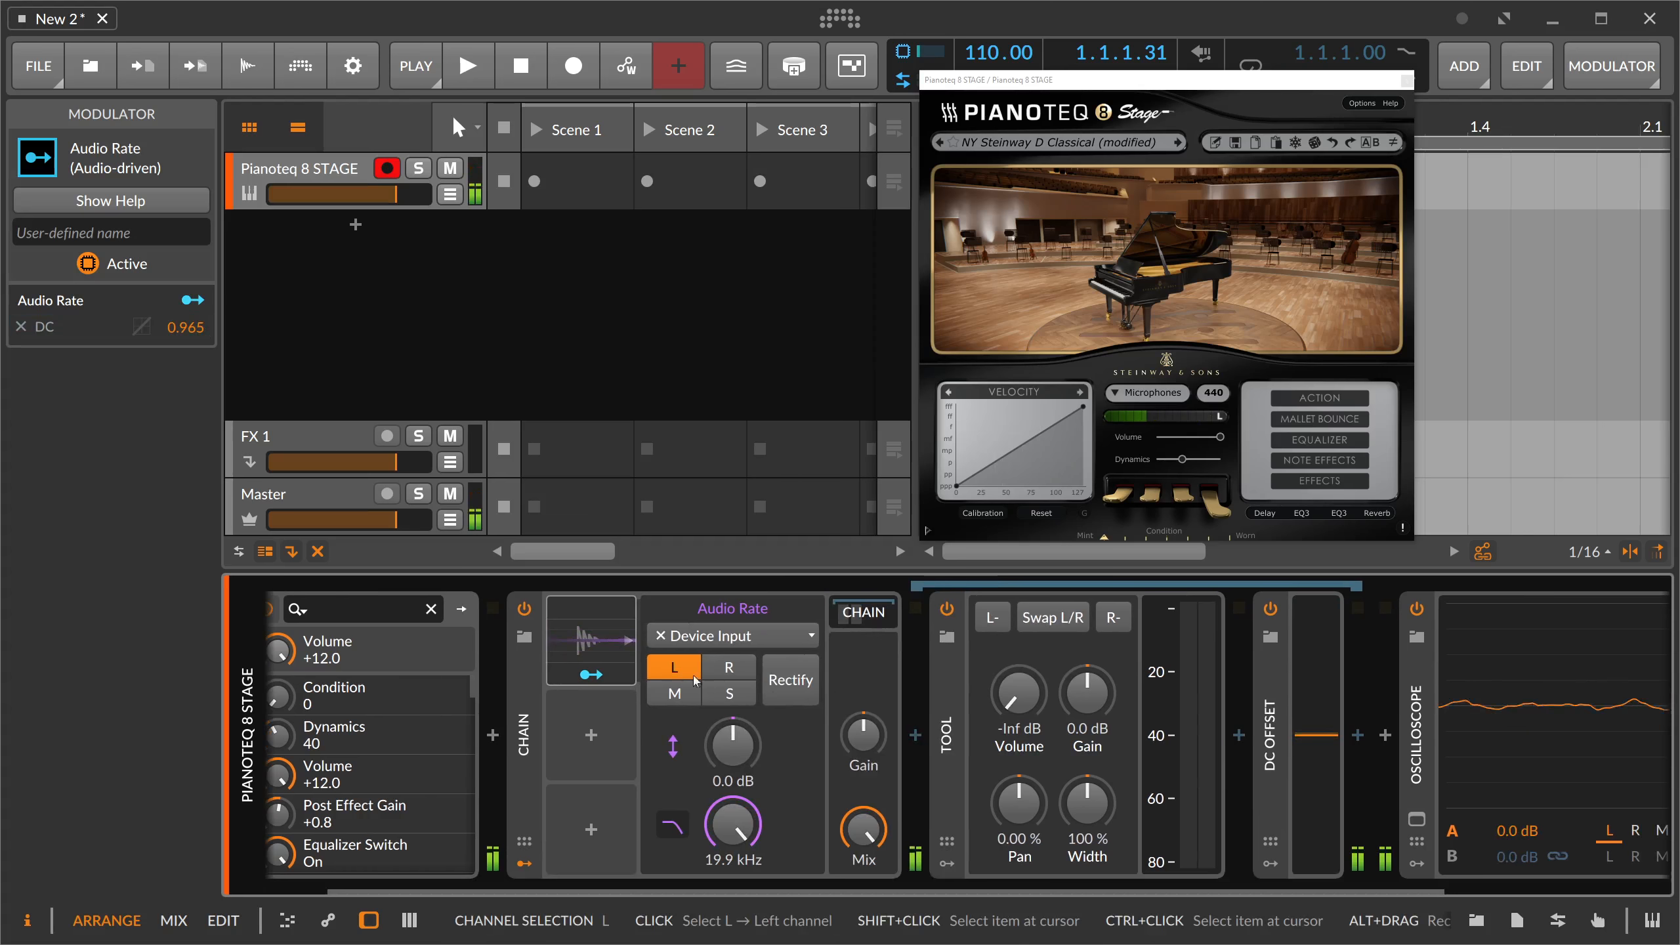
{"action": "left_click", "coordinate": [692, 700]}
{"action": "left_click", "coordinate": [724, 695]}
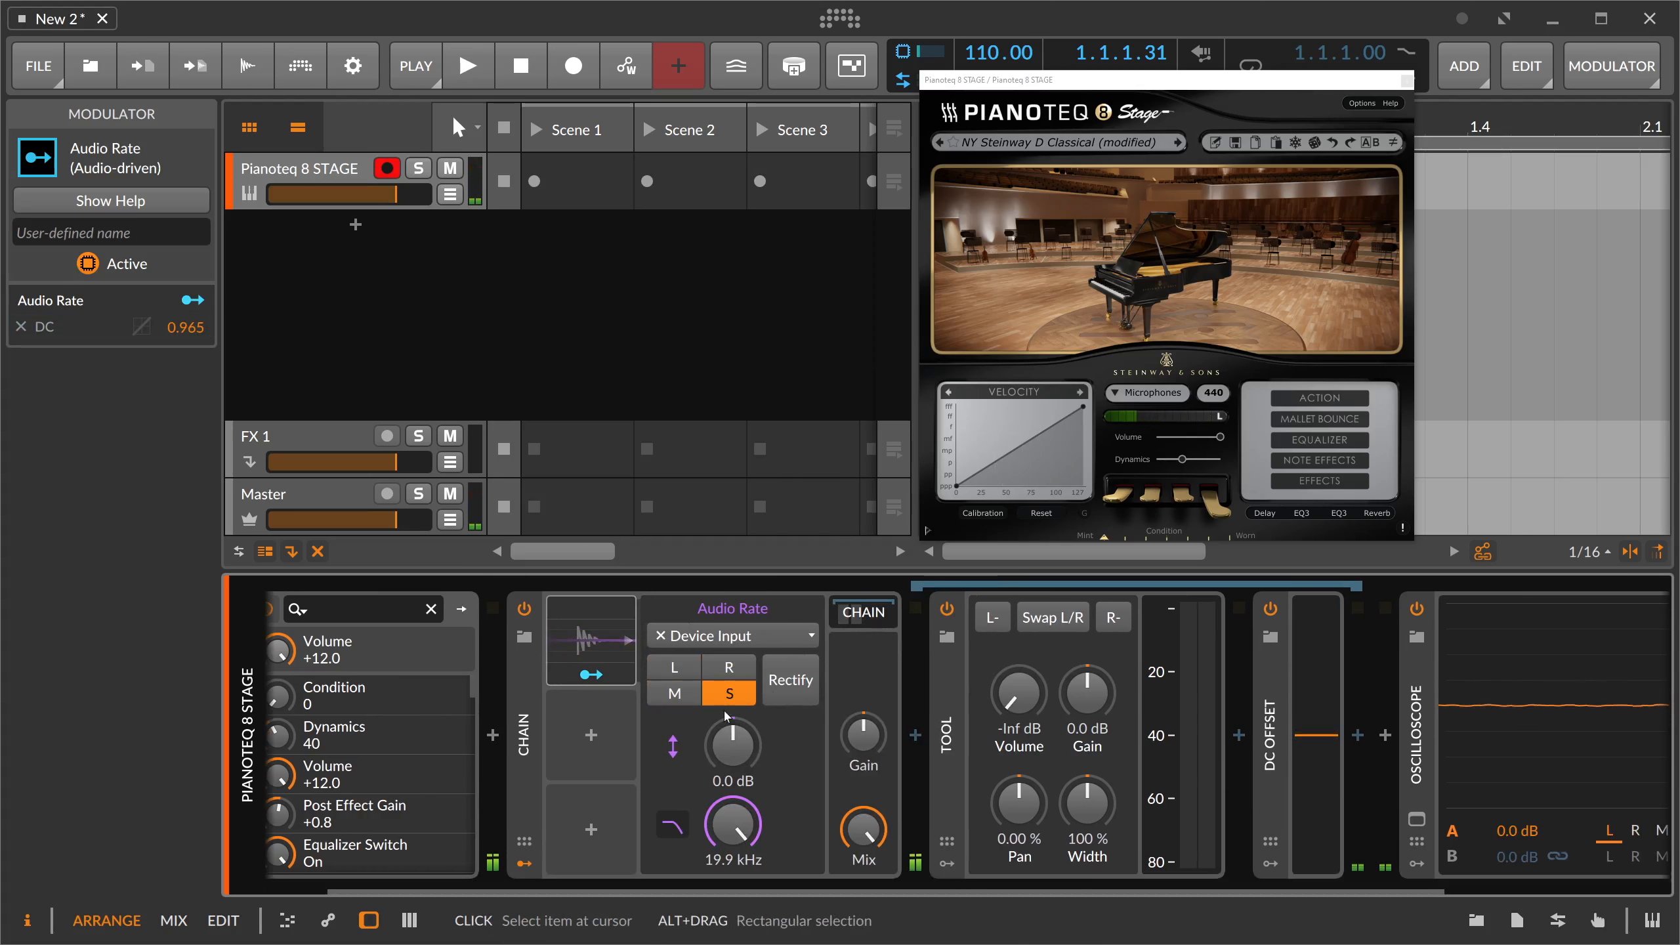
Step: Audition the Audio Rate modulator's L, R and M channel selections against S, ending on S
{"action": "mouse_move", "coordinate": [725, 833]}
{"action": "left_mouse_down"}
{"action": "mouse_move", "coordinate": [724, 940]}
{"action": "mouse_move", "coordinate": [725, 827]}
{"action": "mouse_move", "coordinate": [751, 829]}
{"action": "left_mouse_up"}
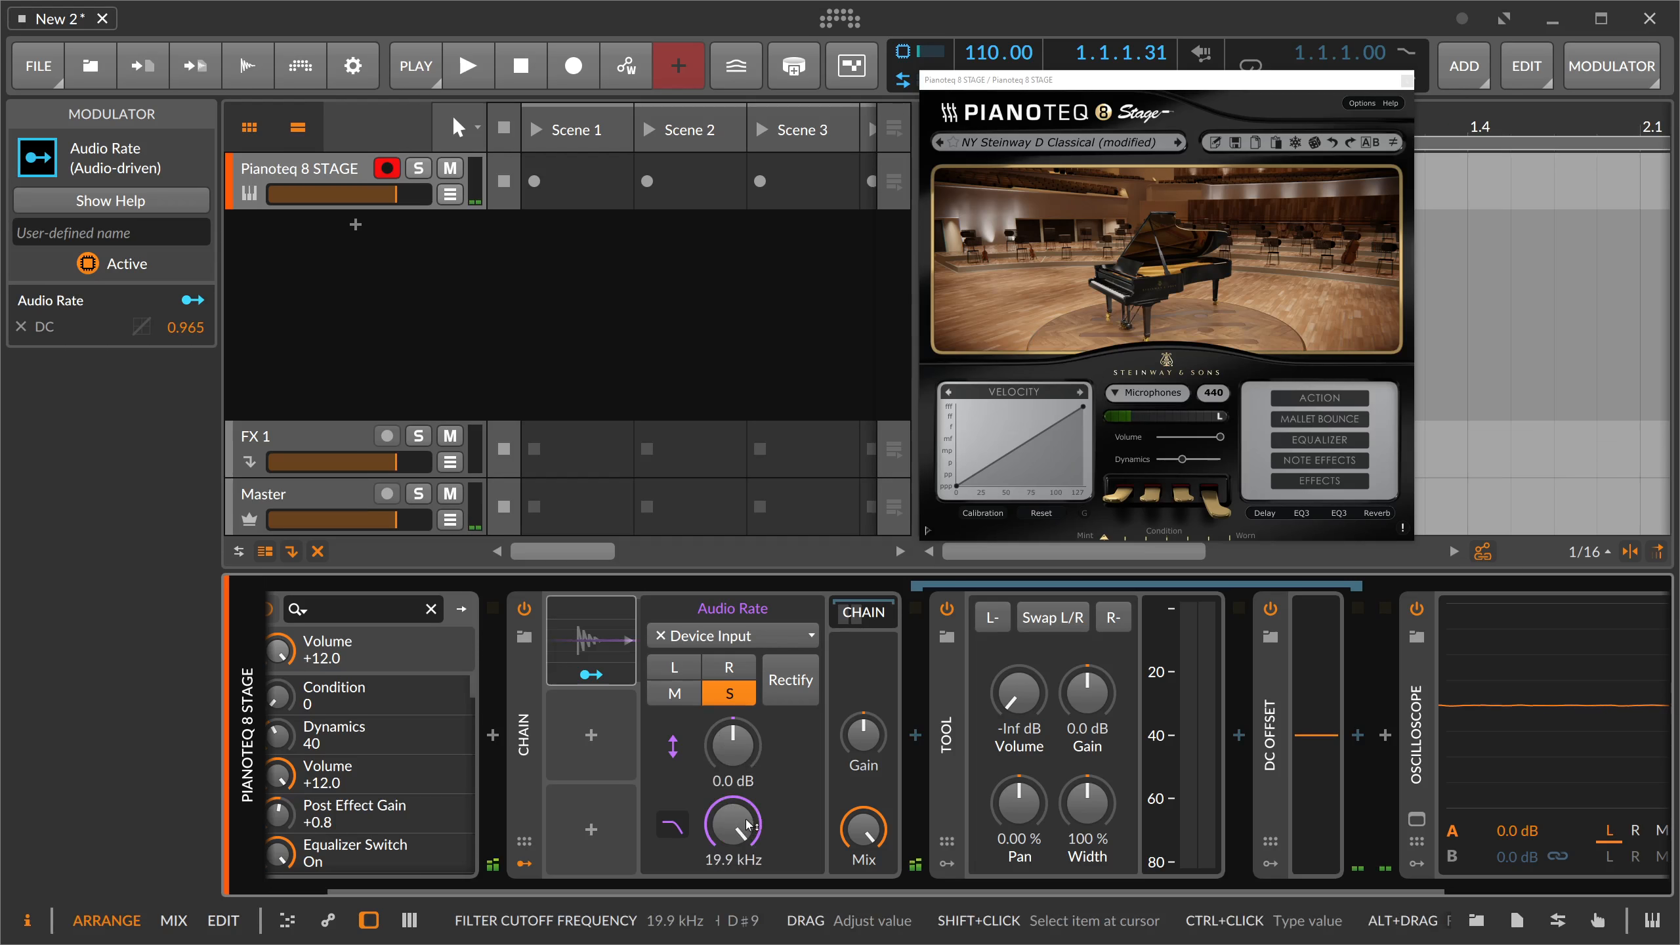
{"action": "left_click", "coordinate": [675, 667]}
{"action": "mouse_move", "coordinate": [733, 828]}
{"action": "left_mouse_down"}
{"action": "mouse_move", "coordinate": [733, 930]}
{"action": "mouse_move", "coordinate": [733, 828]}
{"action": "left_mouse_up"}
{"action": "left_click", "coordinate": [722, 670]}
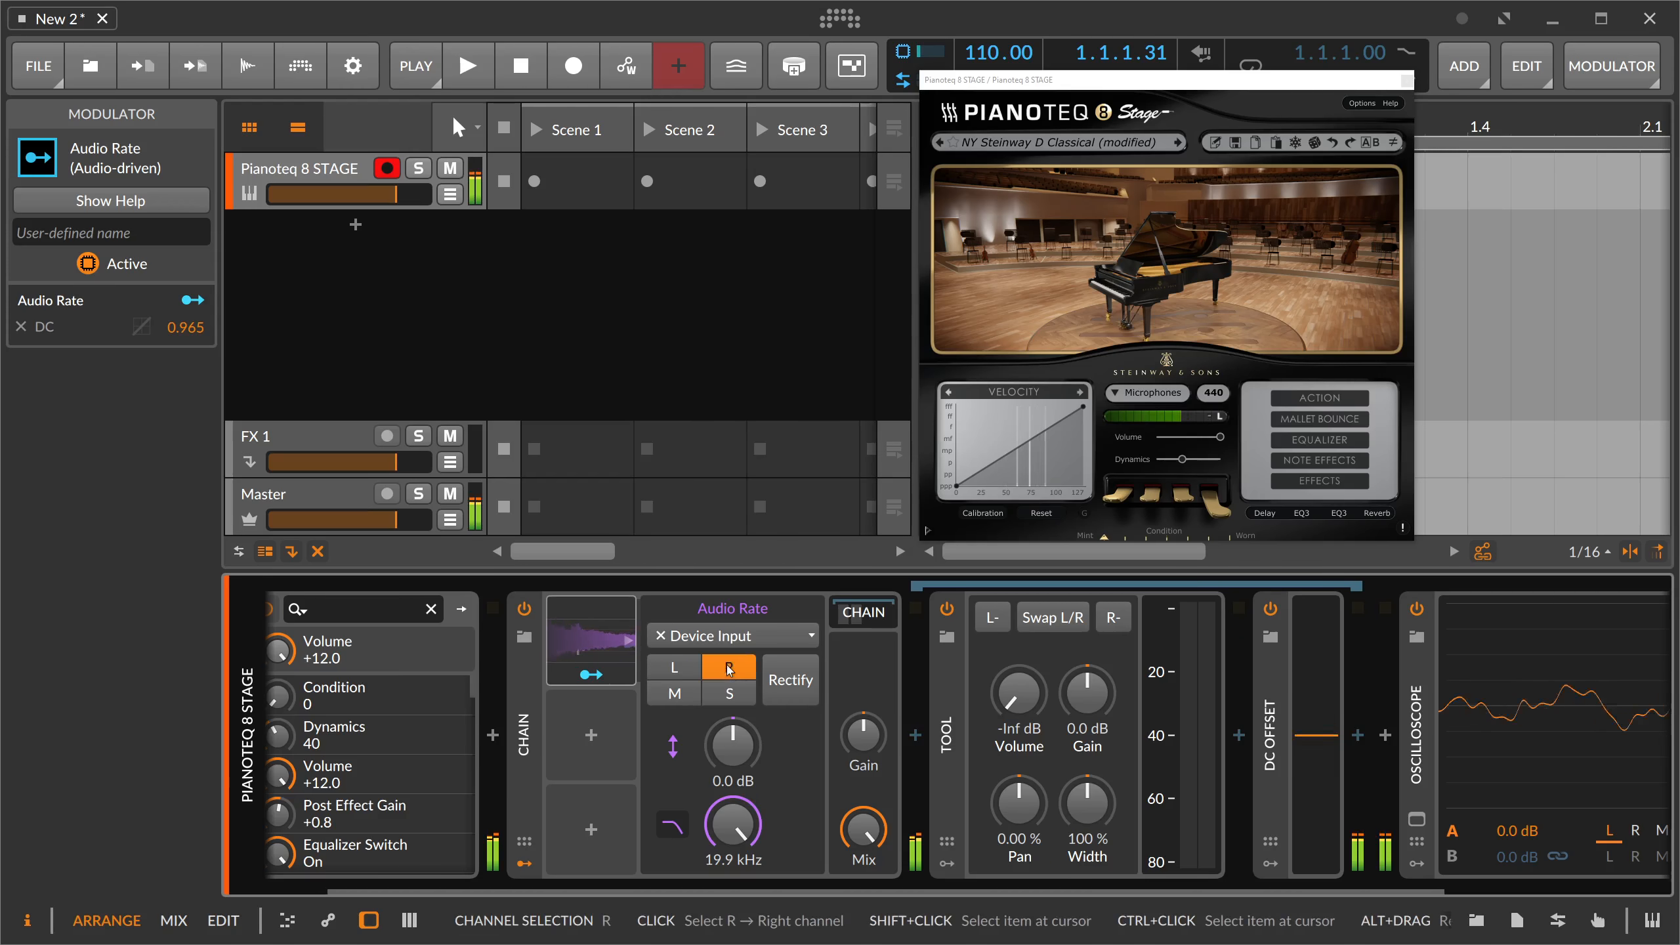
{"action": "left_click", "coordinate": [698, 691]}
{"action": "left_click", "coordinate": [727, 697]}
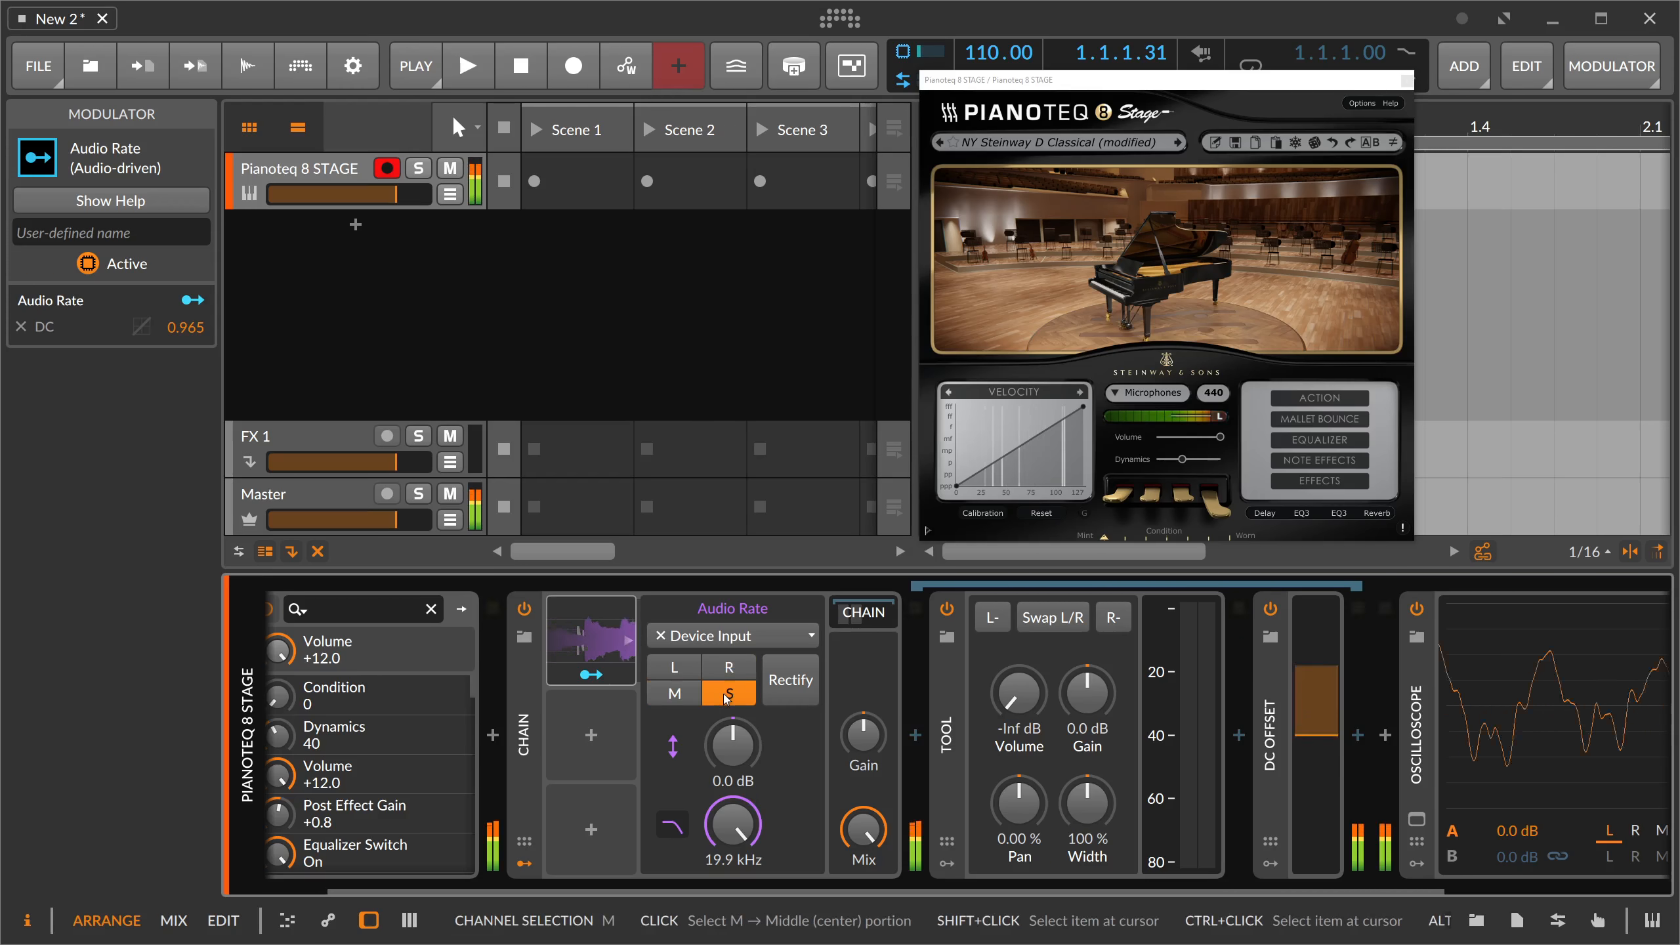
Step: Try the Audio Rate modulator's Rectify option on the side signal and switch it off again
{"action": "left_click", "coordinate": [790, 680]}
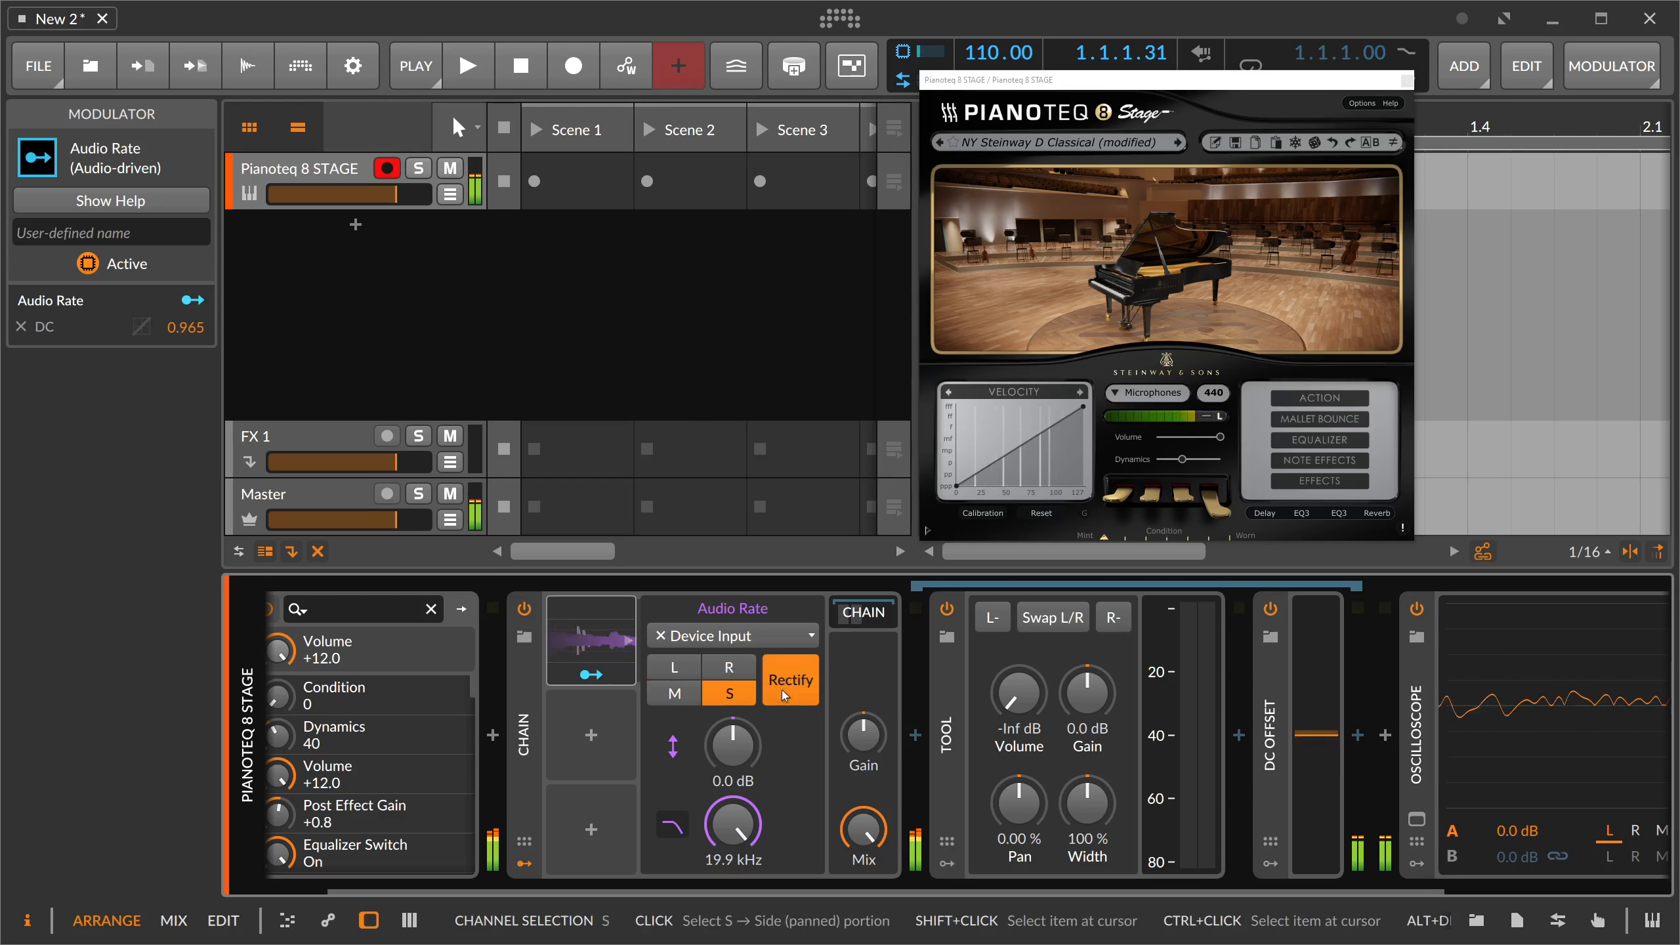
{"action": "left_click", "coordinate": [788, 680]}
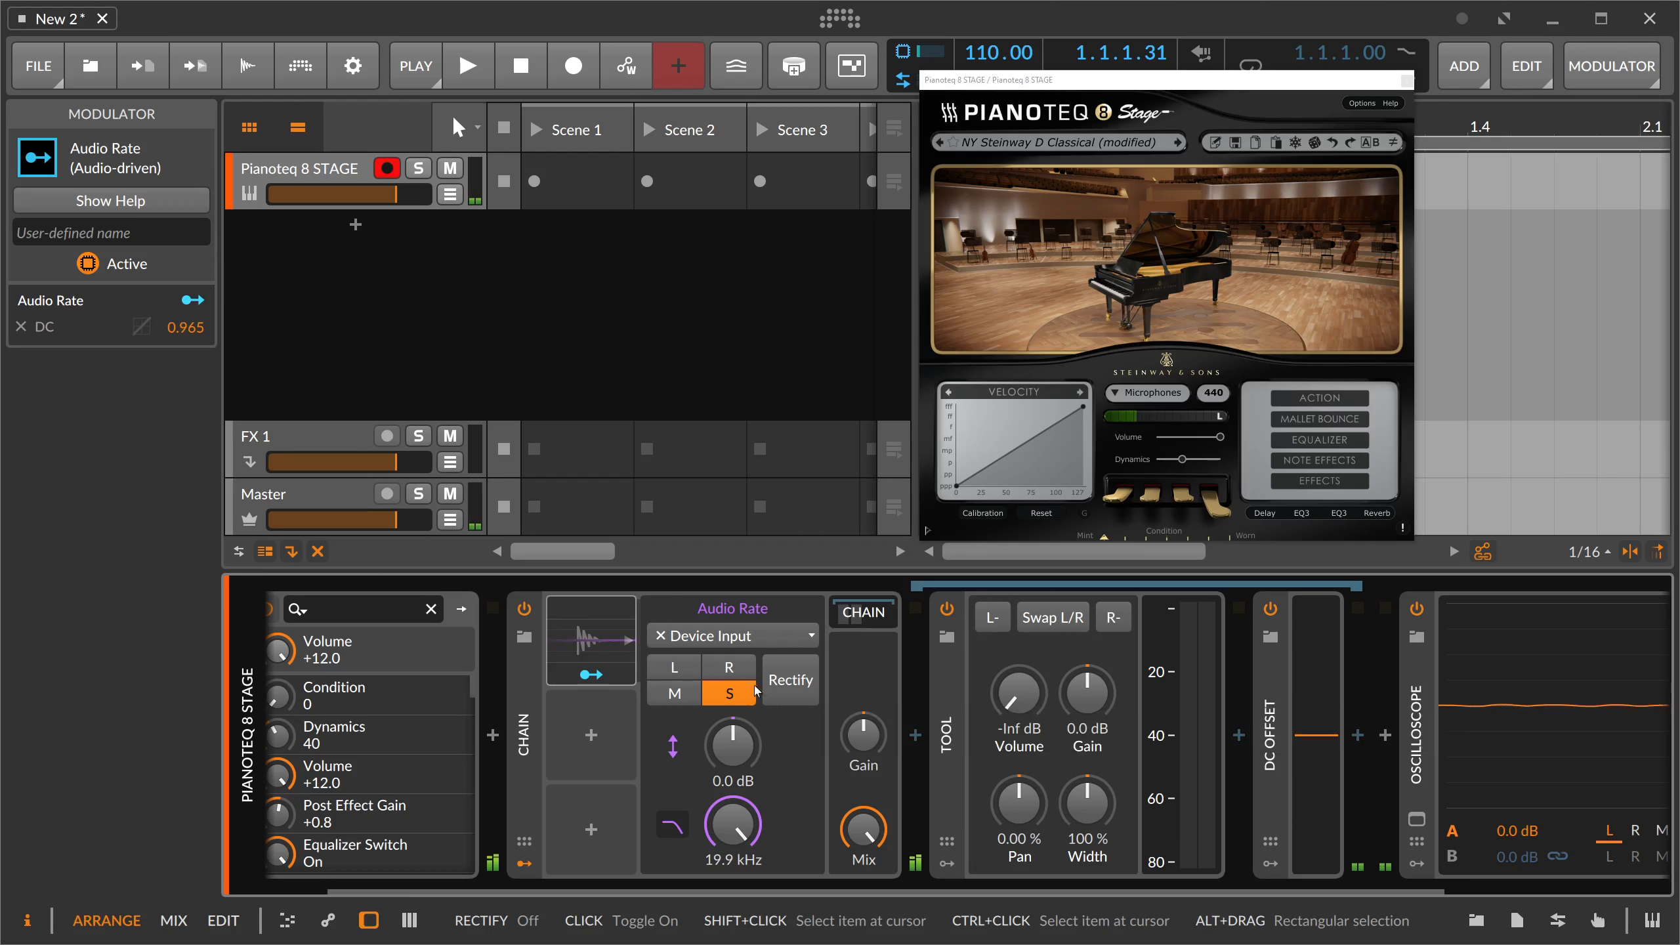
{"action": "left_click", "coordinate": [787, 687]}
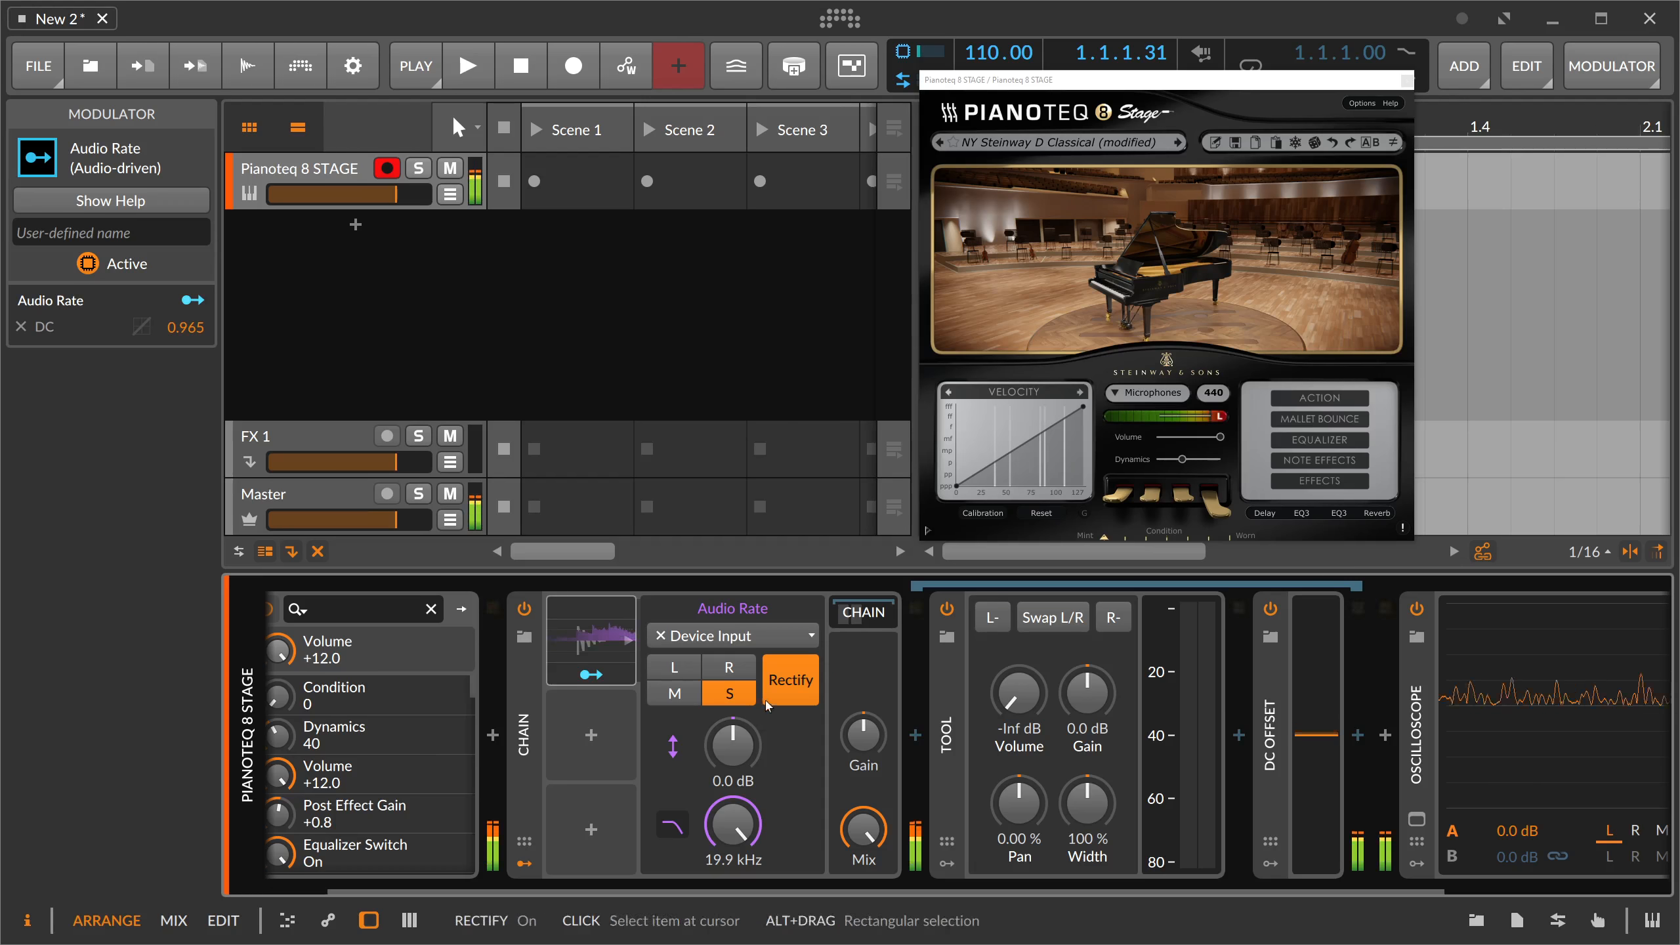
{"action": "left_click", "coordinate": [766, 692]}
Step: Set the Audio Rate modulator's channel selection to M and remove its modulation of the DC Offset's DC parameter
{"action": "left_click", "coordinate": [674, 667]}
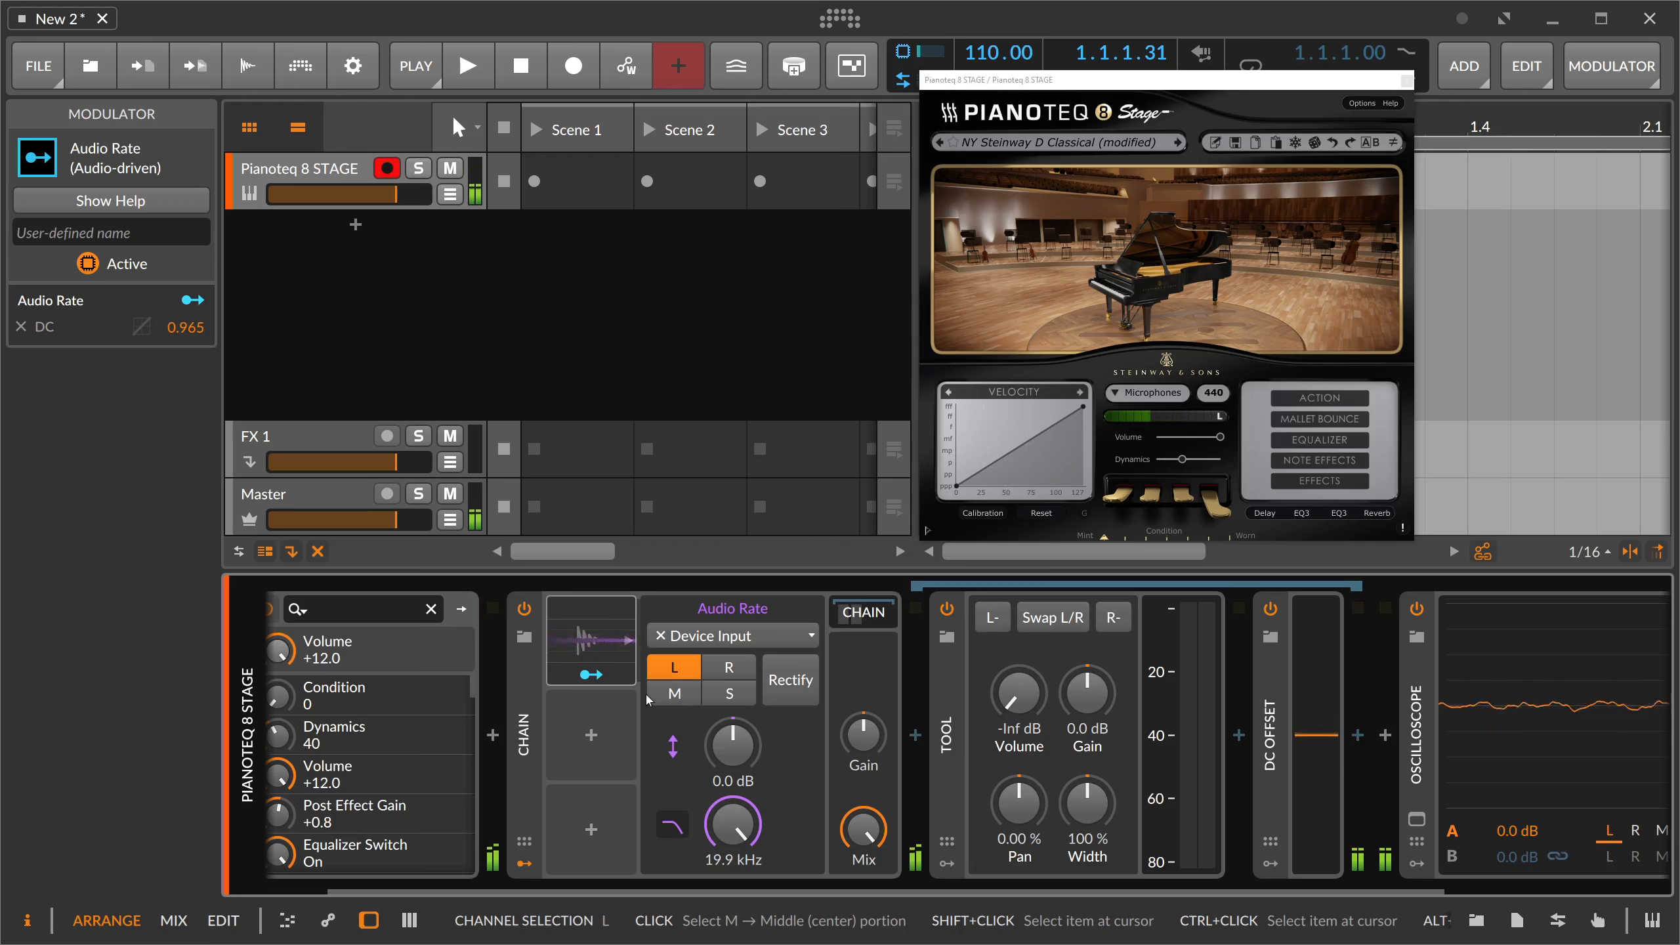
{"action": "left_click", "coordinate": [675, 695]}
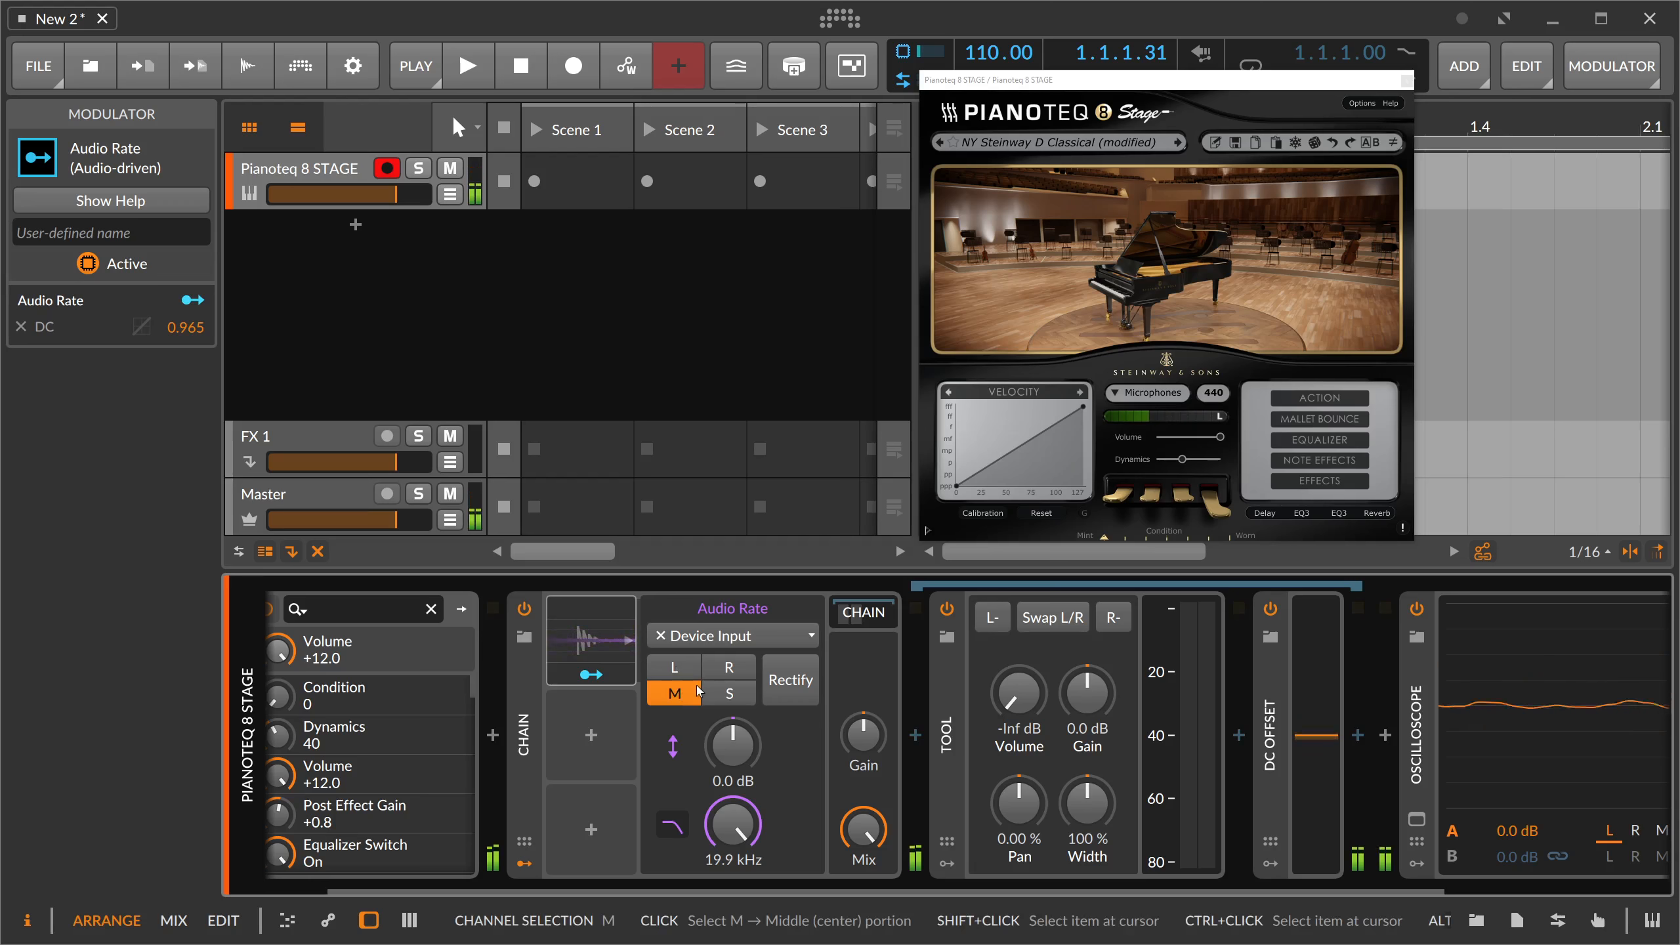
{"action": "left_click", "coordinate": [596, 675]}
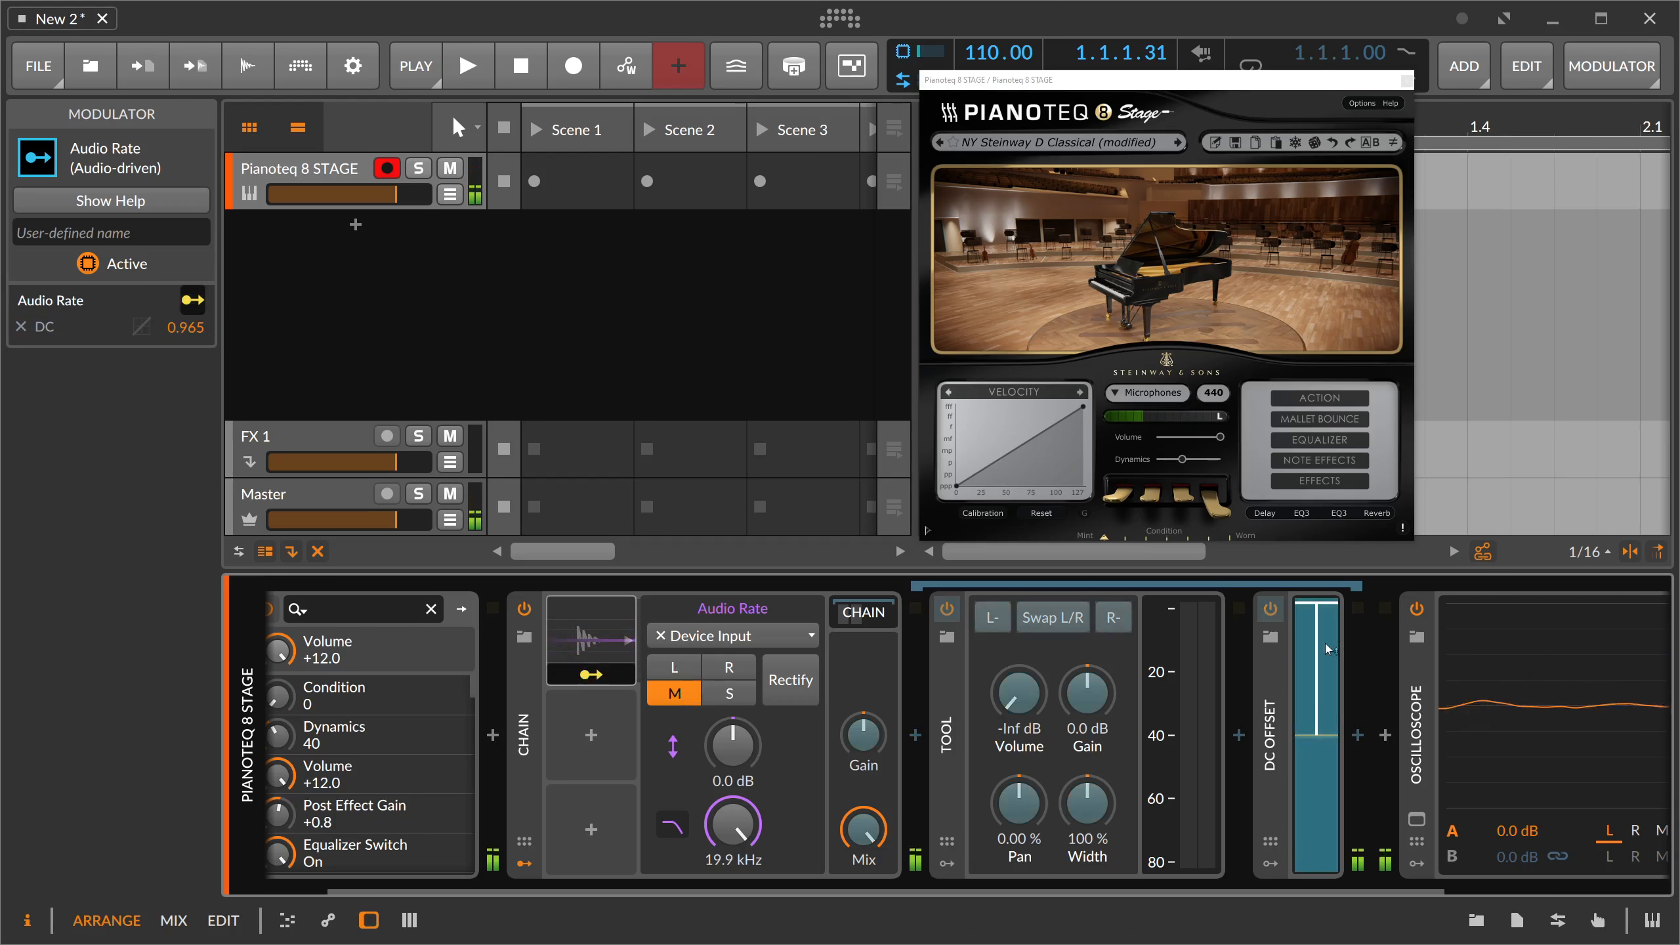
{"action": "double_click", "coordinate": [1317, 698]}
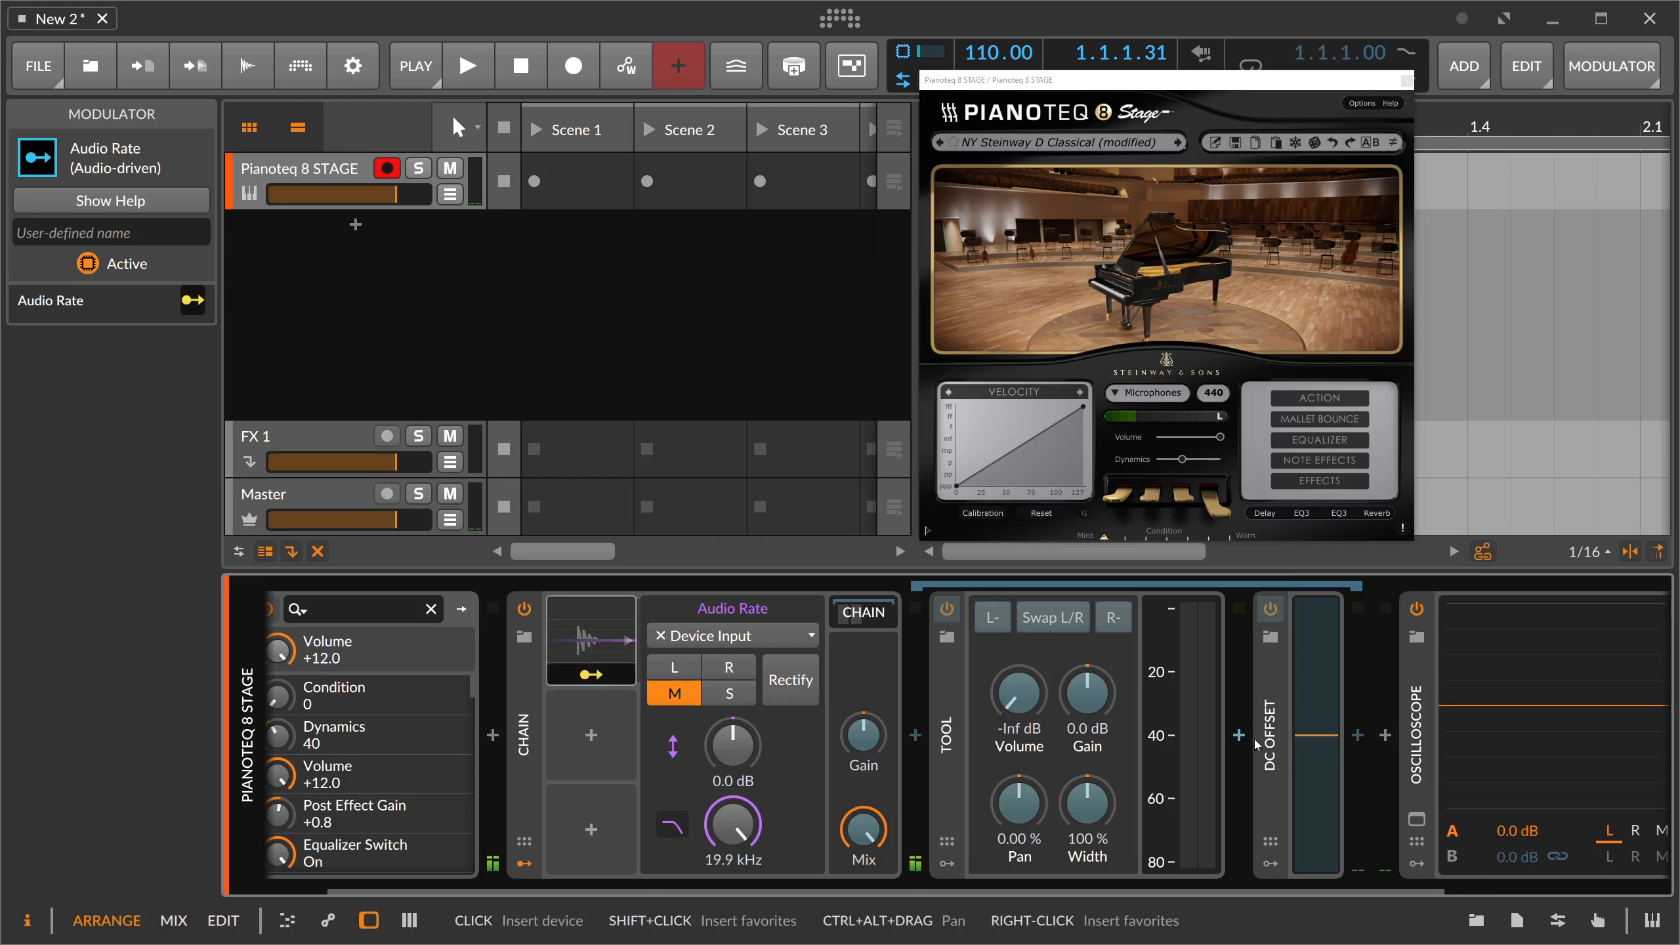
Step: Add a Polynom modulator to the Chain below the Audio Rate modulator and show its settings
{"action": "left_click", "coordinate": [591, 735]}
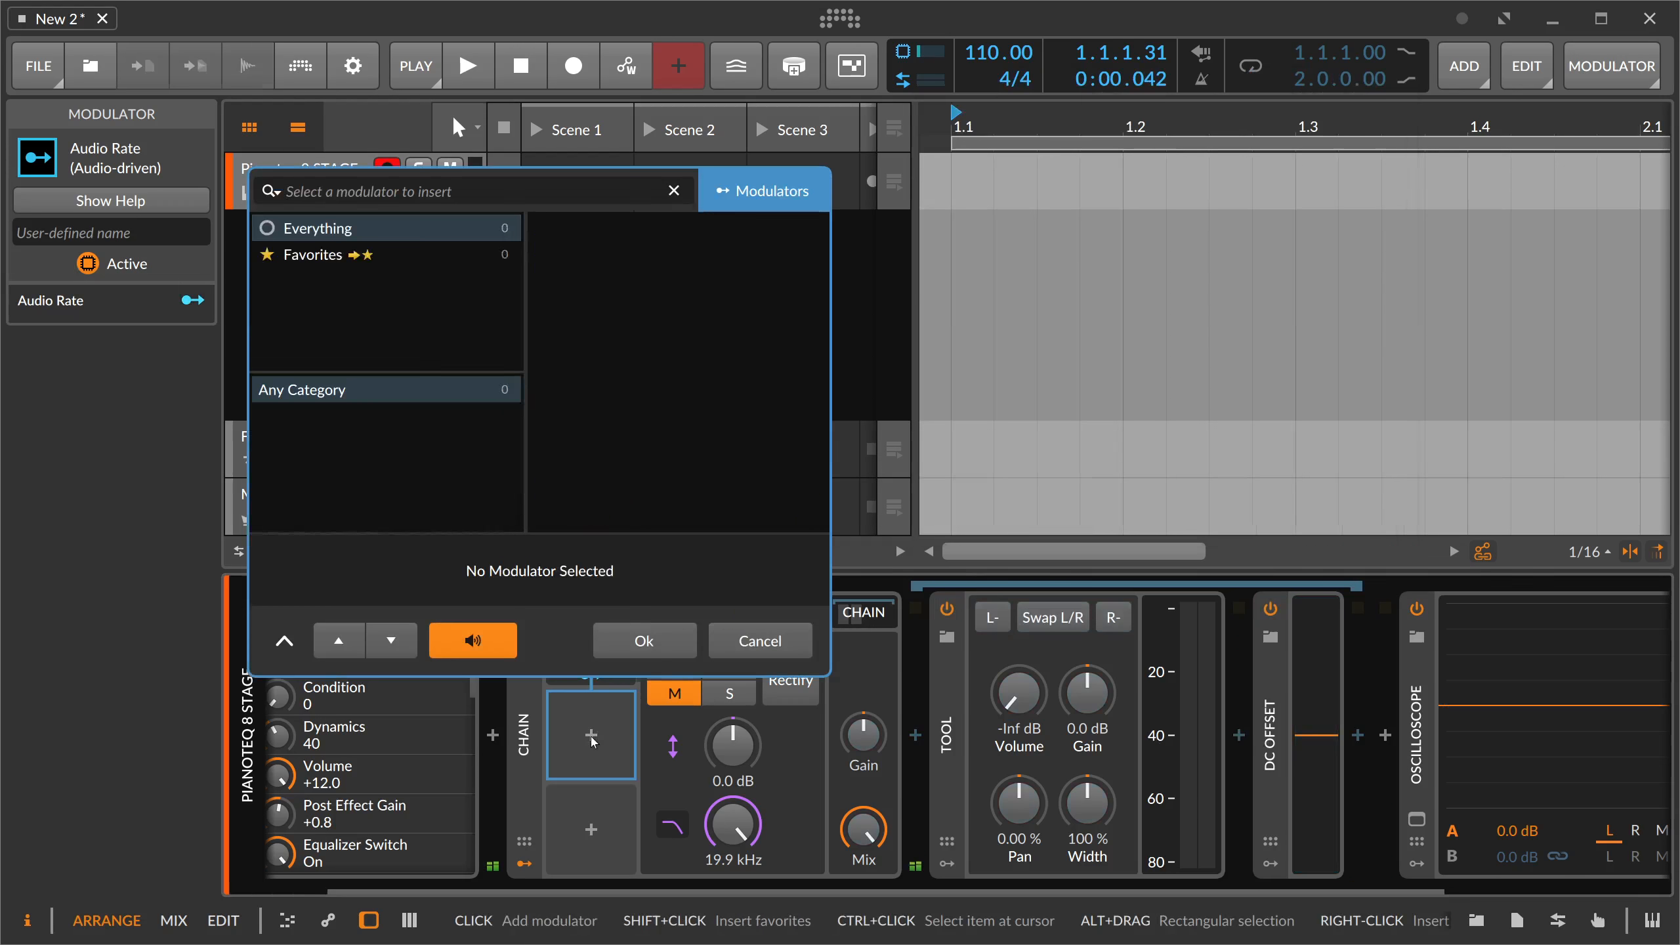
{"action": "type", "text": "poly"}
{"action": "left_click", "coordinate": [626, 228]}
{"action": "left_click", "coordinate": [643, 640]}
{"action": "left_click", "coordinate": [602, 656]}
{"action": "left_click", "coordinate": [591, 734]}
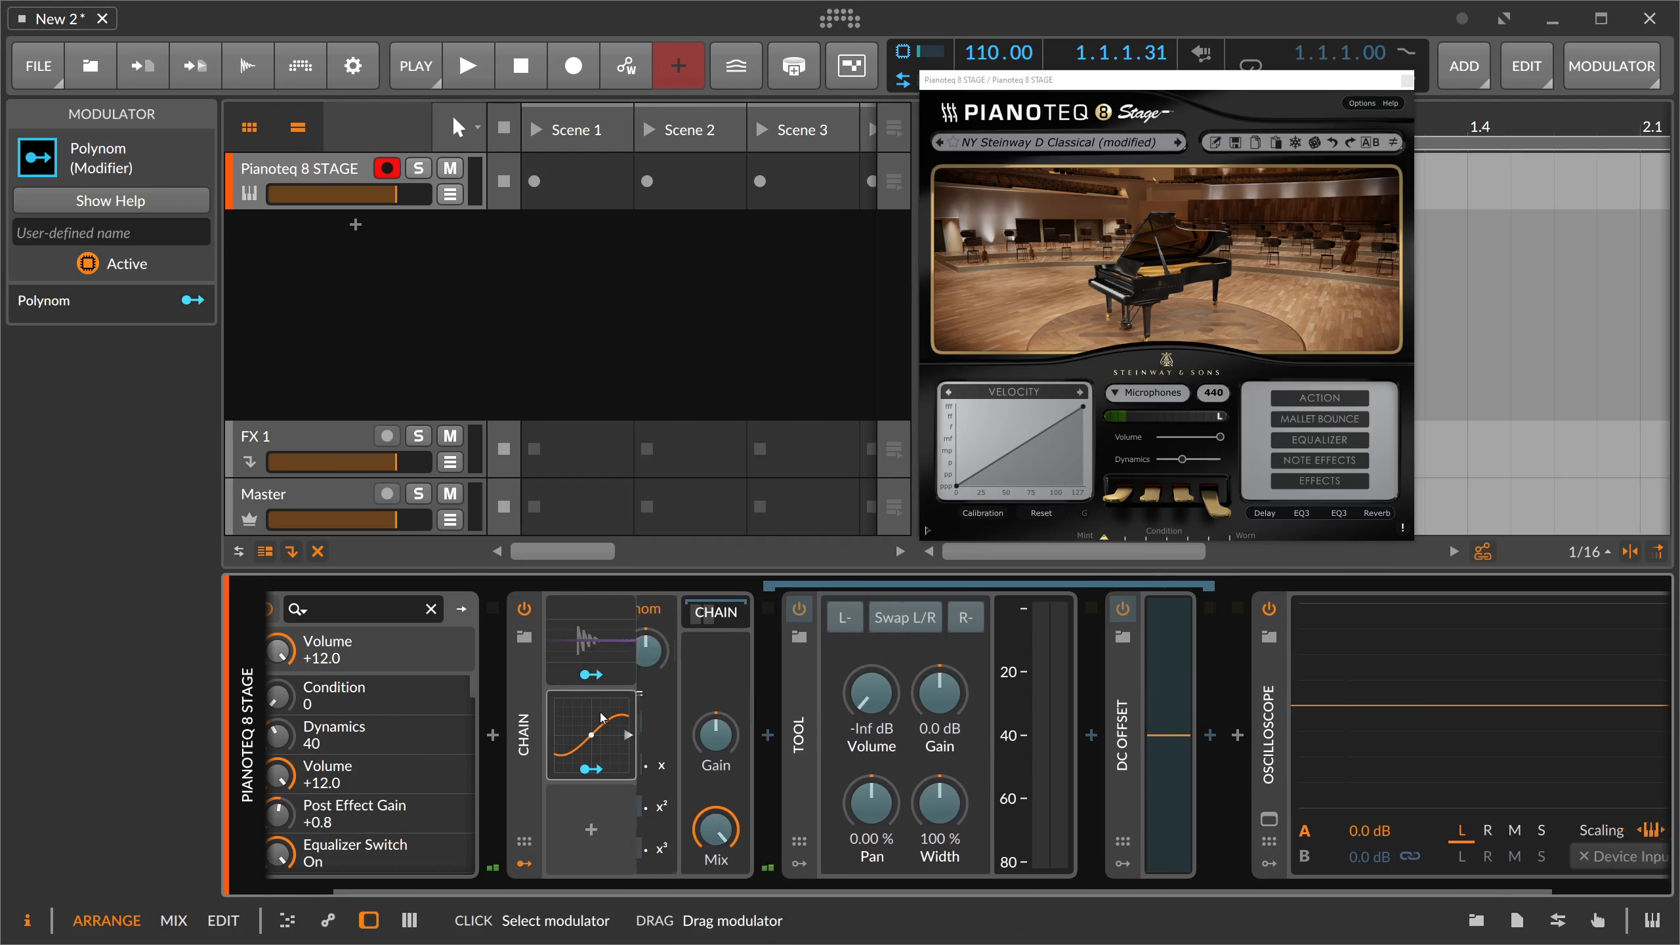
Step: Map the Audio Rate modulator to the Polynom's x input and the Polynom to the DC Offset's DC parameter at 0.960
{"action": "left_click_drag", "start_coordinate": [591, 675], "coordinate": [699, 644]}
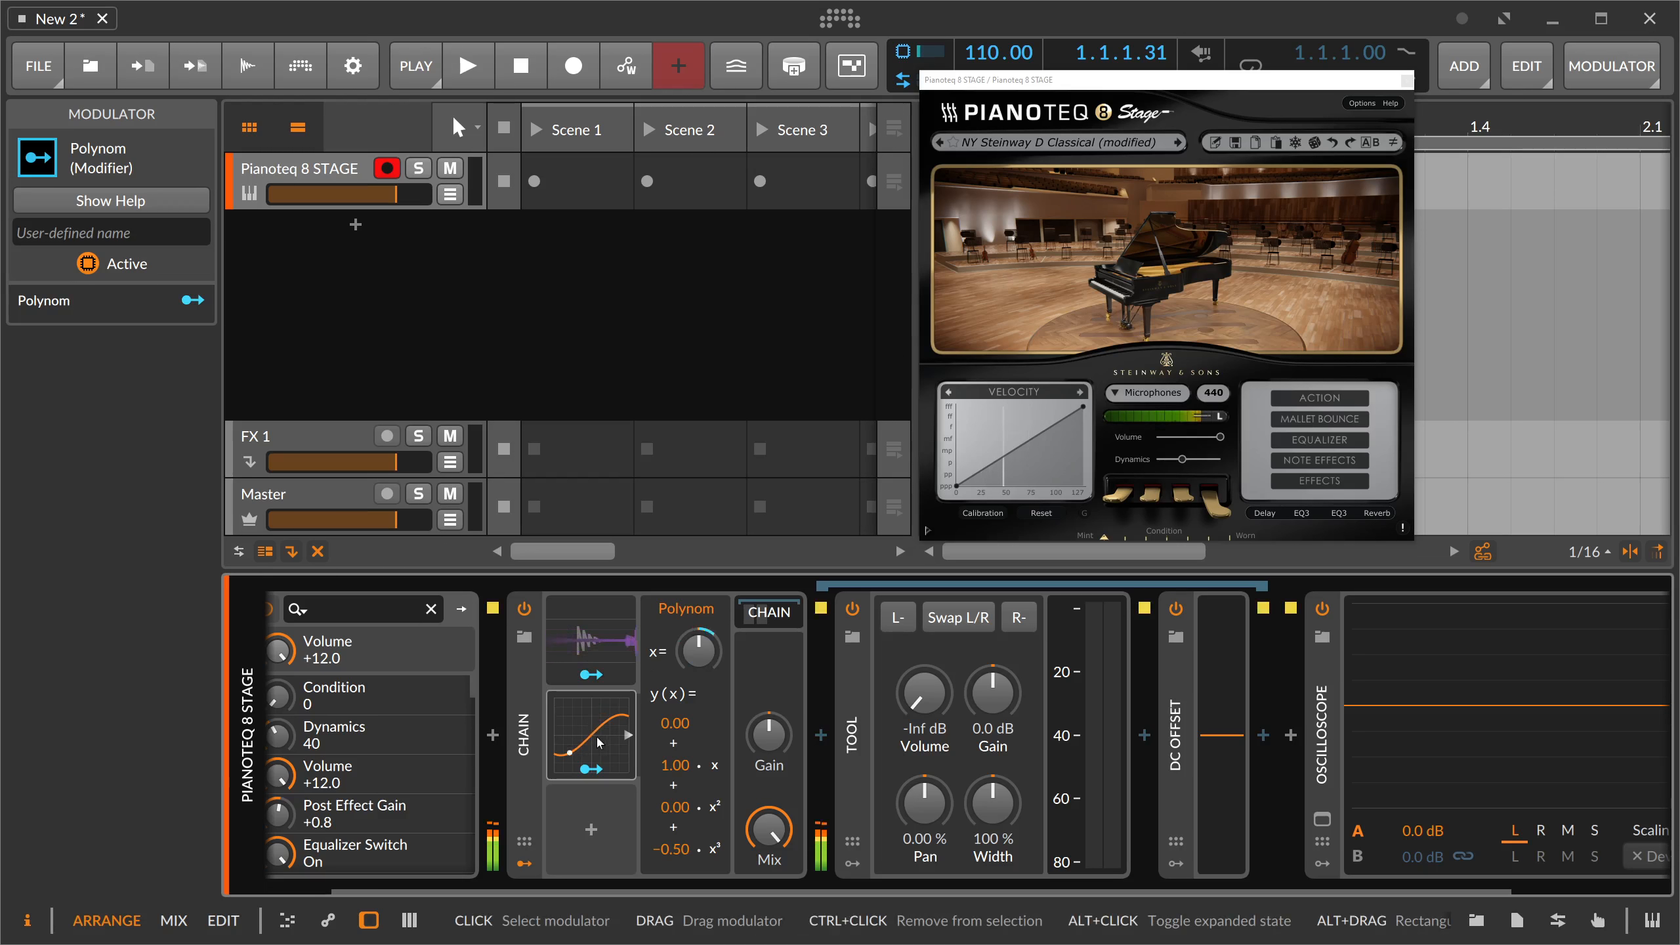
{"action": "left_click", "coordinate": [592, 770]}
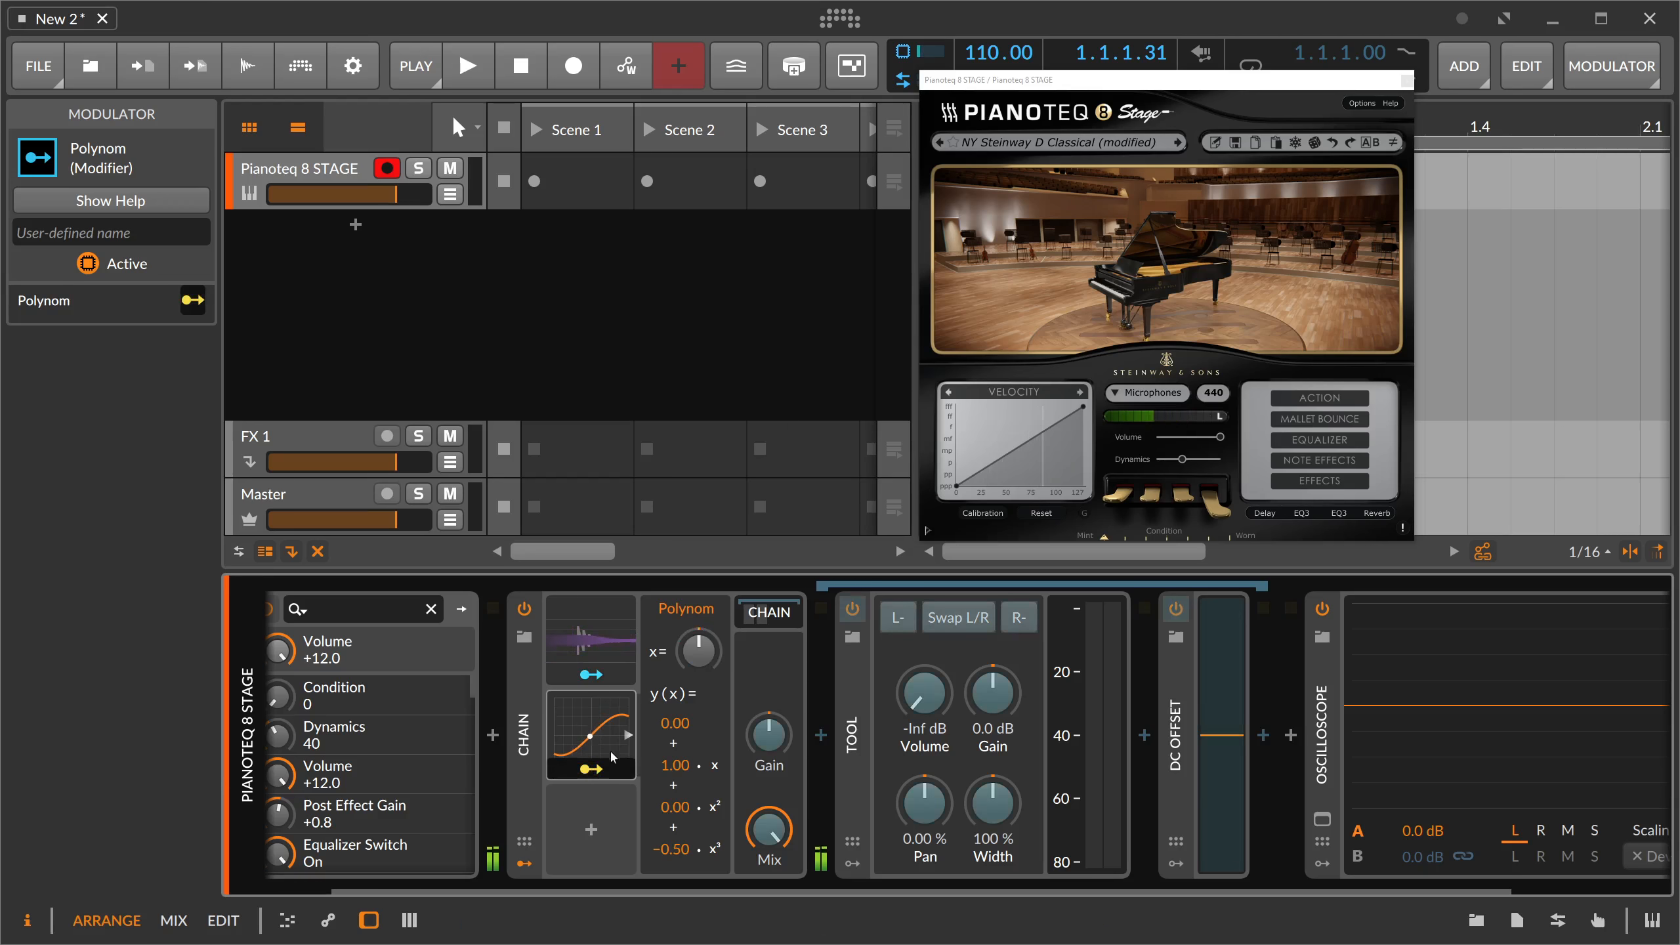
{"action": "left_click_drag", "start_coordinate": [1223, 735], "coordinate": [1222, 632]}
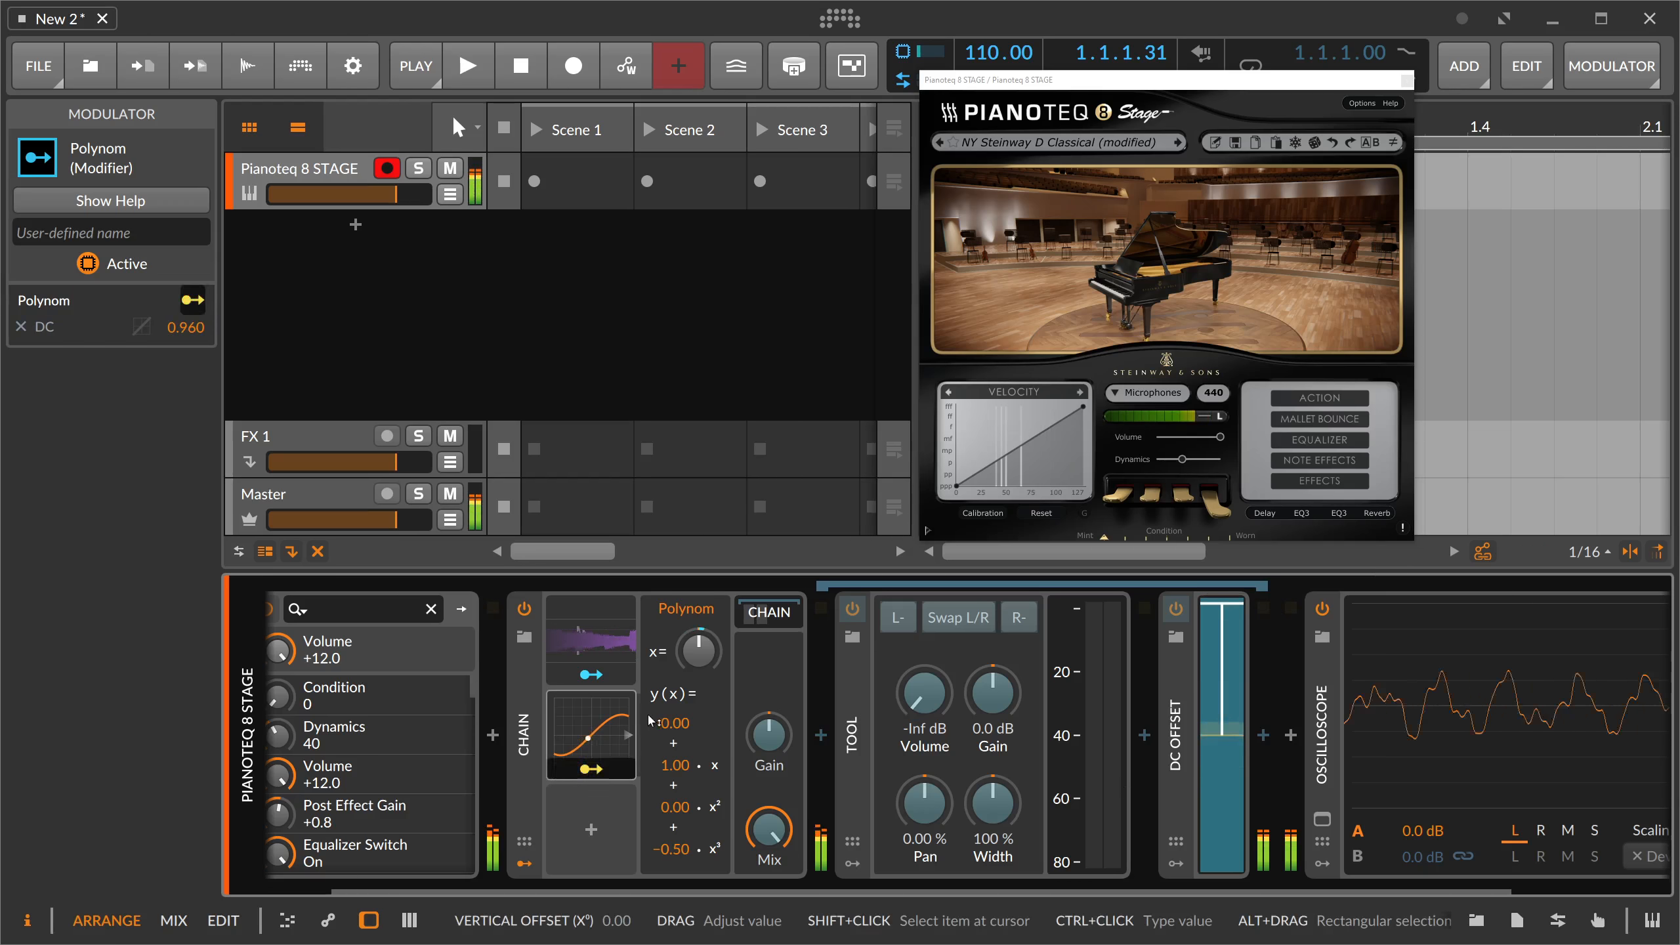
{"action": "left_click", "coordinate": [591, 769]}
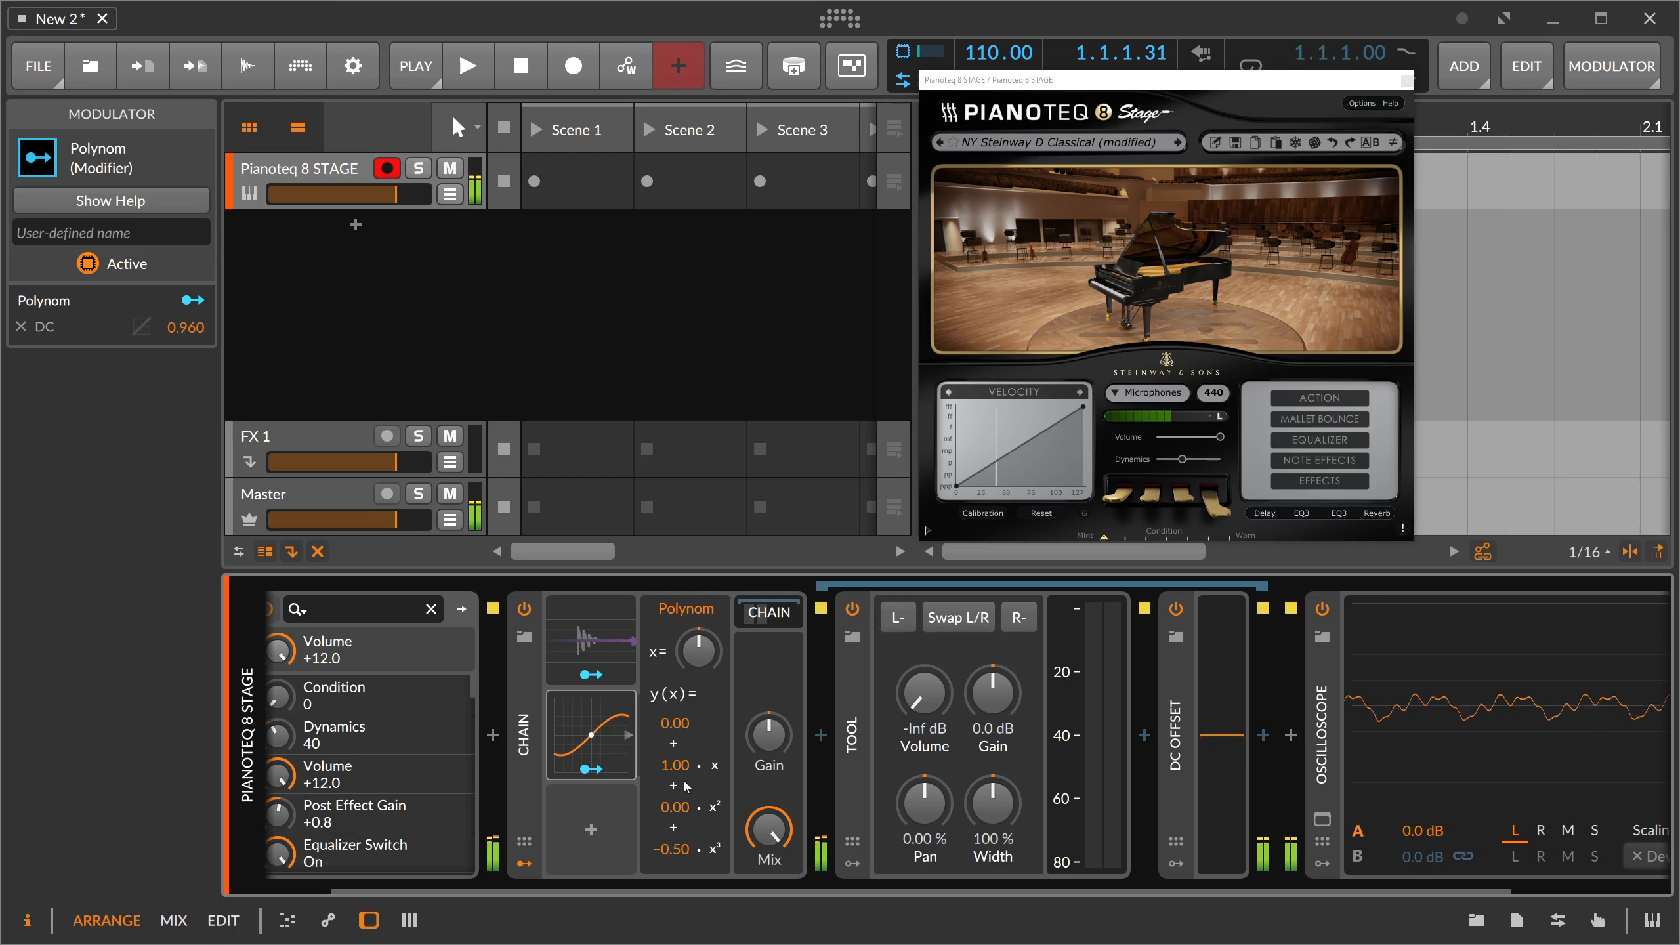
Step: Reshape the Polynom curve with coefficients of 2.00 for x, -0.59 for x² and -1.26 for x³
{"action": "left_click_drag", "start_coordinate": [675, 806], "coordinate": [680, 842]}
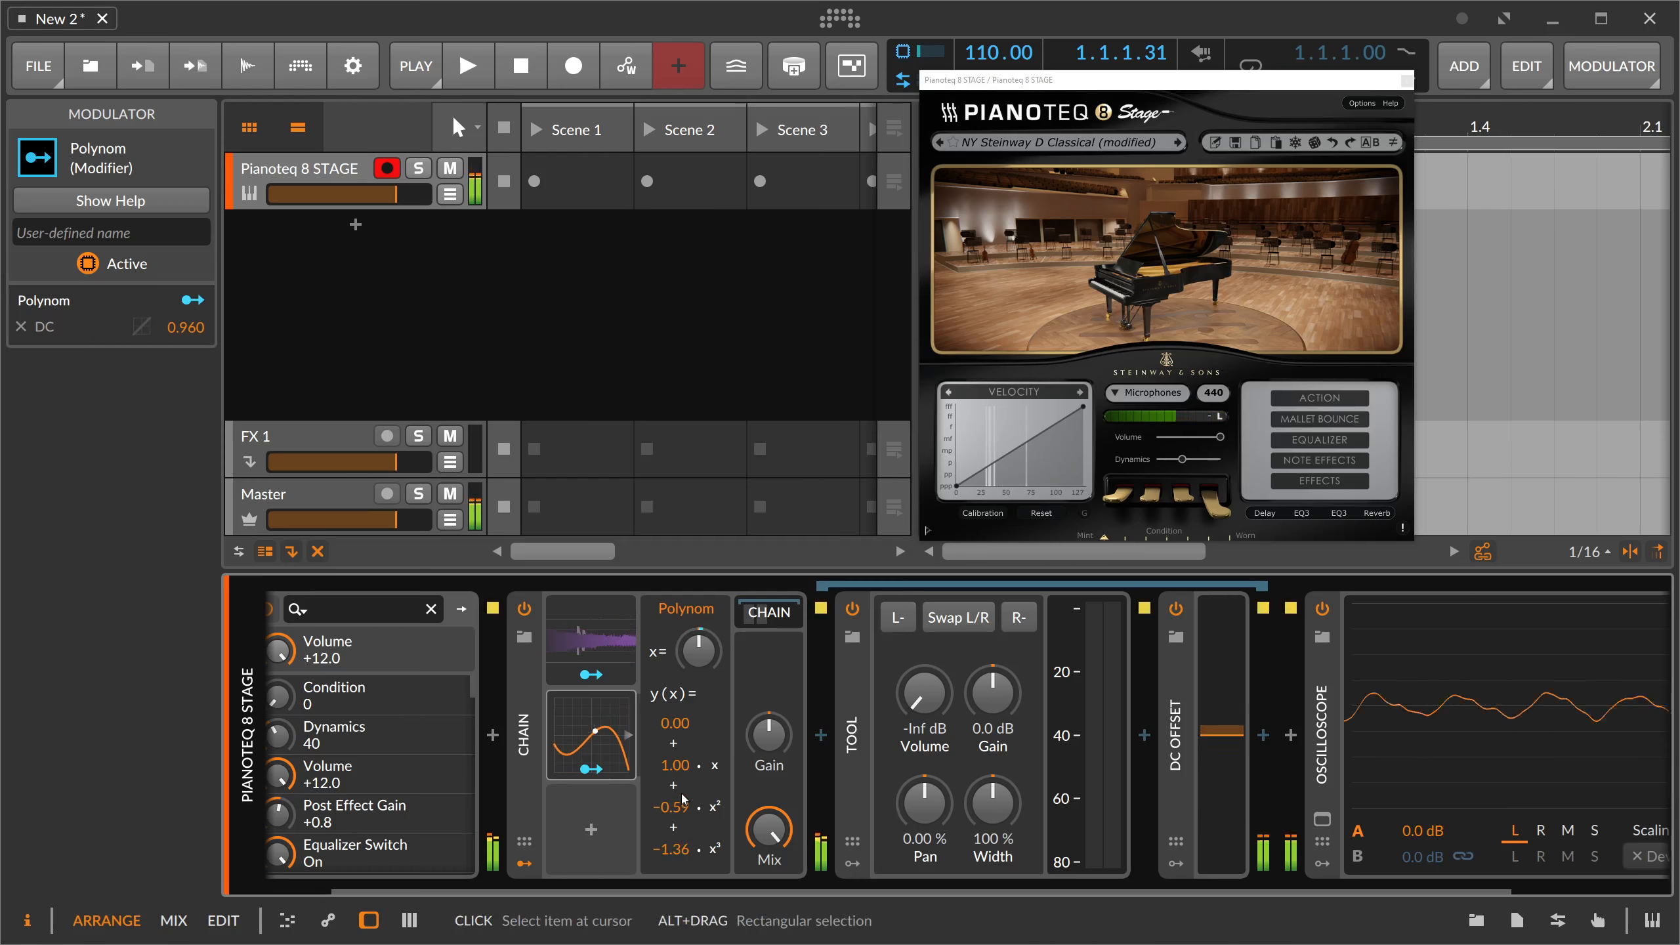
{"action": "left_click_drag", "start_coordinate": [676, 778], "coordinate": [676, 772]}
{"action": "left_click_drag", "start_coordinate": [675, 838], "coordinate": [674, 838]}
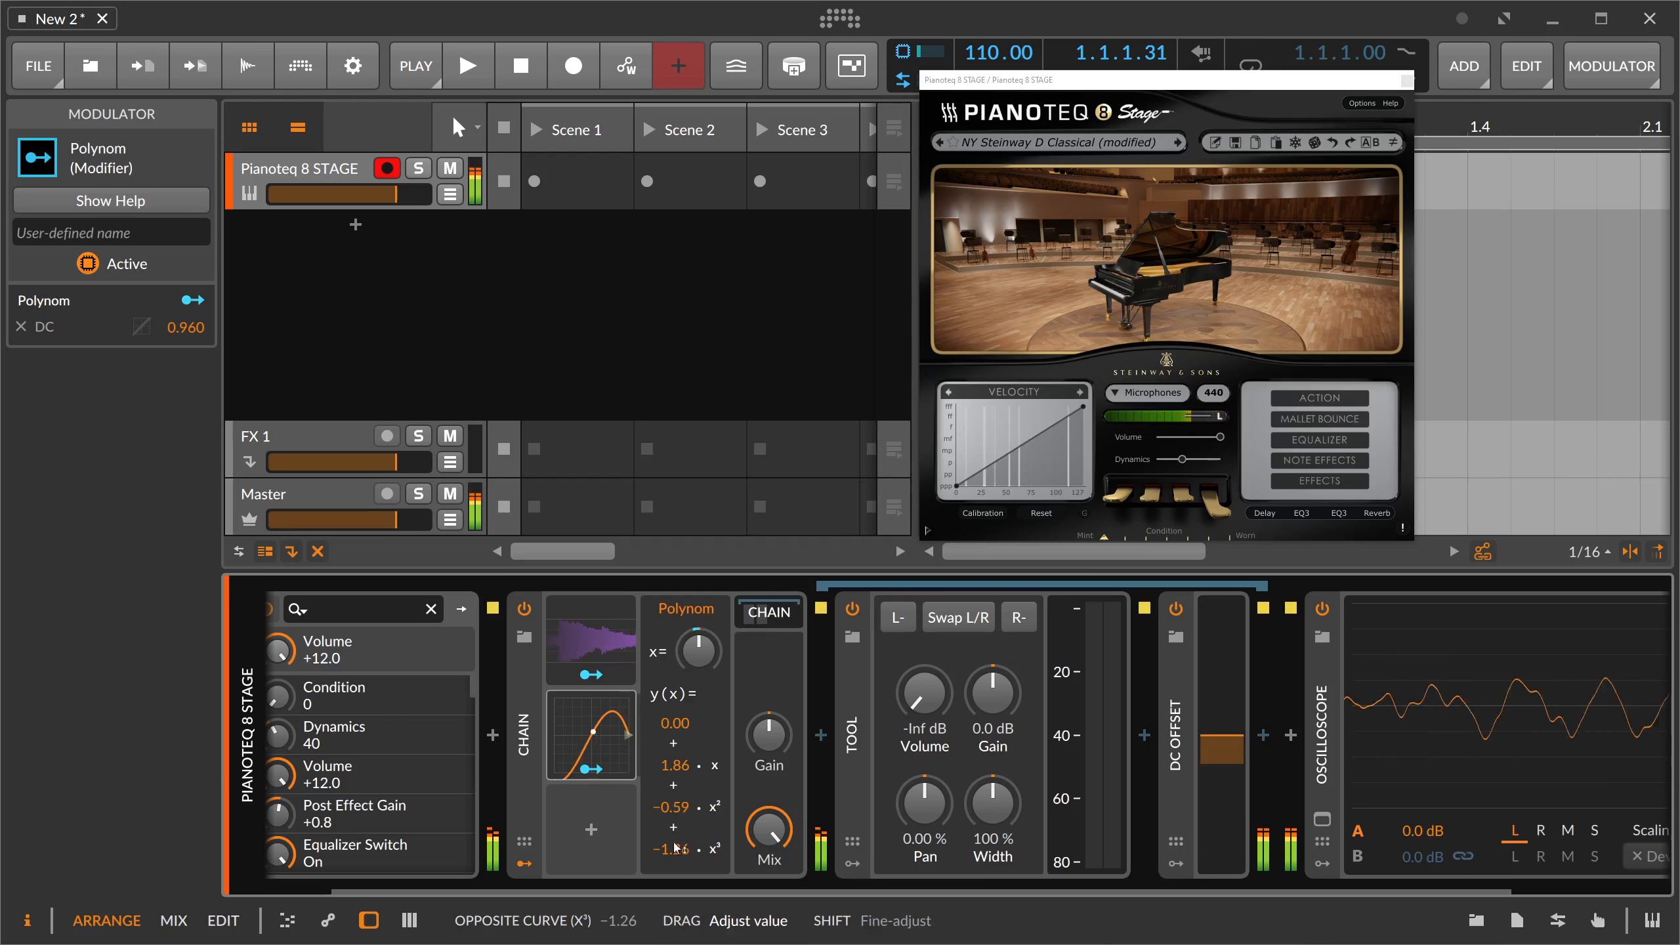
{"action": "left_click_drag", "start_coordinate": [674, 766], "coordinate": [675, 757]}
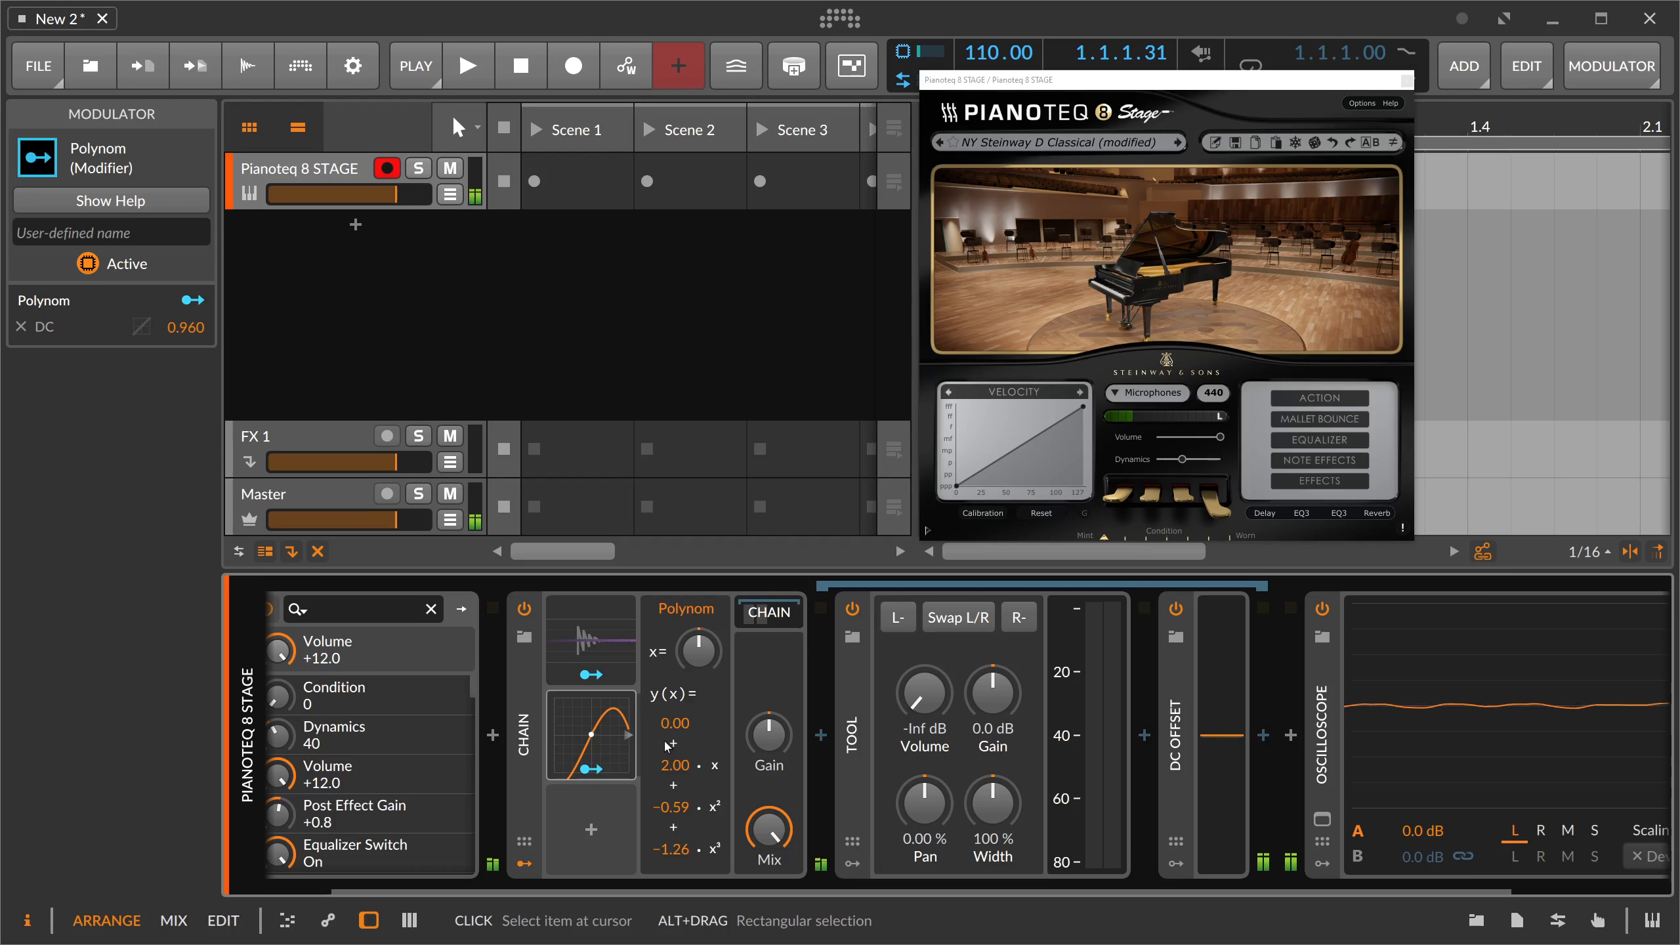
Step: Delete the Polynom modulator and add a Quantize modulator in its place
{"action": "left_click", "coordinate": [597, 722]}
{"action": "key", "text": "Delete"}
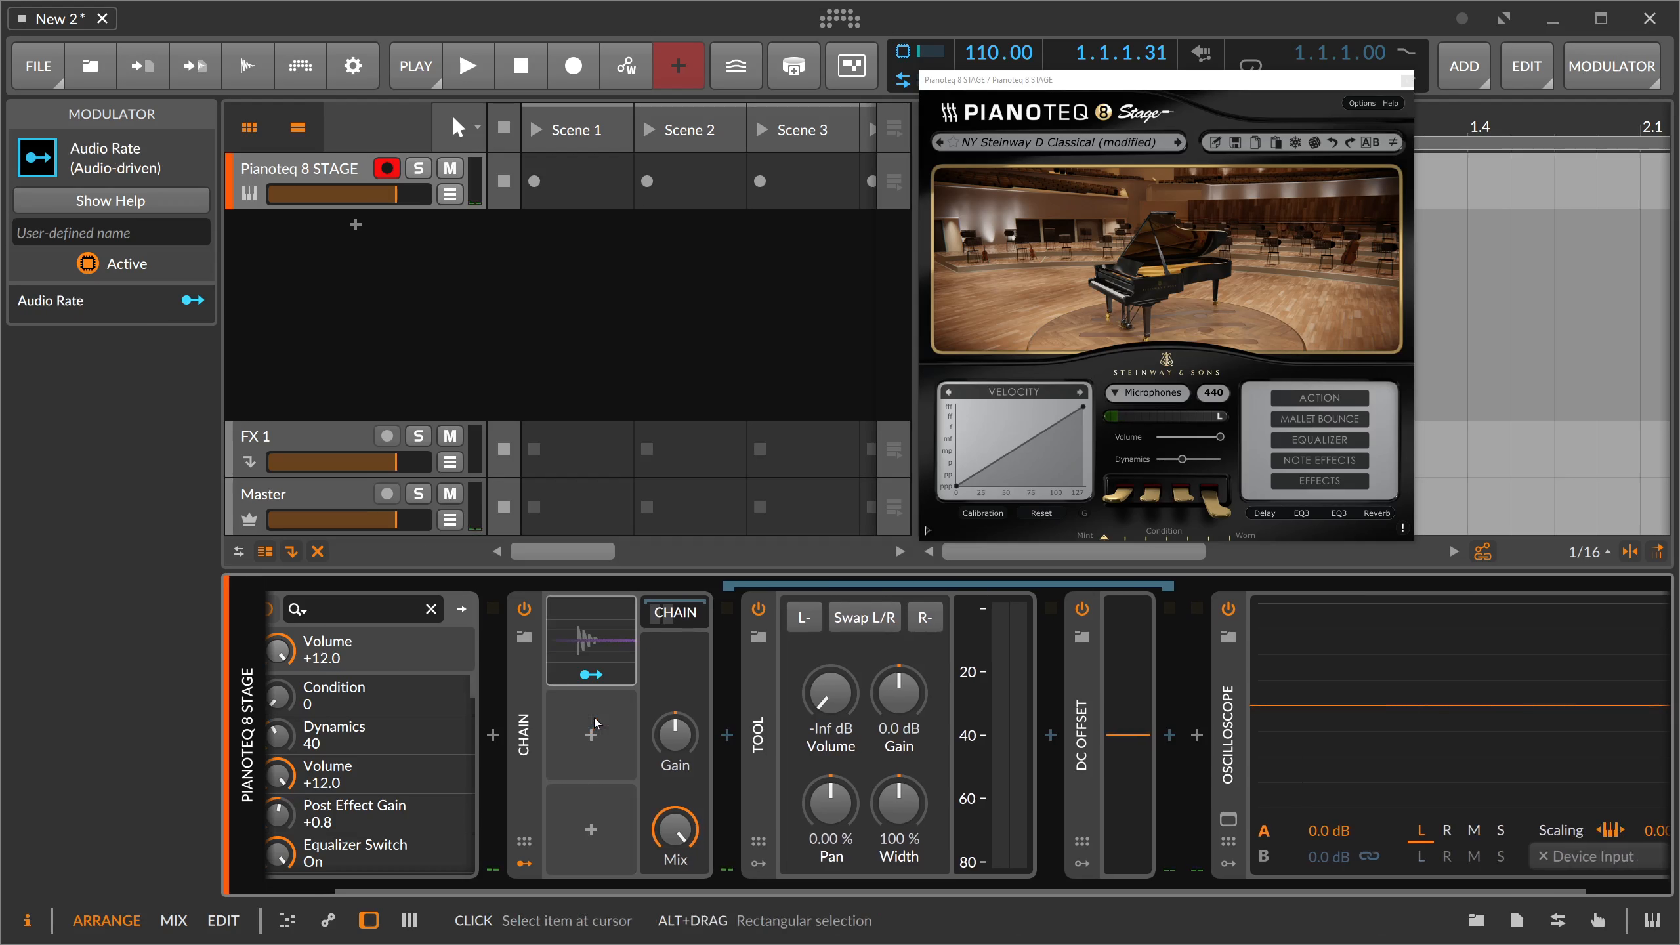
{"action": "left_click", "coordinate": [591, 735]}
{"action": "type", "text": "wus"}
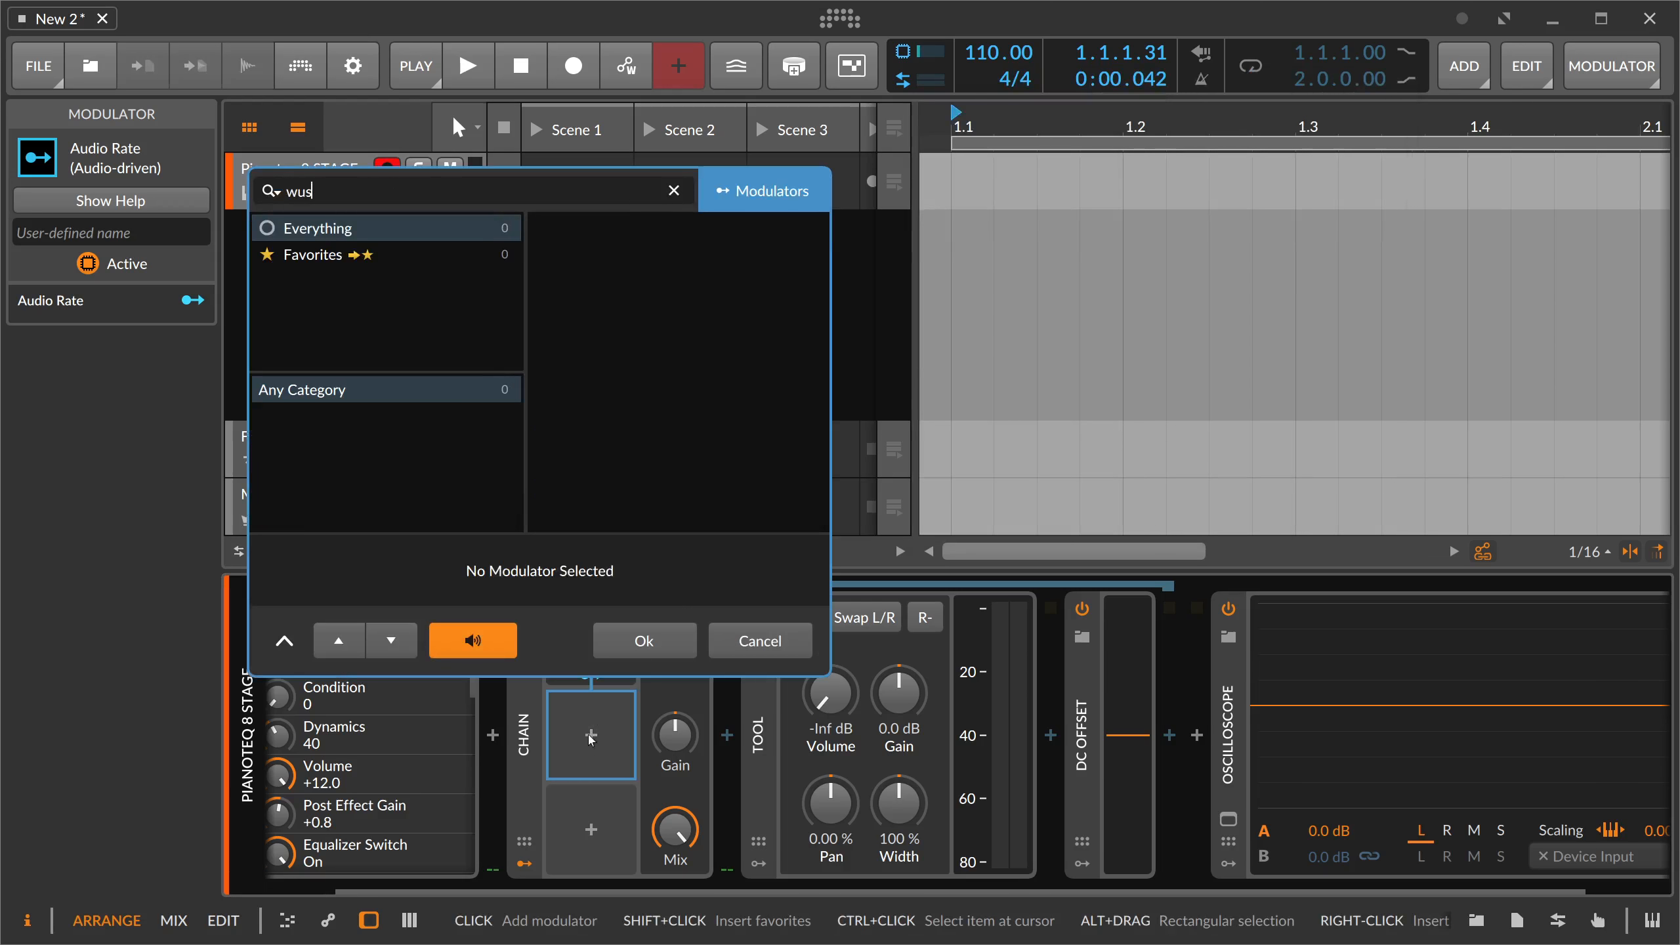
{"action": "key", "text": "BackSpace"}
{"action": "key", "text": "BackSpace"}
{"action": "key", "text": "BackSpace"}
{"action": "type", "text": "quan"}
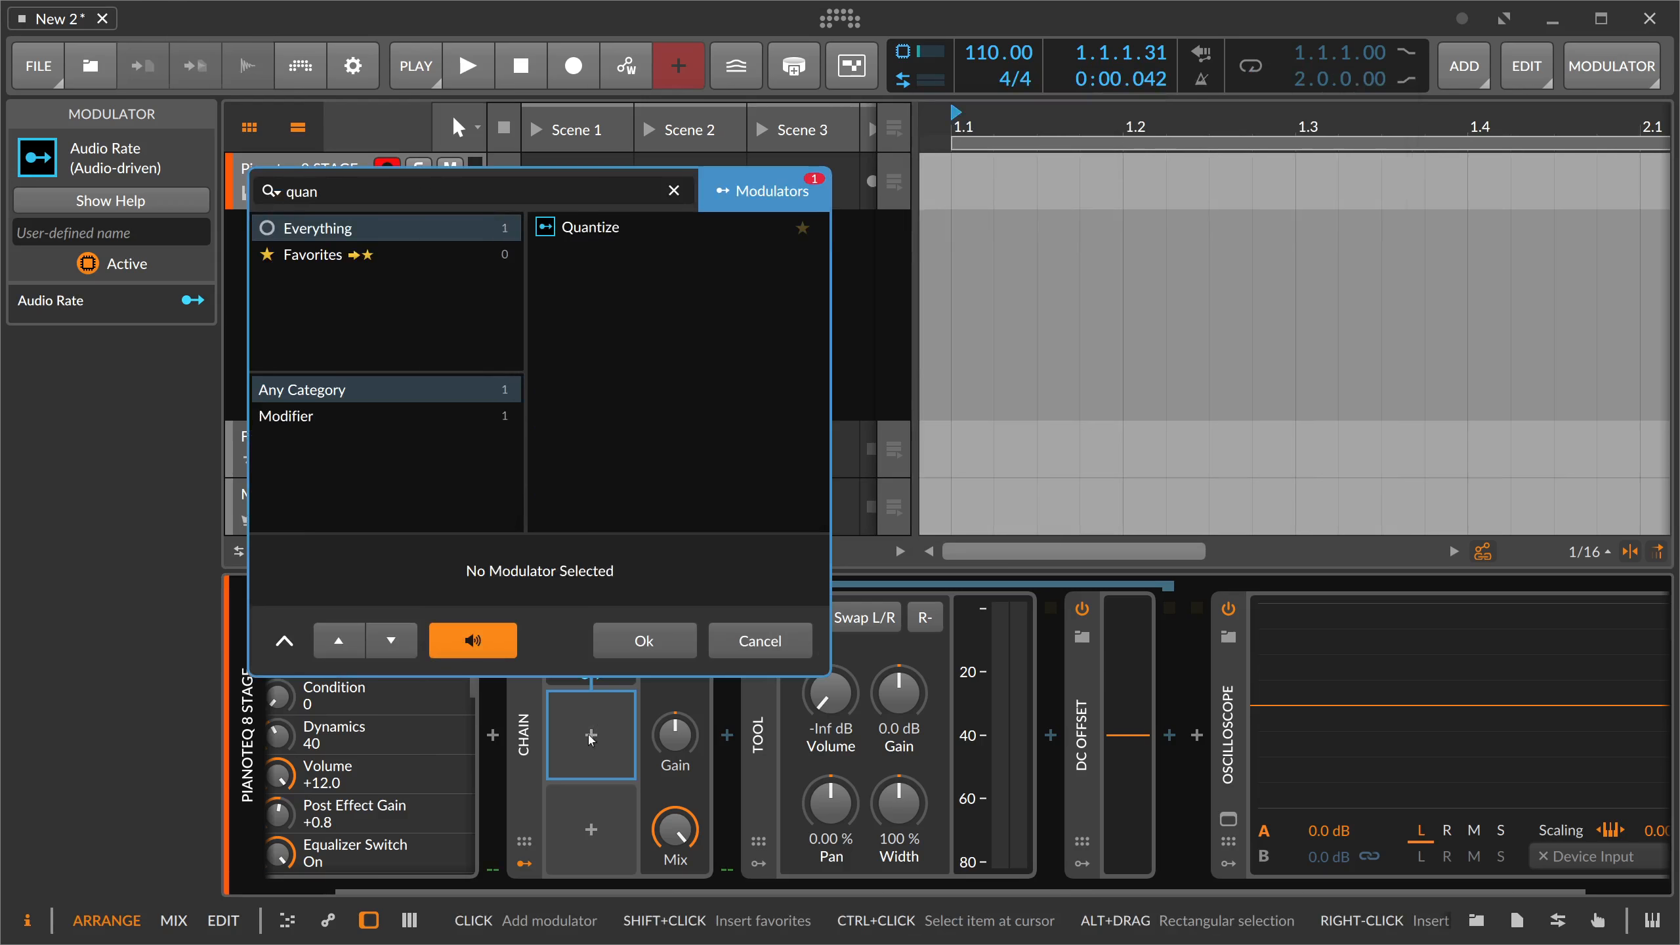
{"action": "key", "text": "Return"}
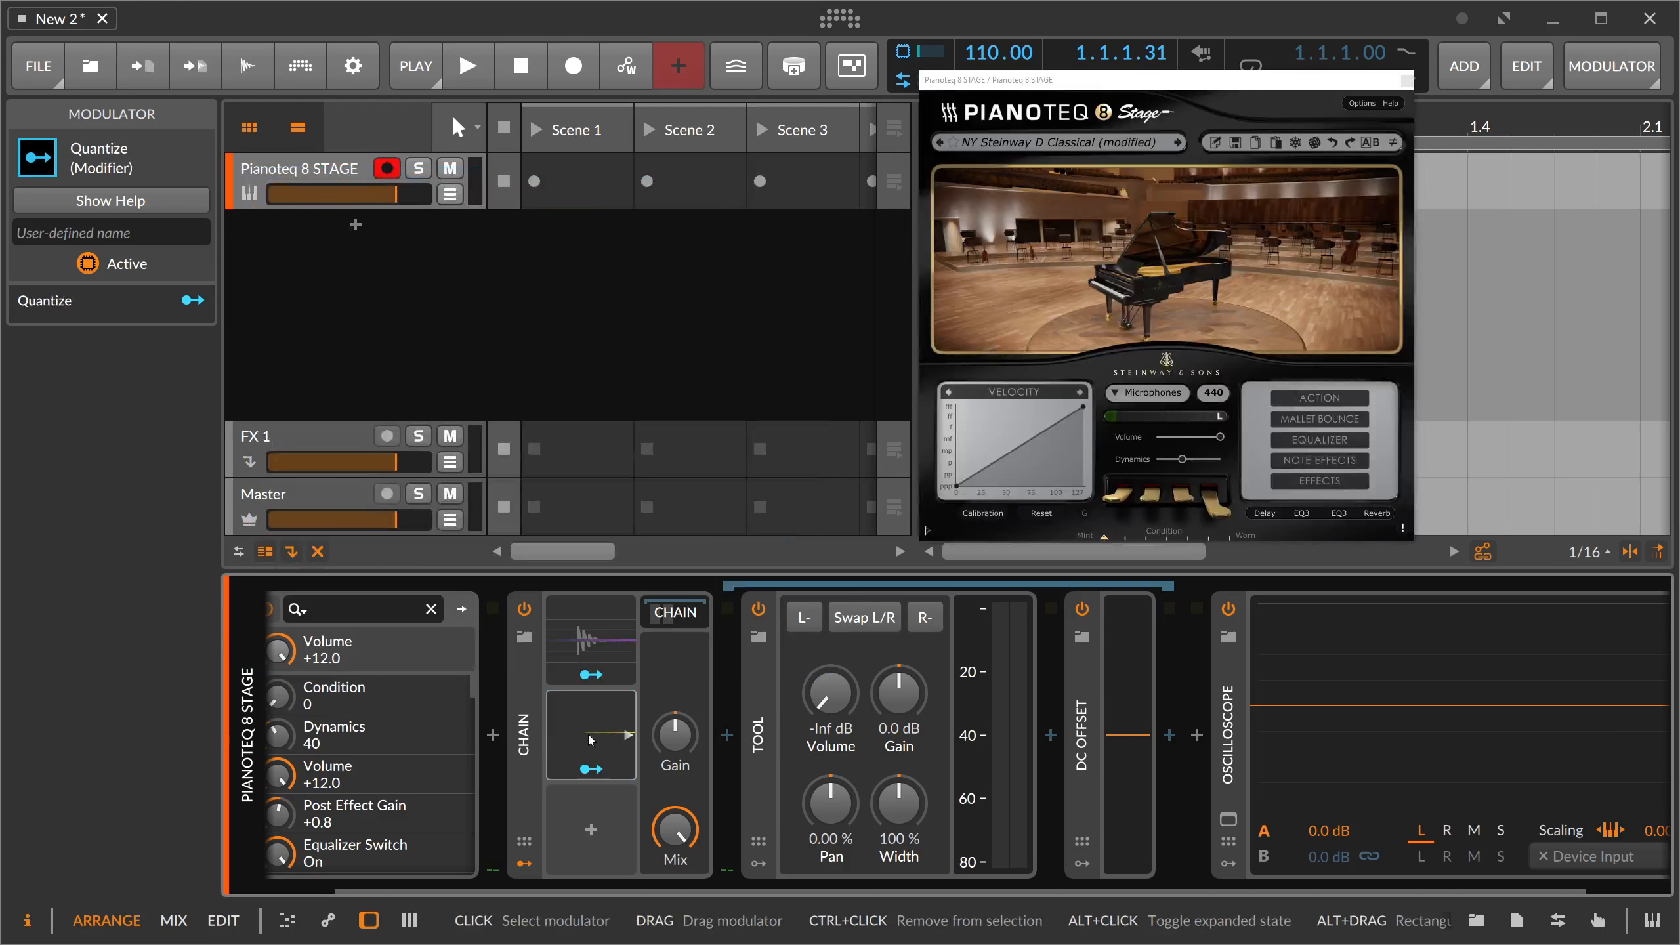
Step: Map the Audio Rate modulator to Quantize's Input and Quantize to the DC Offset's DC parameter with a modulation of 0.990
{"action": "left_click", "coordinate": [590, 646]}
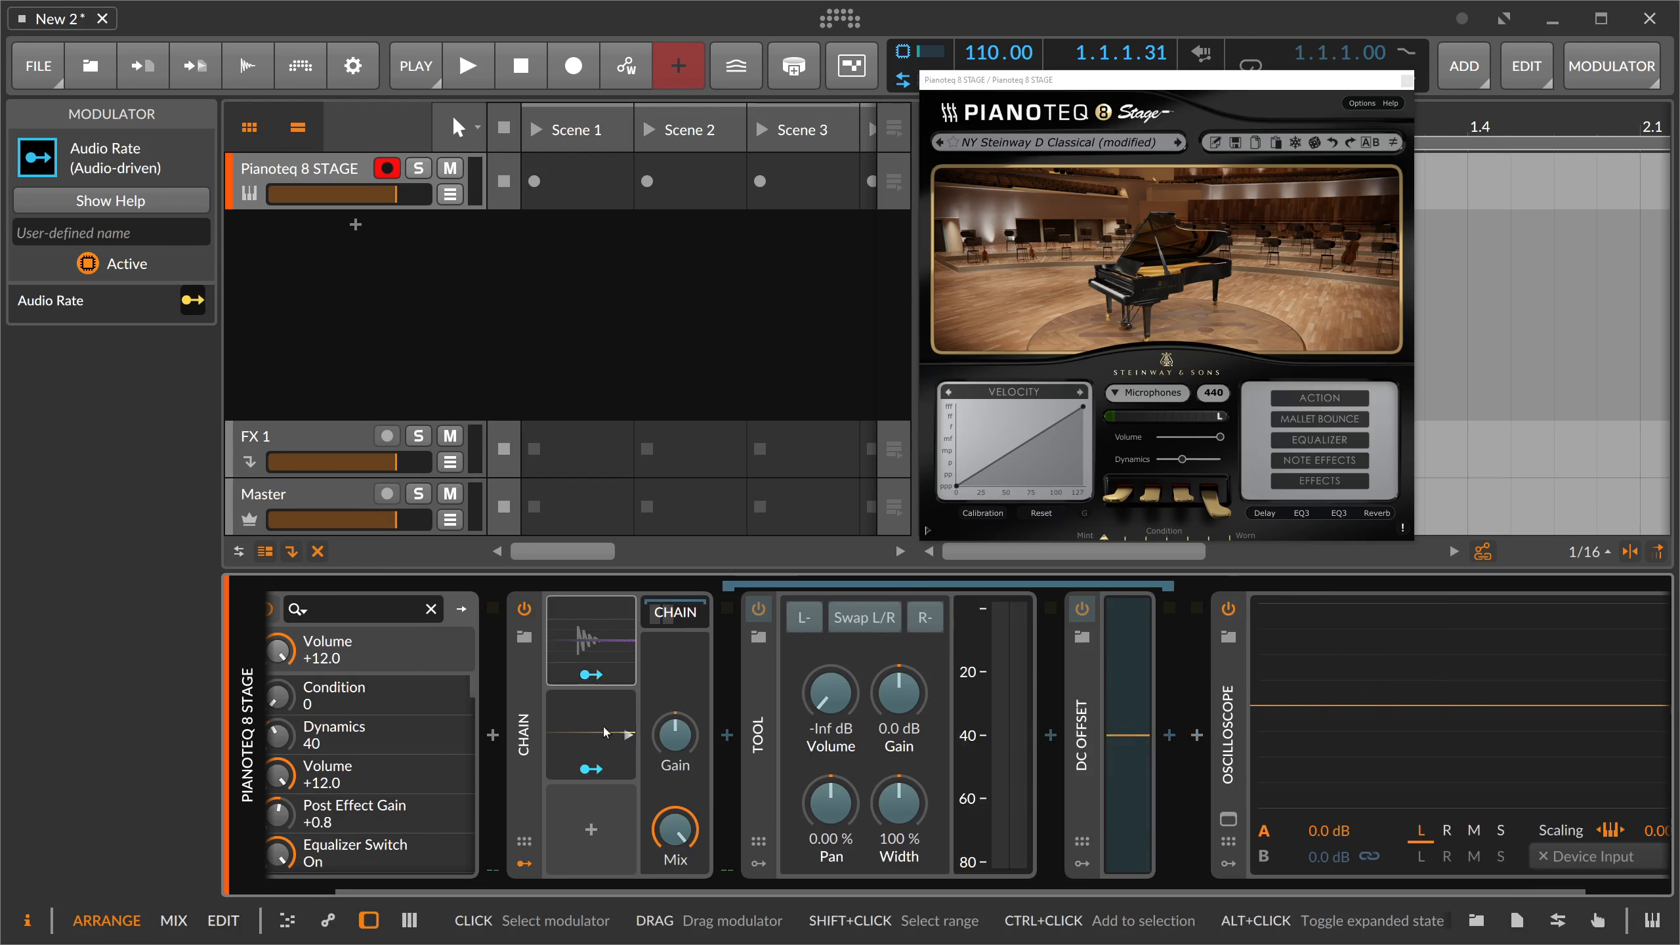
{"action": "left_click", "coordinate": [601, 714]}
{"action": "left_click_drag", "start_coordinate": [688, 674], "coordinate": [688, 596]}
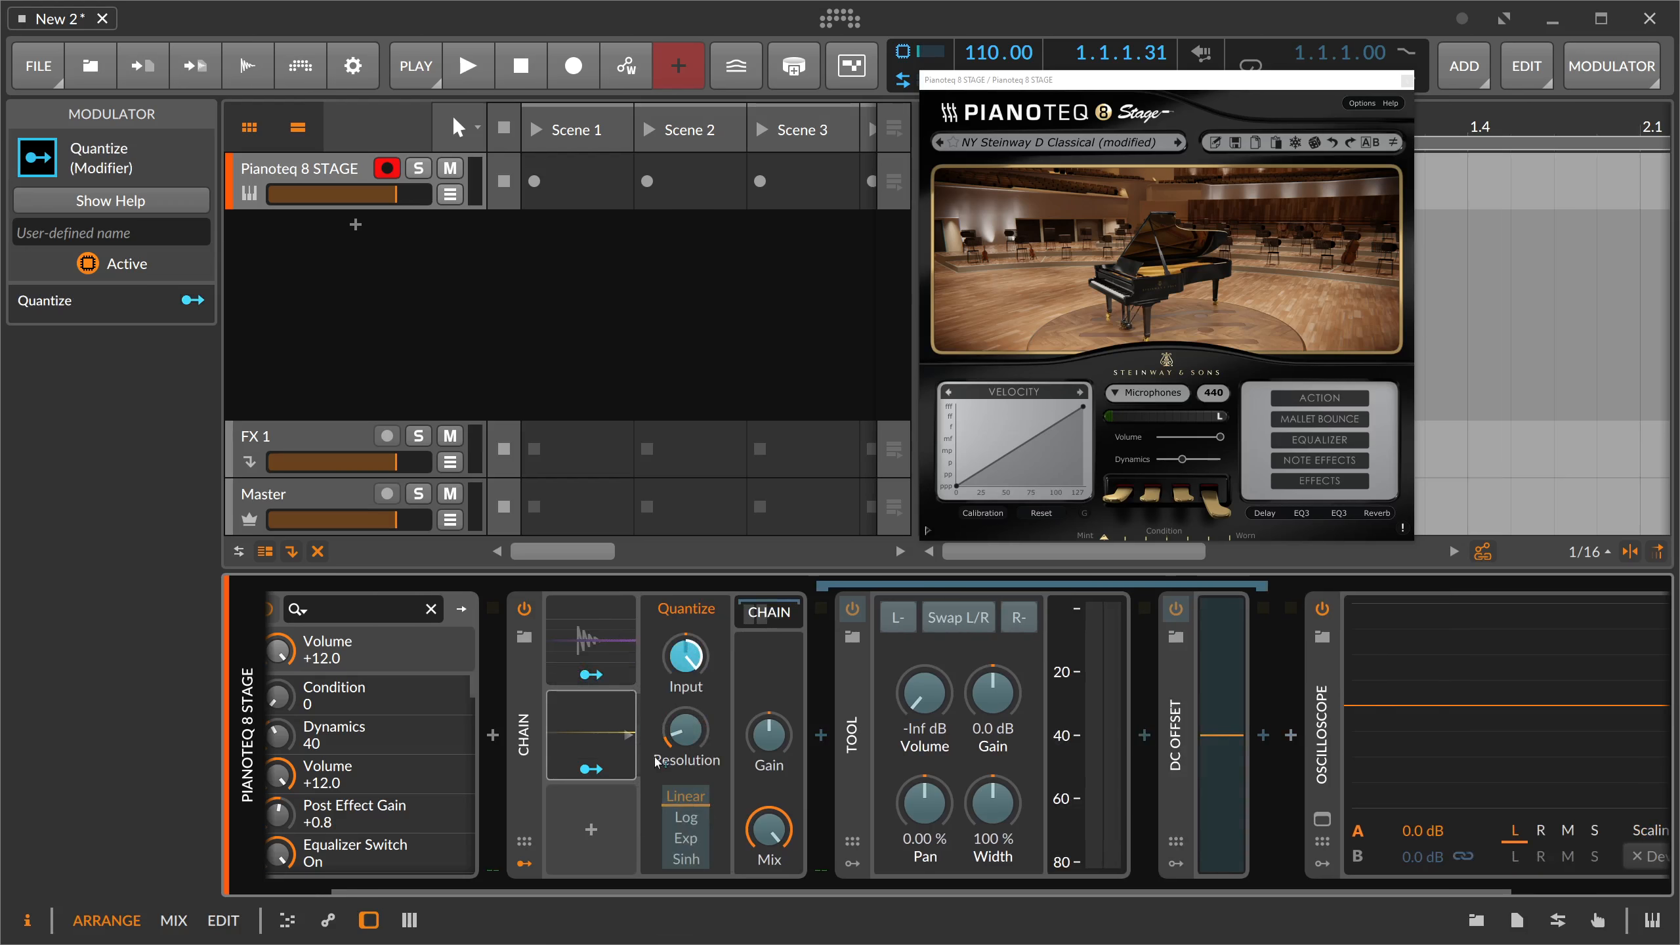
{"action": "left_click", "coordinate": [590, 768]}
{"action": "left_click_drag", "start_coordinate": [1242, 739], "coordinate": [1241, 598]}
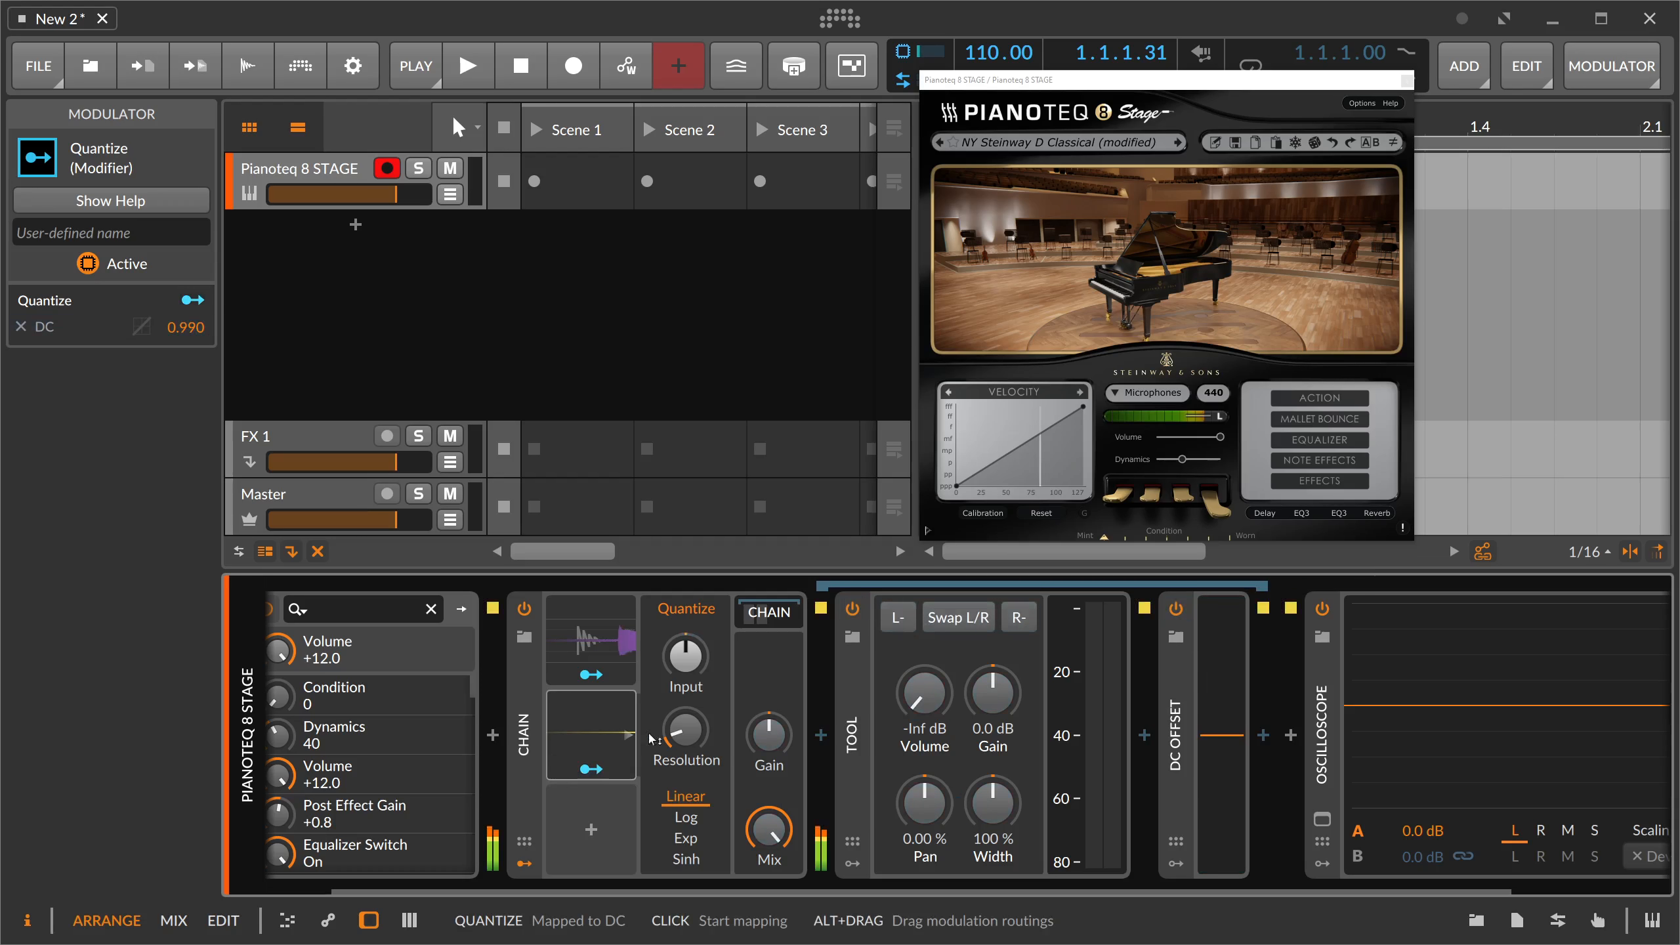
Step: Vary the Quantize modulator's Resolution with the Linear distribution and with the Log distribution
{"action": "left_click_drag", "start_coordinate": [685, 730], "coordinate": [693, 799]}
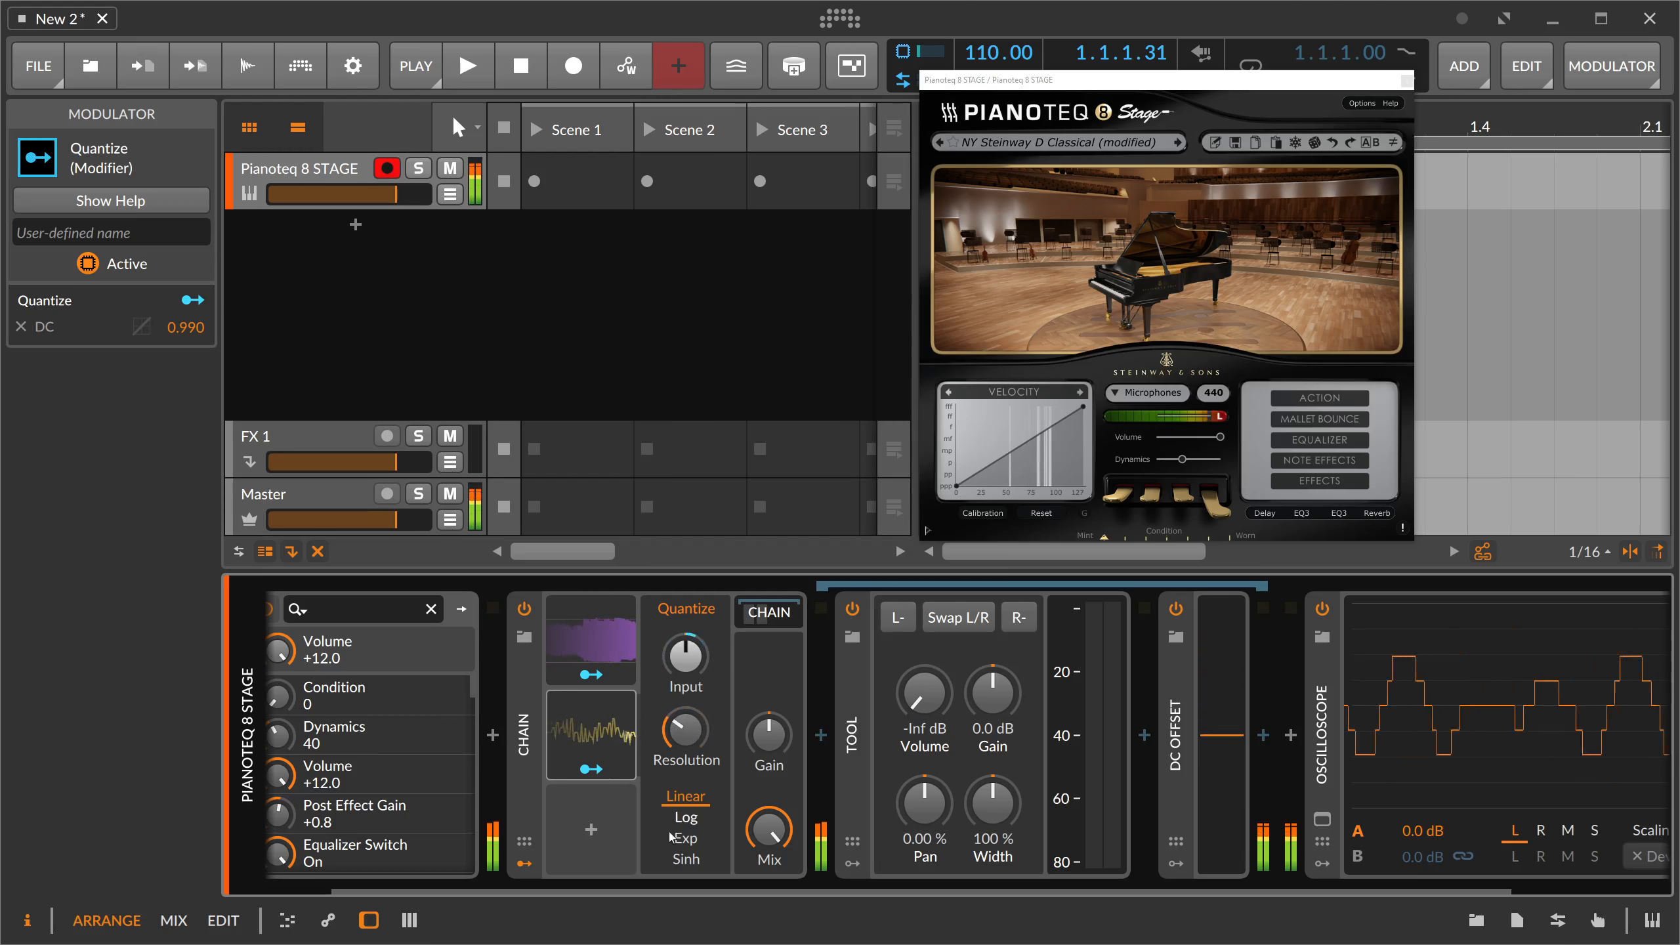
{"action": "left_click", "coordinate": [685, 818]}
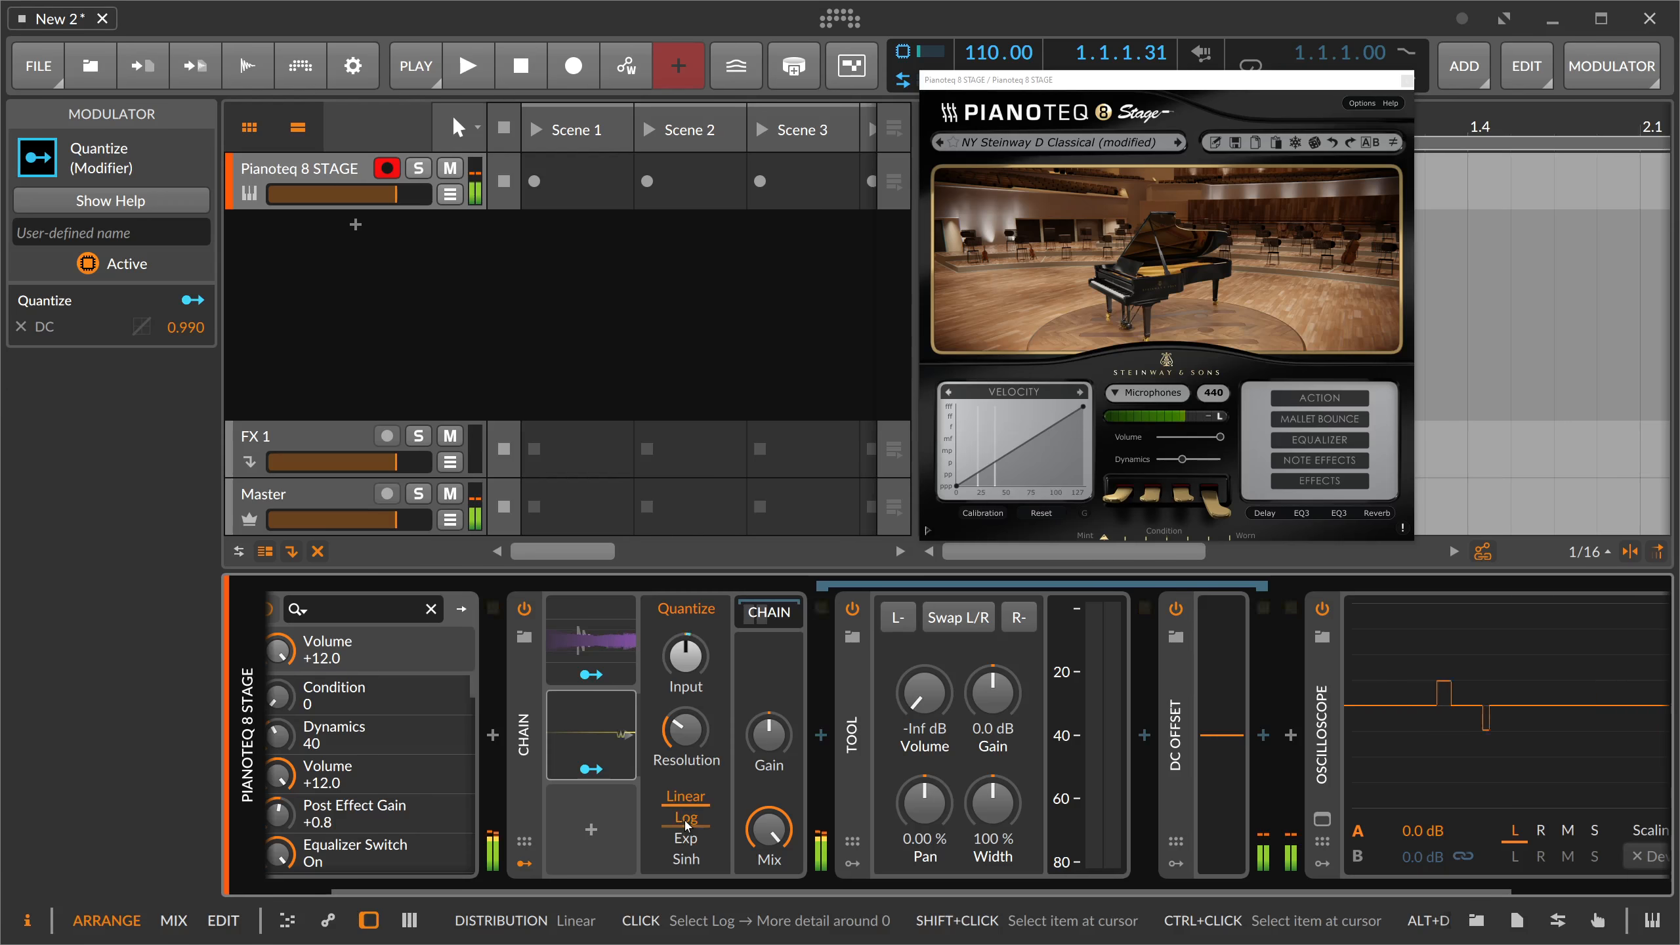
{"action": "left_click_drag", "start_coordinate": [685, 729], "coordinate": [700, 736]}
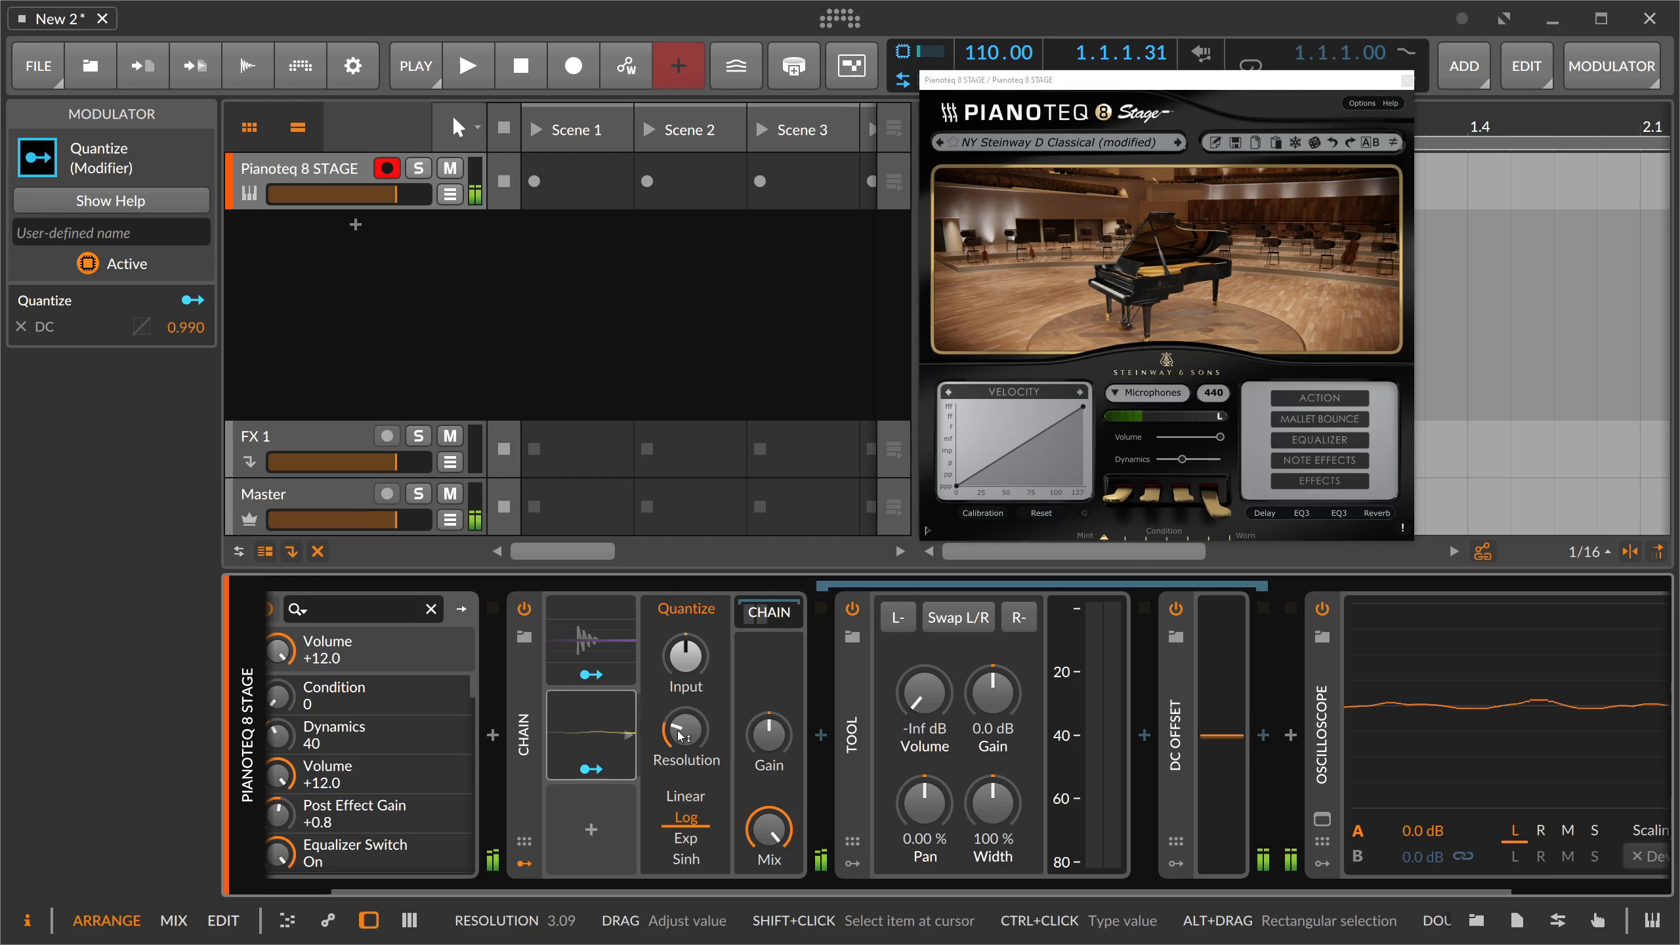
{"action": "mouse_move", "coordinate": [679, 734]}
{"action": "left_mouse_down"}
{"action": "mouse_move", "coordinate": [680, 693]}
{"action": "mouse_move", "coordinate": [686, 796]}
{"action": "mouse_move", "coordinate": [694, 725]}
{"action": "mouse_move", "coordinate": [694, 746]}
{"action": "left_mouse_up"}
Step: Try the Quantize modulator's Exp distribution and switch it to Sinh
{"action": "left_click", "coordinate": [686, 839]}
{"action": "left_click", "coordinate": [686, 860]}
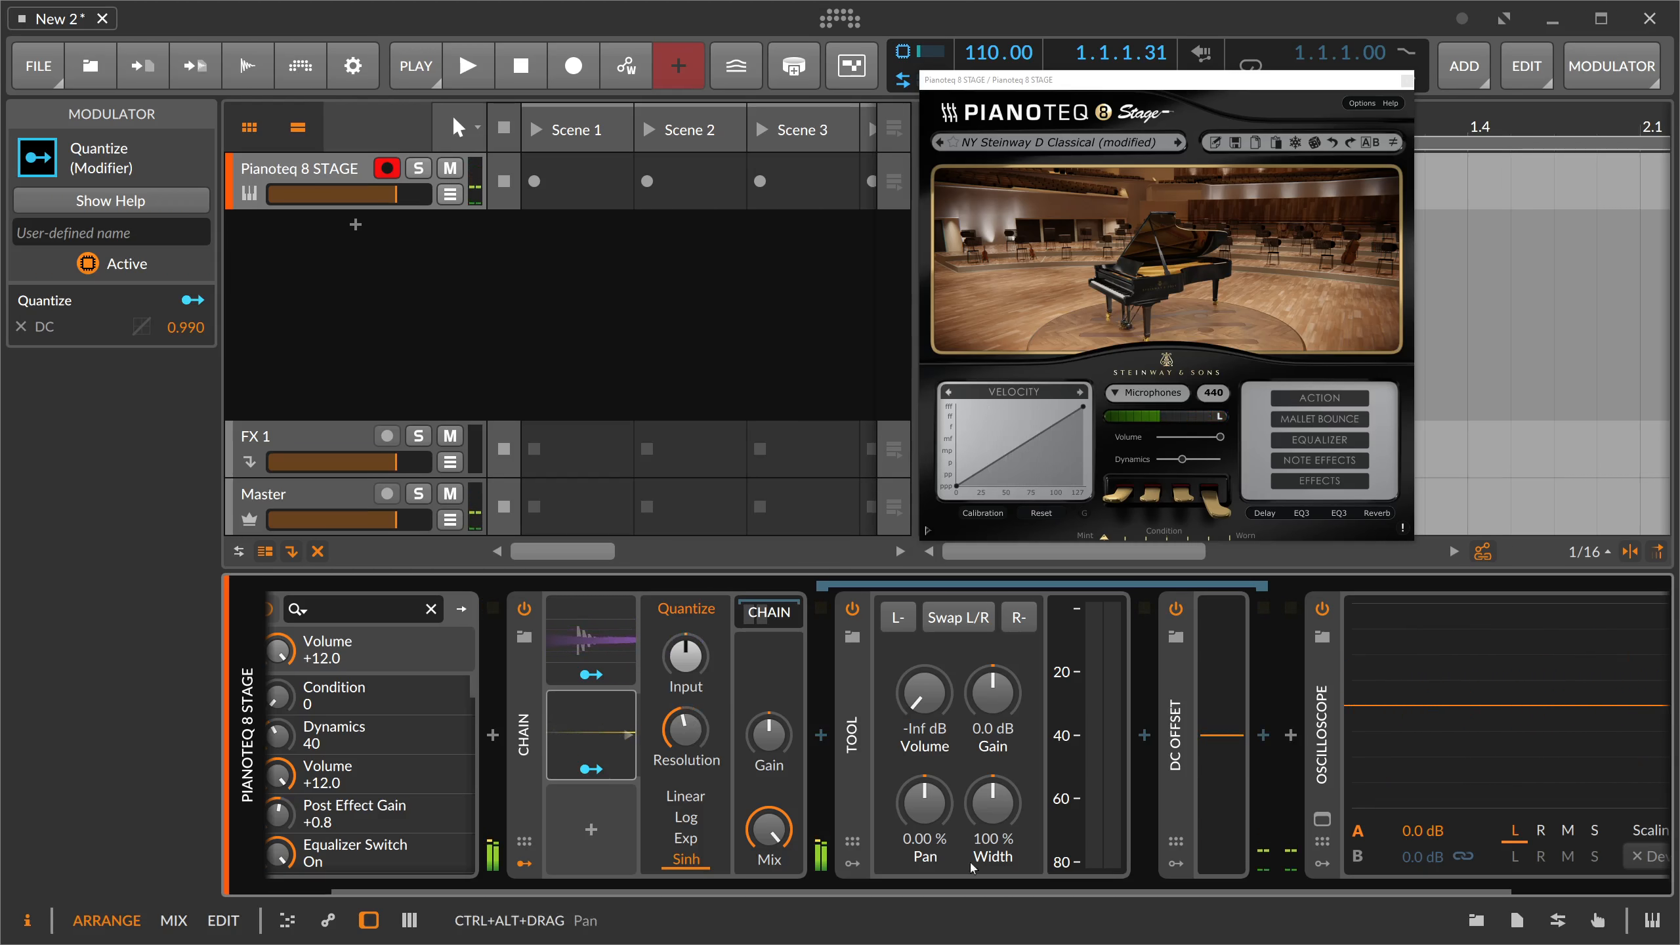
{"action": "left_click_drag", "start_coordinate": [950, 892], "coordinate": [1066, 880]}
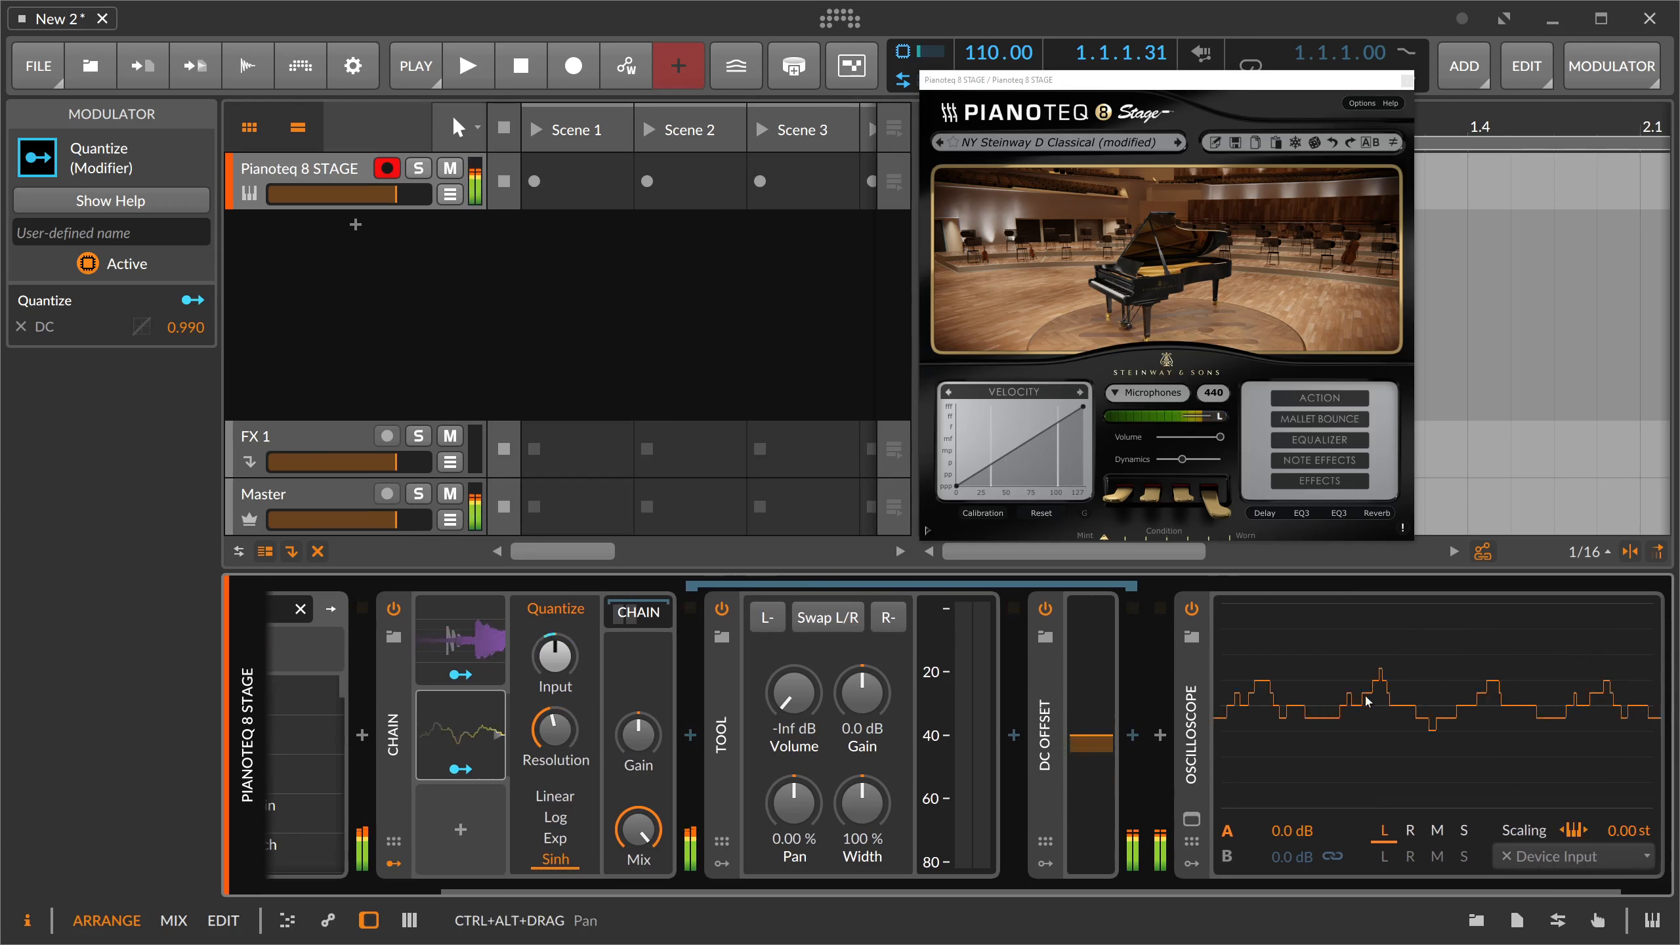
Step: Lower the Quantize modulator's Resolution to 1.66 and delete the modulator from the Chain
{"action": "mouse_move", "coordinate": [556, 730]}
{"action": "left_mouse_down"}
{"action": "mouse_move", "coordinate": [556, 682]}
{"action": "mouse_move", "coordinate": [556, 735]}
{"action": "left_mouse_up"}
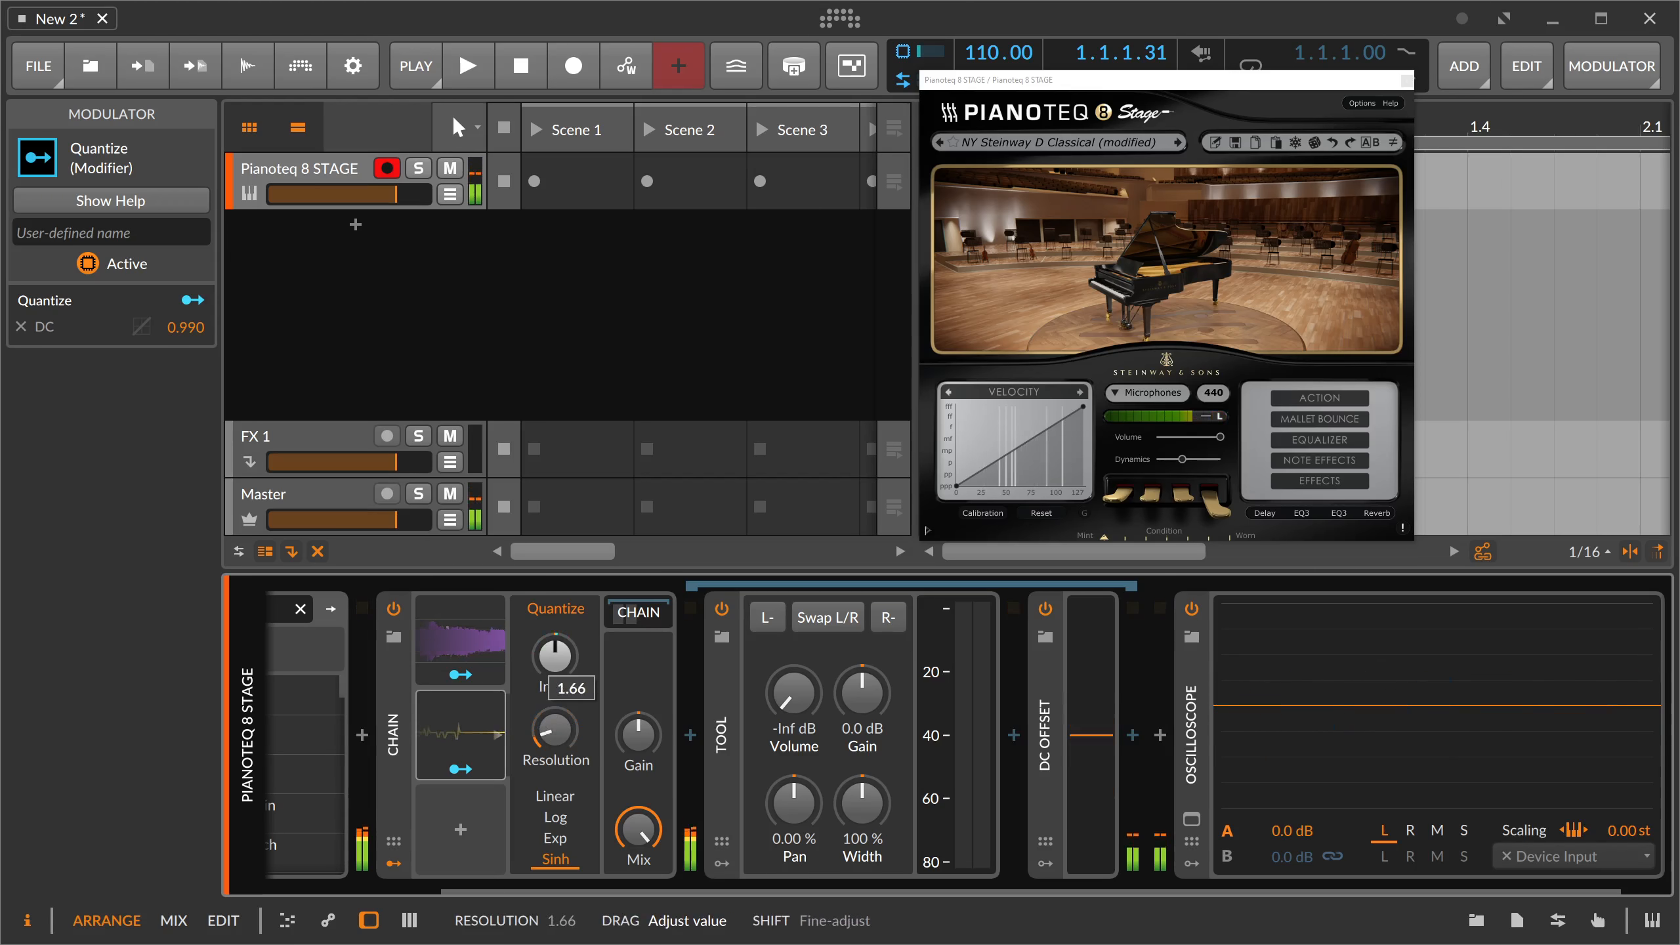
{"action": "key", "text": "Delete"}
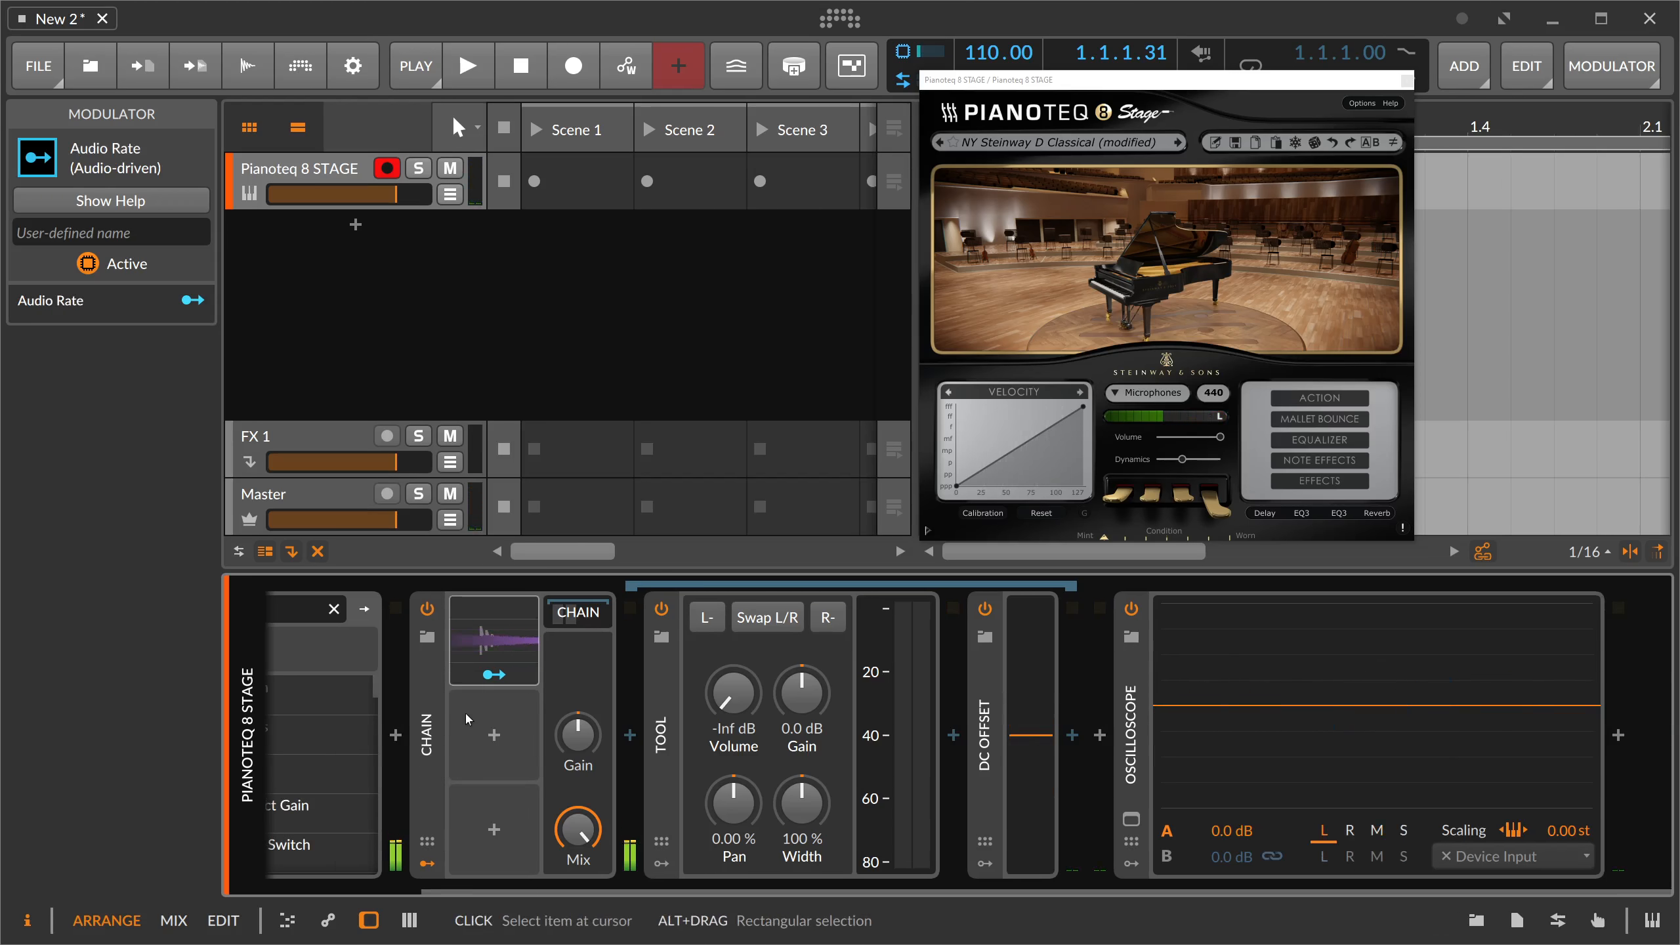
{"action": "left_click_drag", "start_coordinate": [528, 889], "coordinate": [398, 885]}
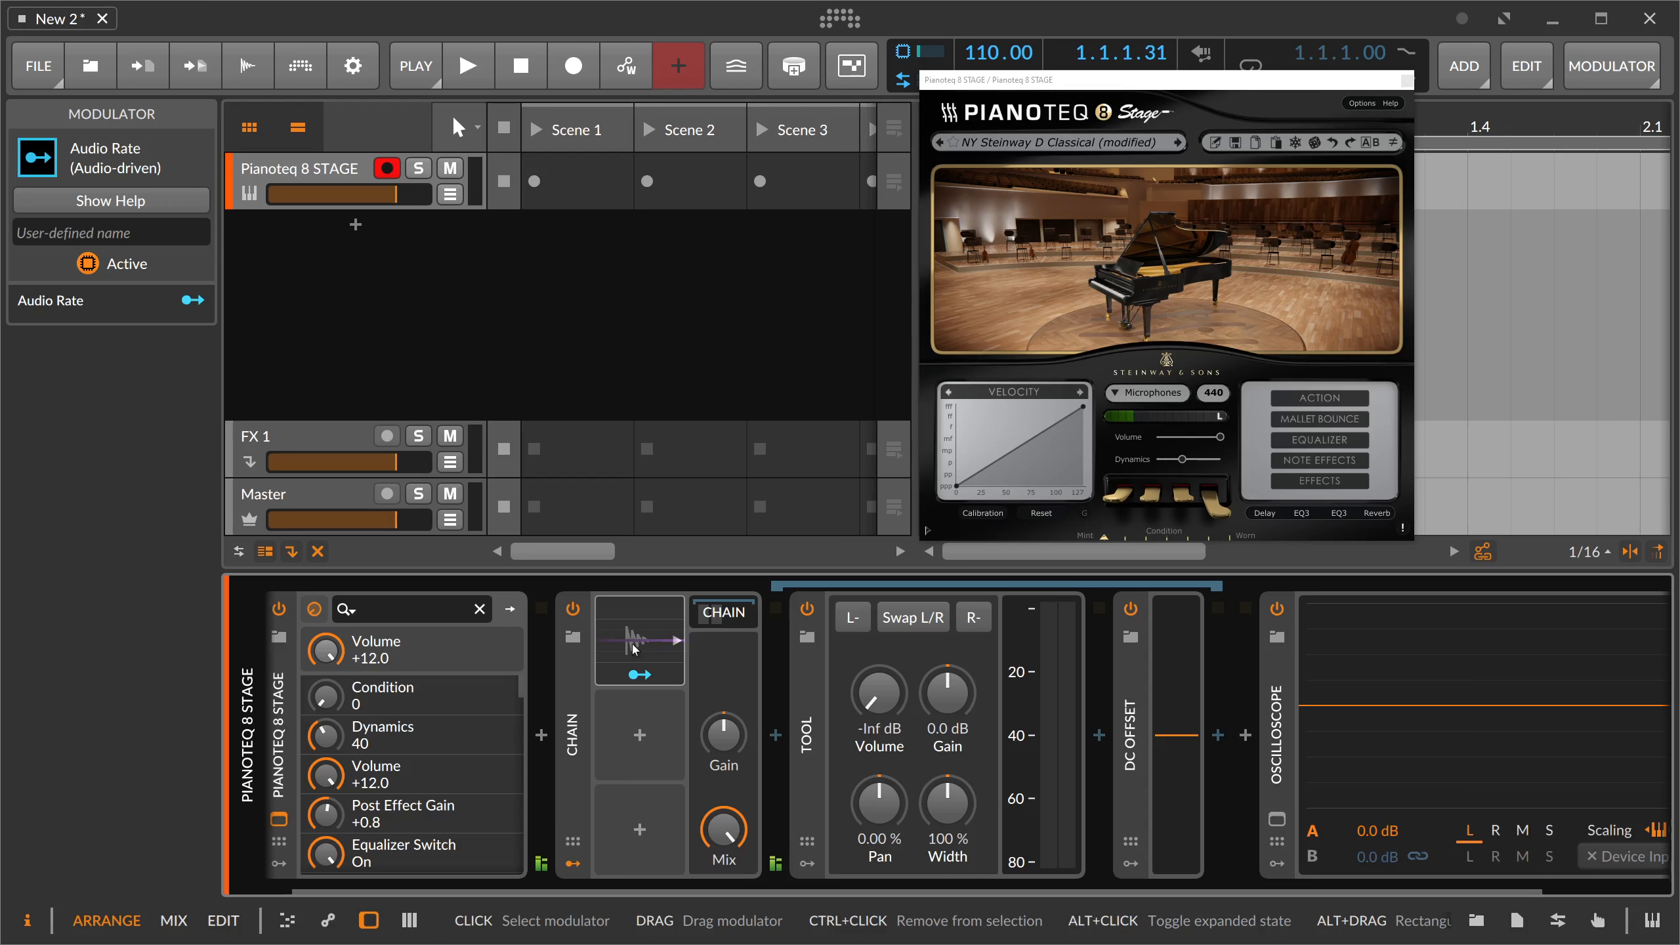
{"action": "left_click", "coordinate": [640, 713]}
{"action": "scroll", "coordinate": [646, 394], "scroll_direction": "down", "scroll_amount": 3}
{"action": "scroll", "coordinate": [649, 409], "scroll_direction": "up", "scroll_amount": 10}
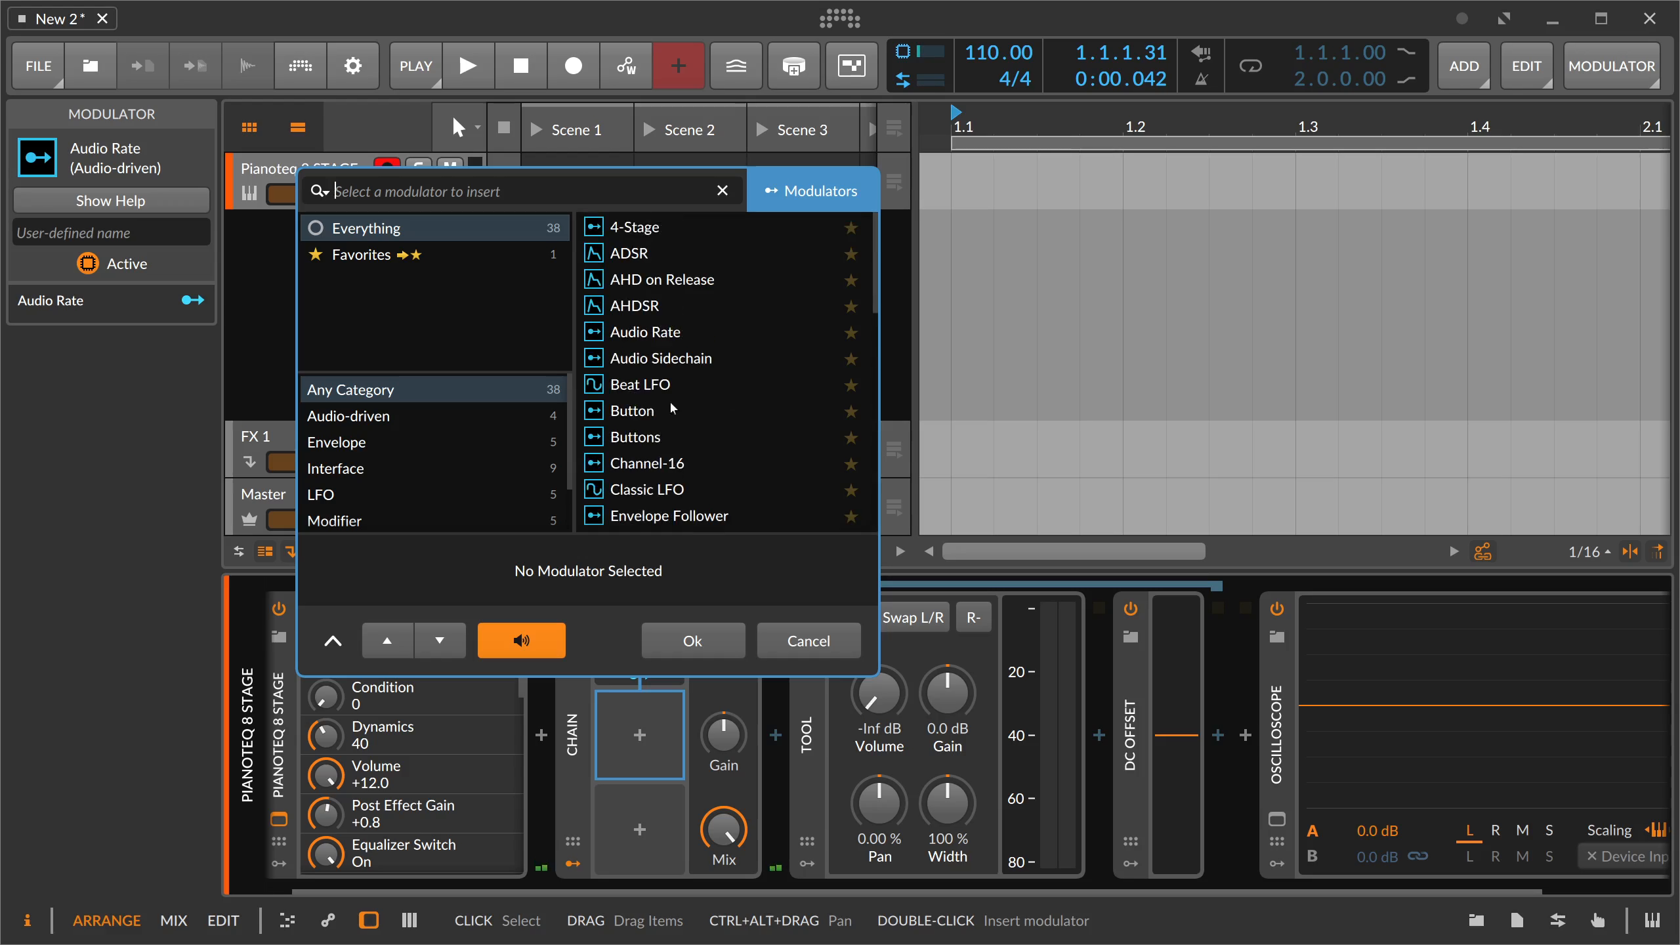
{"action": "left_click", "coordinate": [792, 639]}
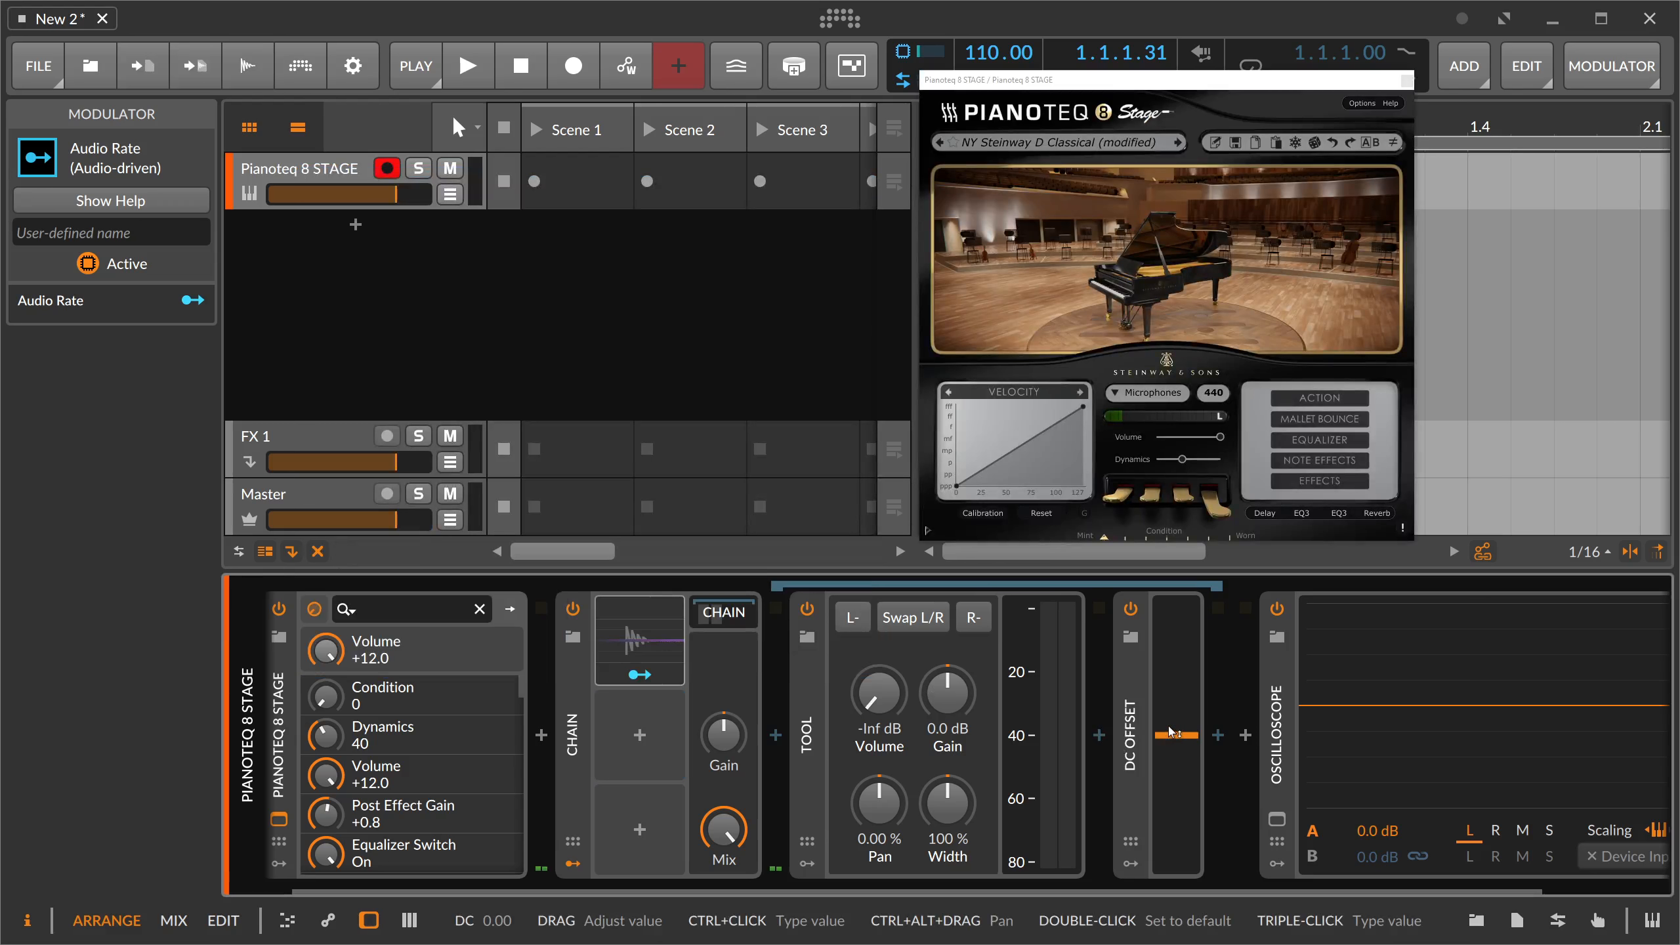
Step: Map the Chain's Audio Rate modulator to the DC Offset's DC parameter with a modulation of 0.900 and select the Pianoteq track
{"action": "left_click_drag", "start_coordinate": [524, 892], "coordinate": [495, 892]}
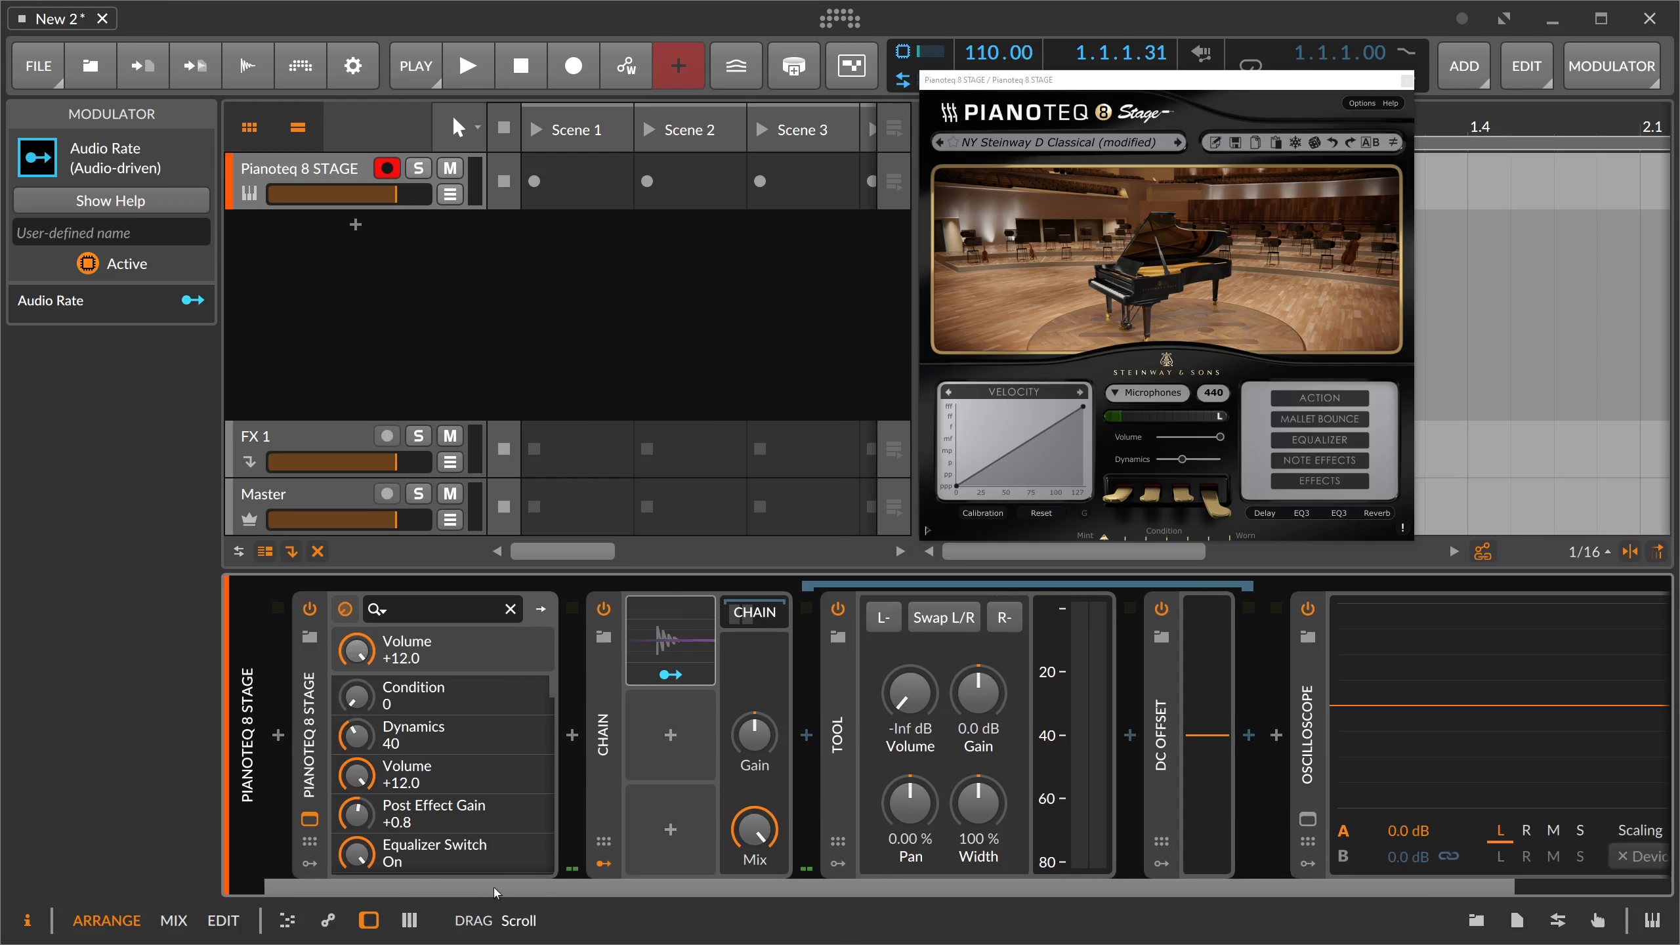
{"action": "left_click", "coordinate": [670, 675]}
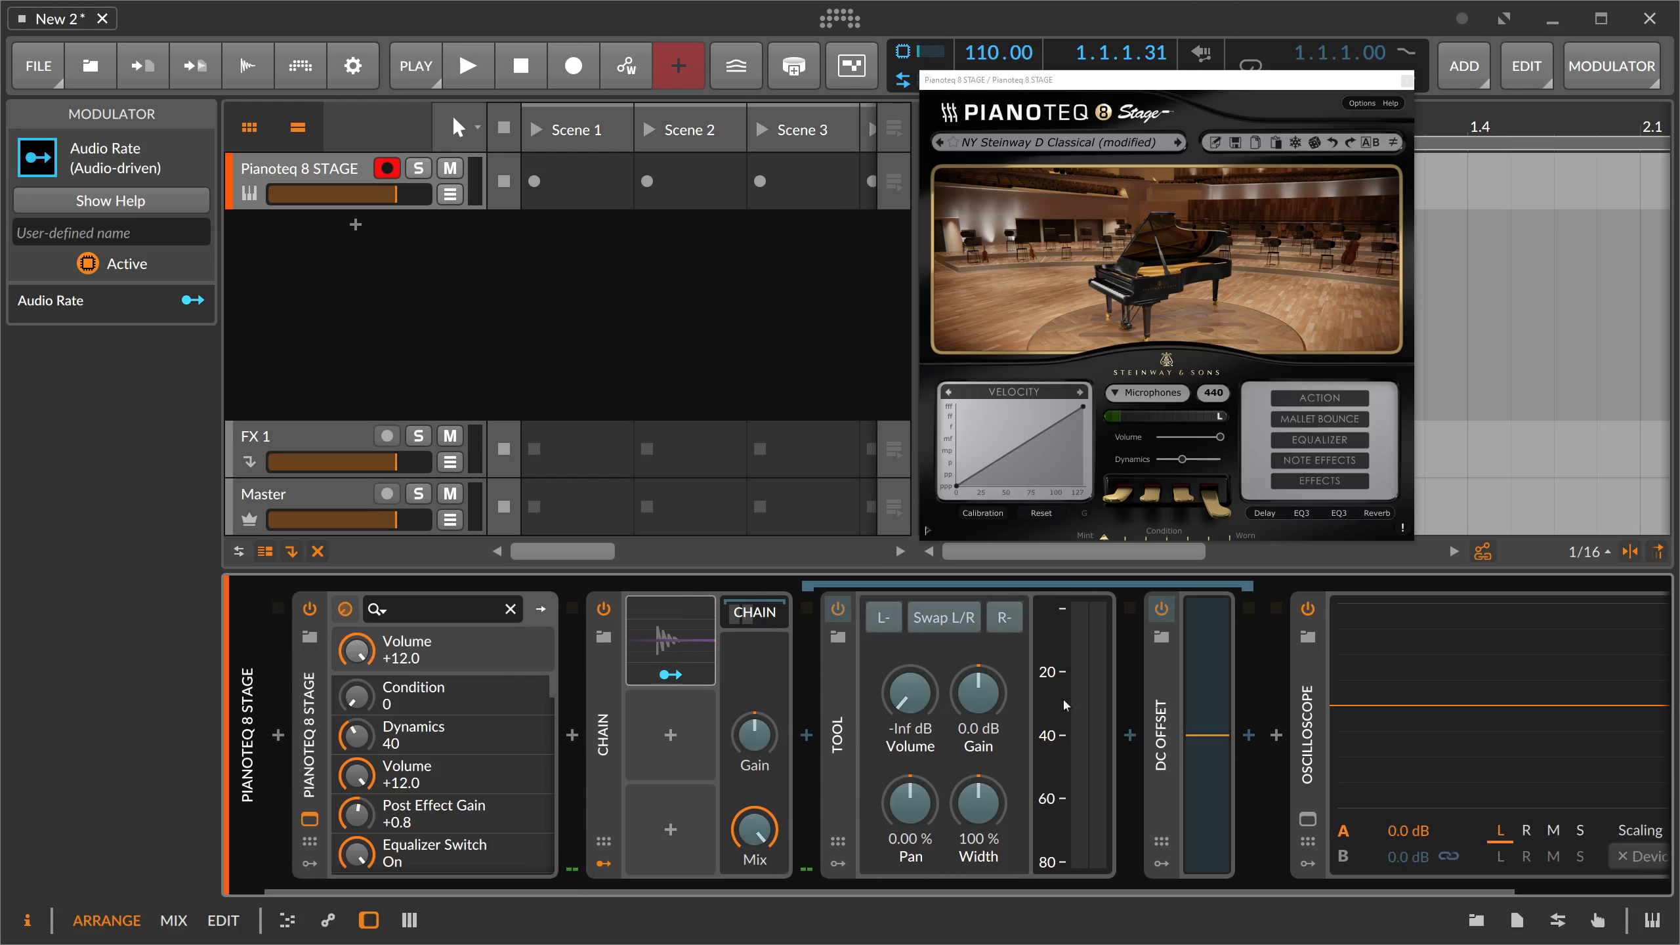
{"action": "left_click_drag", "start_coordinate": [1207, 736], "coordinate": [1207, 612]}
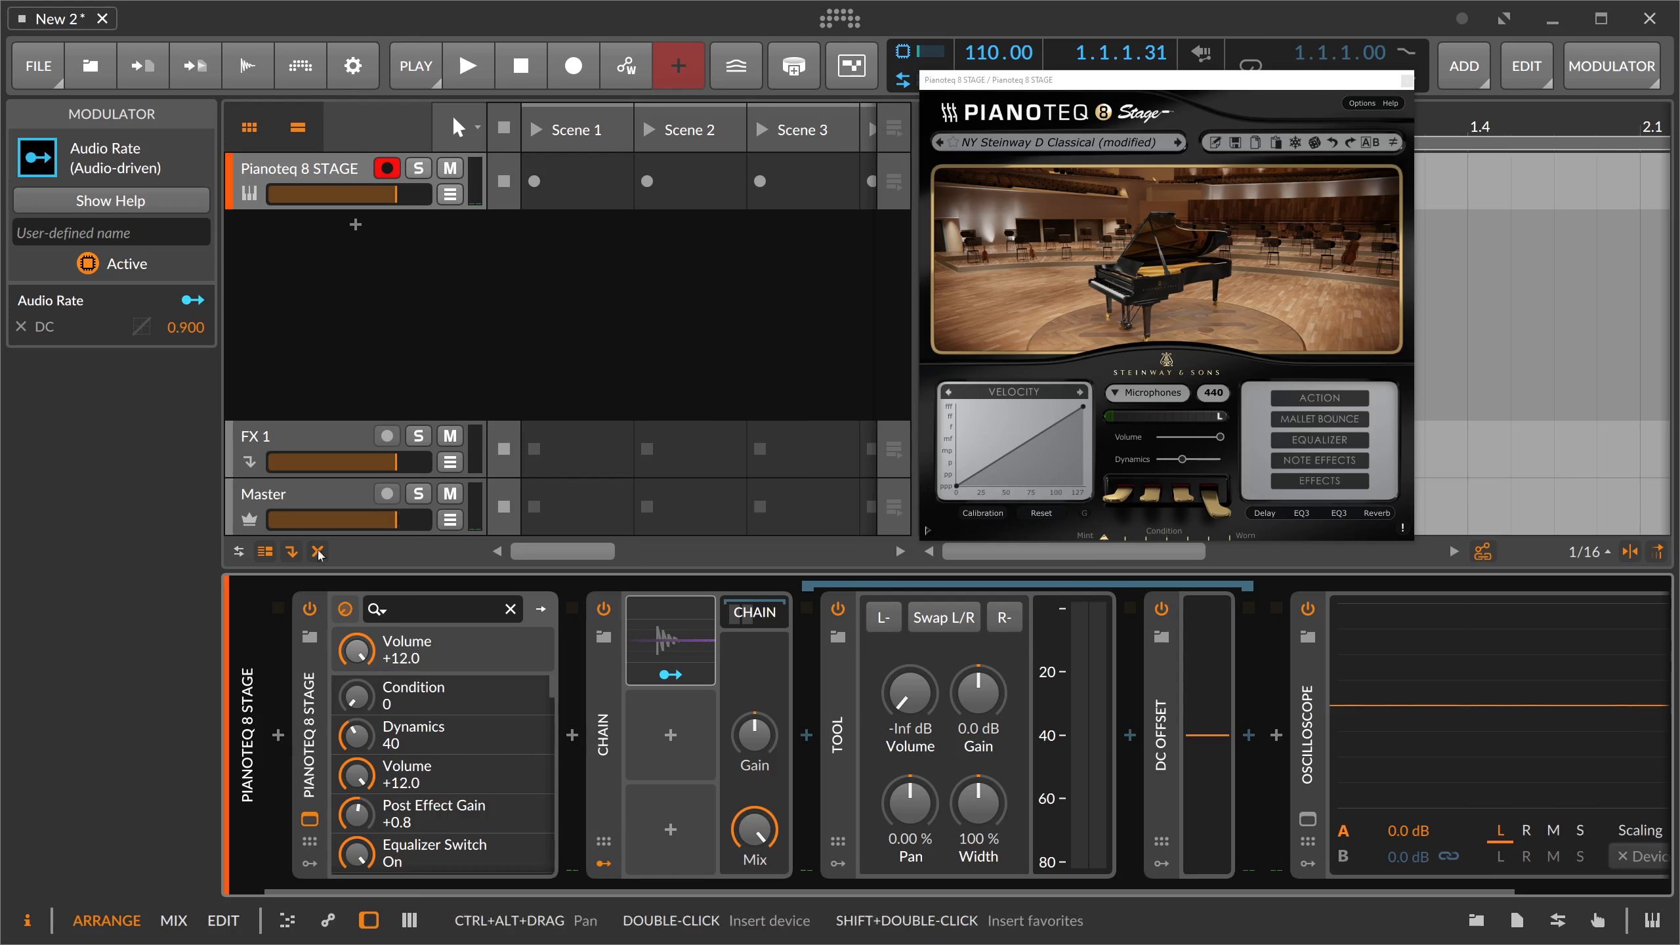
{"action": "left_click", "coordinate": [317, 171]}
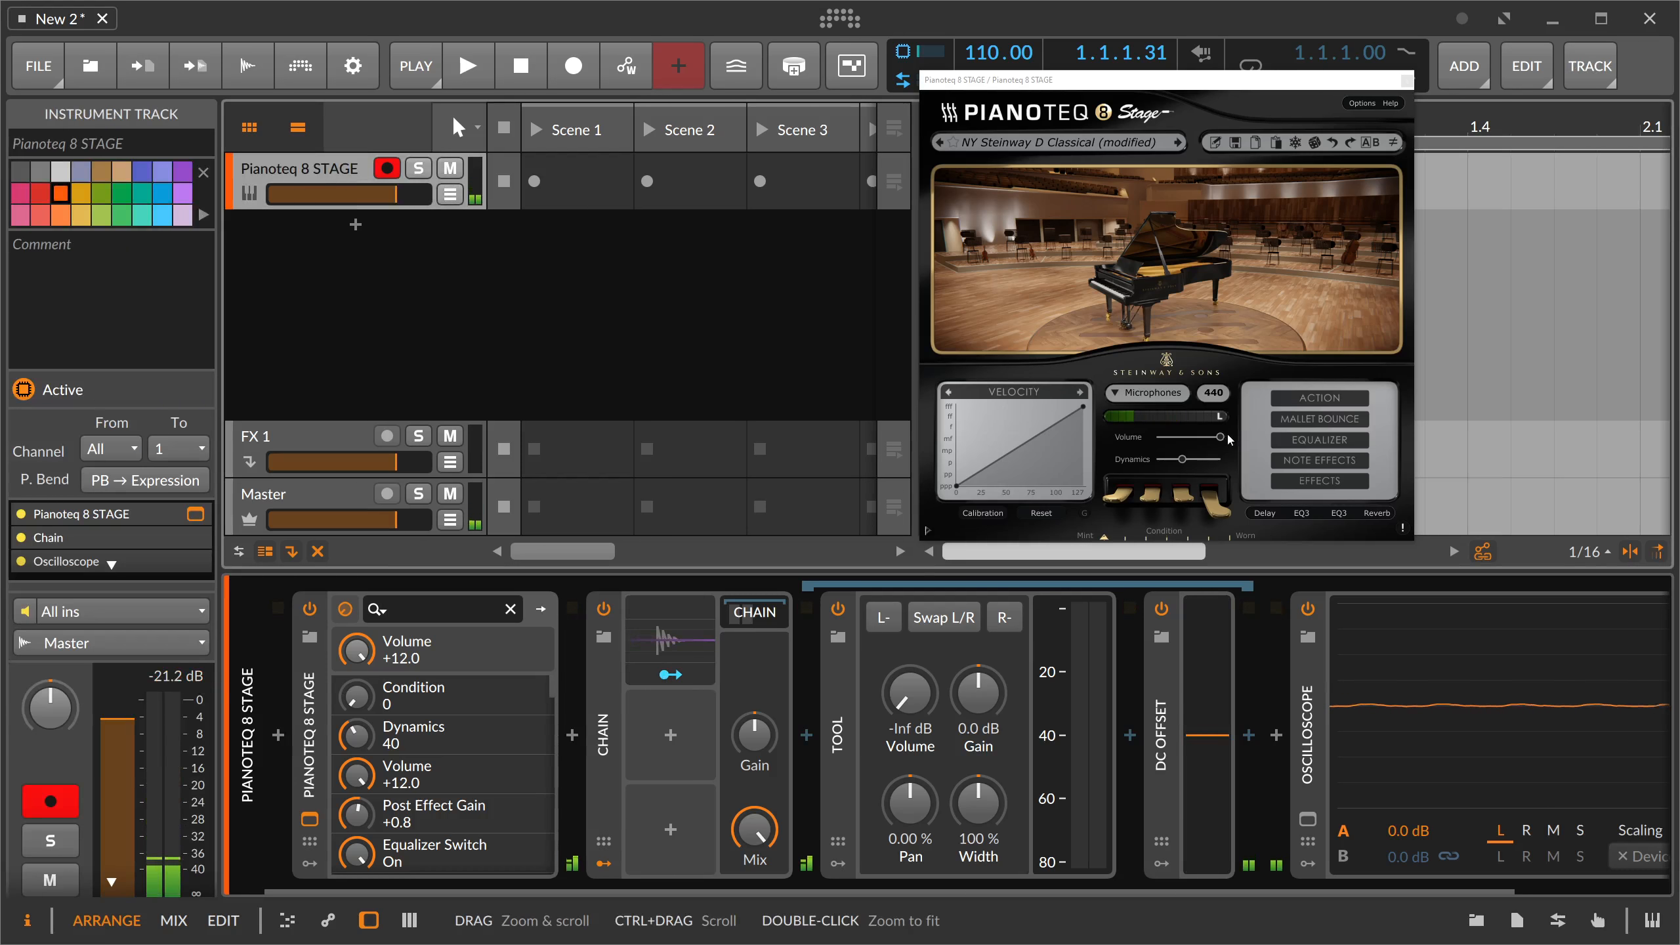
Step: Insert a Tool device between the Pianoteq instrument and the Chain
{"action": "left_click", "coordinate": [573, 735]}
{"action": "type", "text": "tool"}
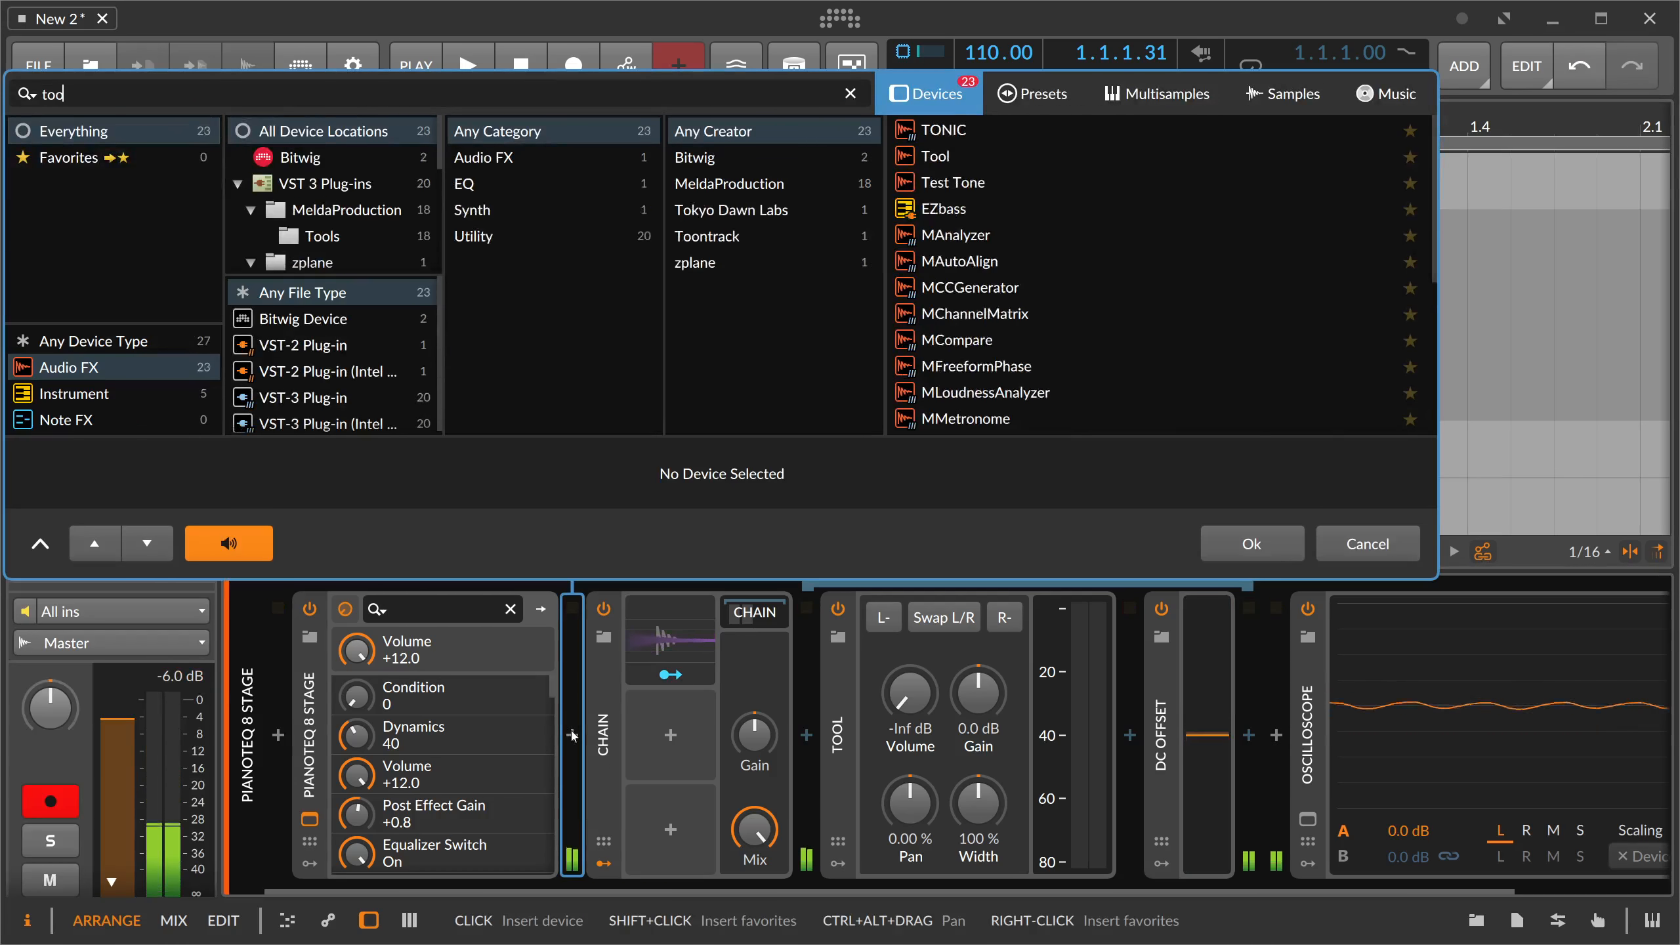
{"action": "key", "text": "Return"}
{"action": "left_click", "coordinate": [255, 705]}
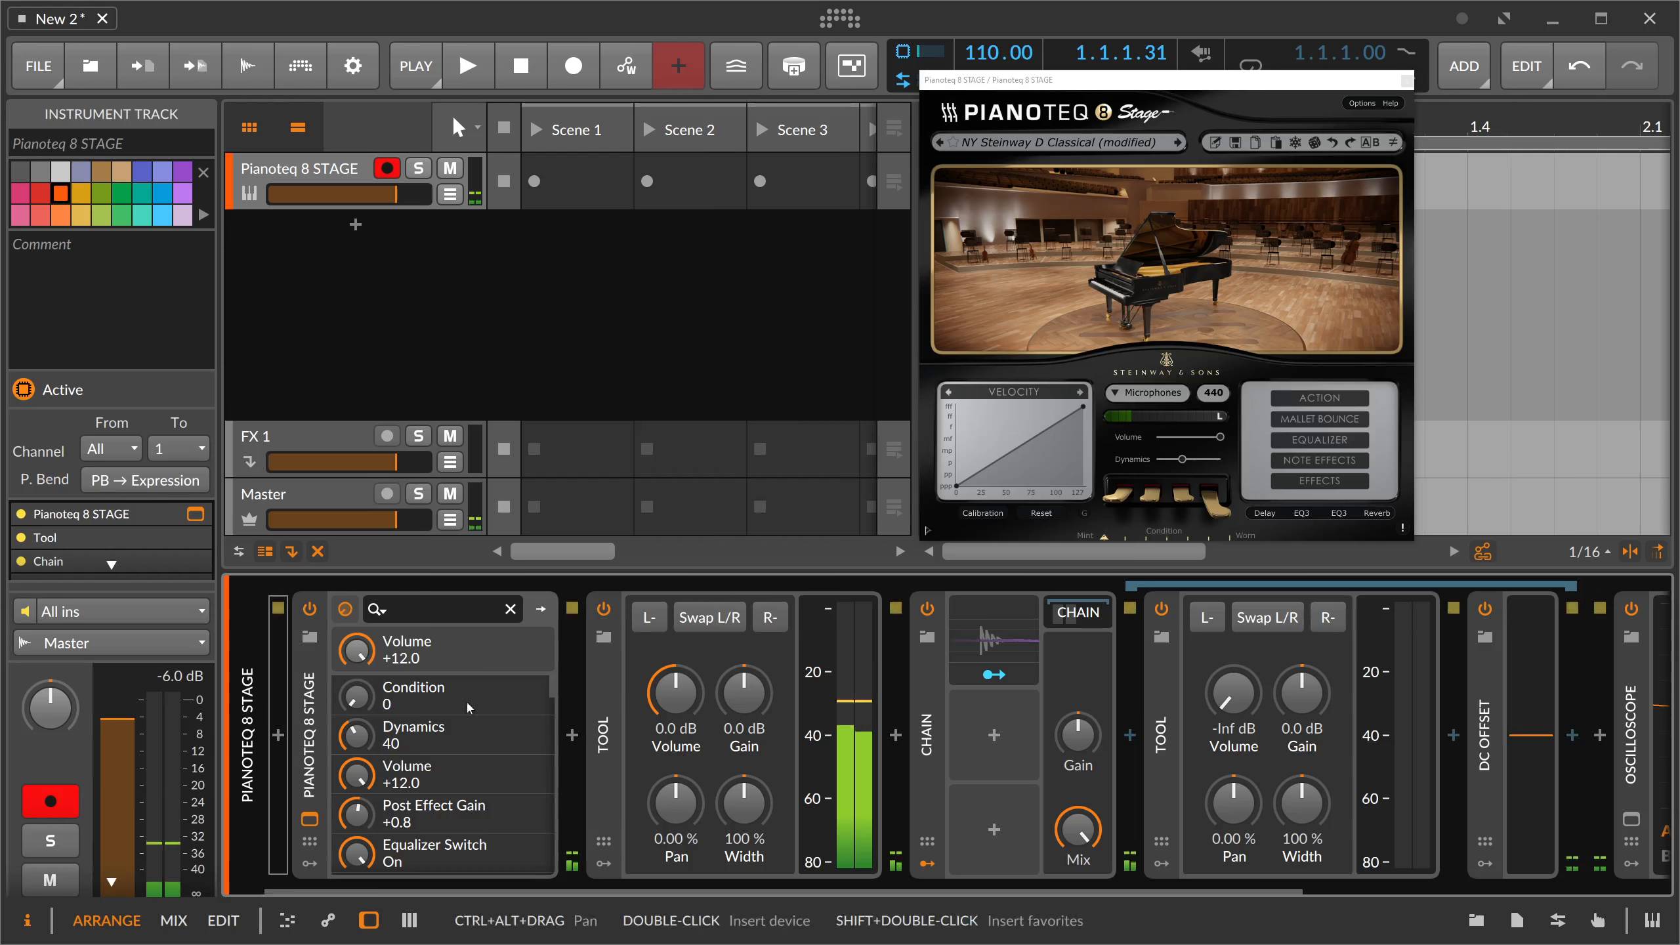
Step: Try the new Tool's Volume and Gain at +18.1 dB and +31.9 dB, cut them to -14.9 dB and -36.0 dB, and delete the Tool
{"action": "left_click_drag", "start_coordinate": [675, 692], "coordinate": [676, 641]}
{"action": "left_click_drag", "start_coordinate": [744, 692], "coordinate": [745, 619]}
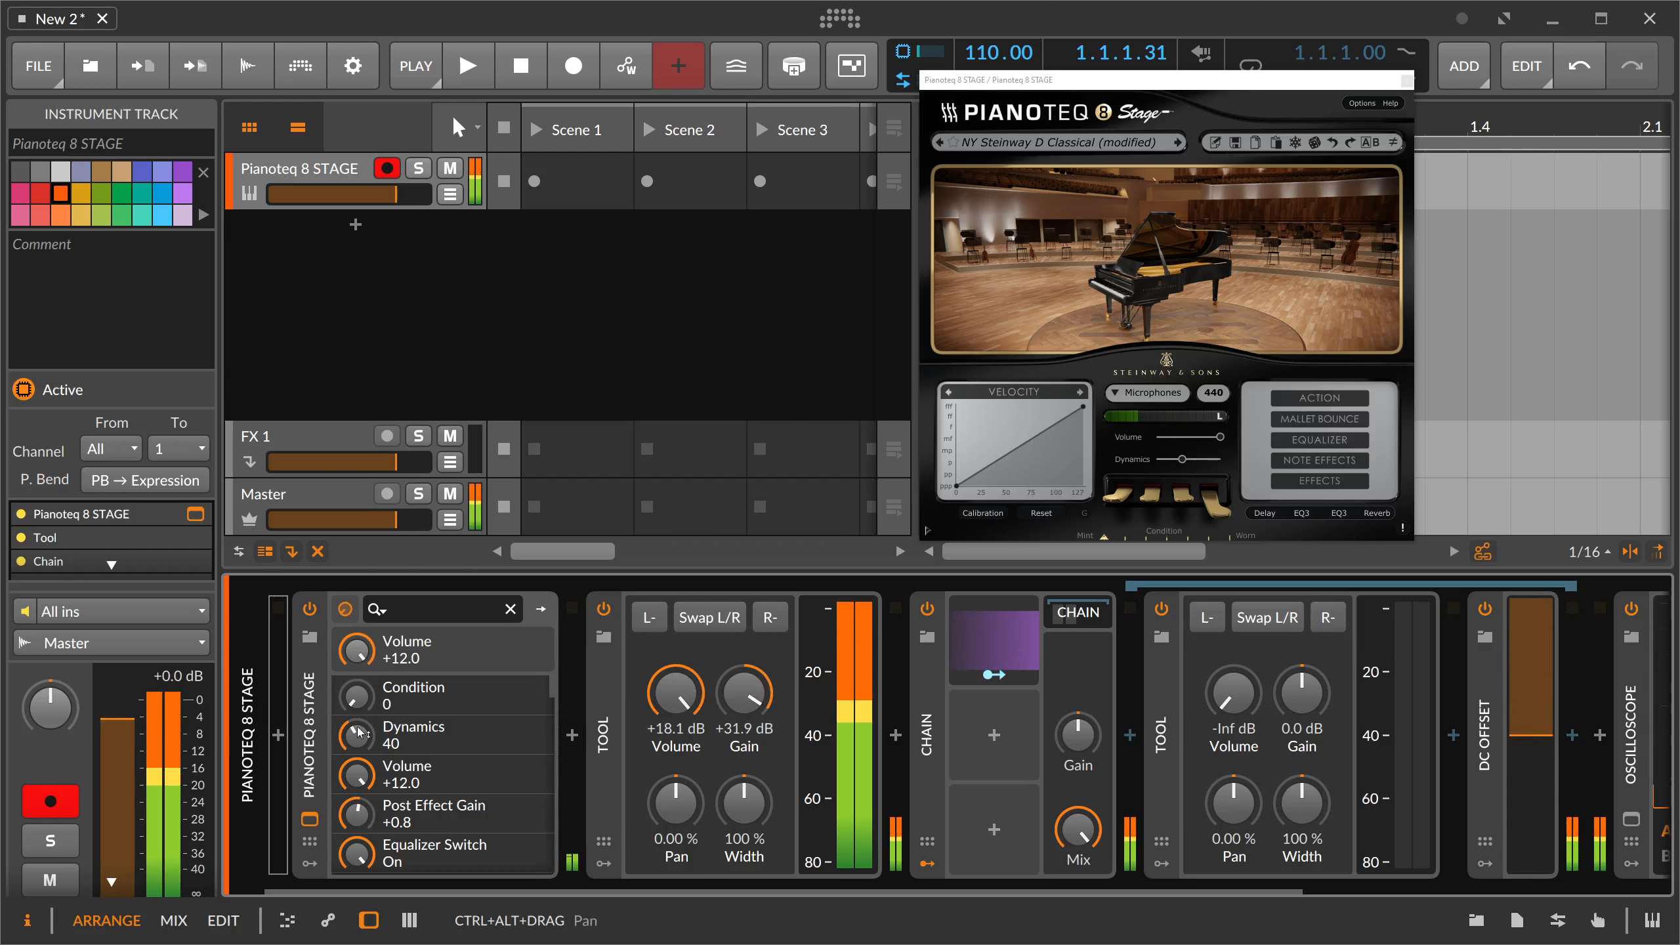
{"action": "left_click_drag", "start_coordinate": [676, 692], "coordinate": [675, 794]}
{"action": "left_click_drag", "start_coordinate": [744, 692], "coordinate": [744, 813]}
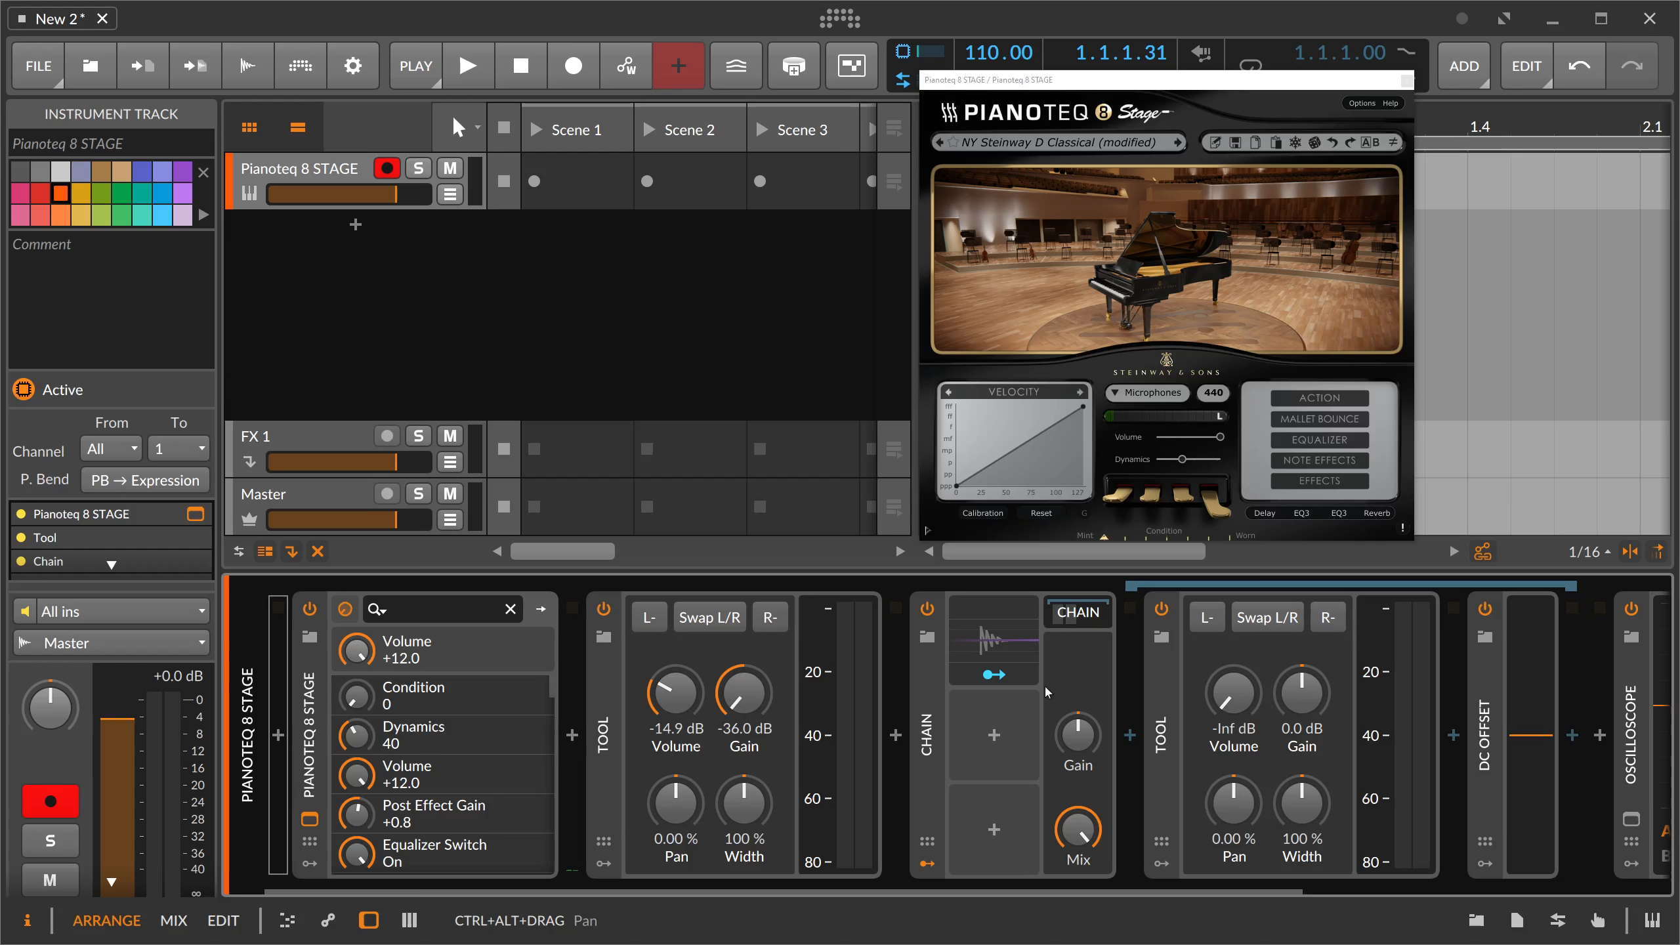
{"action": "left_click", "coordinate": [602, 722]}
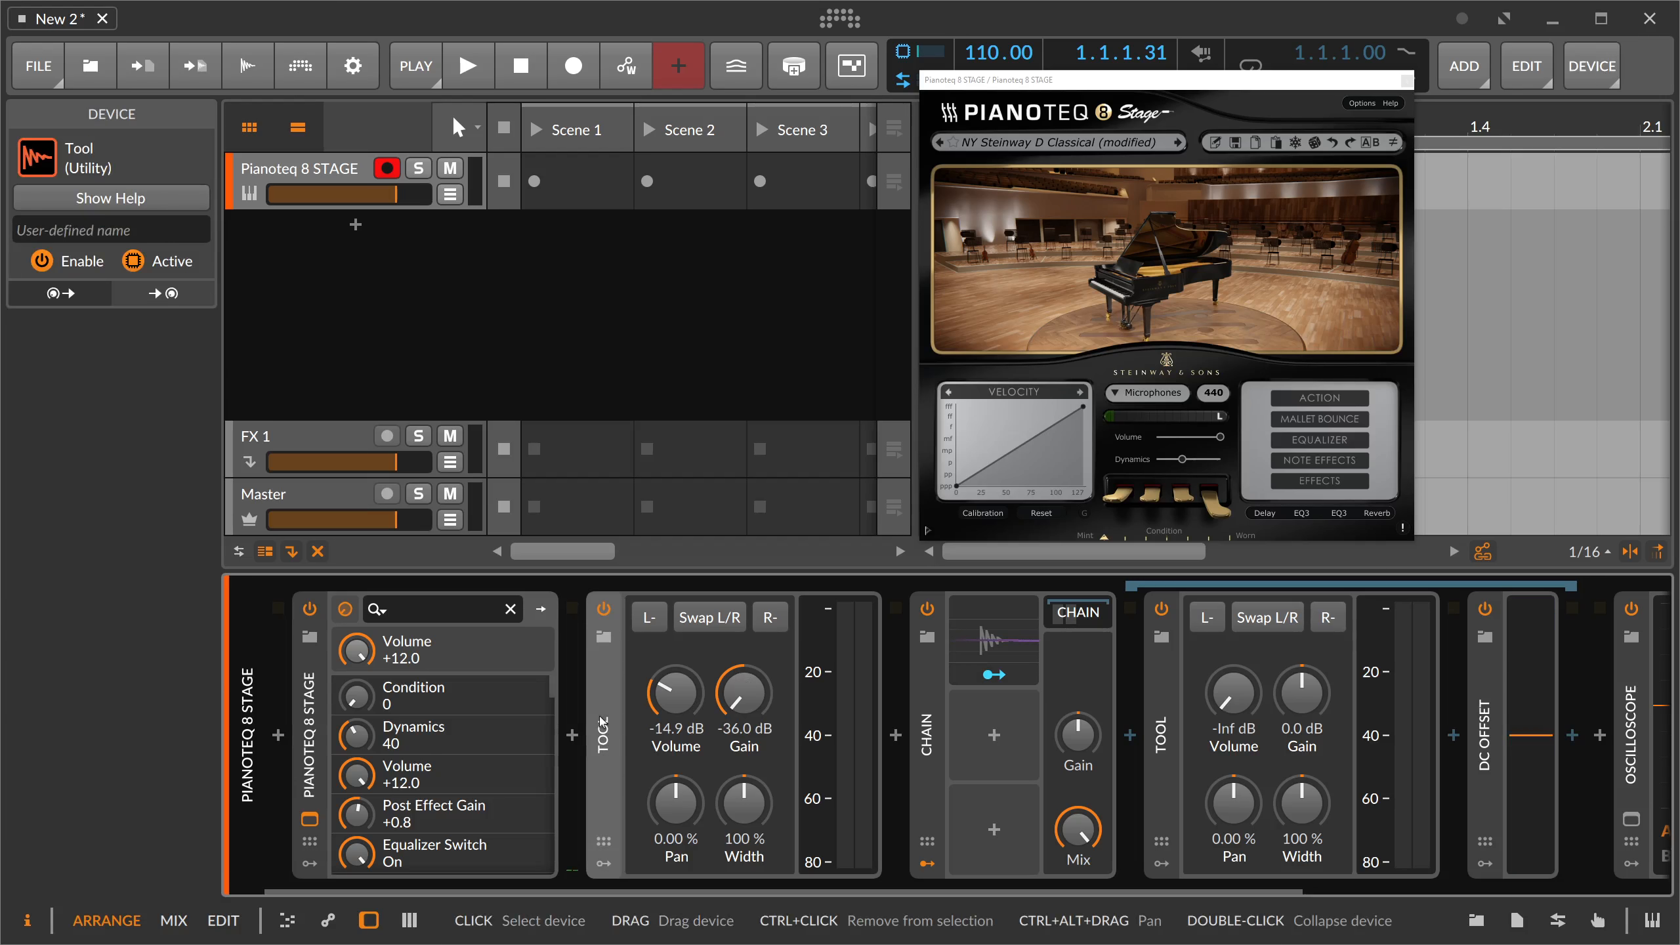
{"action": "key", "text": "Delete"}
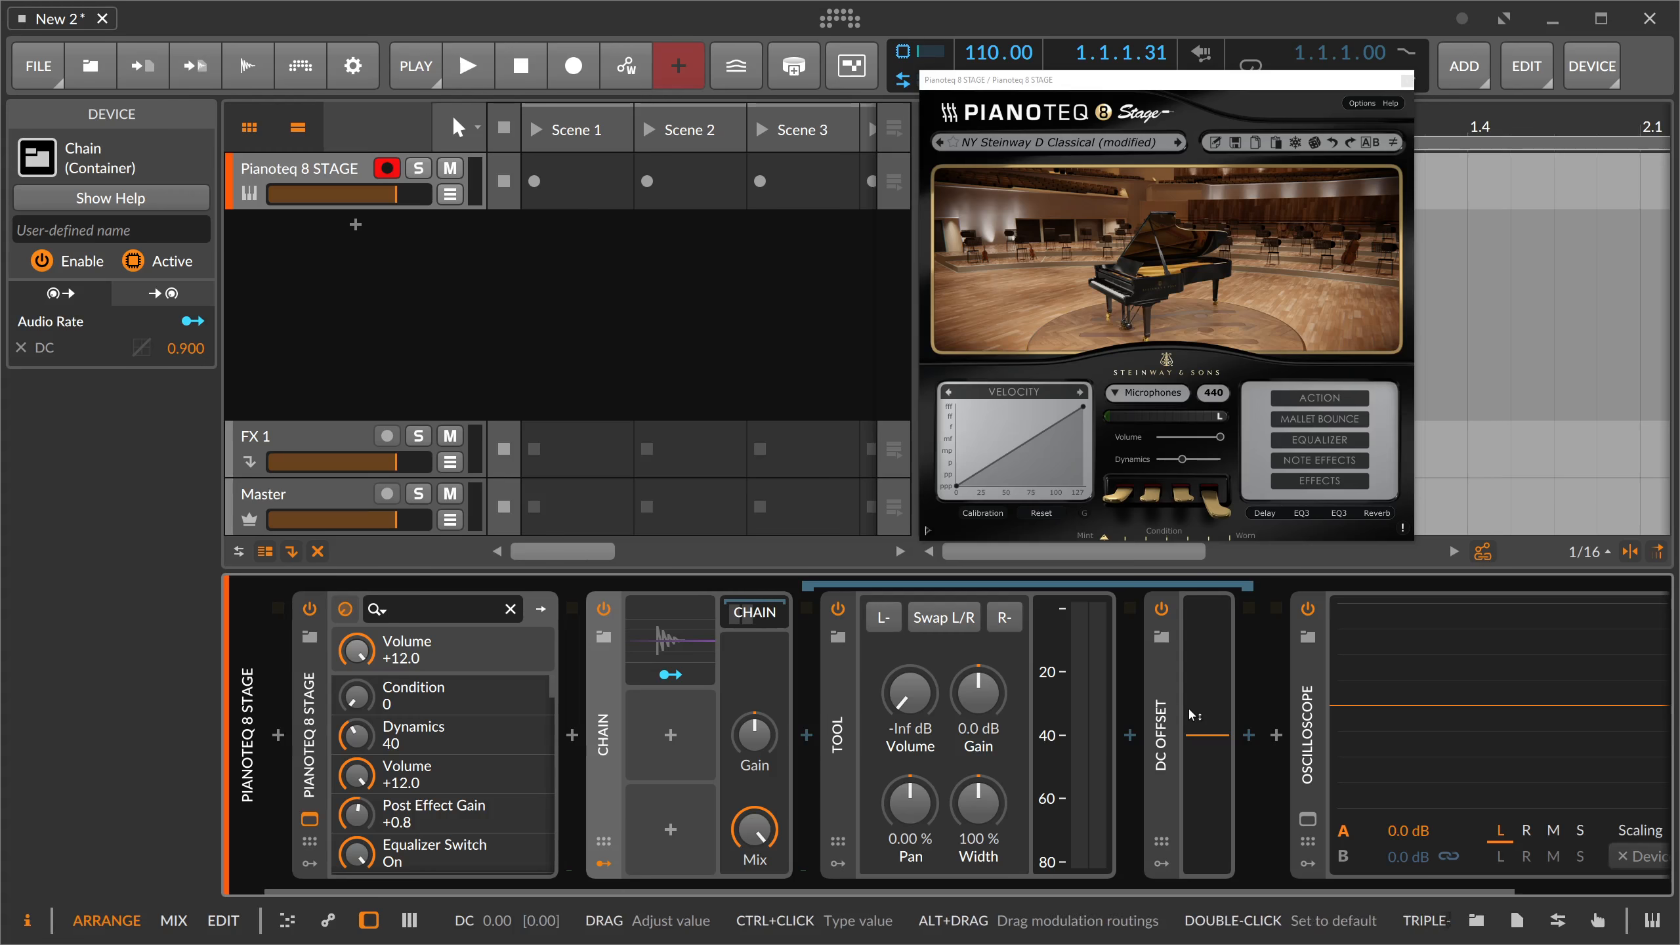
Step: Set the Audio Rate modulator to the left channel and name the DC Offset device "Left"
{"action": "left_click", "coordinate": [698, 651]}
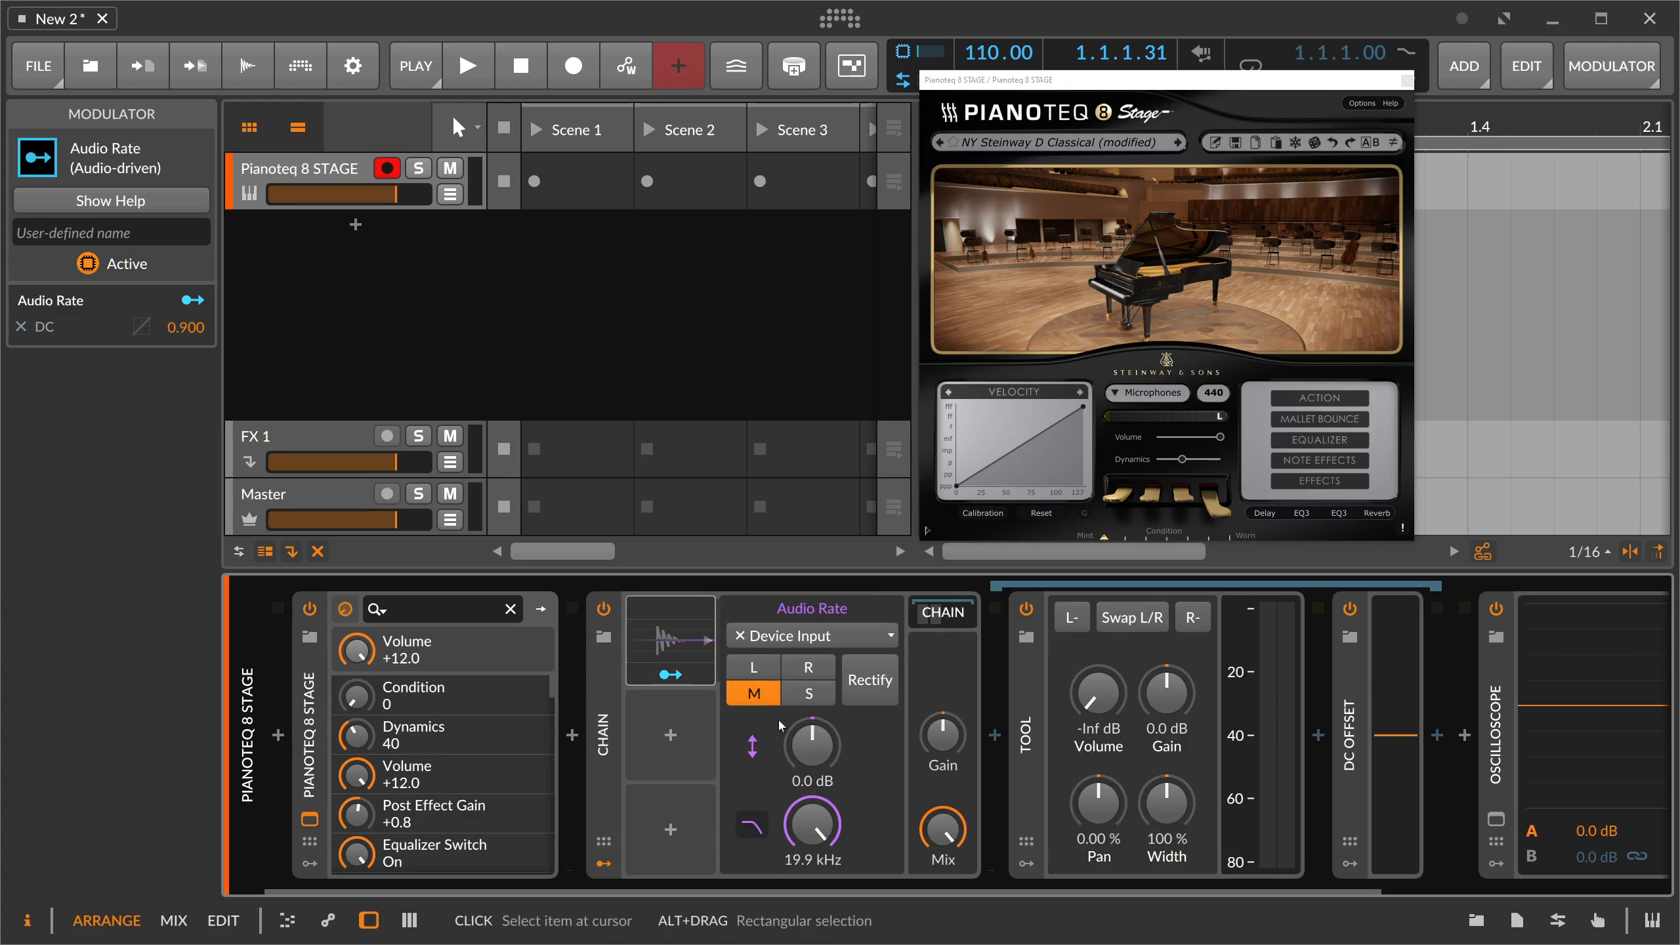
{"action": "left_click", "coordinate": [736, 662]}
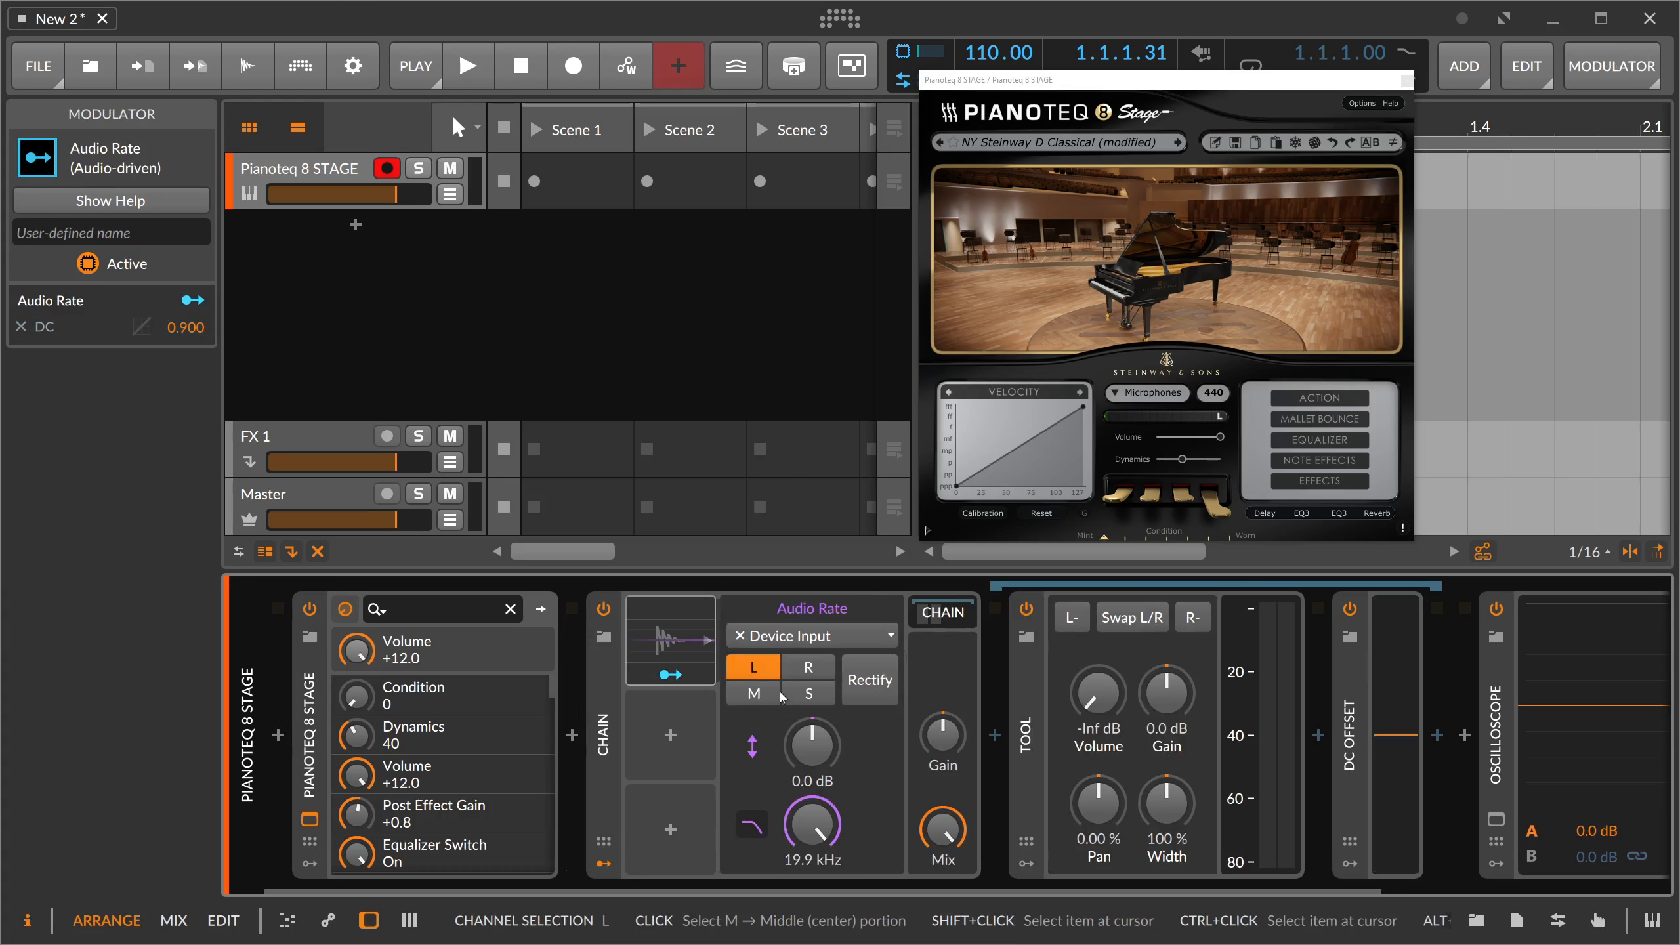
{"action": "left_click", "coordinate": [1359, 704]}
{"action": "left_click", "coordinate": [86, 232]}
{"action": "type", "text": "L"}
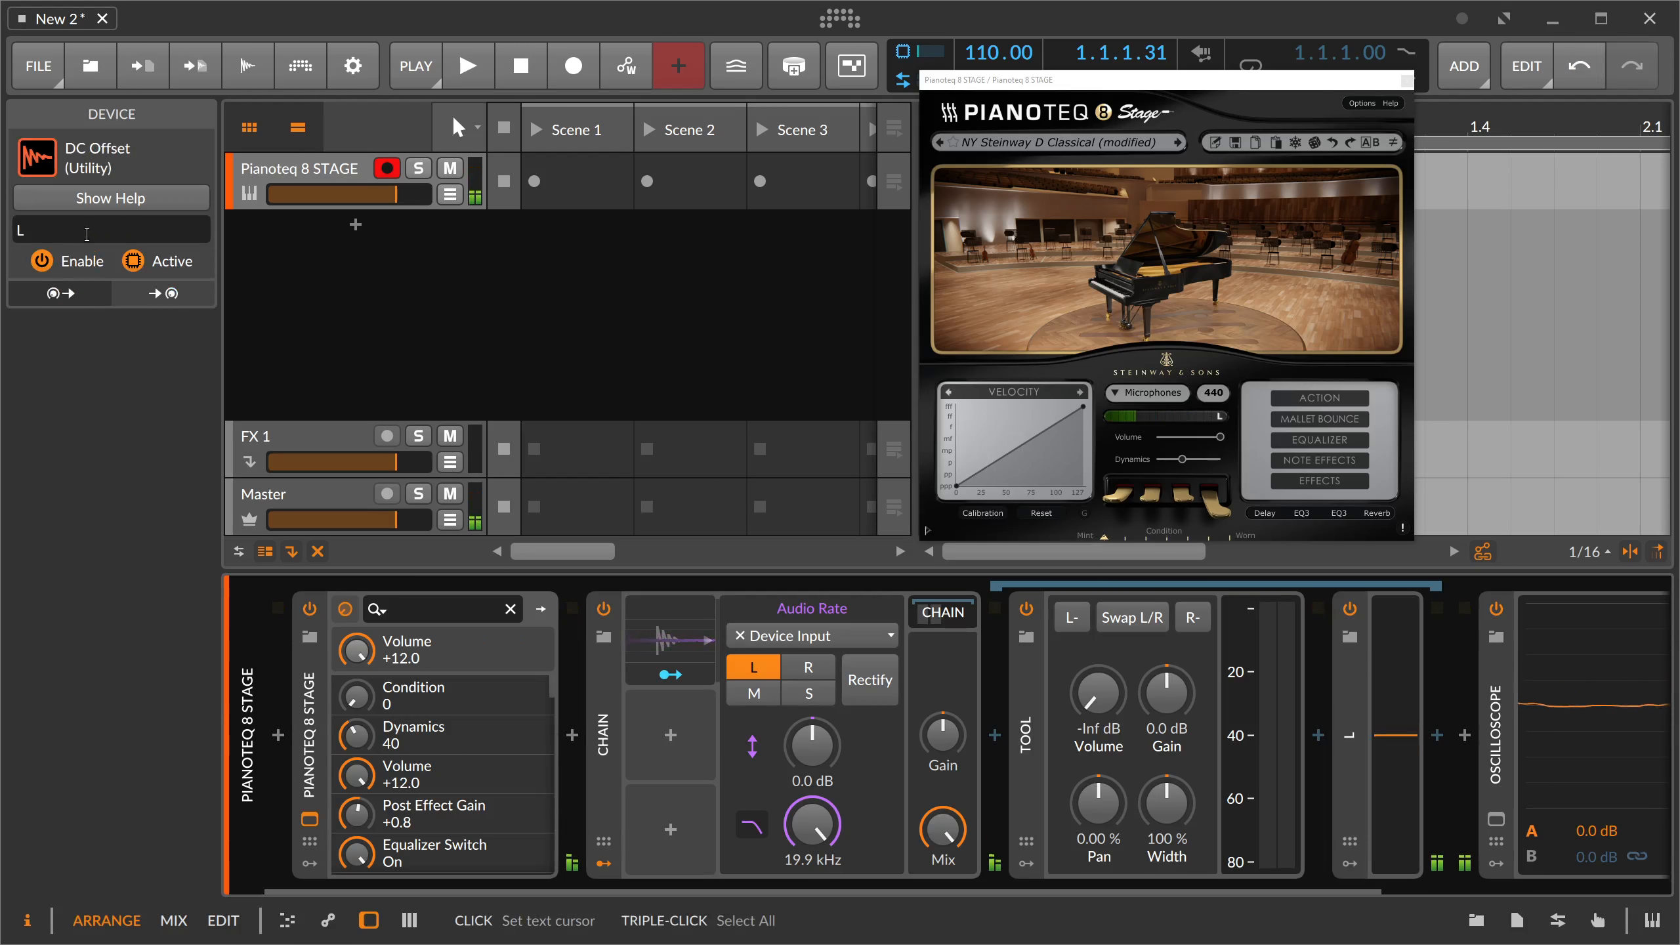
{"action": "type", "text": "eft"}
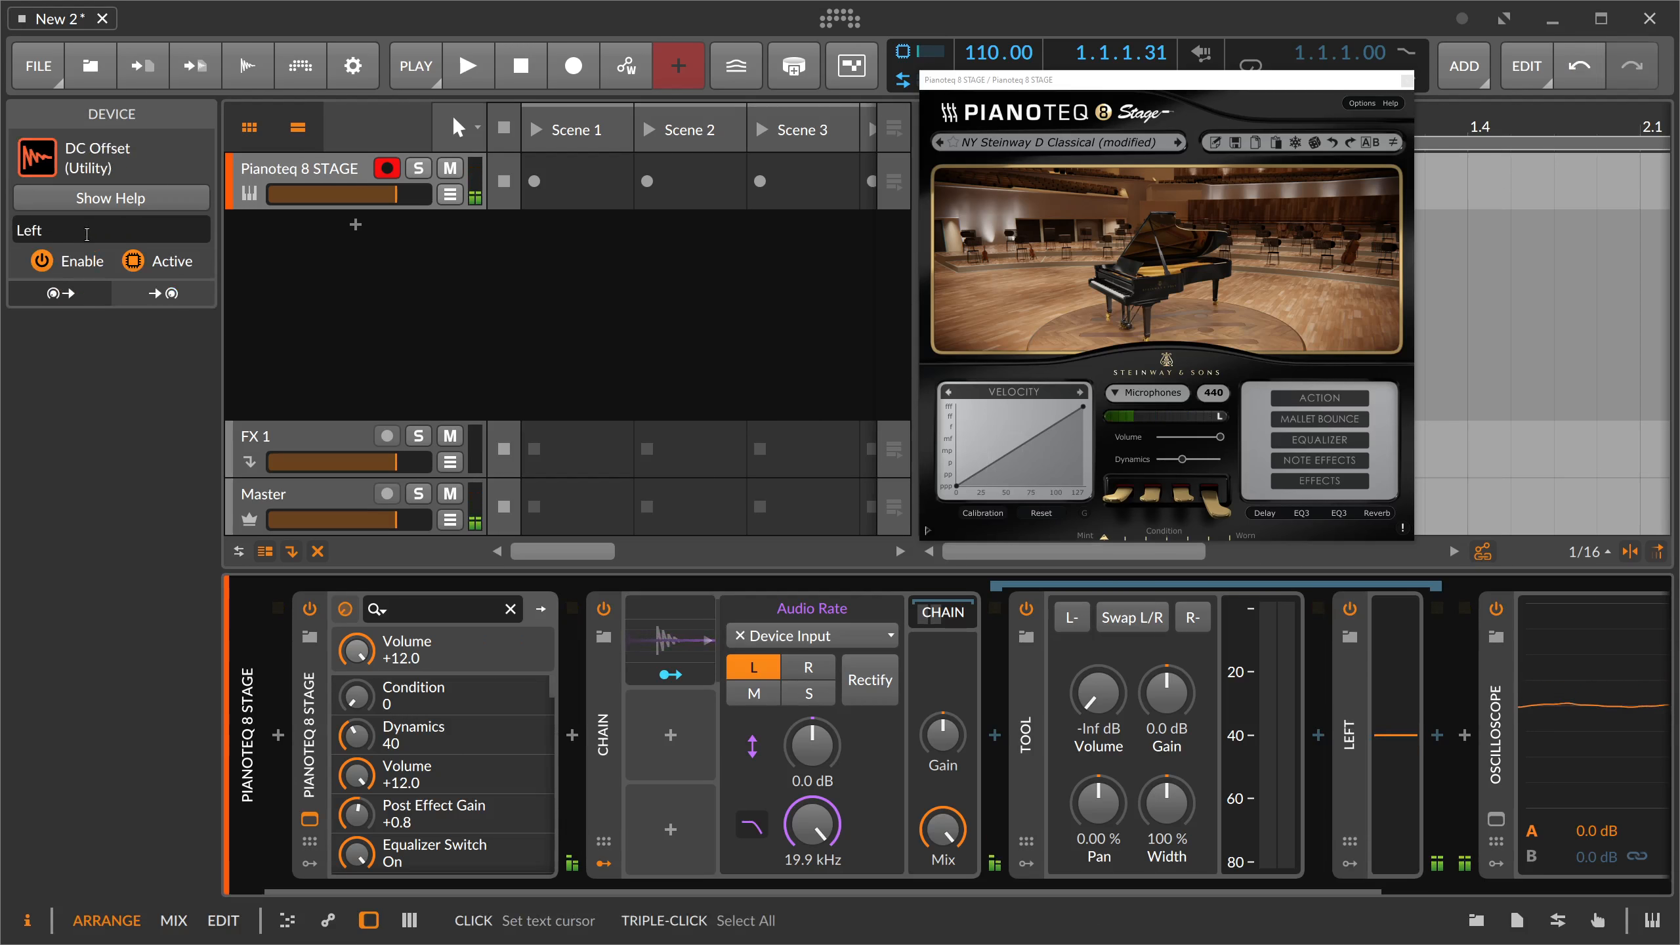
Step: Wrap the Left DC Offset device in an FX Layer and duplicate its layer
{"action": "left_click", "coordinate": [1355, 712]}
{"action": "key", "text": "ctrl+g"}
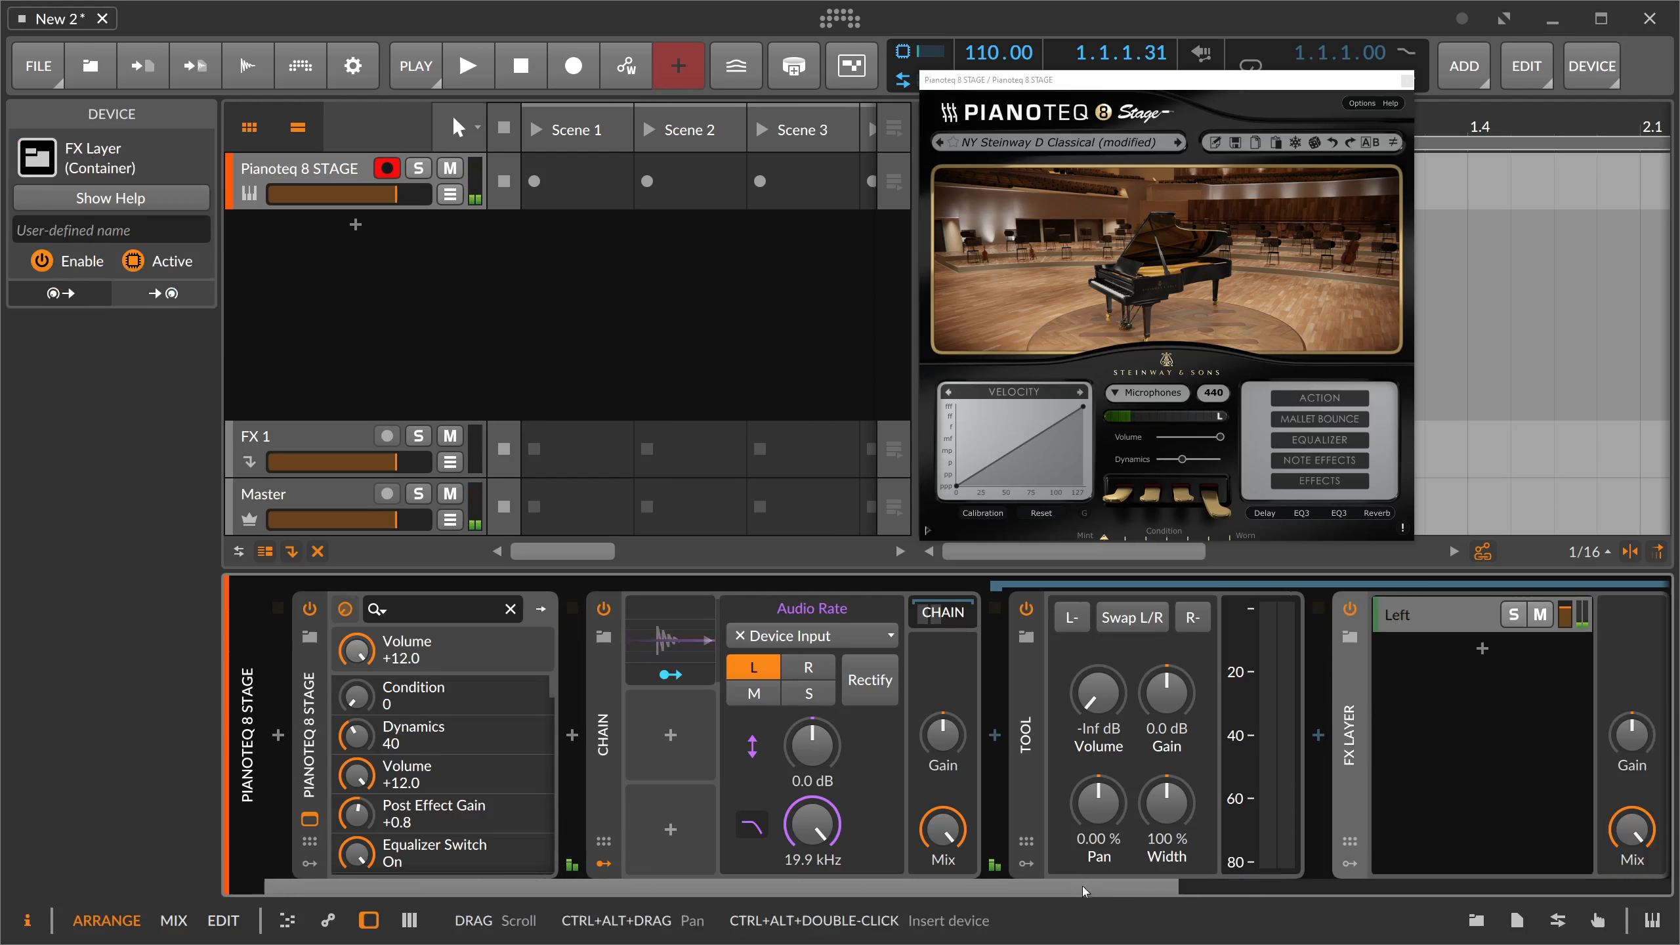
{"action": "left_click_drag", "start_coordinate": [1082, 886], "coordinate": [1265, 883]}
{"action": "left_click", "coordinate": [1143, 628]}
{"action": "key", "text": "ctrl+d"}
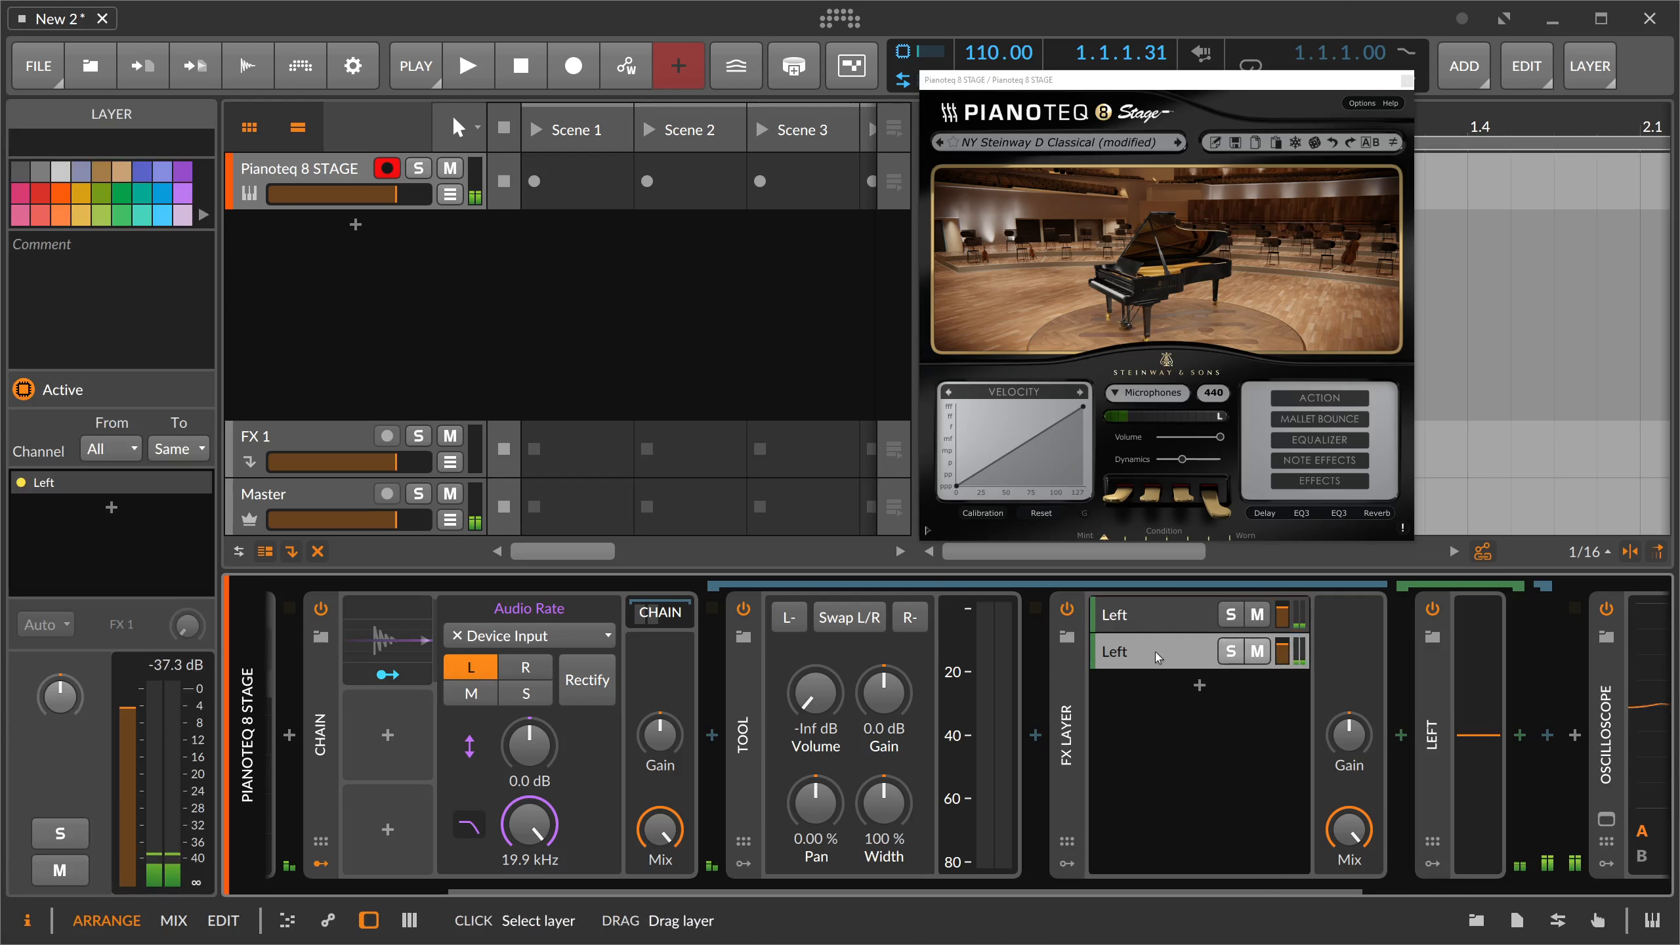
Step: Rename the duplicated layer and the DC Offset device inside it to "Right"
{"action": "left_click", "coordinate": [85, 137]}
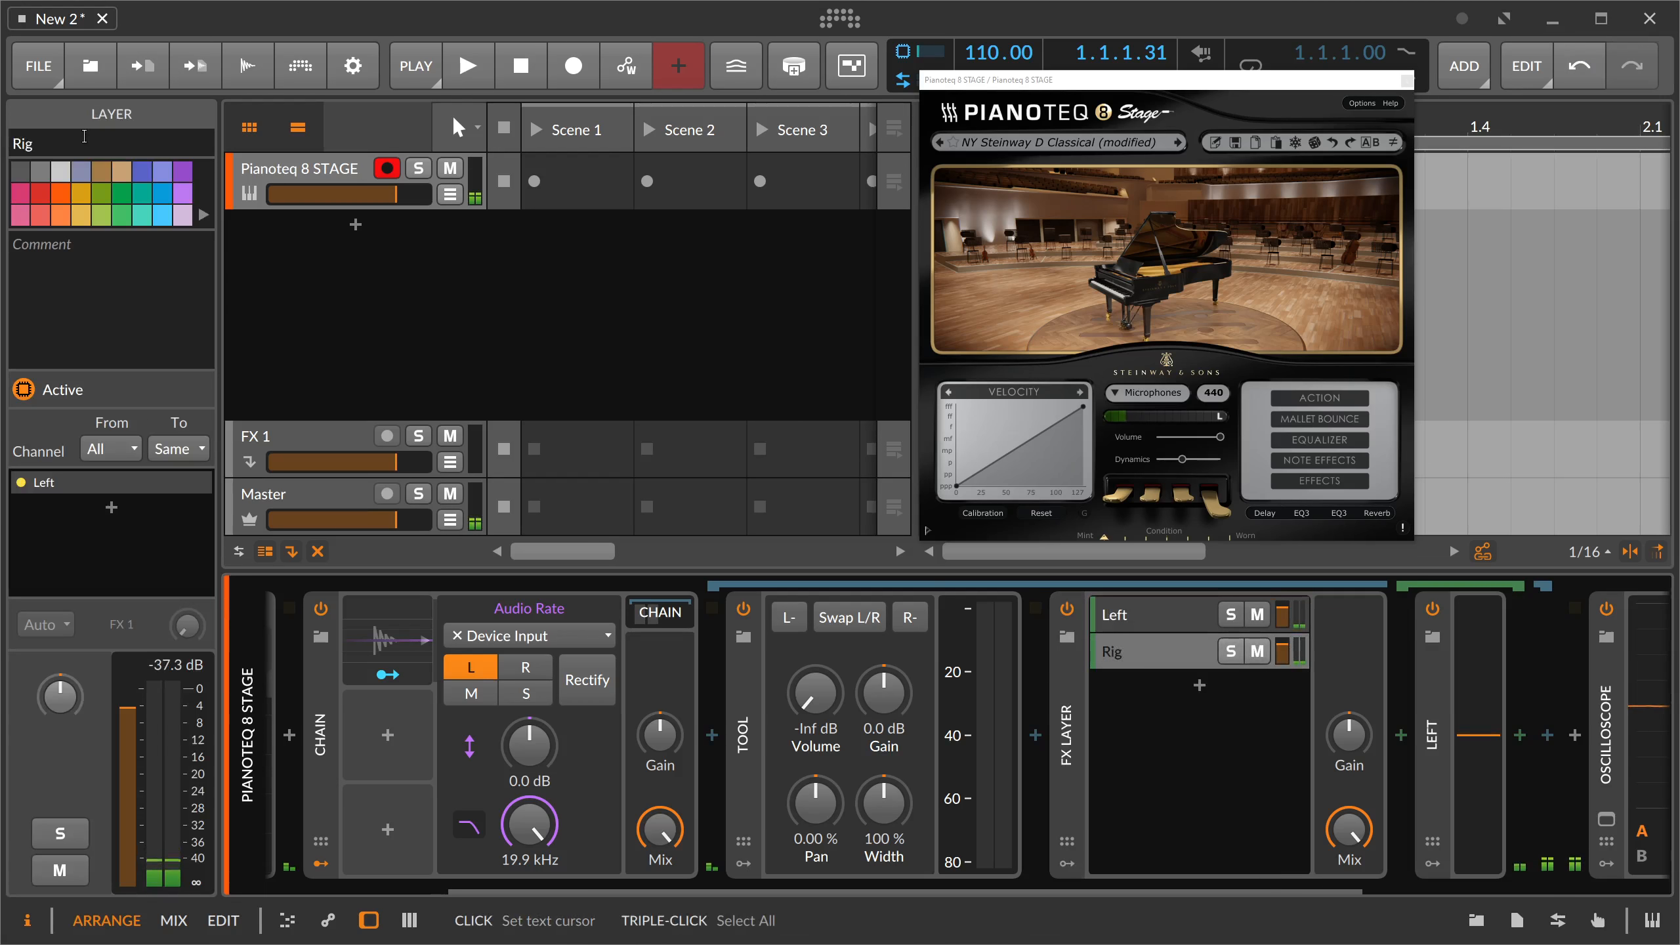
{"action": "left_click", "coordinate": [1421, 694]}
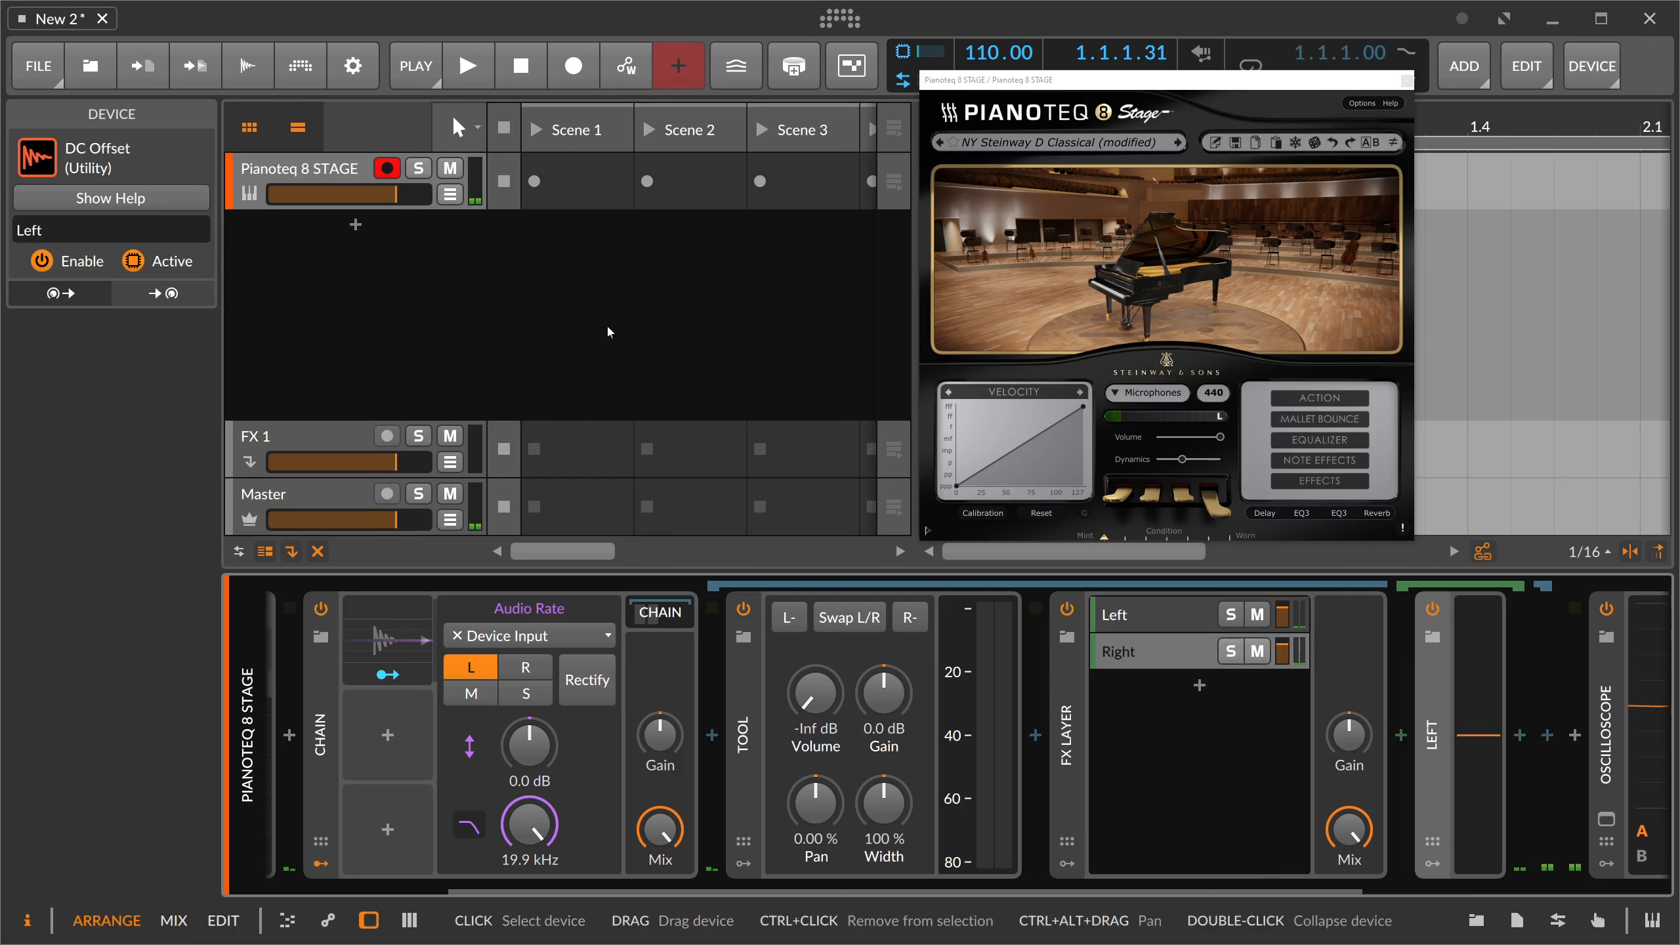
{"action": "key", "text": "ctrl+r"}
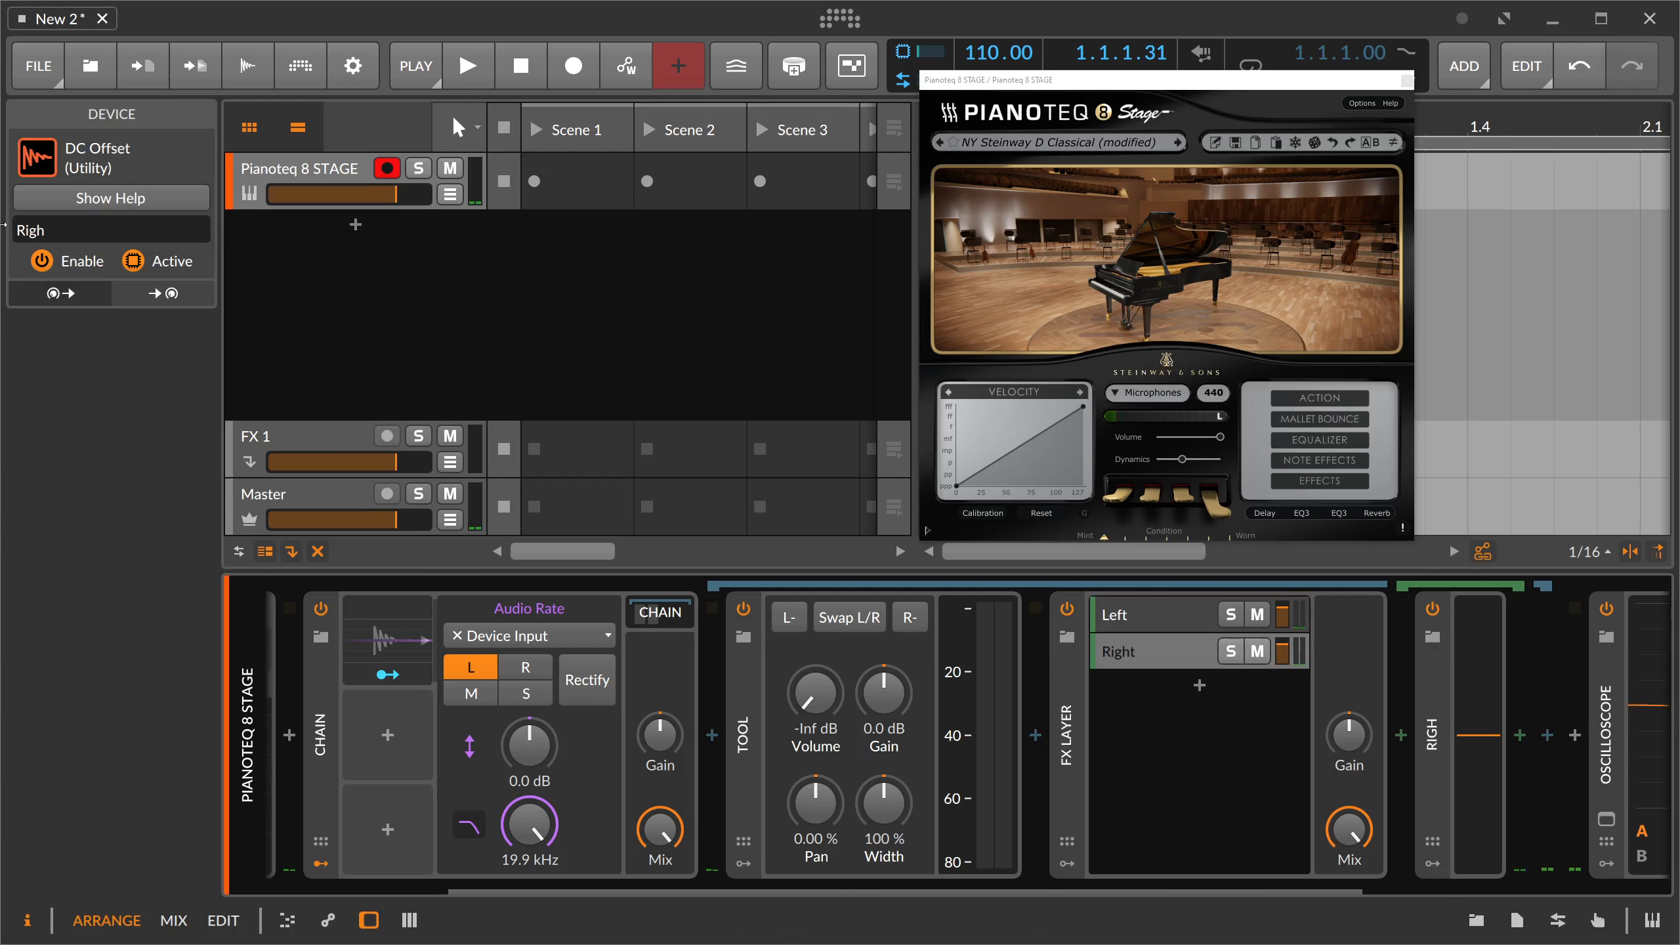
Step: Duplicate the Audio Rate modulator into the Chain's second modulator slot and set the copy to the right channel
{"action": "left_click", "coordinate": [391, 674]}
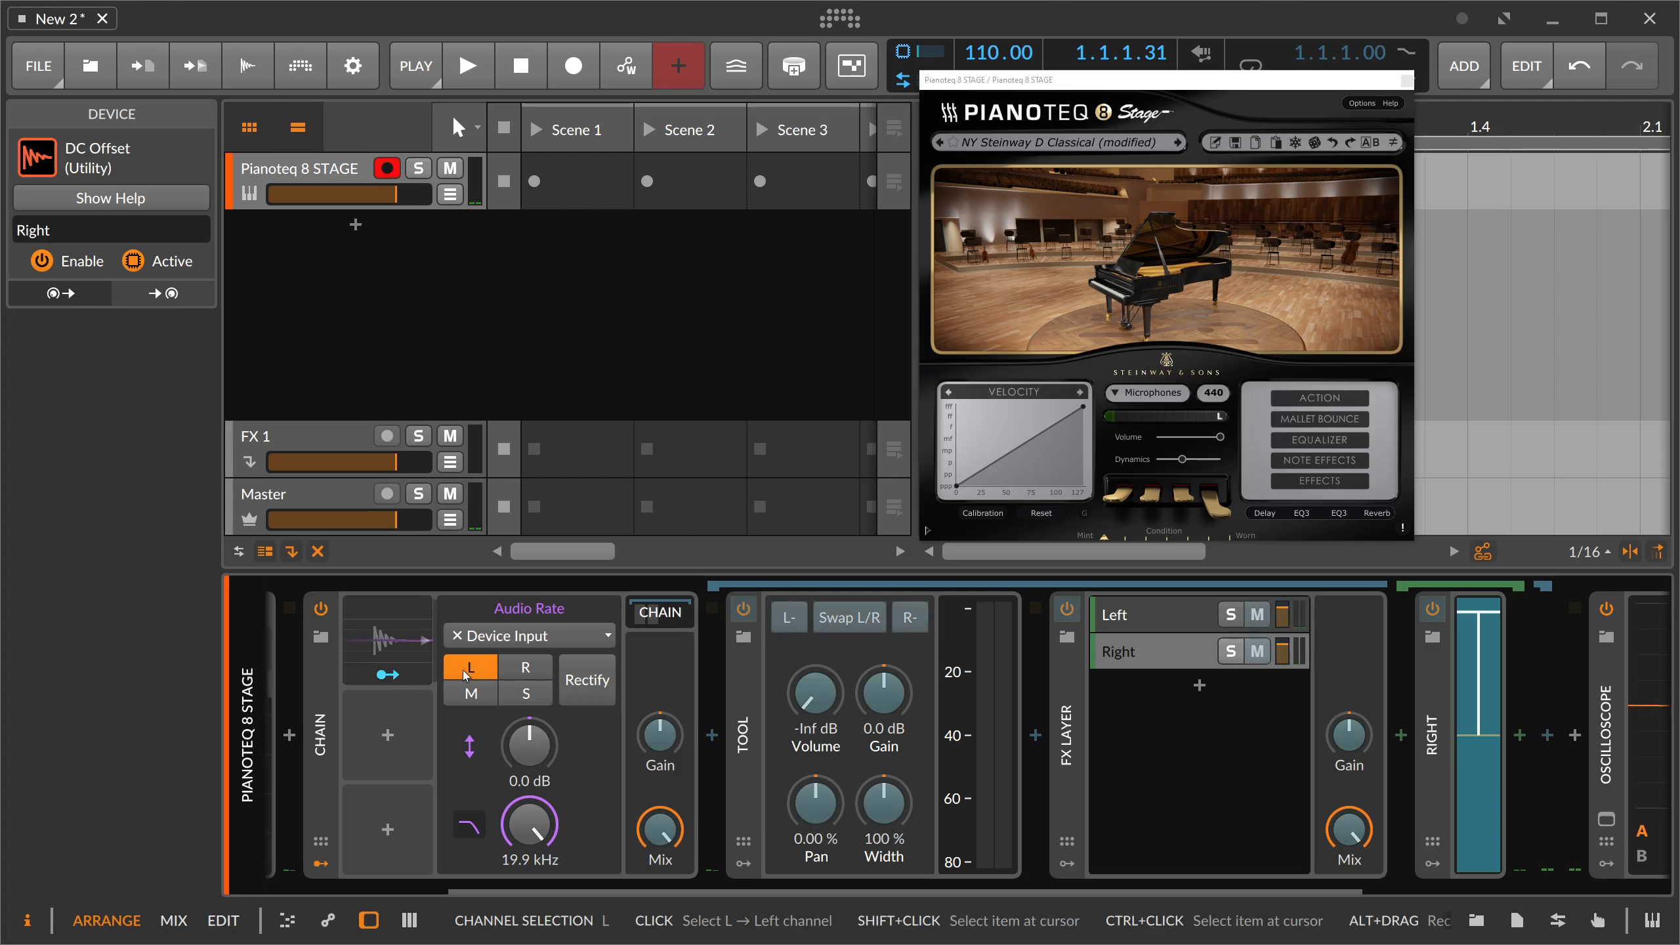
{"action": "left_click", "coordinate": [1478, 725]}
{"action": "left_click_drag", "start_coordinate": [403, 676], "coordinate": [390, 734]}
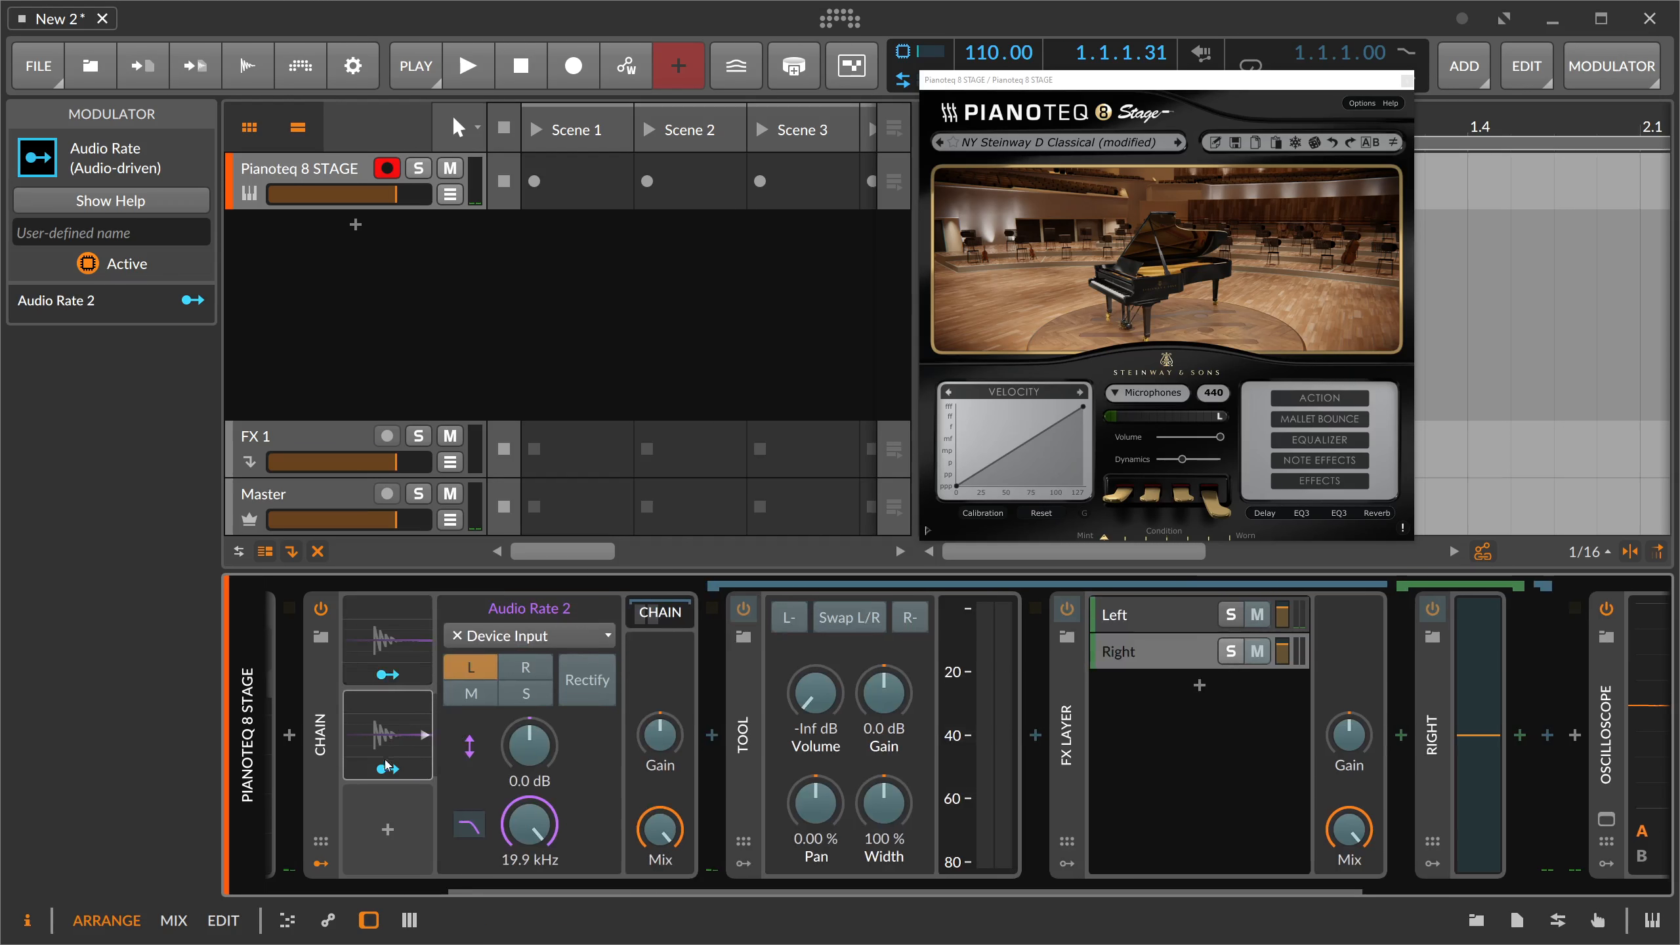
{"action": "left_click", "coordinate": [526, 667]}
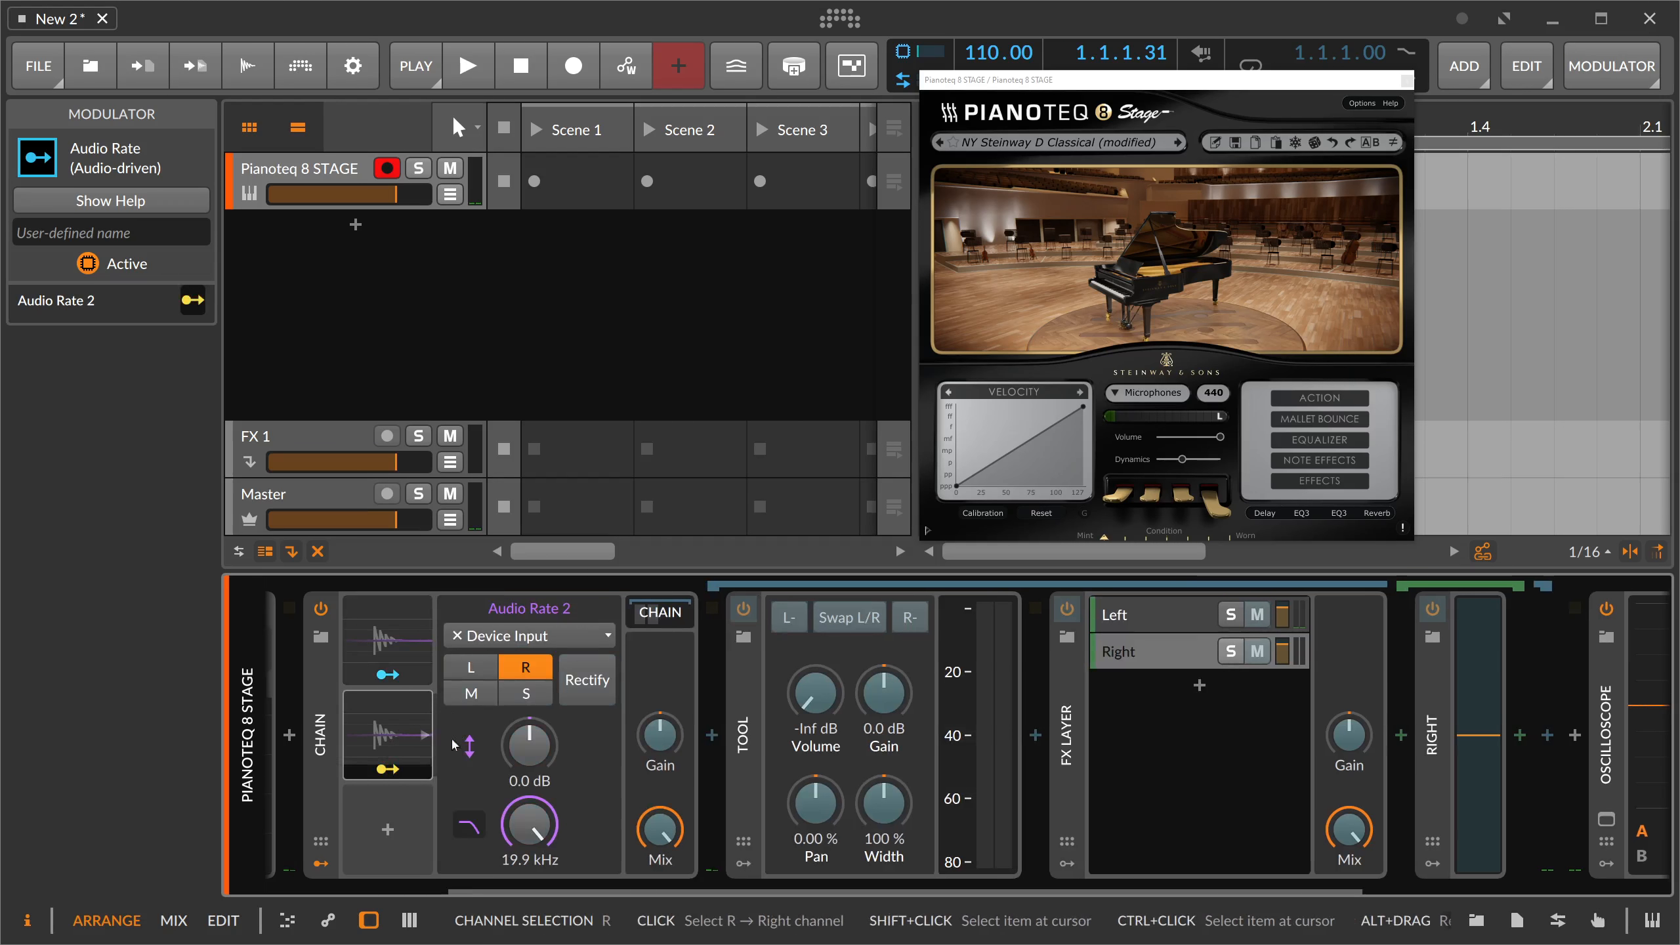
Step: Map Audio Rate 2 to the DC parameter of the Right DC Offset and set the modulation amount to 0.9
{"action": "left_click", "coordinate": [1168, 652]}
{"action": "left_click_drag", "start_coordinate": [1479, 735], "coordinate": [1479, 644]}
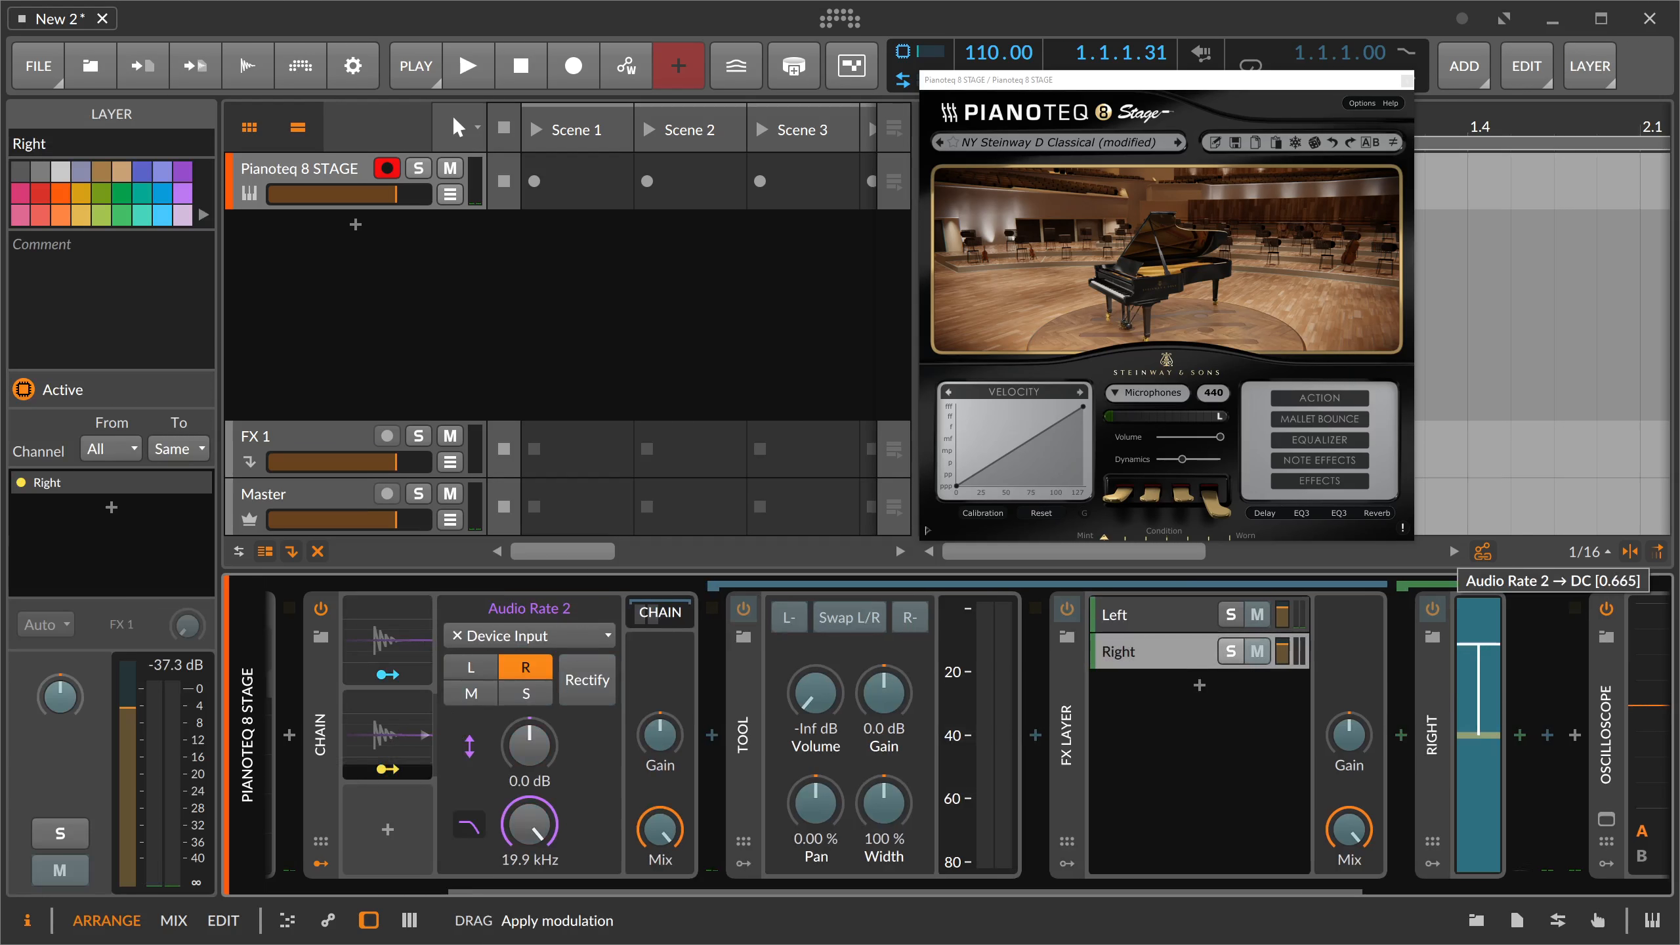
{"action": "left_click", "coordinate": [417, 740]}
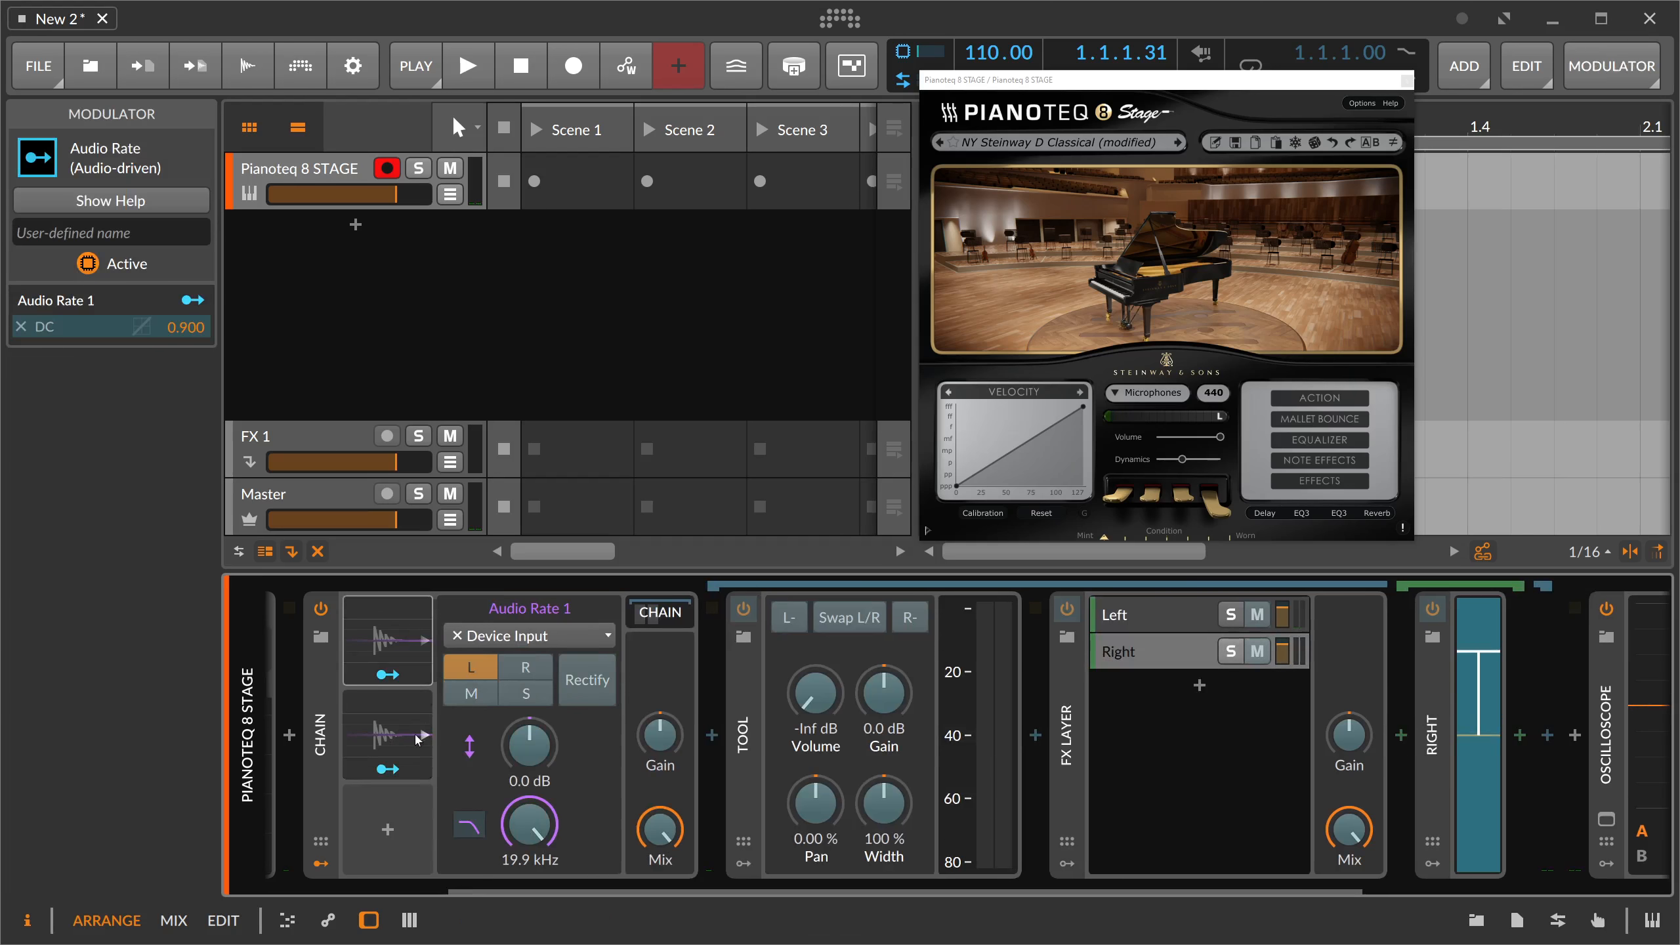
{"action": "left_click", "coordinate": [417, 740]}
{"action": "double_click", "coordinate": [185, 326]}
{"action": "type", "text": "0"}
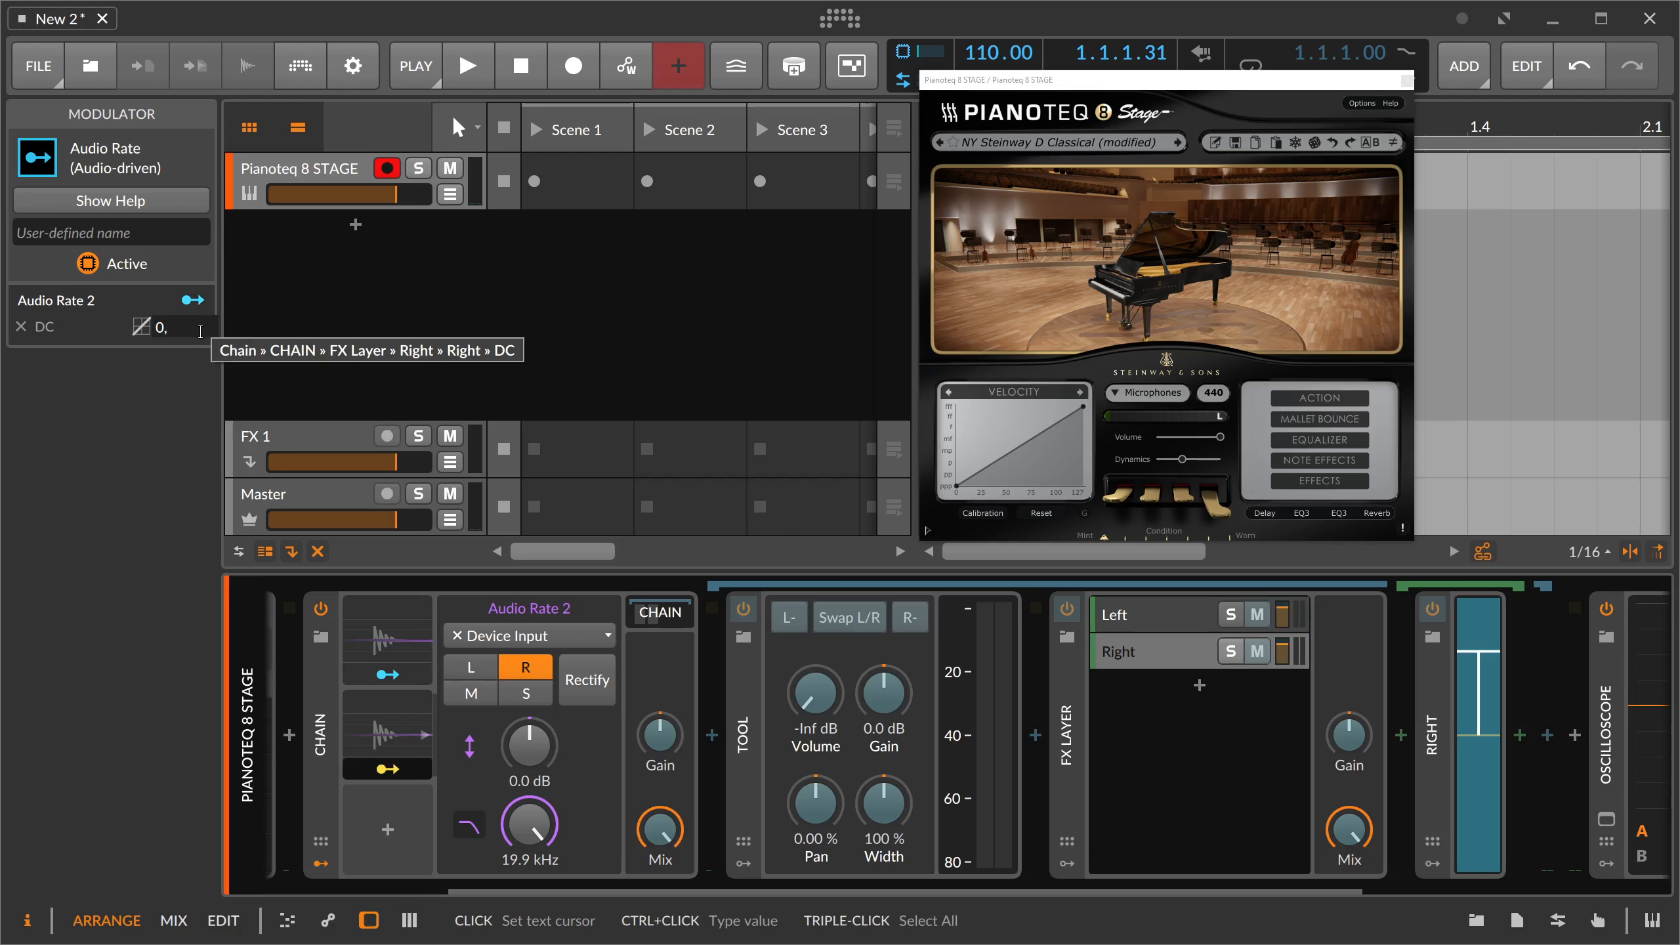
{"action": "type", "text": ".9"}
{"action": "key", "text": "Return"}
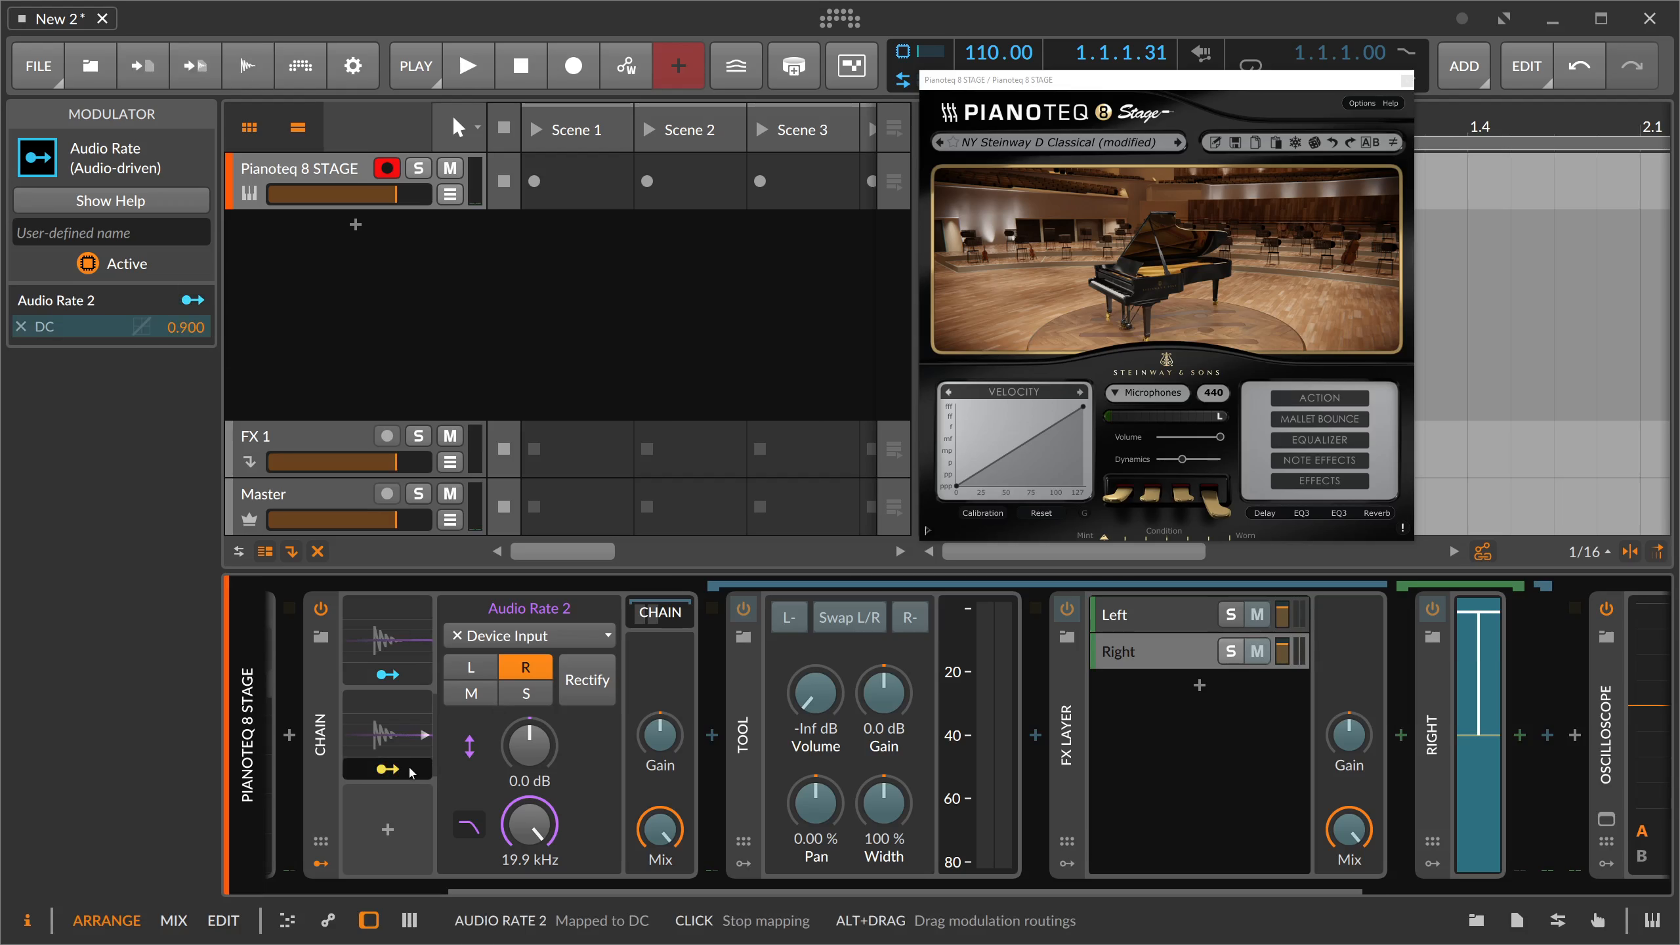
{"action": "left_click", "coordinate": [411, 711]}
Step: Check both Audio Rate modulators' mappings against the Left and Right layers, collapsing the modulator parameters
{"action": "left_click", "coordinate": [405, 641]}
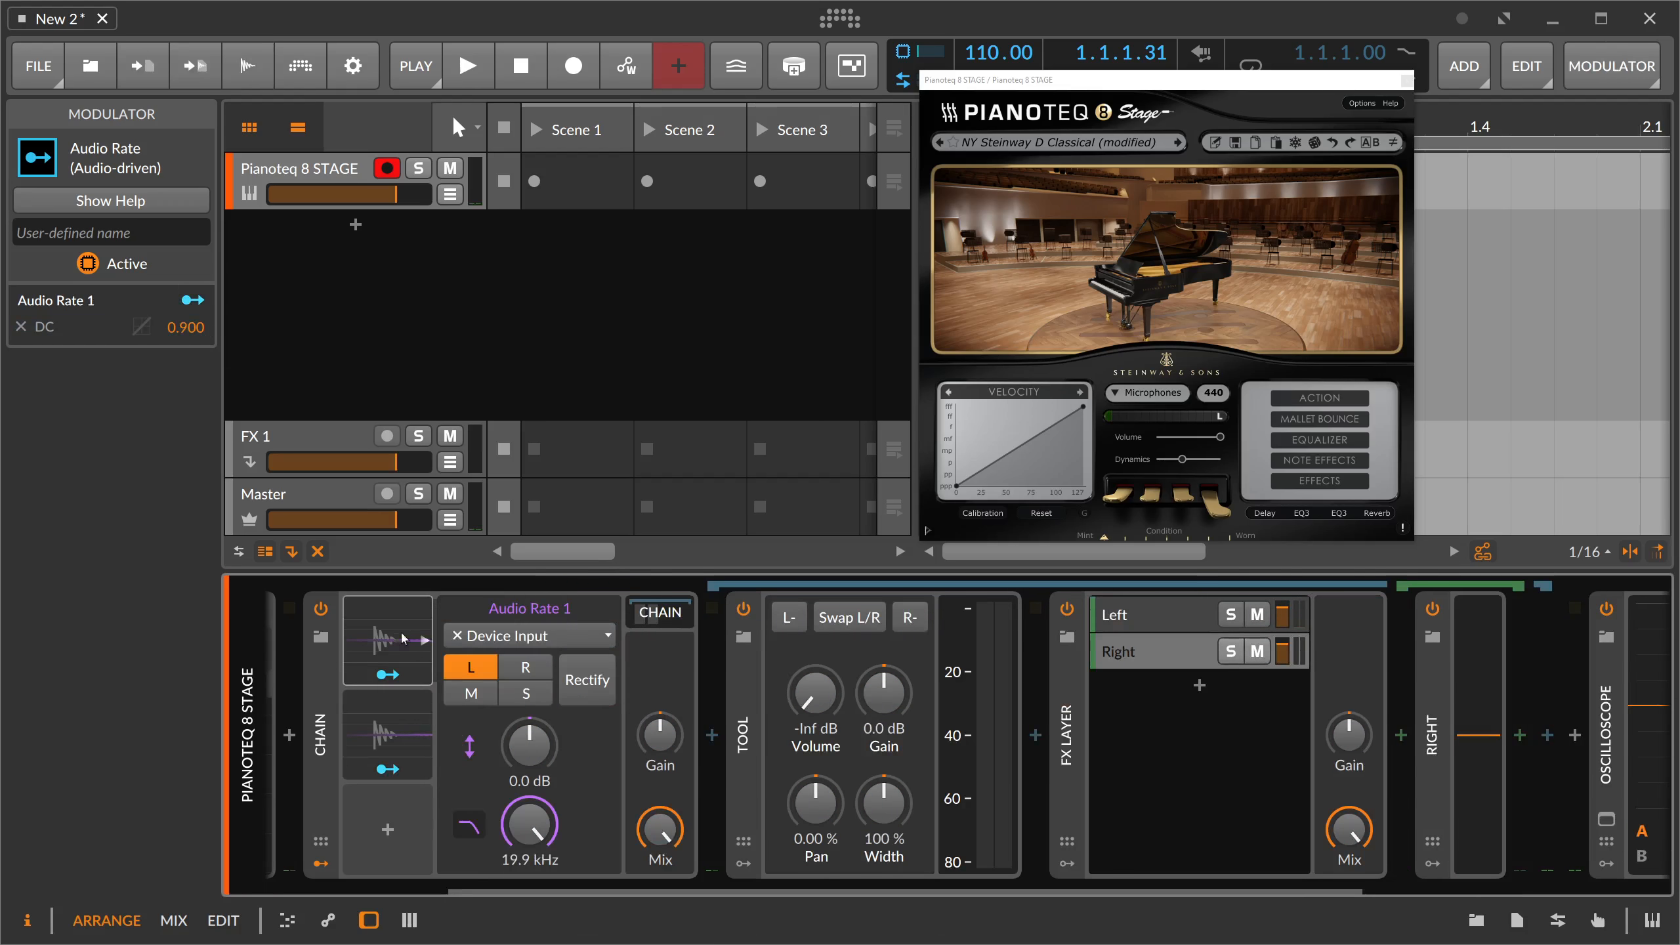
{"action": "left_click", "coordinate": [397, 642]}
{"action": "left_click", "coordinate": [982, 619]}
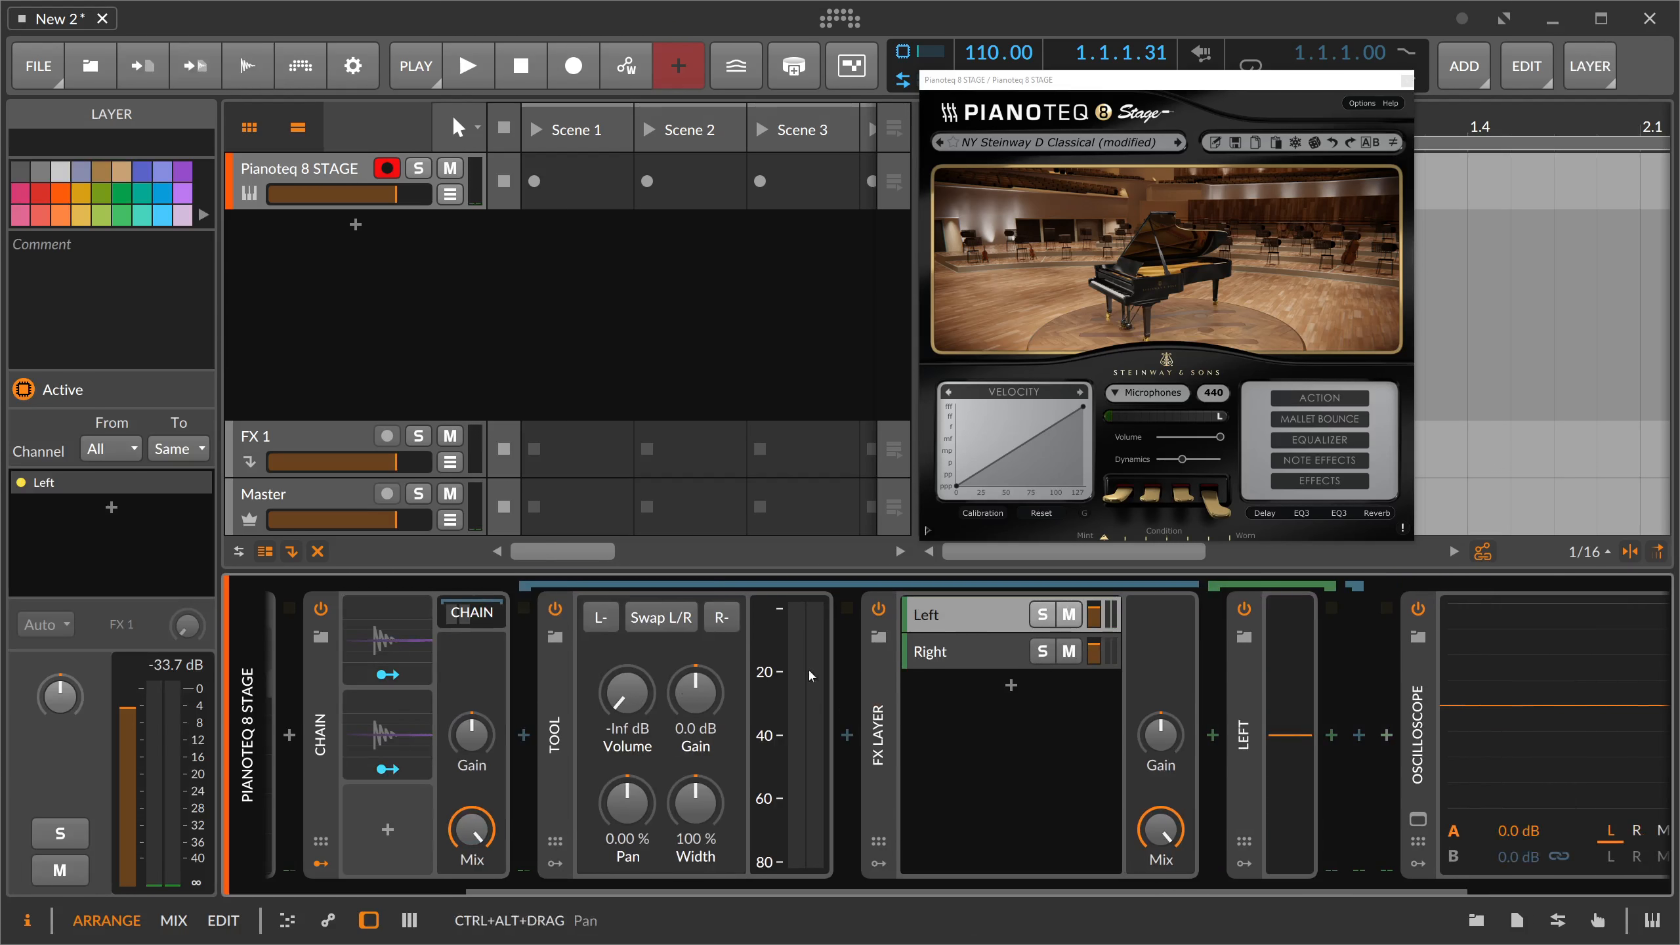
{"action": "left_click", "coordinate": [389, 722]}
{"action": "left_click", "coordinate": [405, 721]}
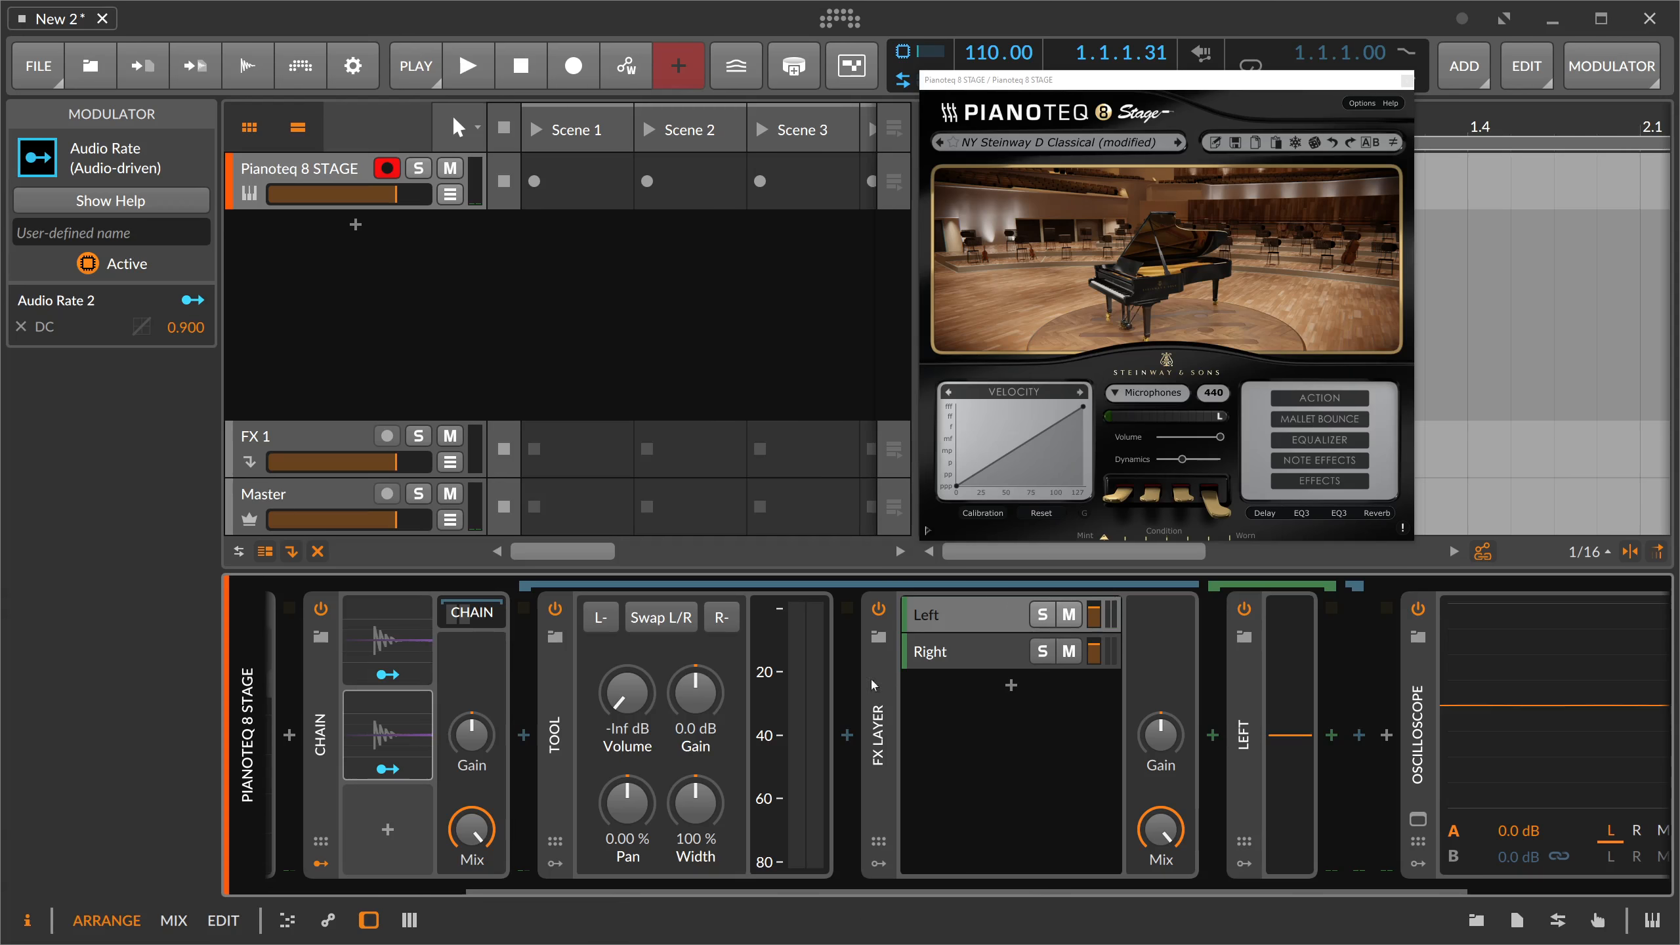
{"action": "left_click", "coordinate": [965, 654]}
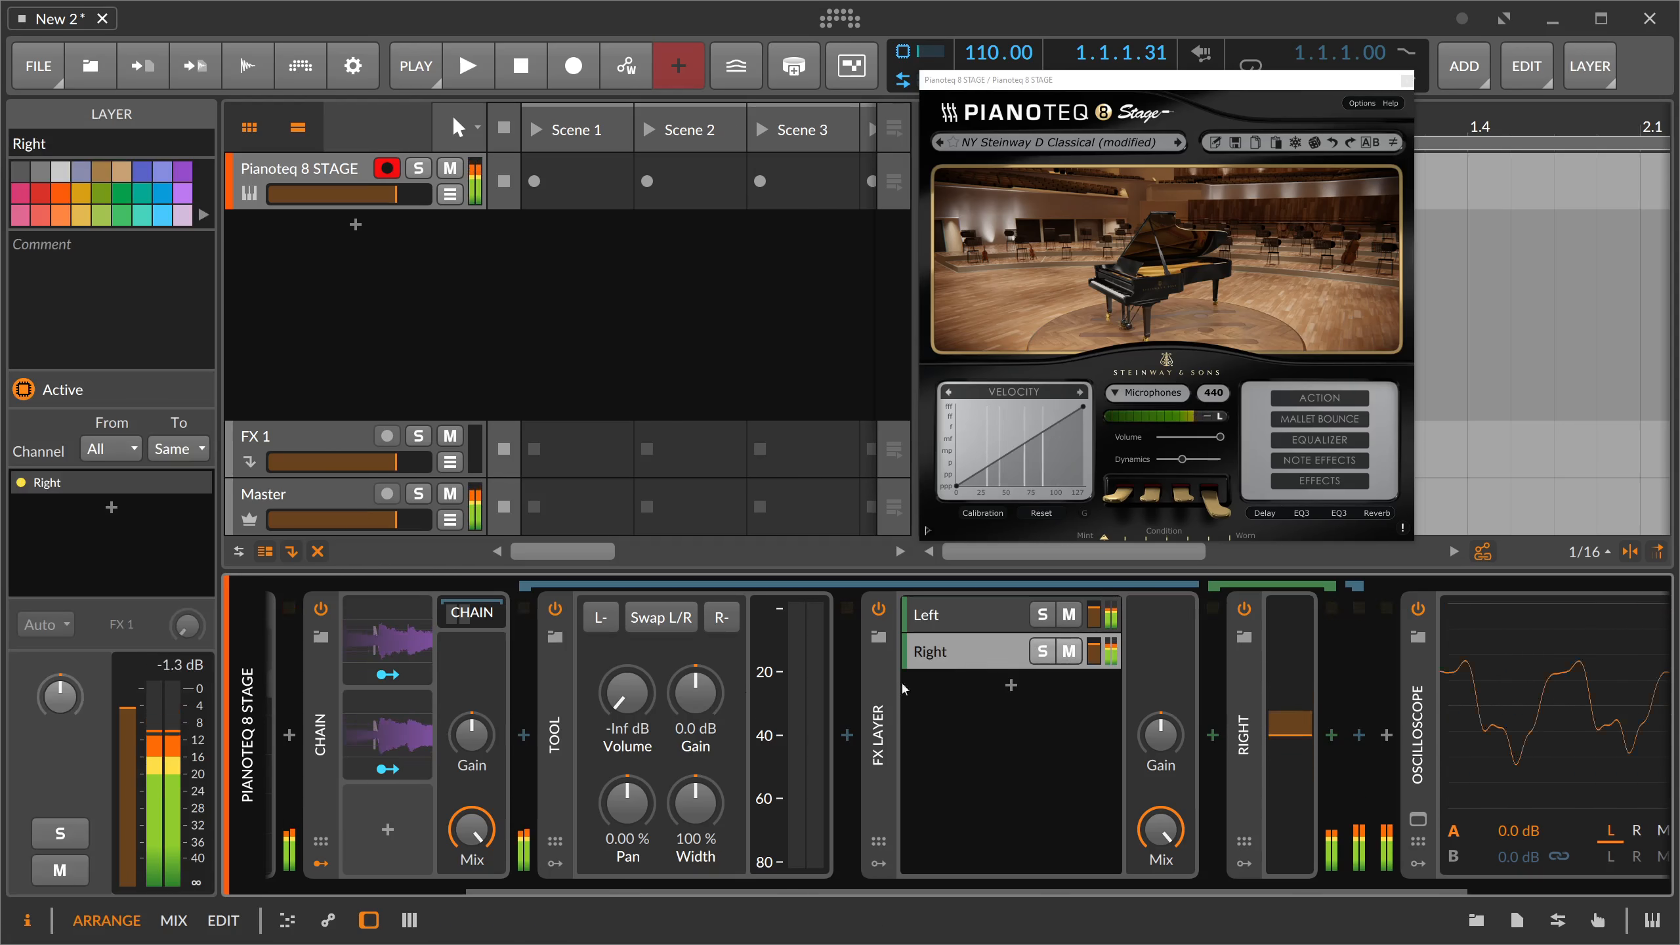
Step: Pan the FX Layer's Right layer to the right and its Left layer to the left
{"action": "left_click", "coordinate": [966, 654]}
{"action": "left_click", "coordinate": [972, 652]}
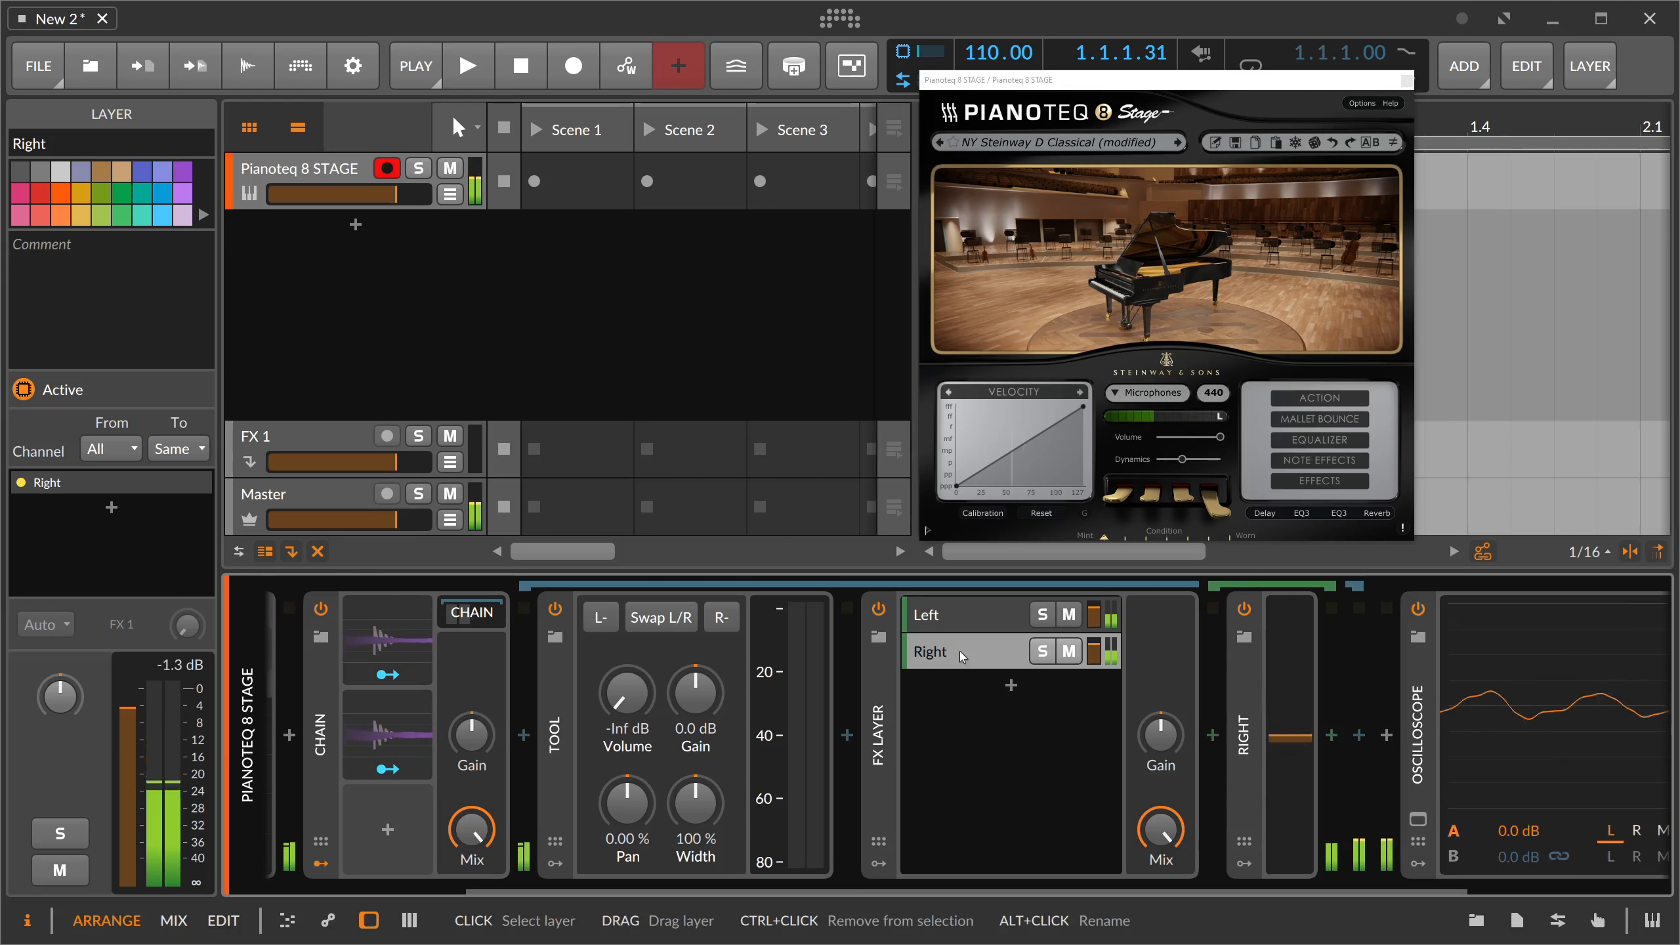
{"action": "left_click", "coordinate": [966, 615]}
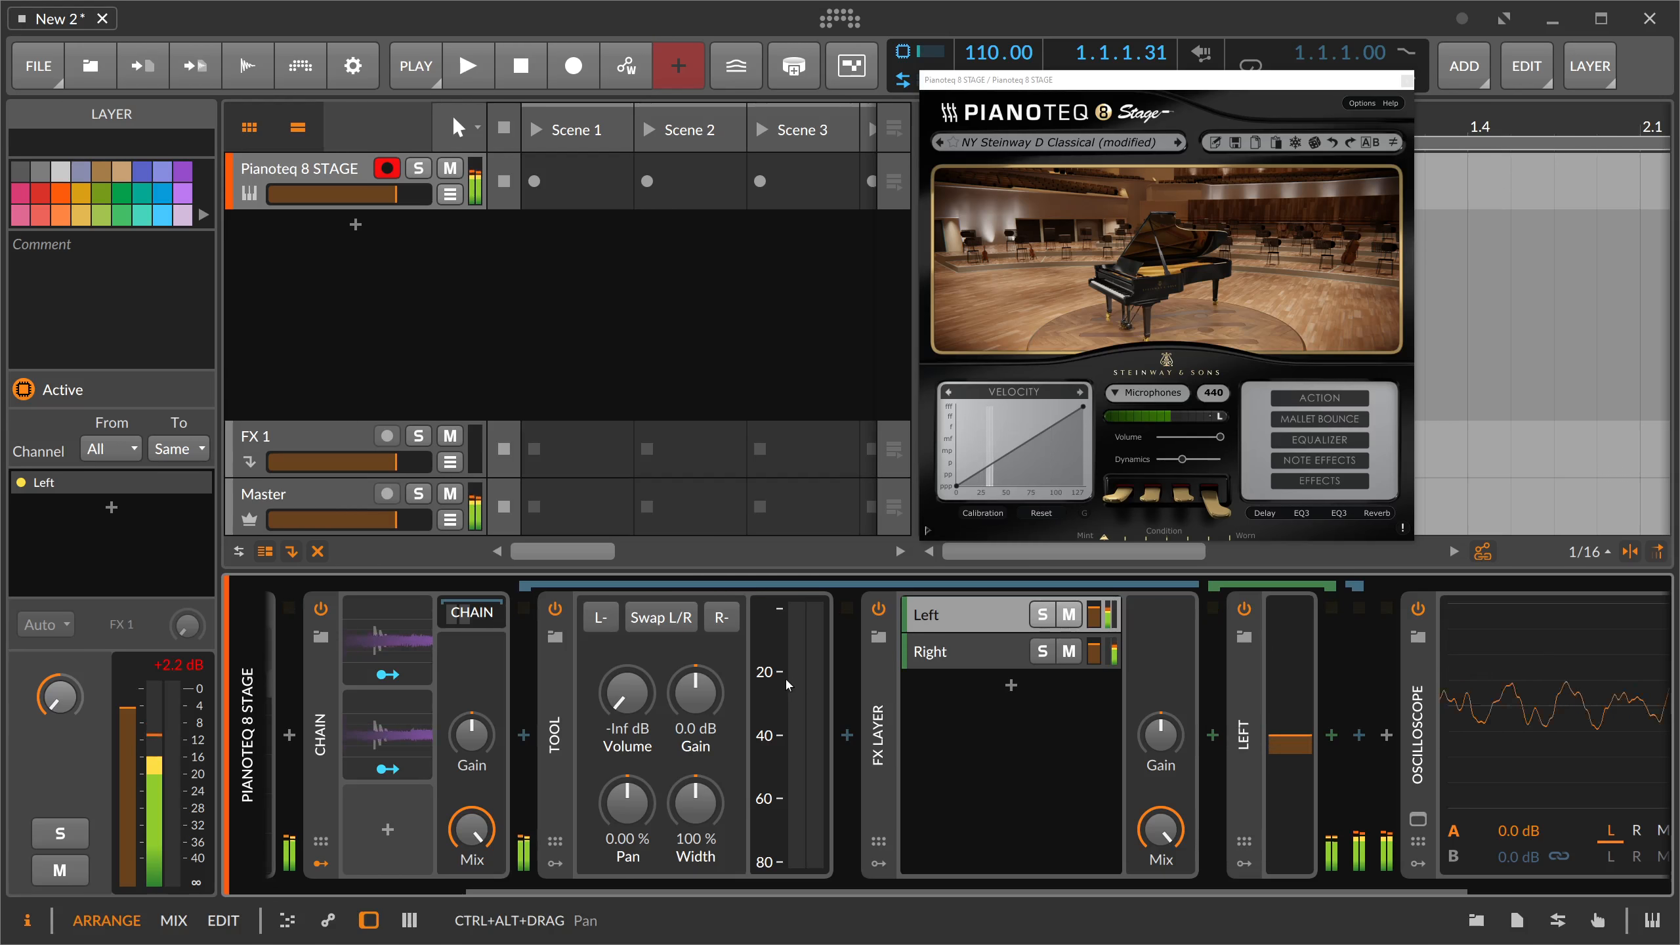
{"action": "scroll", "coordinate": [605, 629], "scroll_direction": "left", "scroll_amount": 3}
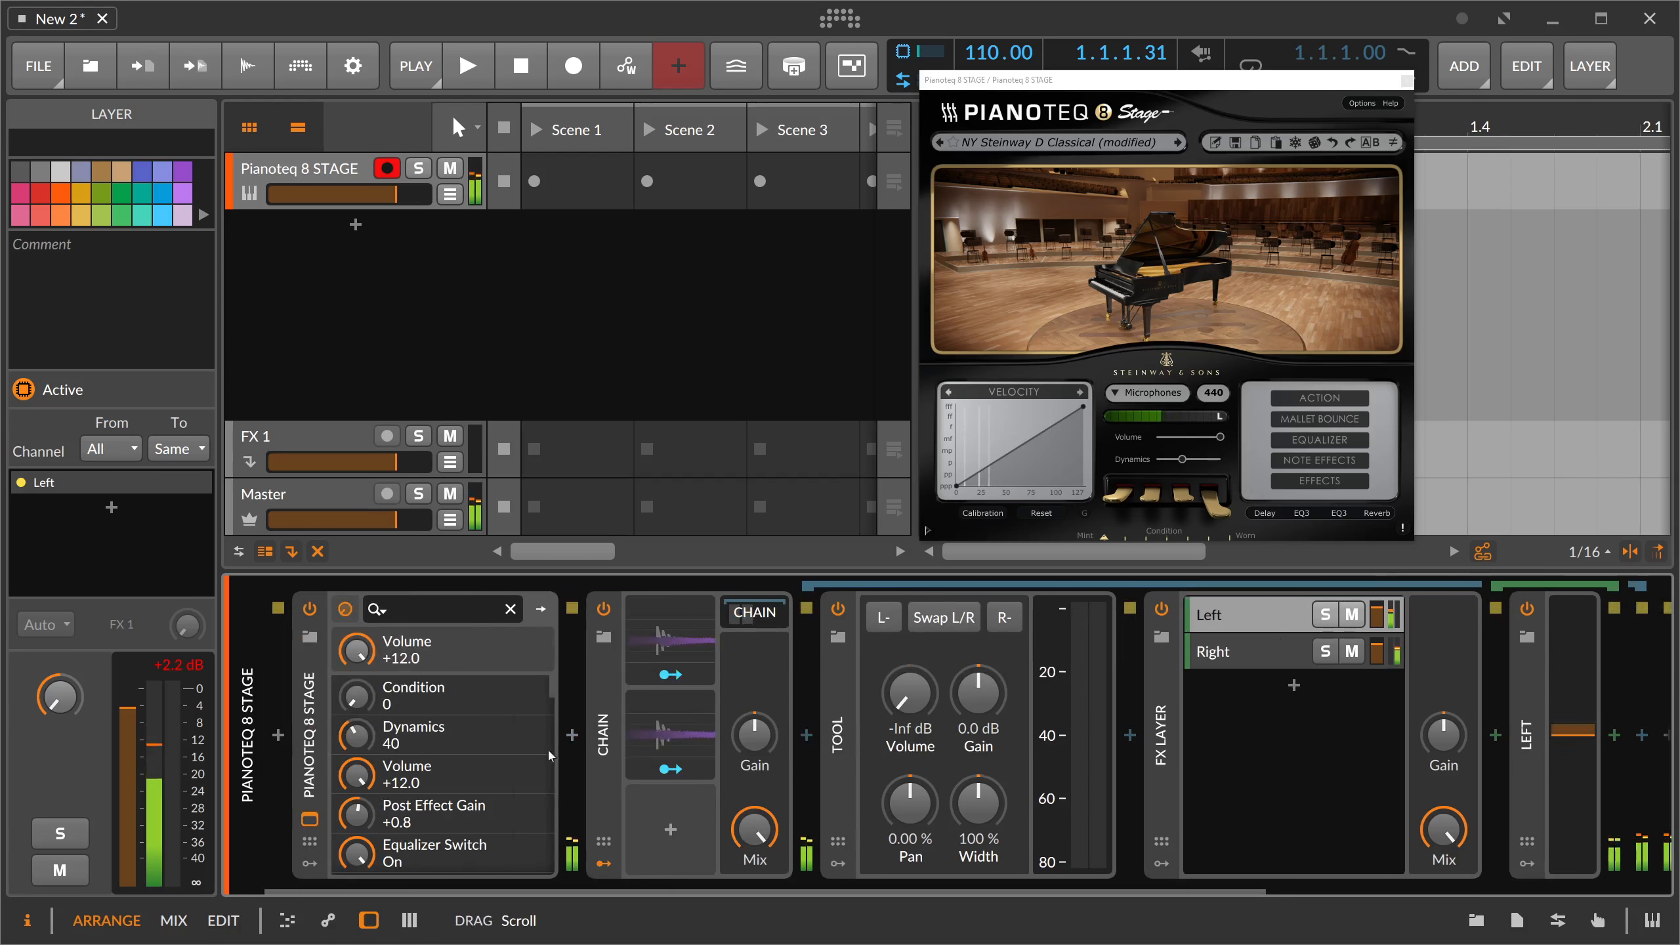
Step: Toggle the Chain device off and on to compare the original piano with the recreated stereo signal
{"action": "left_click", "coordinate": [606, 617]}
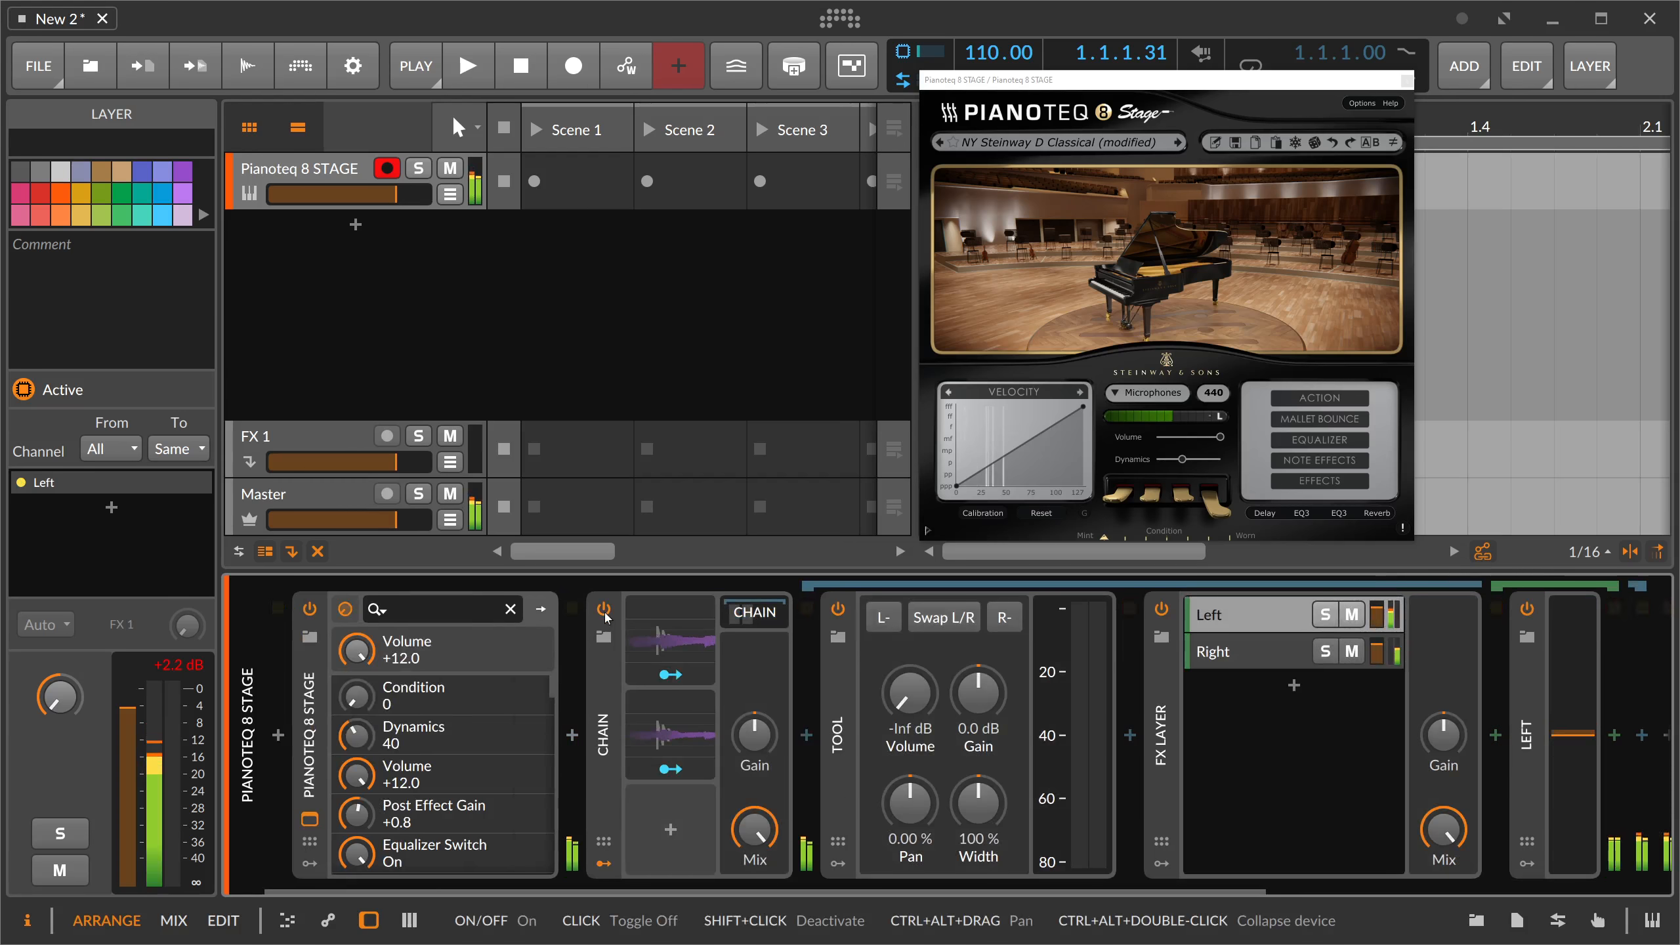
{"action": "left_click", "coordinate": [605, 617]}
{"action": "left_click", "coordinate": [604, 609]}
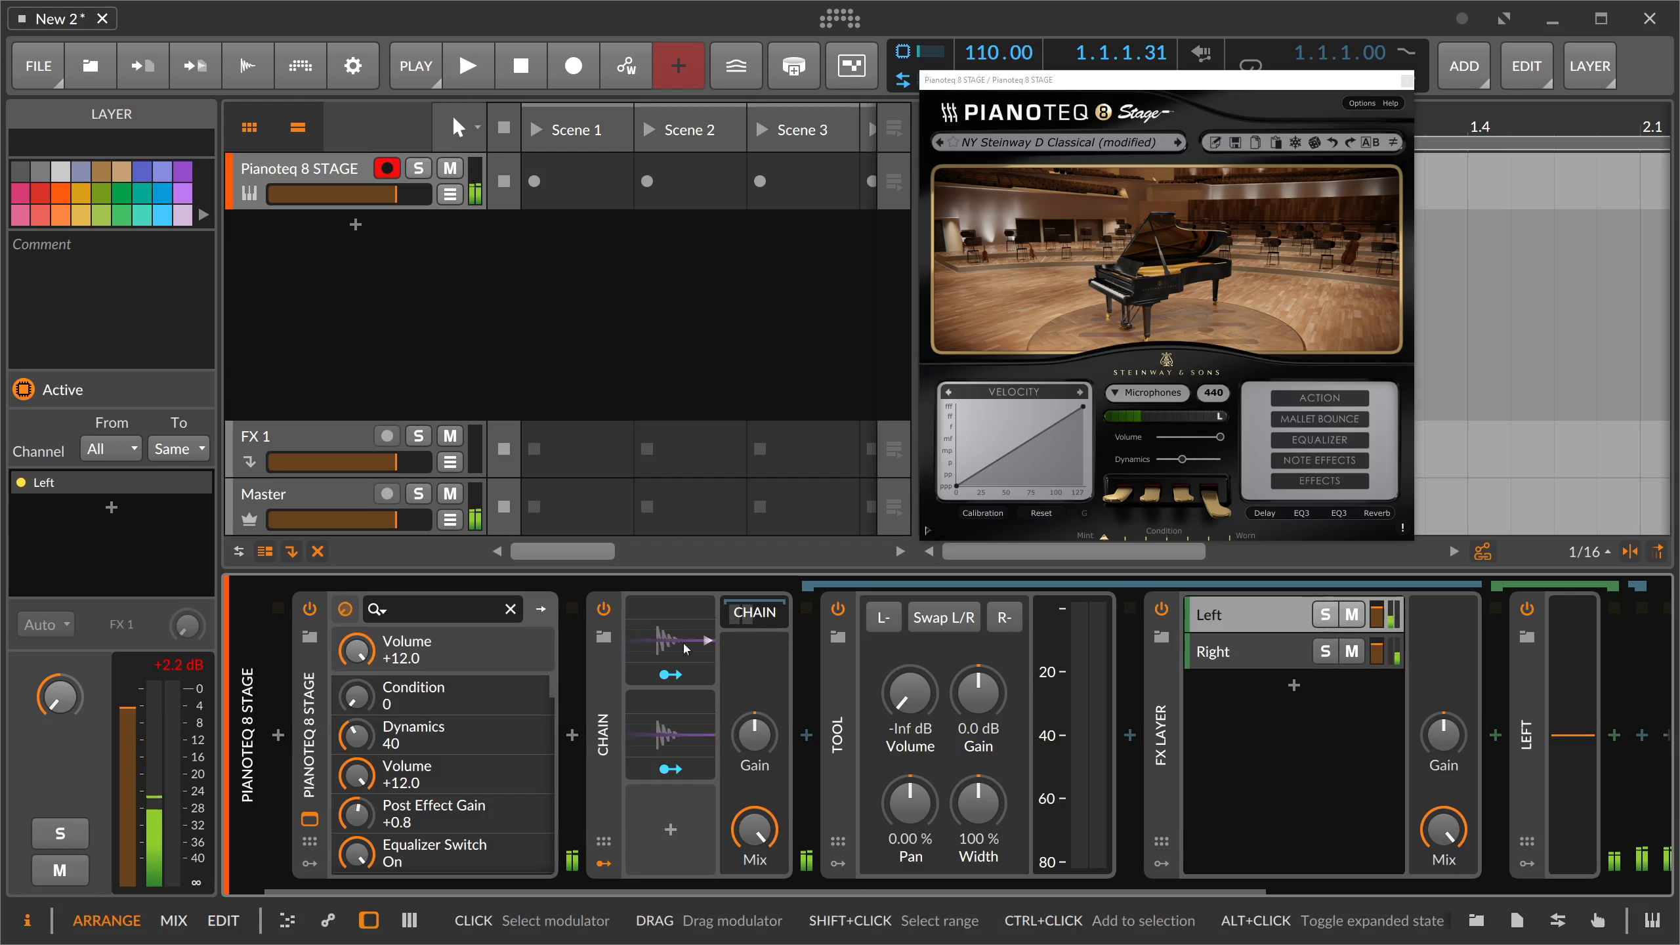
Step: Collapse the Tool device and fold away the Chain's nested devices, leaving the Chain container selected
{"action": "double_click", "coordinate": [824, 705]}
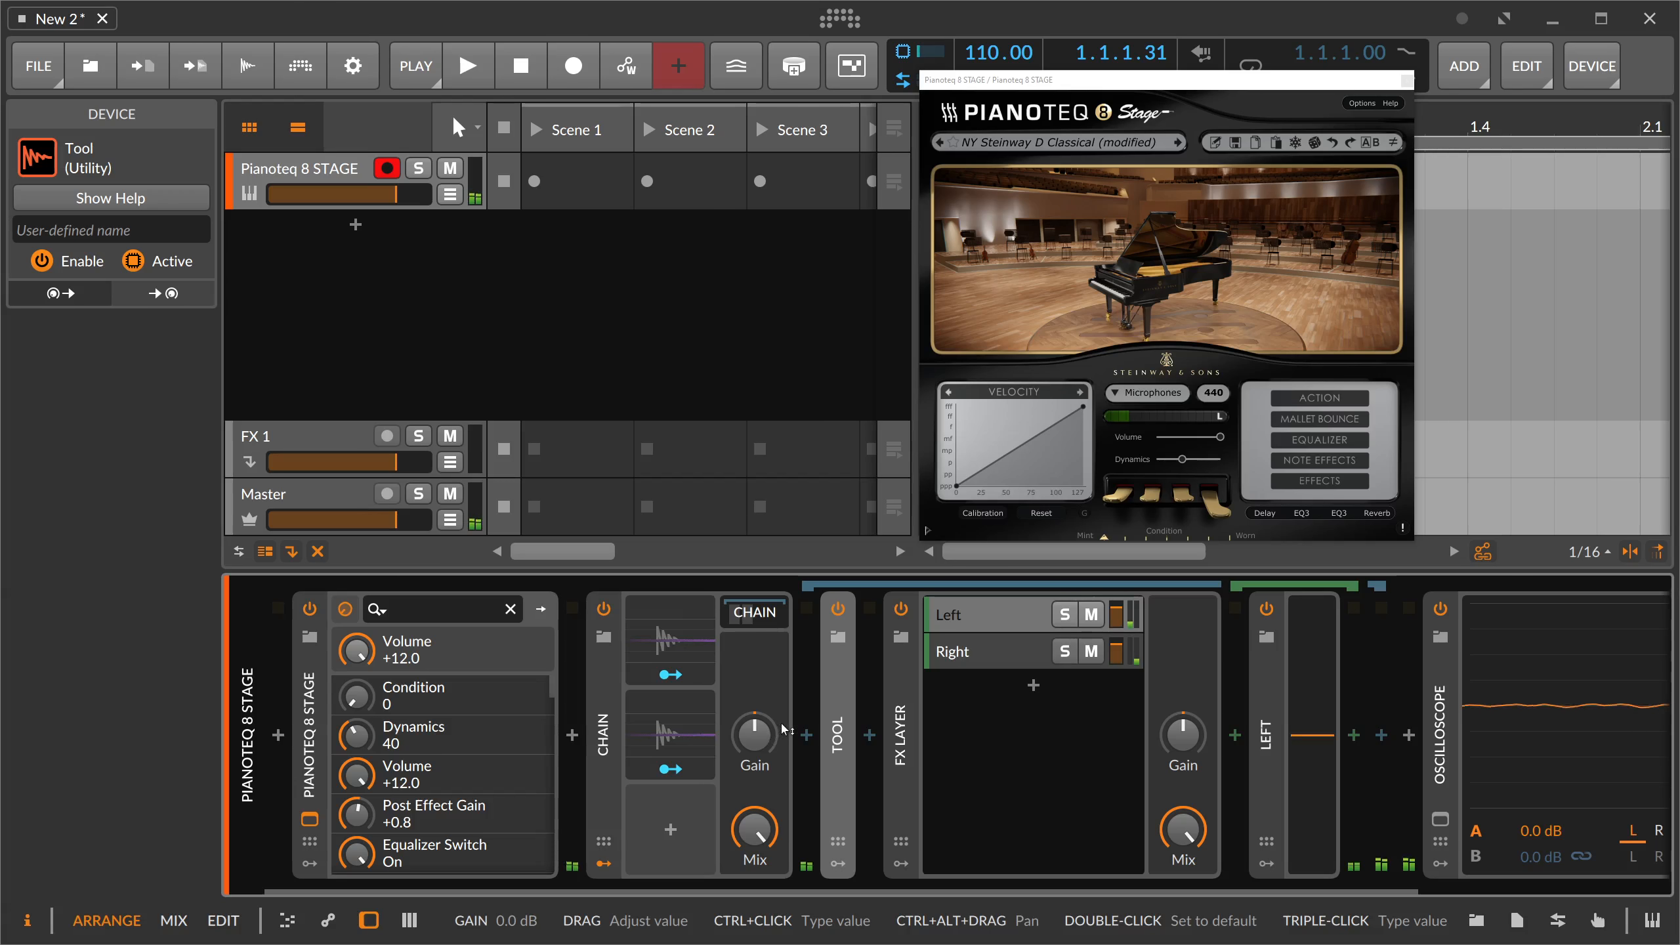
{"action": "left_click", "coordinate": [1251, 732]}
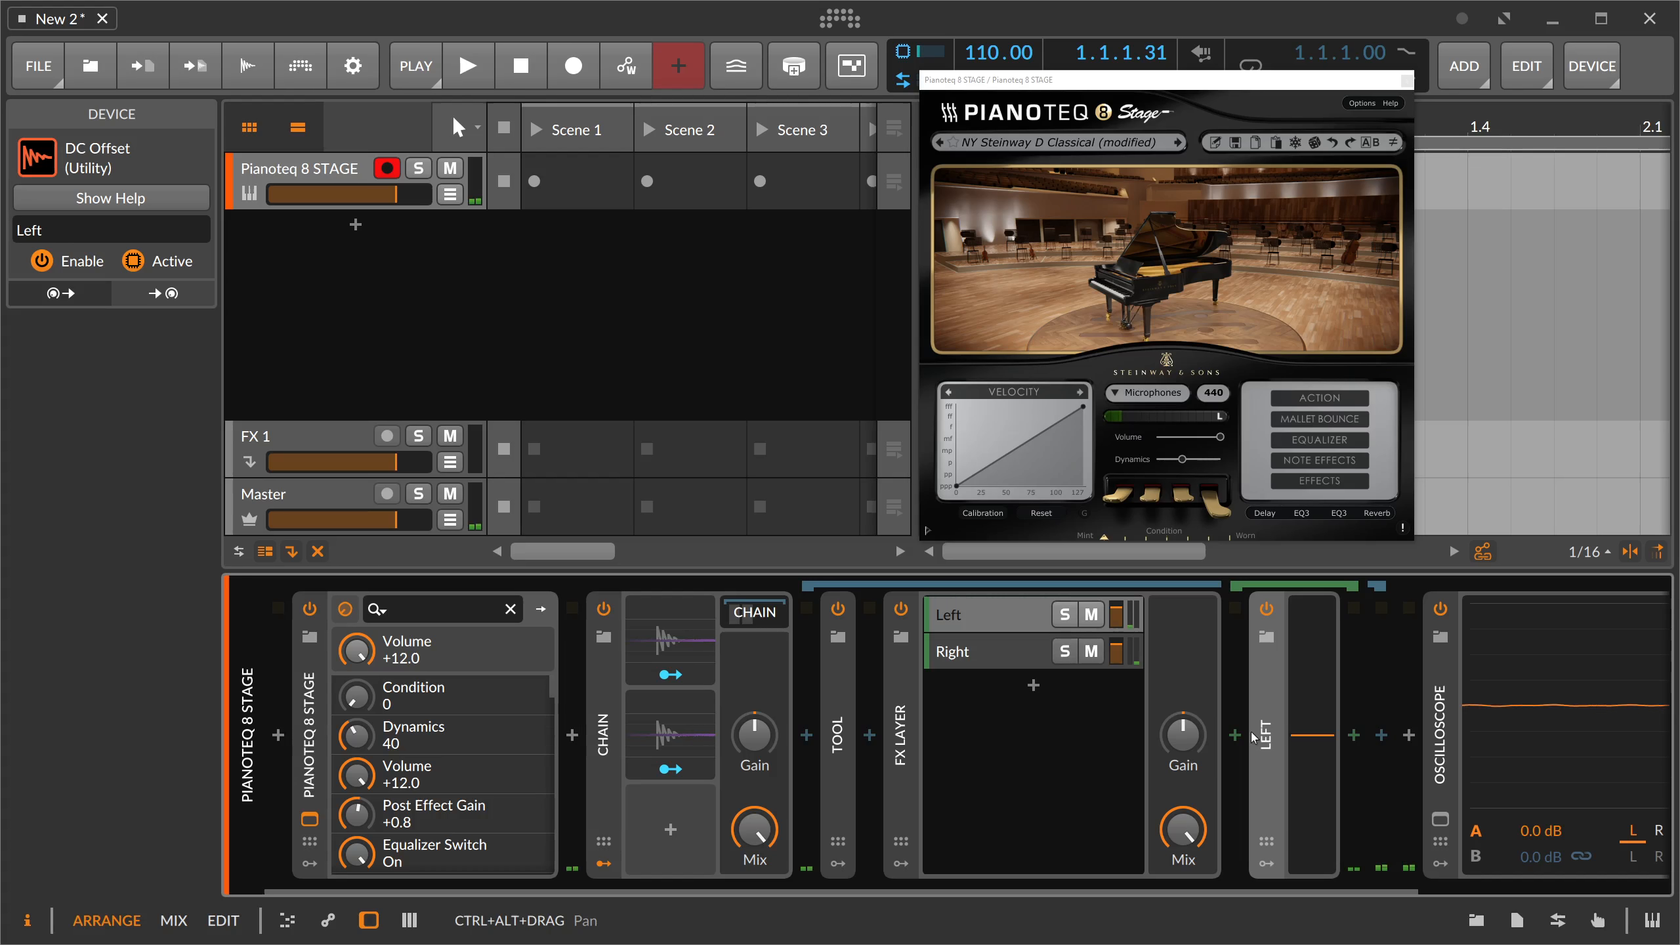
{"action": "left_click", "coordinate": [755, 634]}
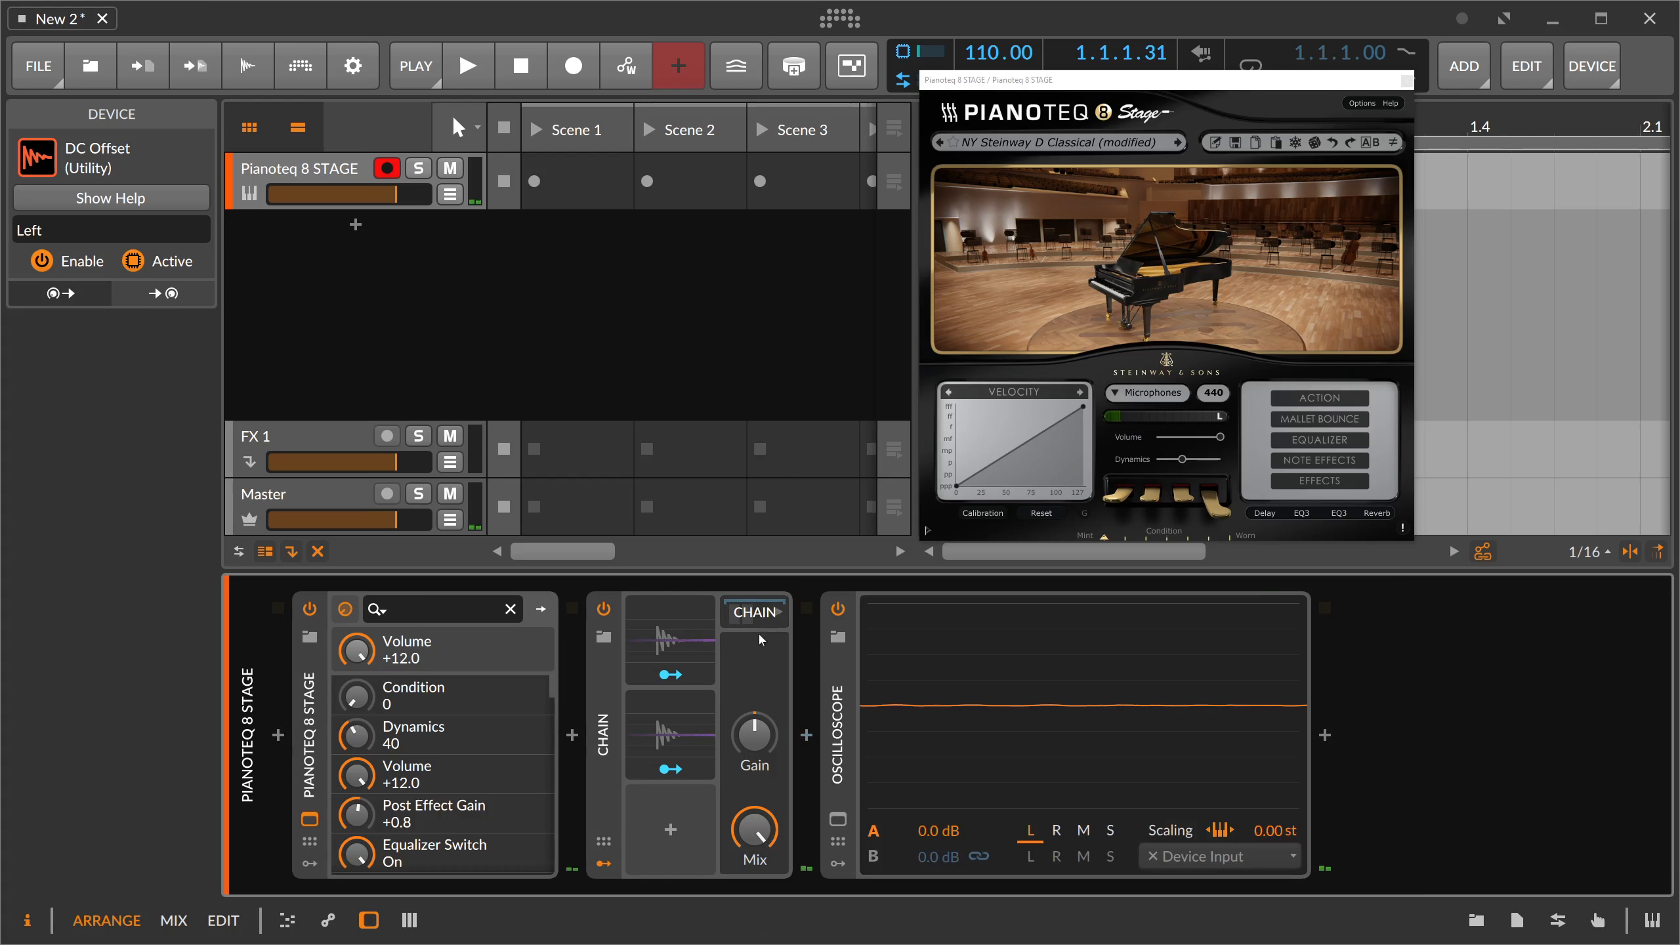
{"action": "left_click", "coordinate": [600, 730]}
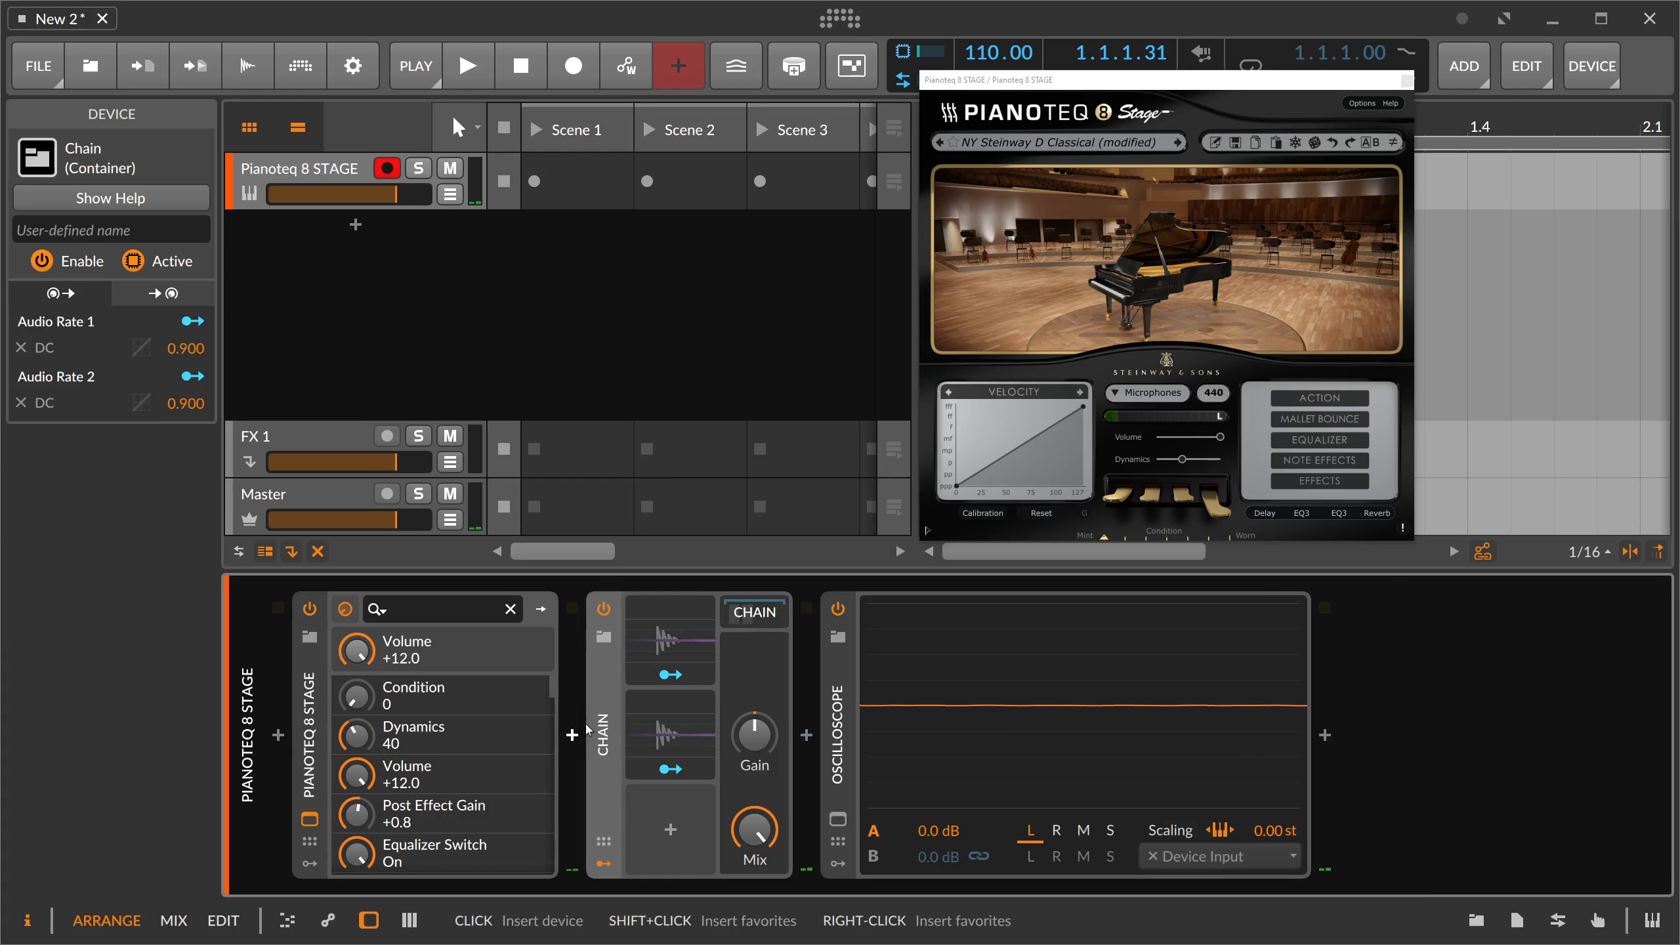